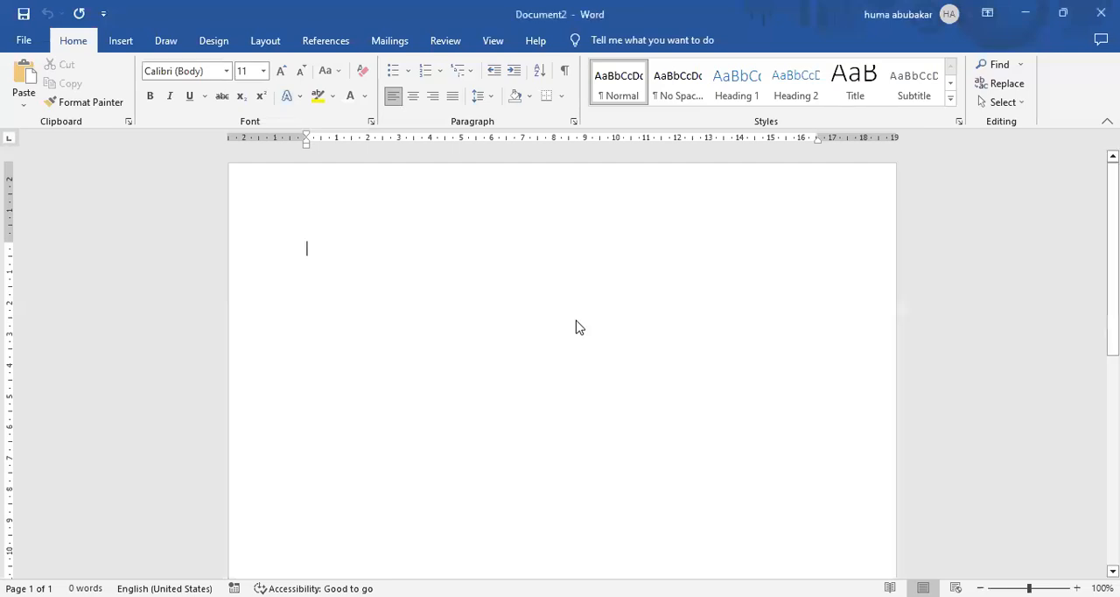
Increase the font size to 14 in the blank document.
click(281, 76)
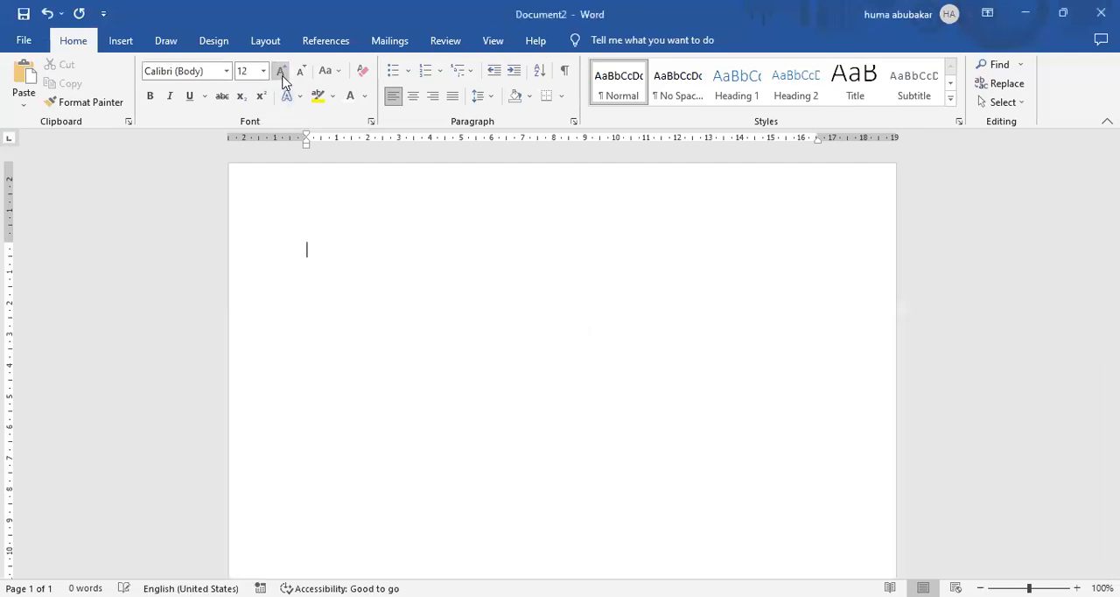
click(282, 75)
click(120, 43)
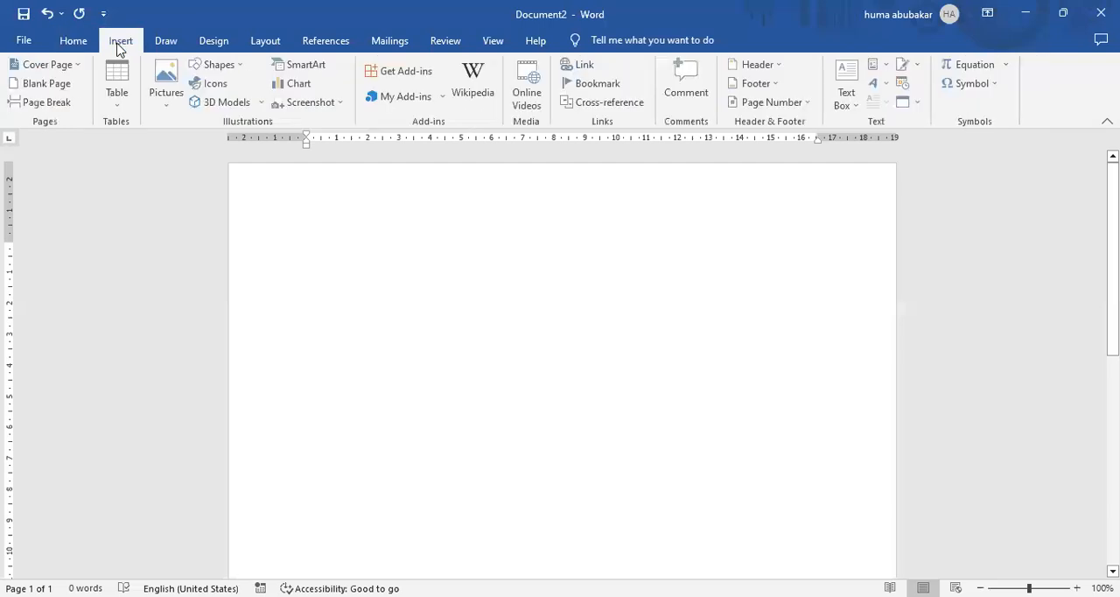
click(73, 41)
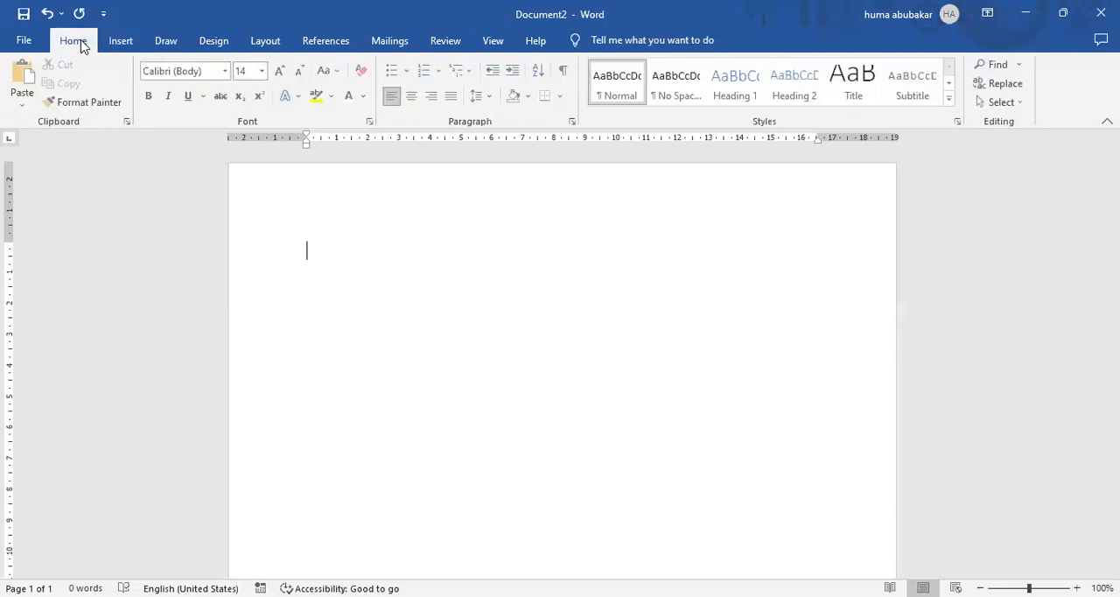
click(265, 41)
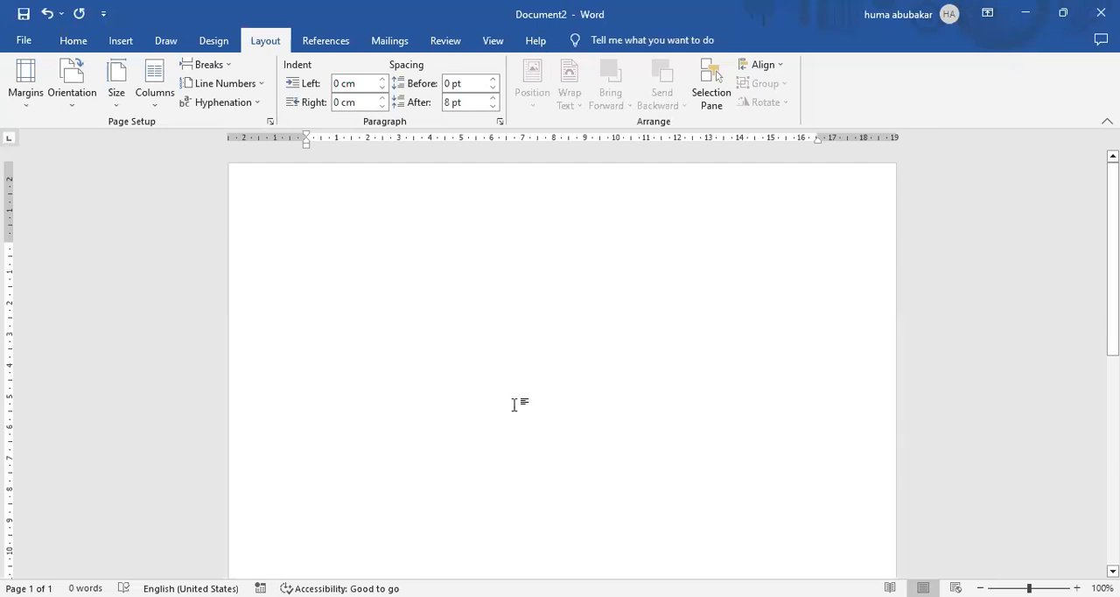
click(74, 40)
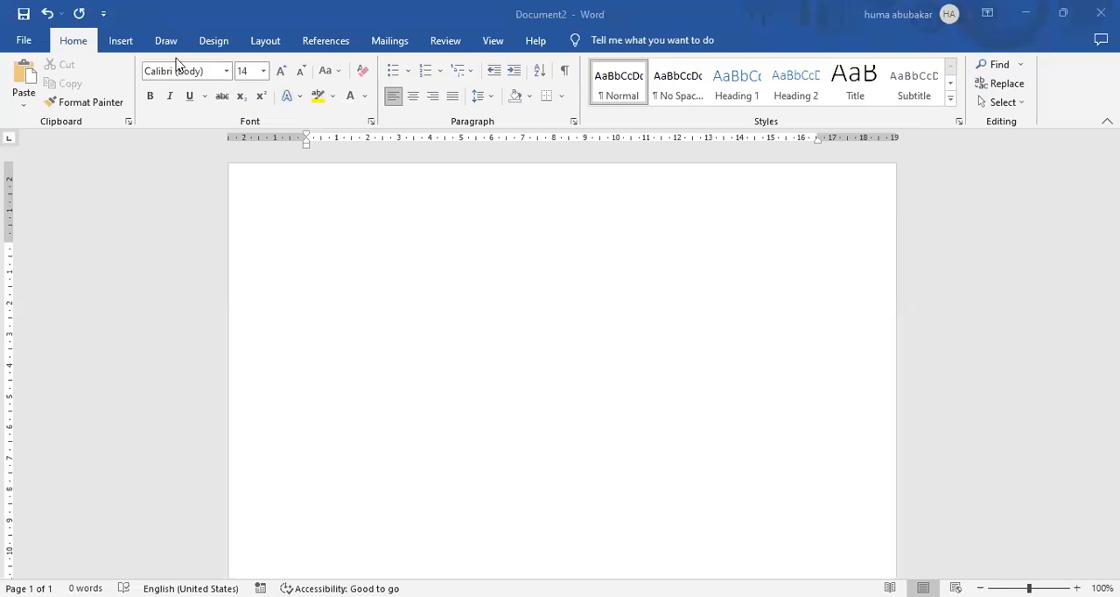
Generate sample paragraphs in the document with the =rand() function.
click(442, 295)
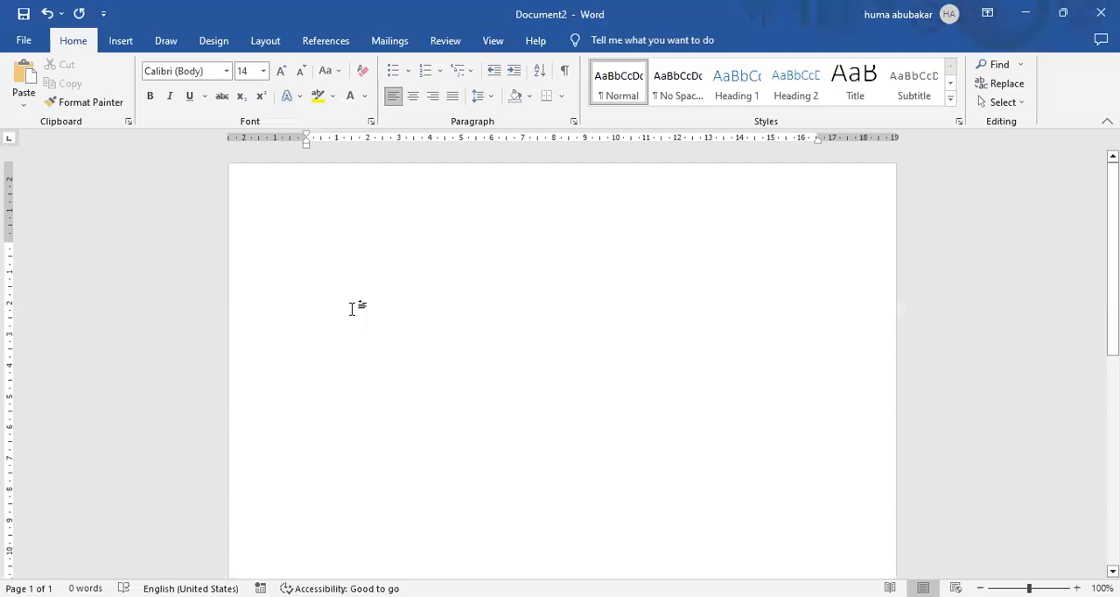
text(=)
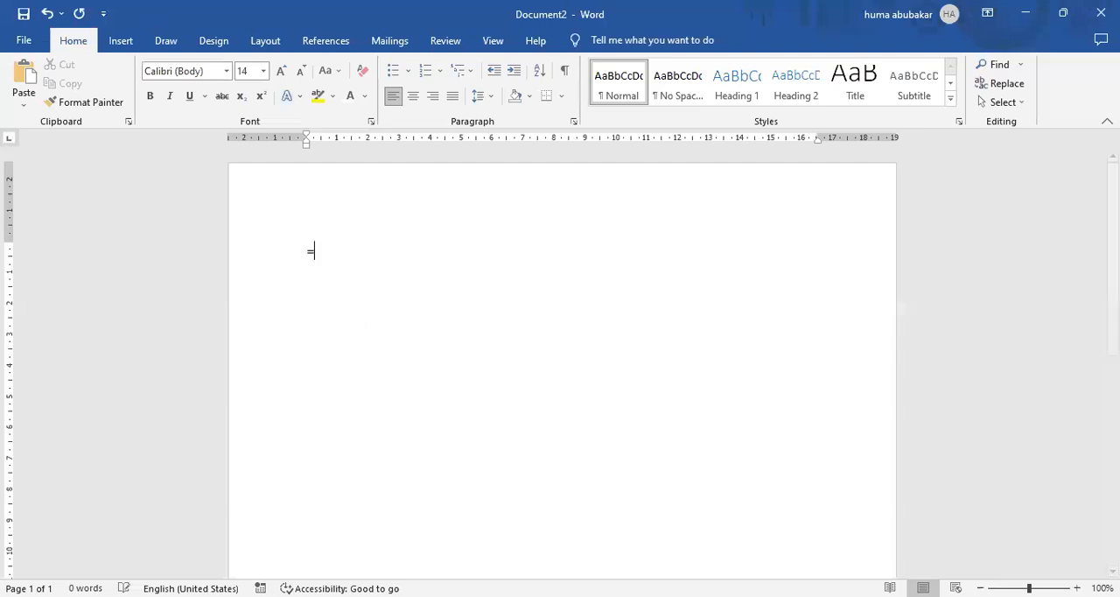
text(rand())
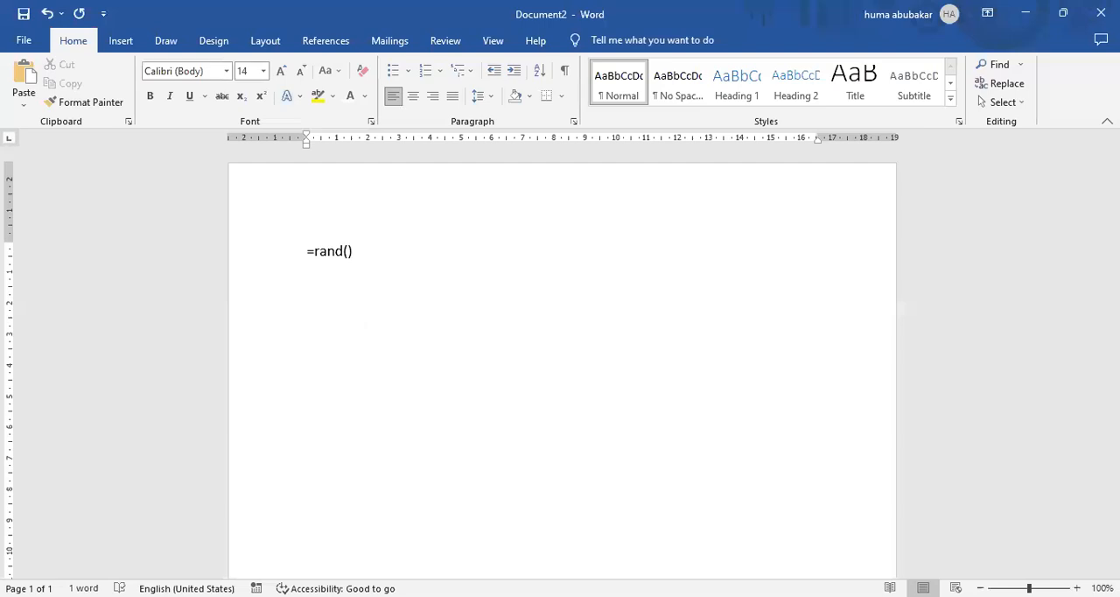
key(Return)
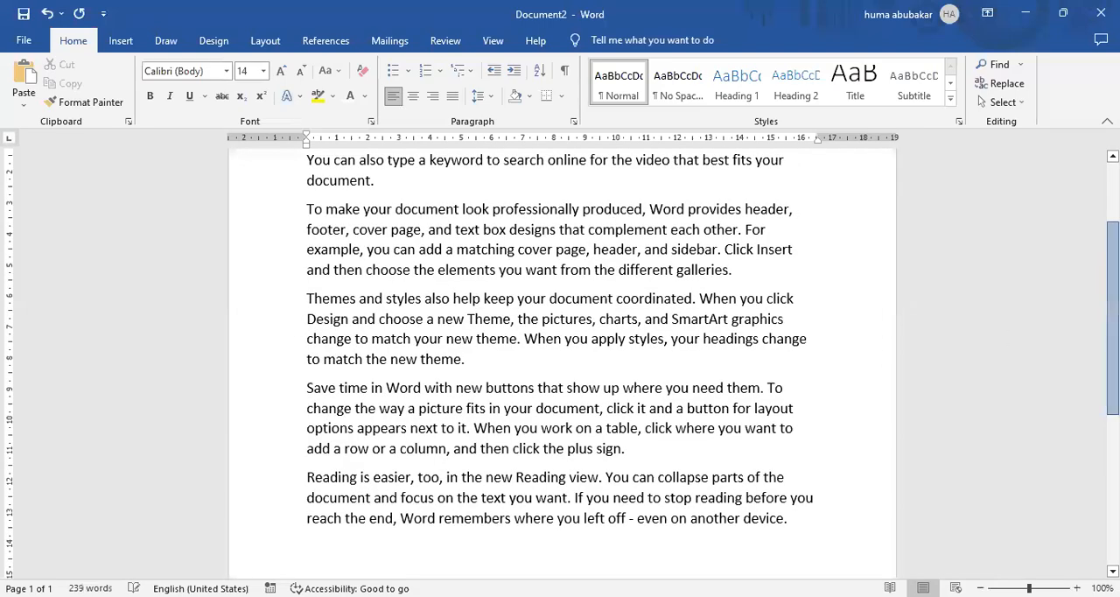
scroll(560, 351, up, 2)
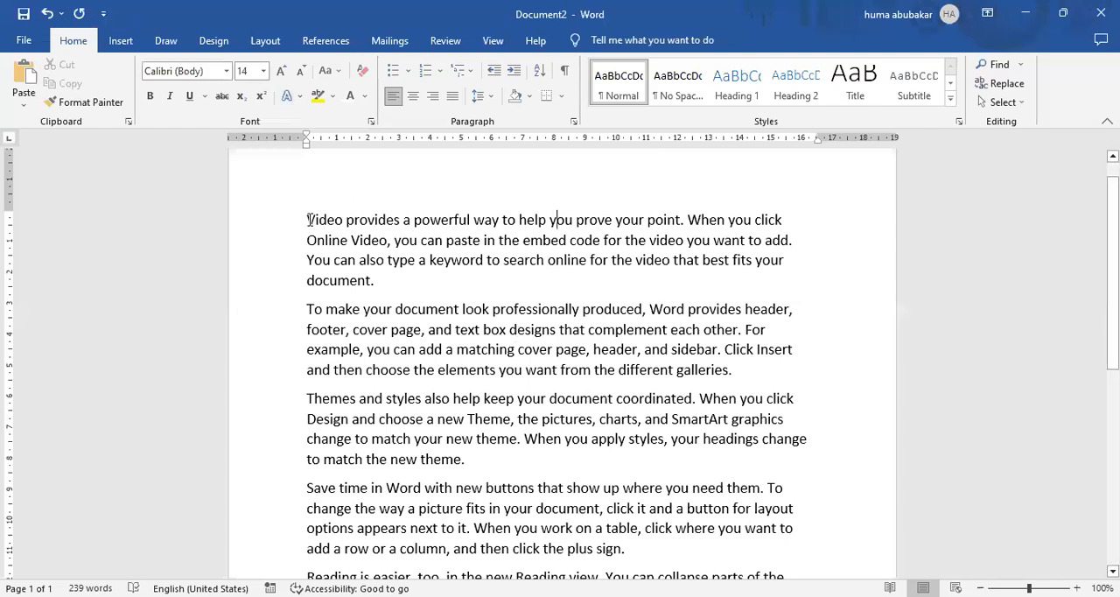
drag(307, 221, 402, 403)
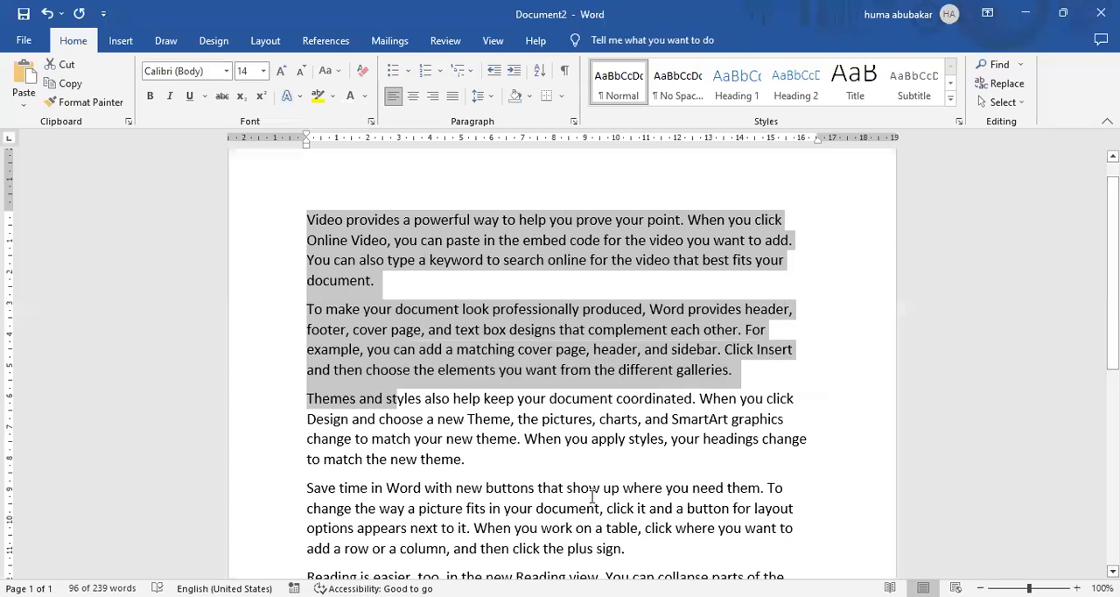
click(592, 496)
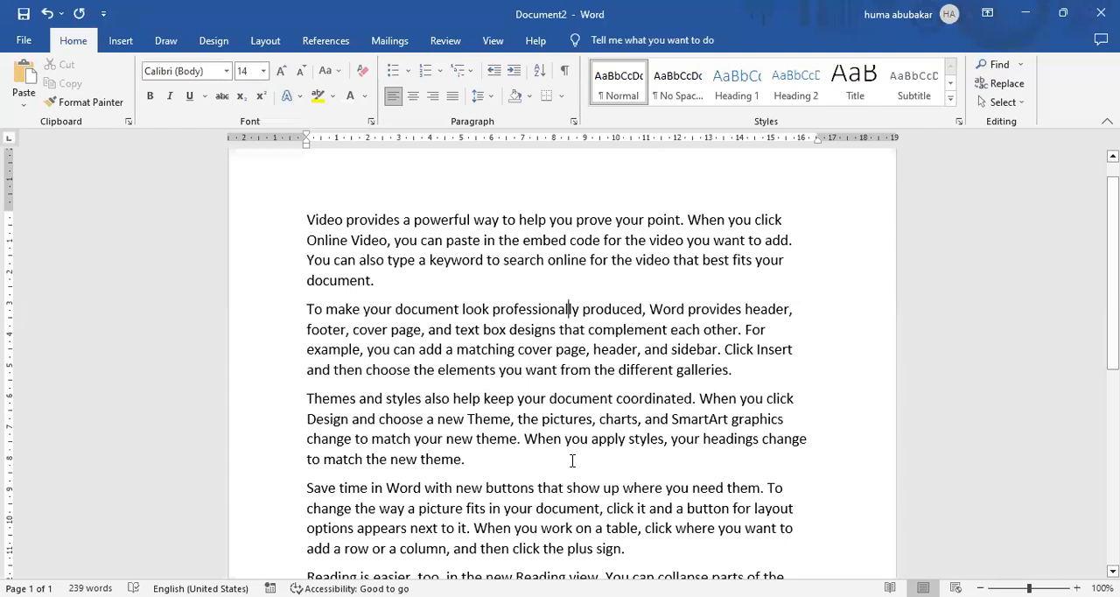
click(582, 286)
click(661, 244)
mouse_move(1113, 276)
mouse_down()
mouse_move(1112, 410)
mouse_move(1113, 262)
mouse_move(1113, 288)
mouse_up()
click(661, 215)
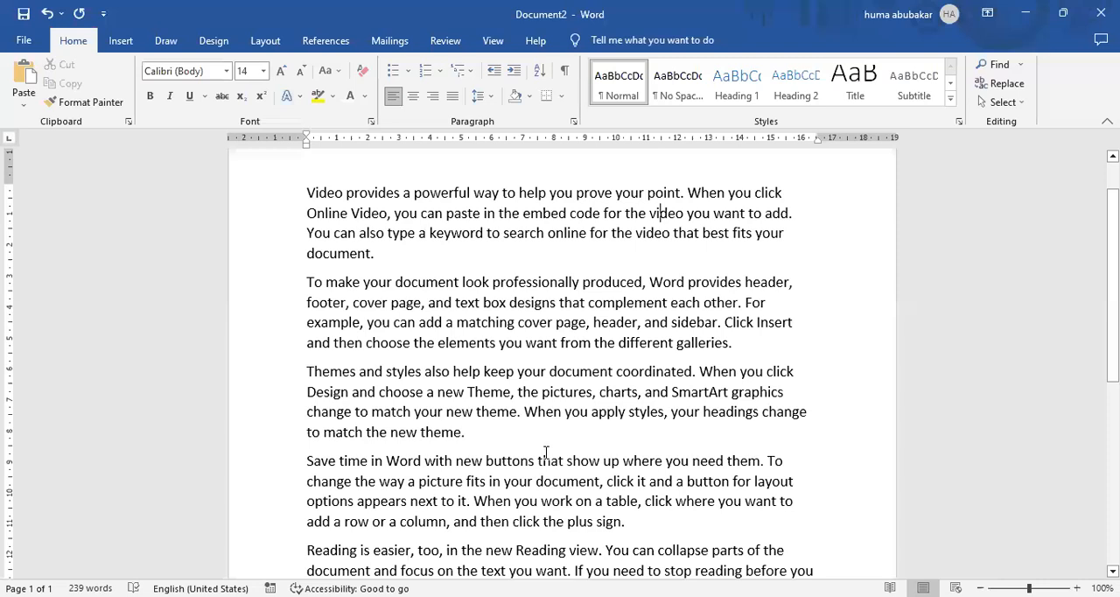
Search the document for the word "Video".
click(996, 65)
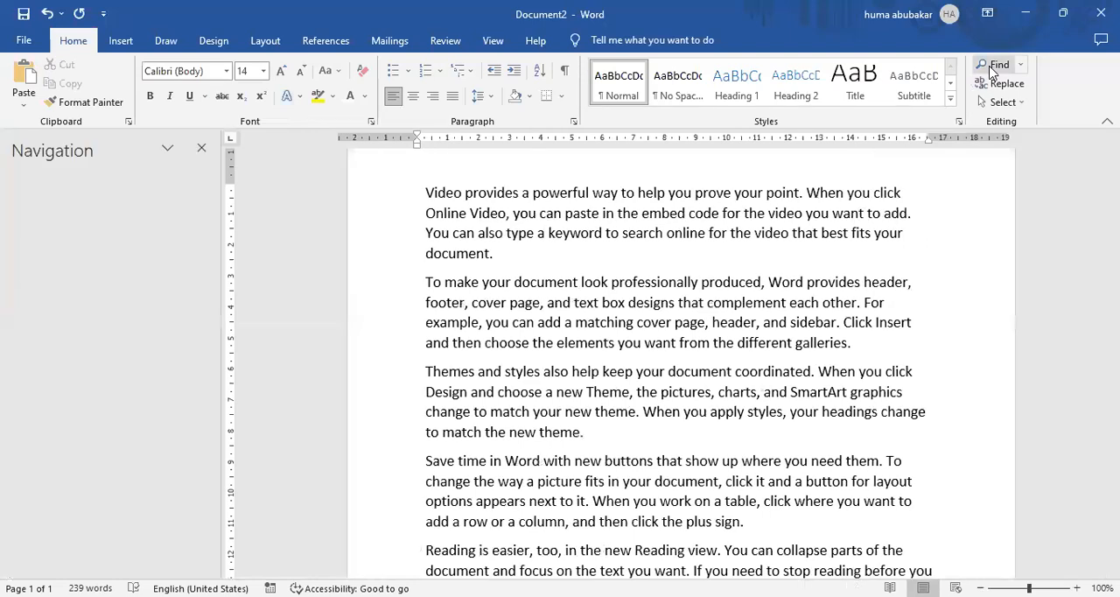
text(Vidoe)
key(BackSpace)
key(BackSpace)
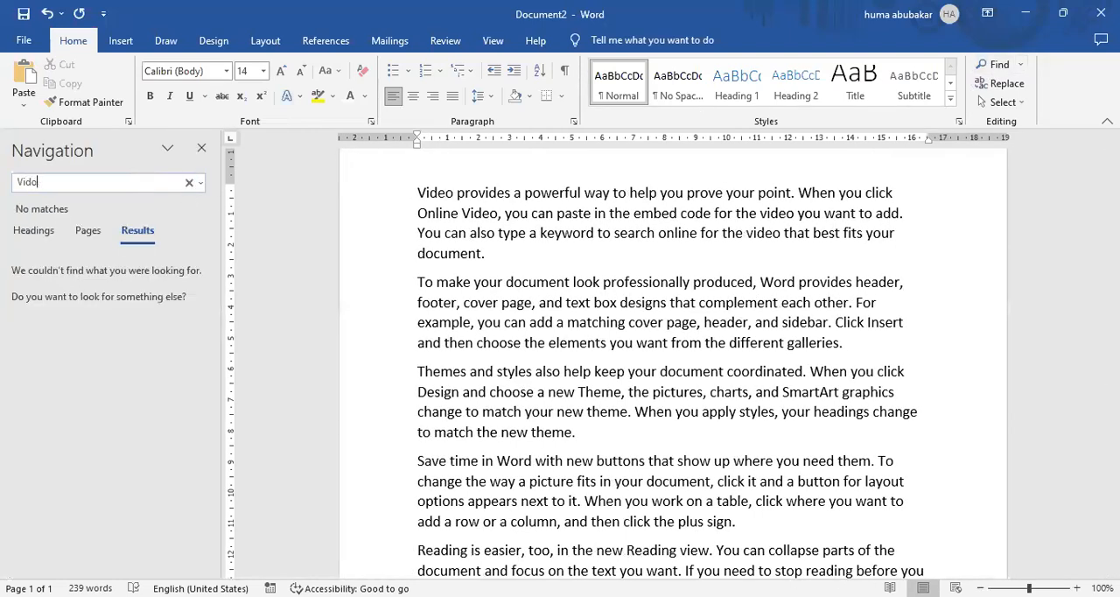
text(eo)
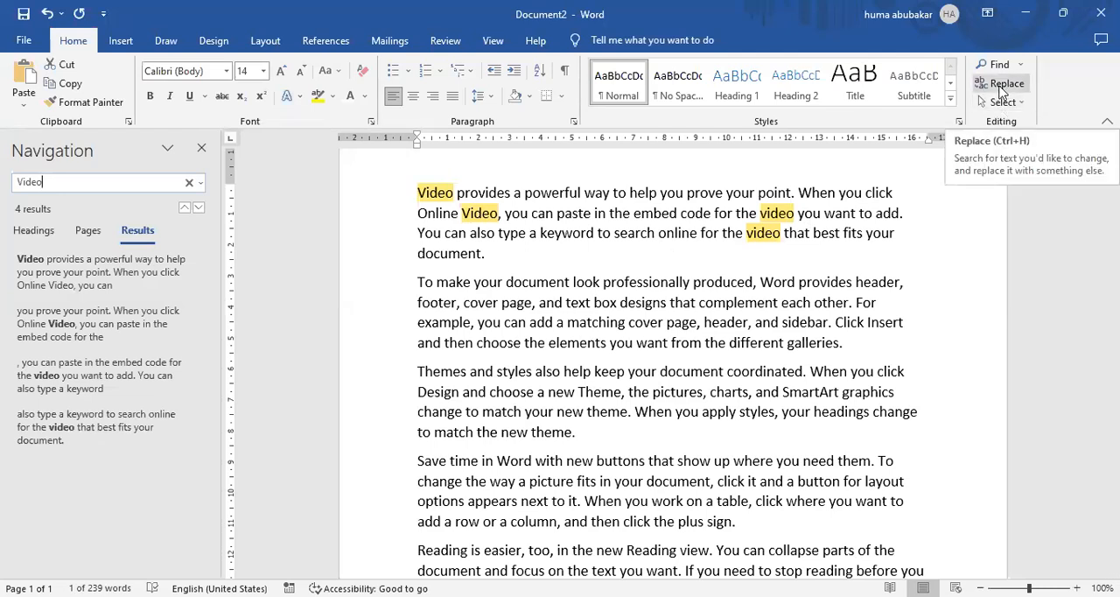
Open the Find and Replace dialog ready for replacing text.
click(1001, 85)
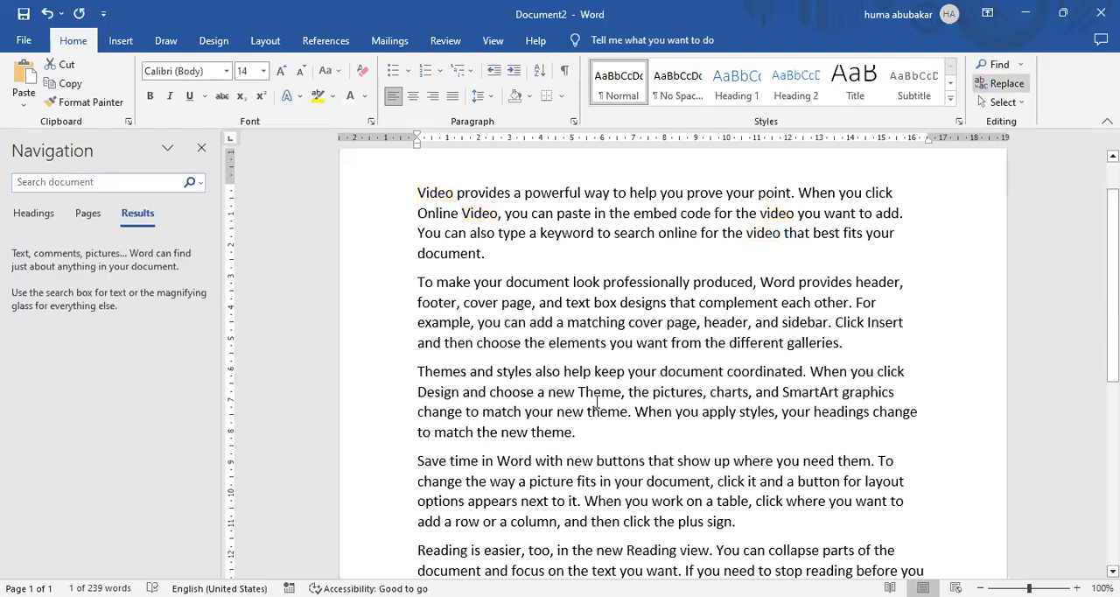
key(ctrl+h)
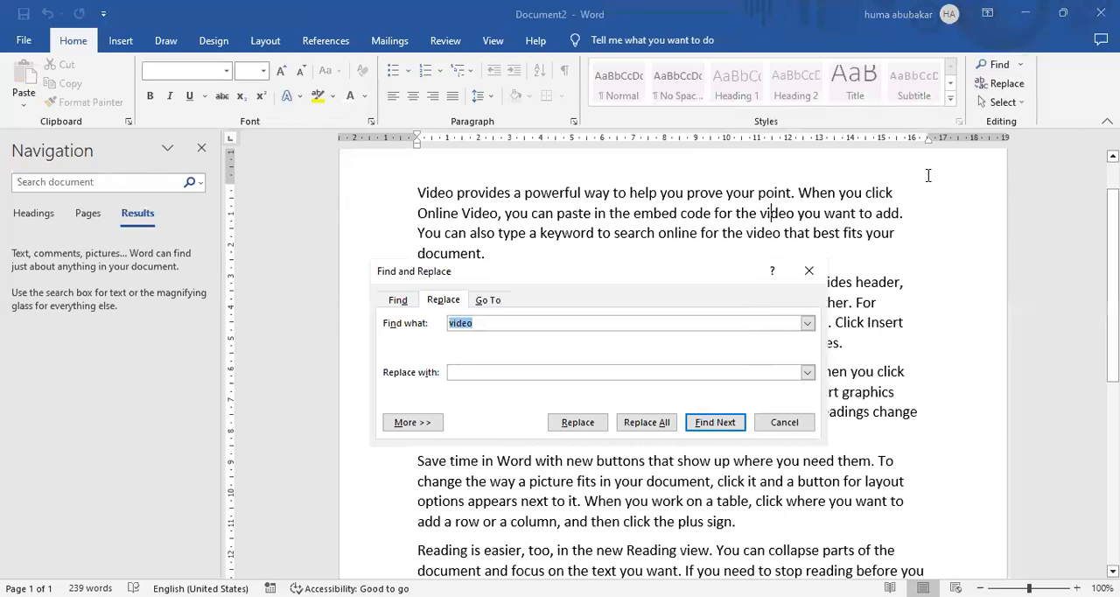
text(+)
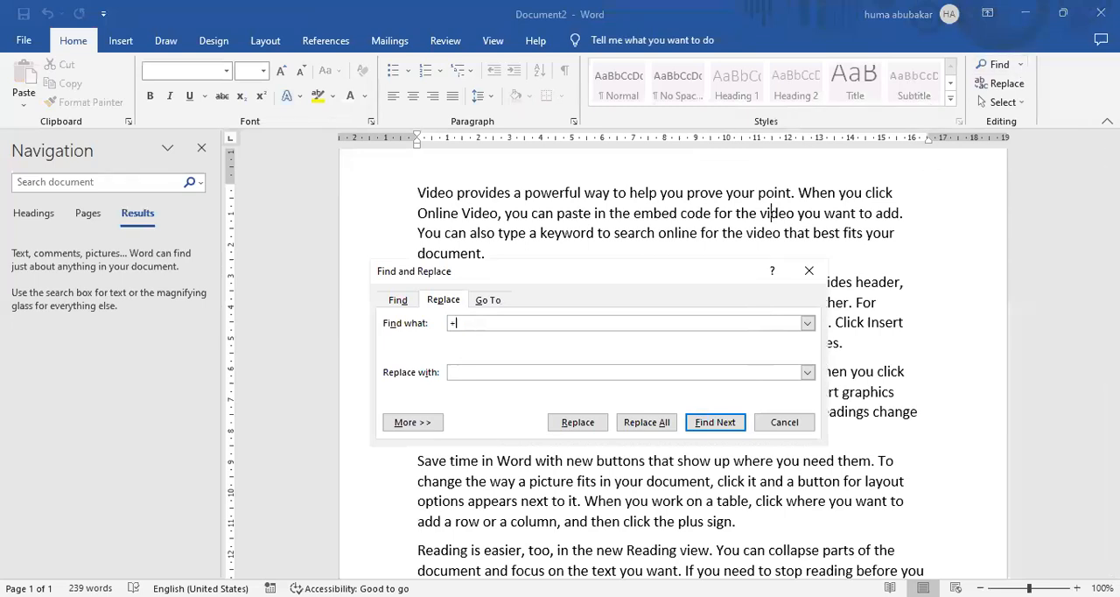
text(])
key(BackSpace)
key(BackSpace)
text(+])
key(ctrl+z)
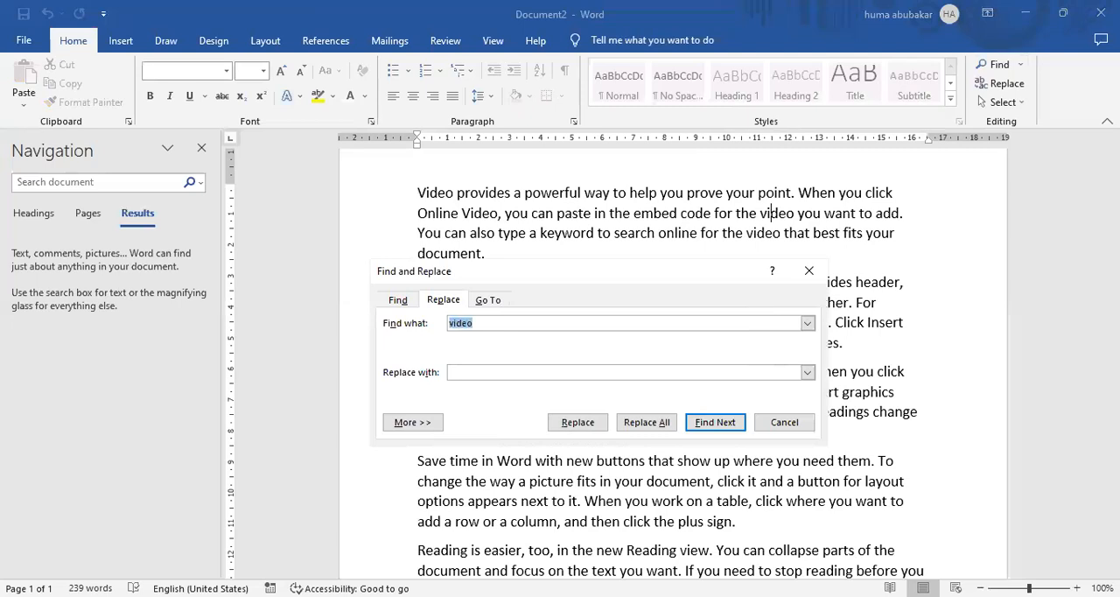
Replace all occurrences of "video" in the document with "Audio" and close the dialog.
click(503, 481)
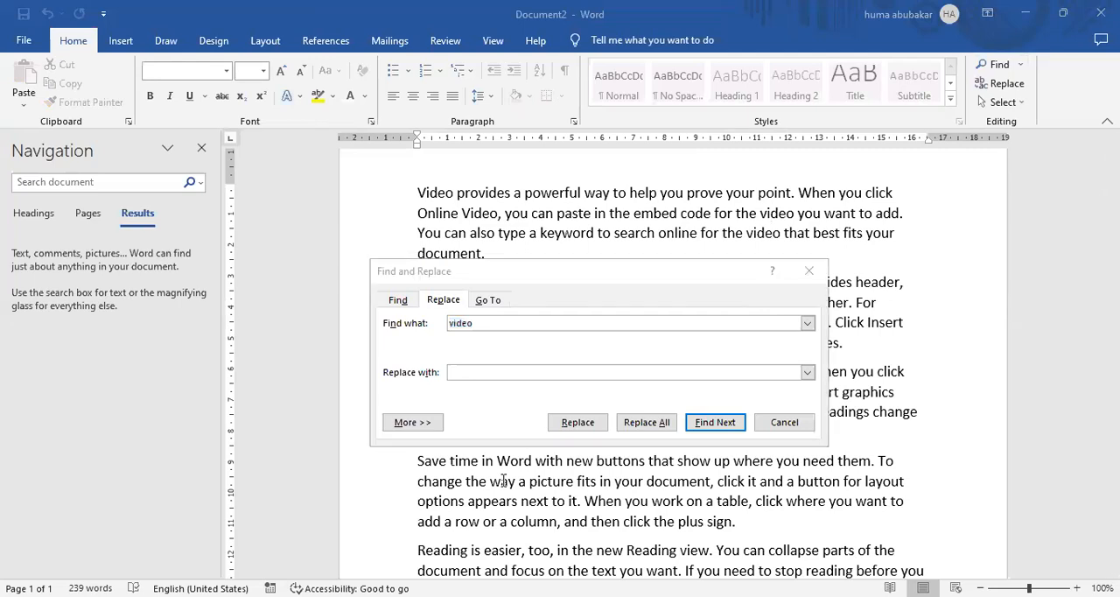
click(554, 371)
text(Audio)
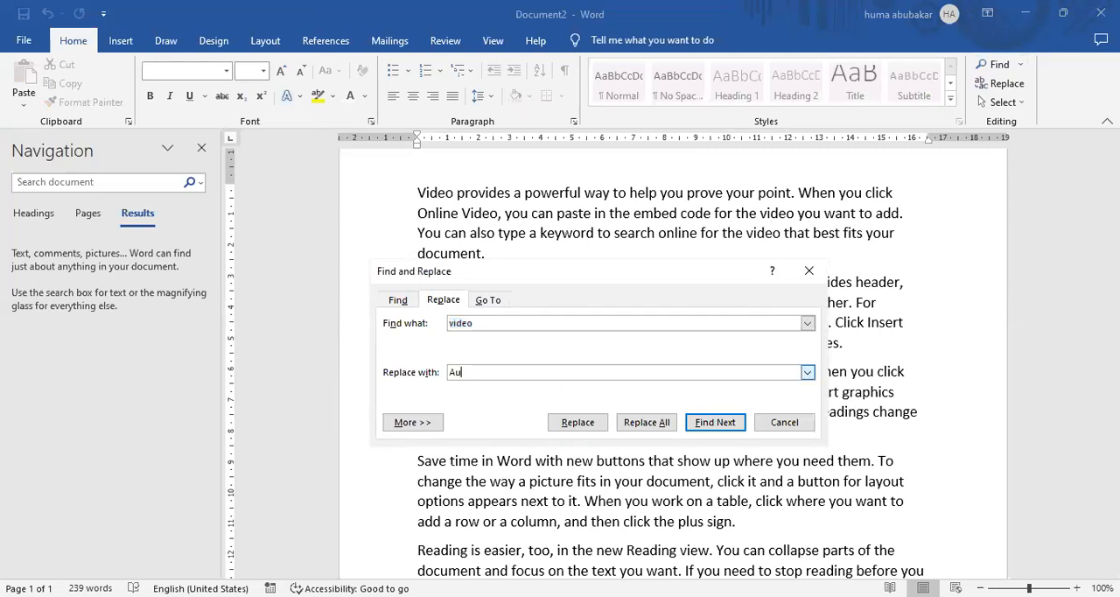
click(647, 422)
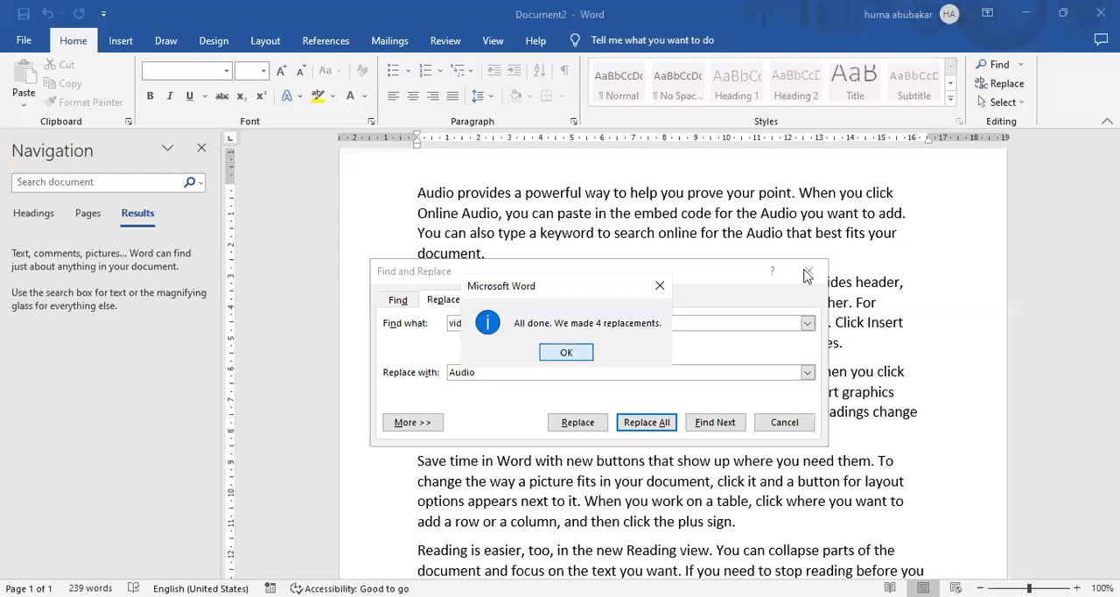
click(564, 354)
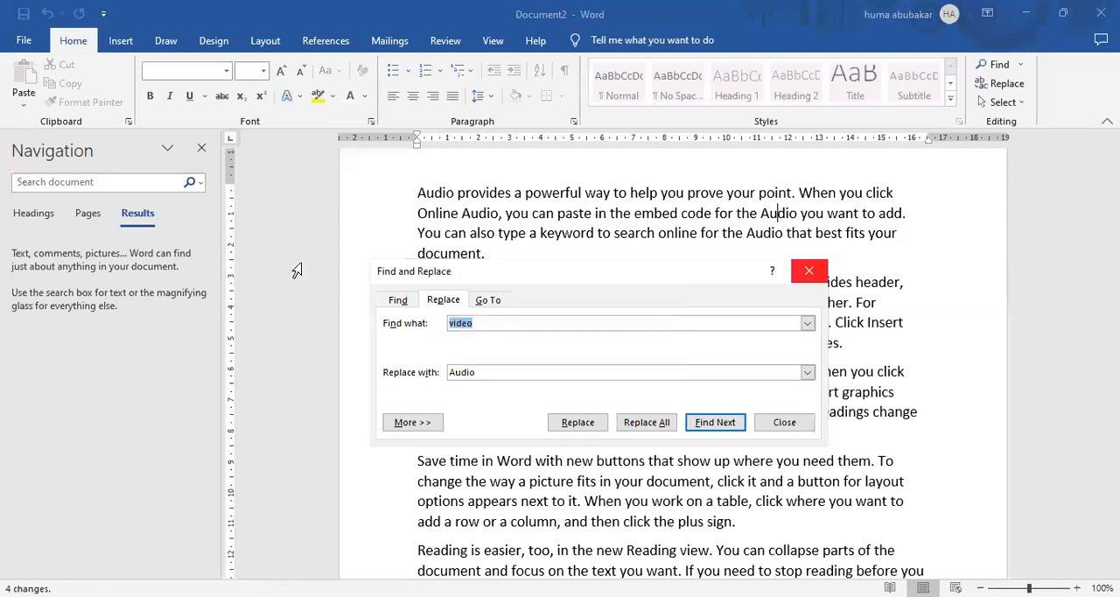
key(Escape)
Search the document for any remaining "video".
click(126, 184)
text(video)
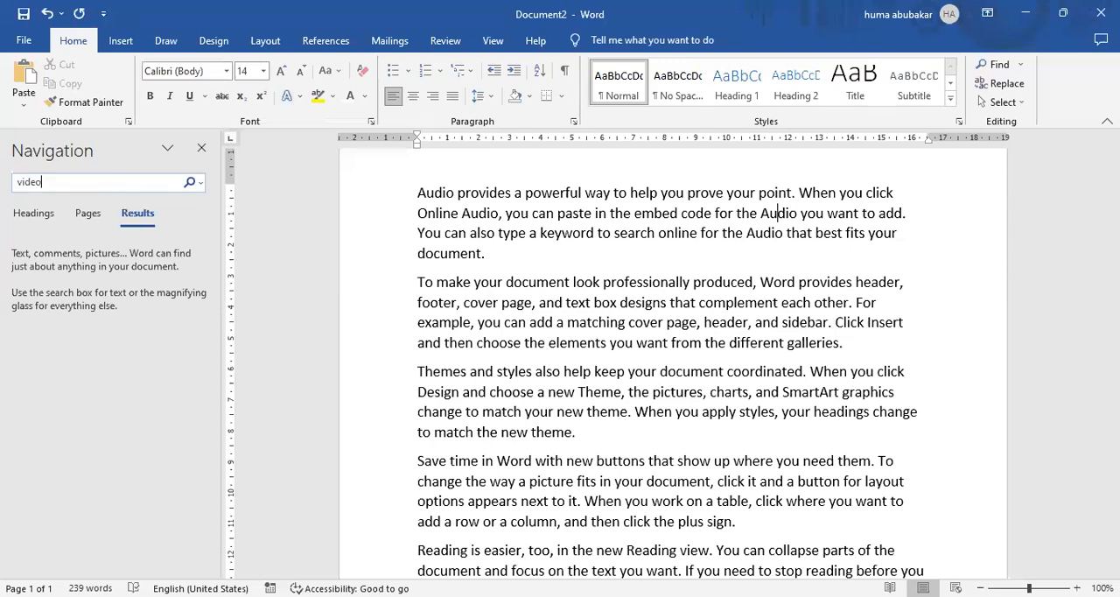
Change the document search to the replacement word "Audio".
key(BackSpace)
key(BackSpace)
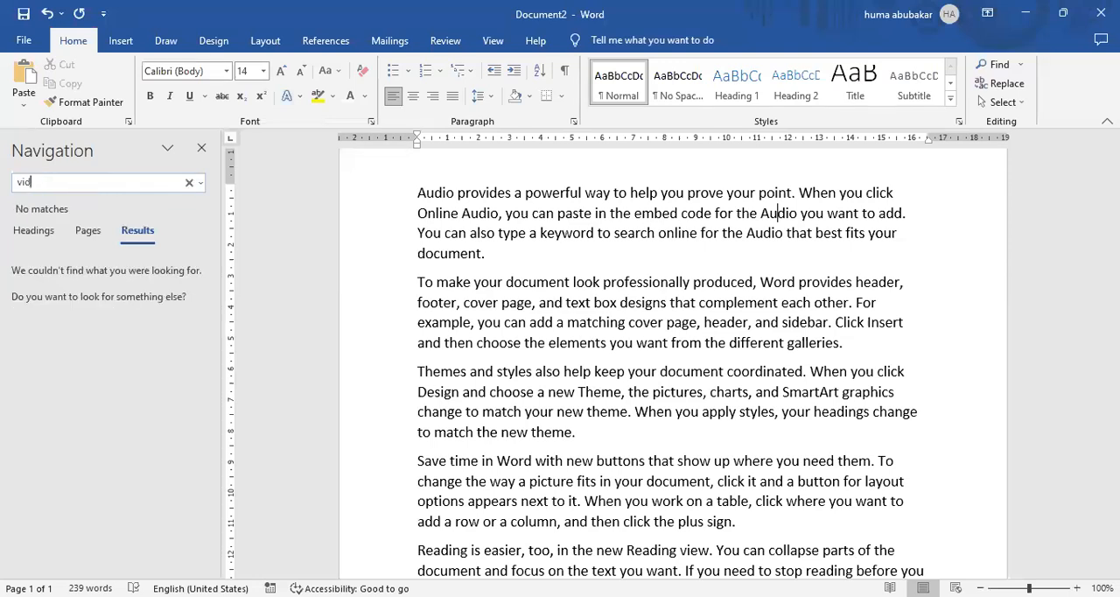
key(BackSpace)
key(BackSpace)
key(BackSpace)
text(Audio)
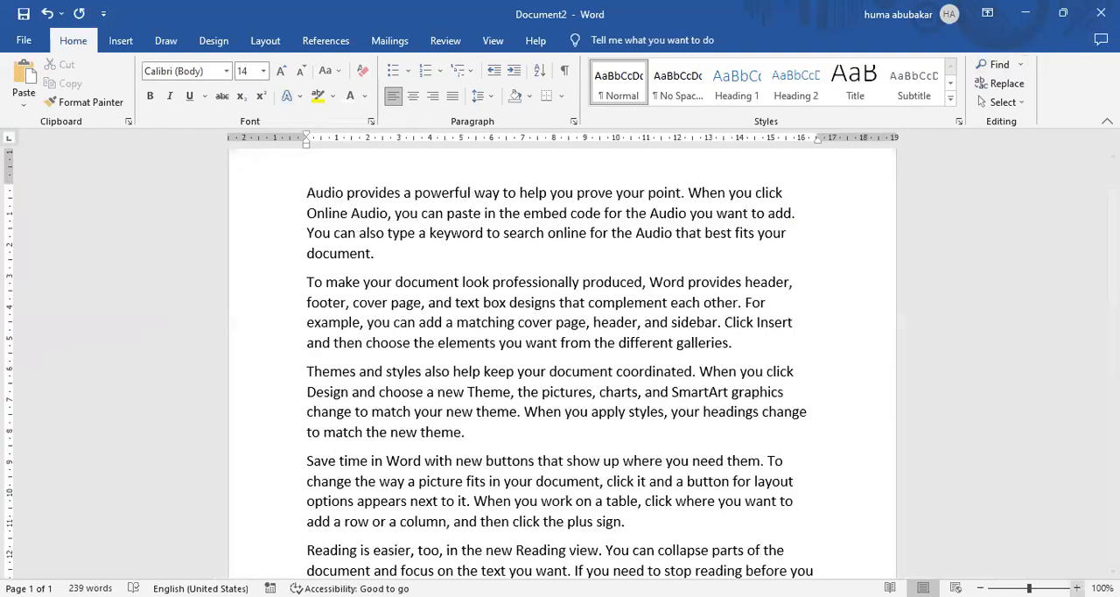
Close the search results and zoom the document to 110%.
click(1078, 588)
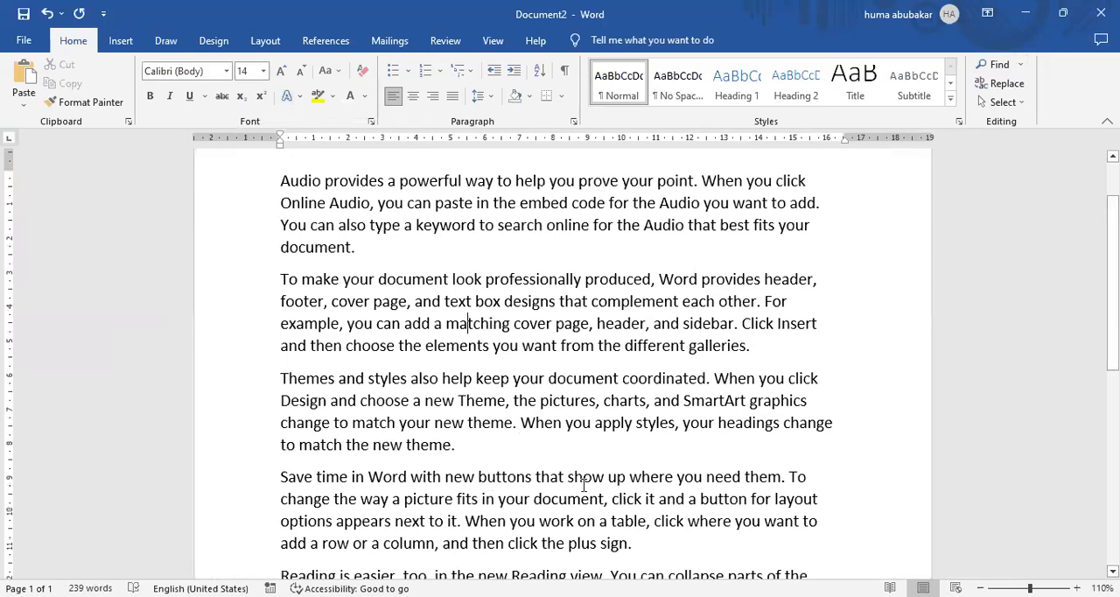
key(ctrl+h)
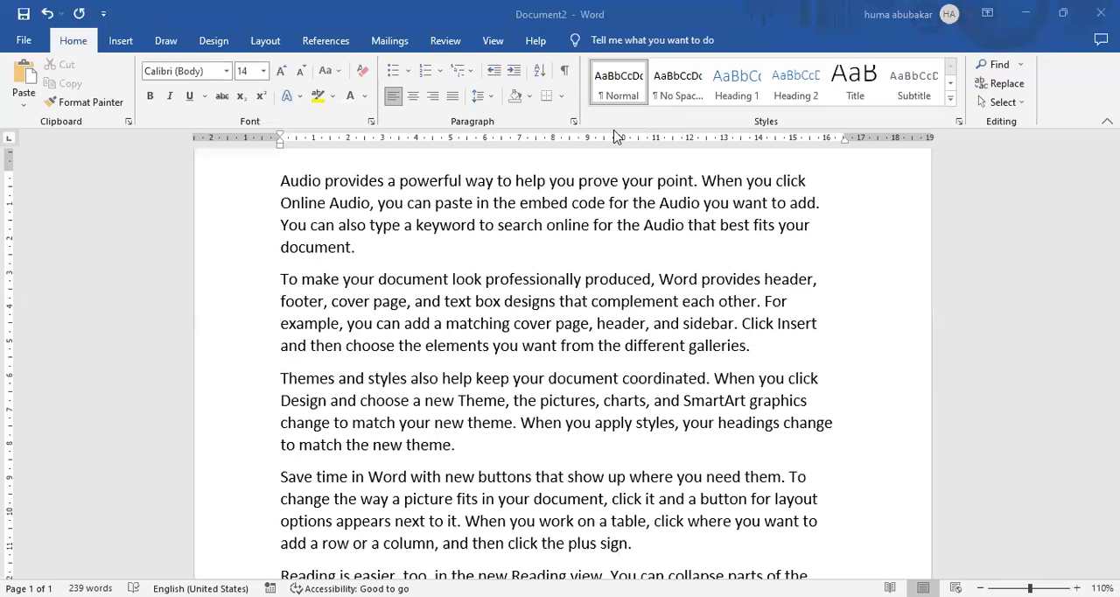
click(244, 163)
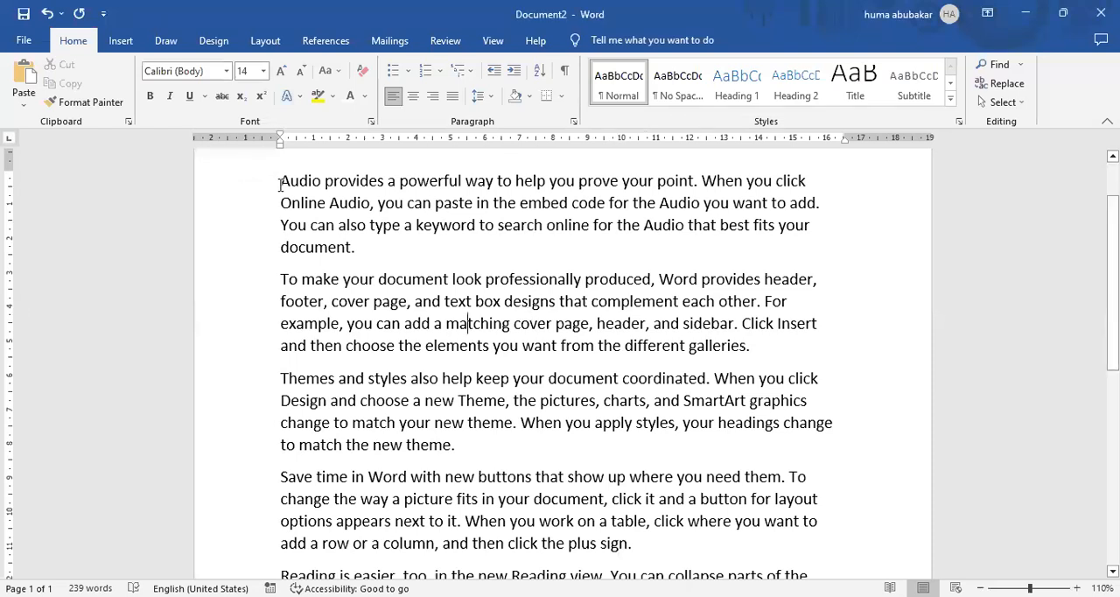
Start defining a new bullet for the first four paragraphs and browse the characters available in the Symbol font.
mouse_move(280, 184)
mouse_down()
mouse_move(408, 238)
mouse_move(647, 522)
mouse_move(630, 544)
mouse_up()
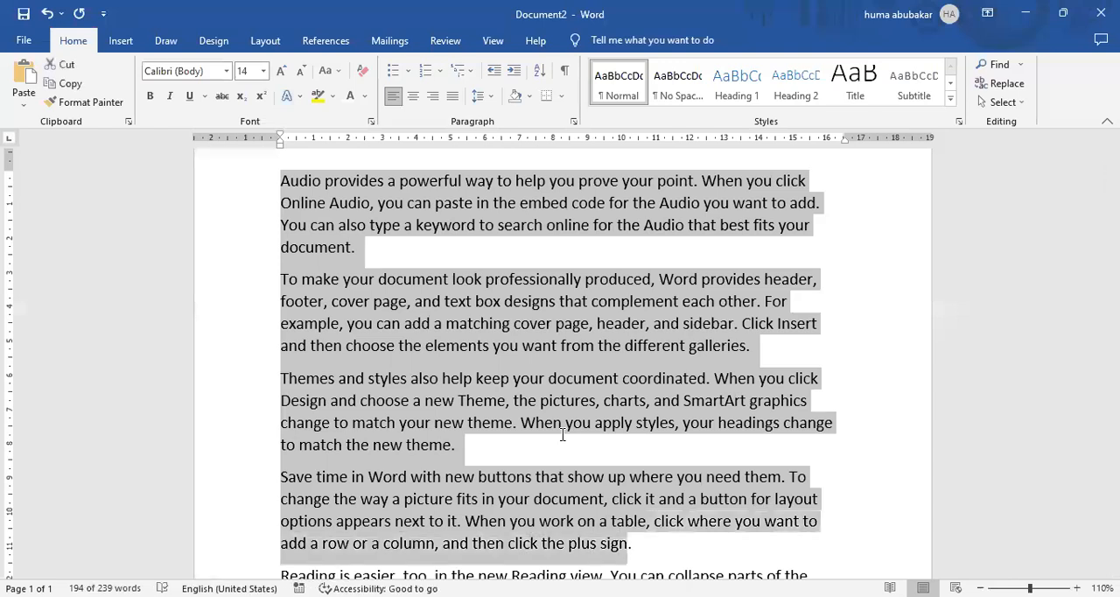
click(407, 72)
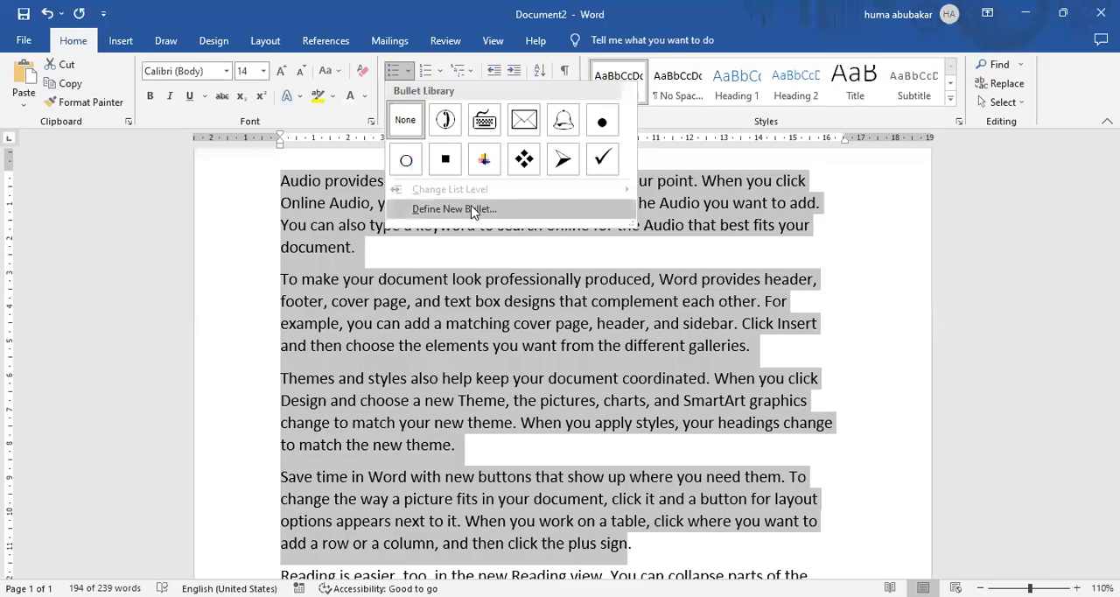
click(505, 213)
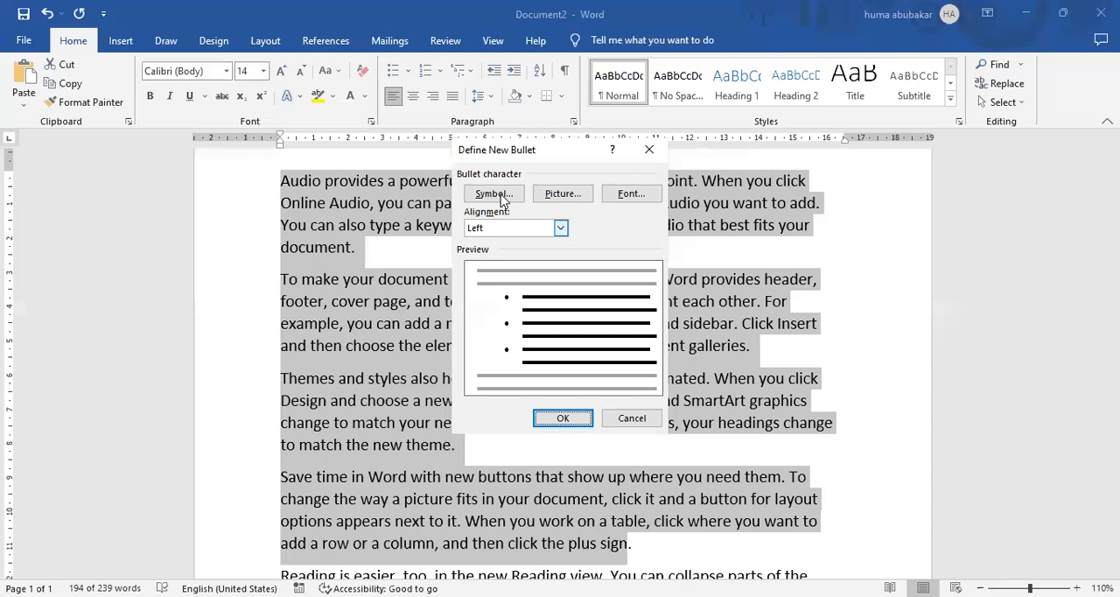
click(497, 194)
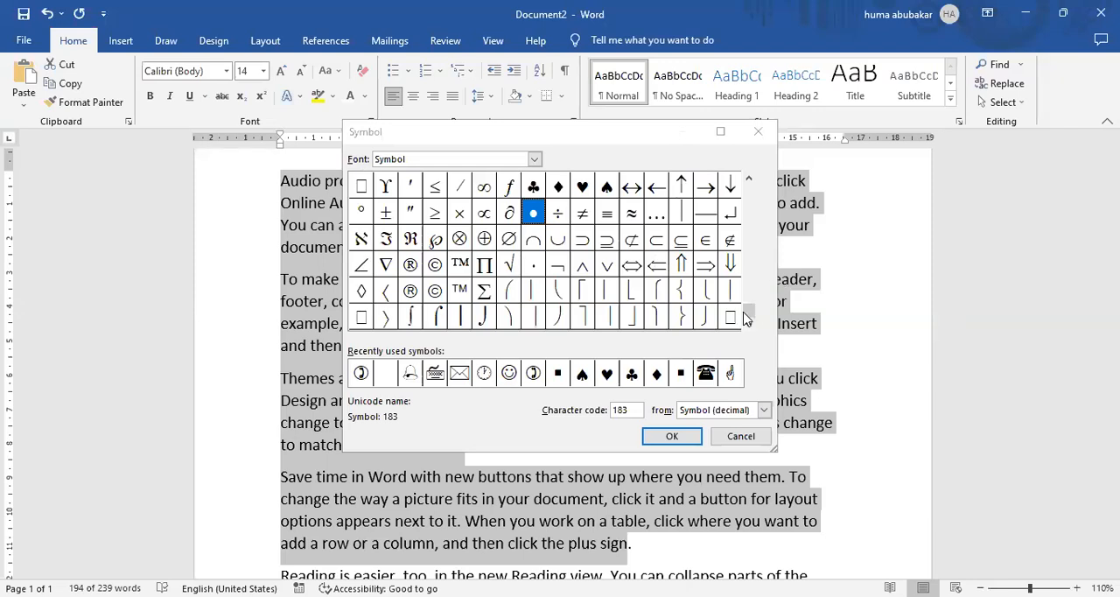
drag(751, 317, 749, 213)
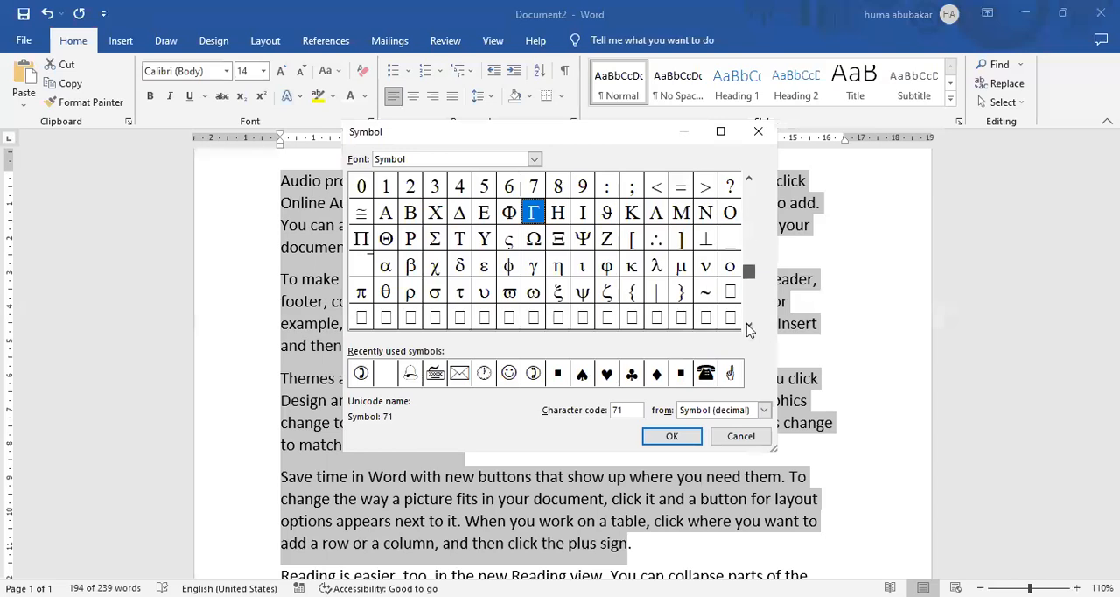
scroll(748, 329, down, 3)
Change the bullet's symbol font to Wingdings and accept the symbol choice.
click(408, 158)
key(BackSpace)
key(BackSpace)
key(BackSpace)
key(BackSpace)
key(BackSpace)
key(BackSpace)
text(win)
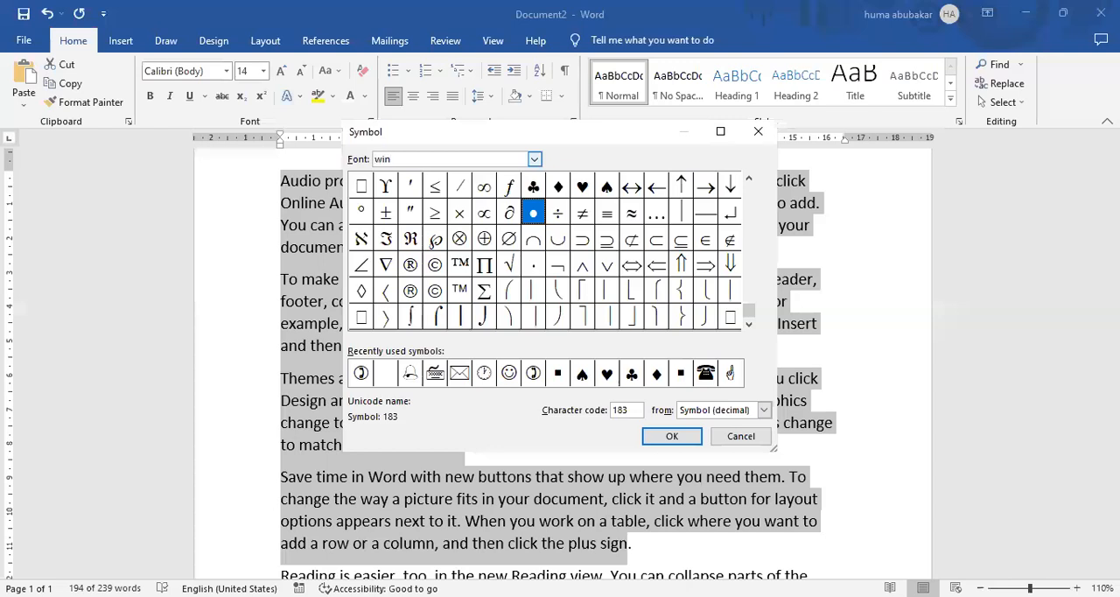
text(gding)
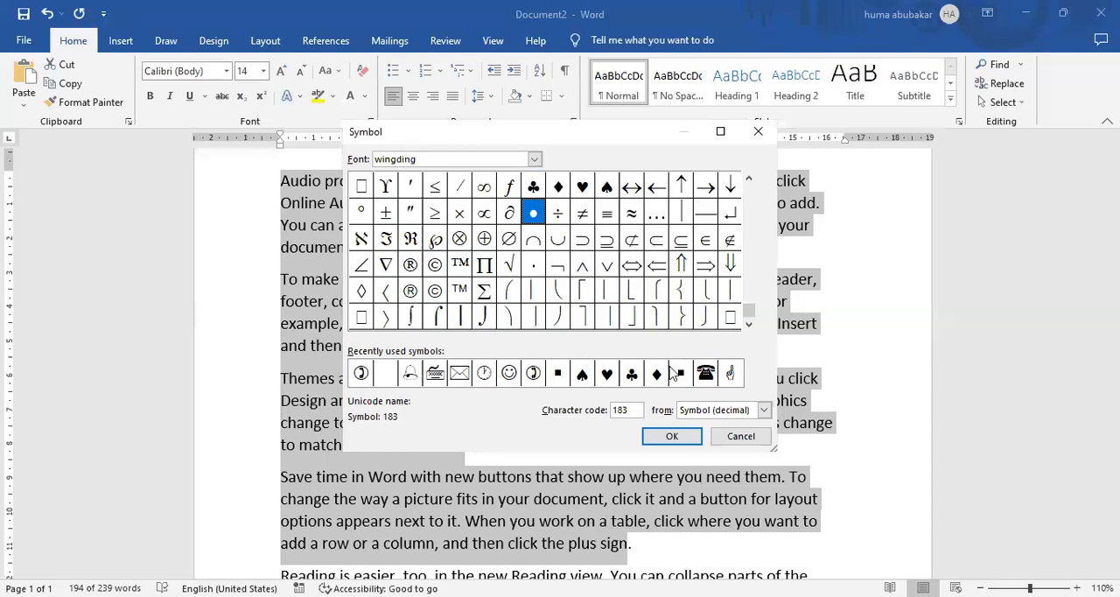
click(672, 436)
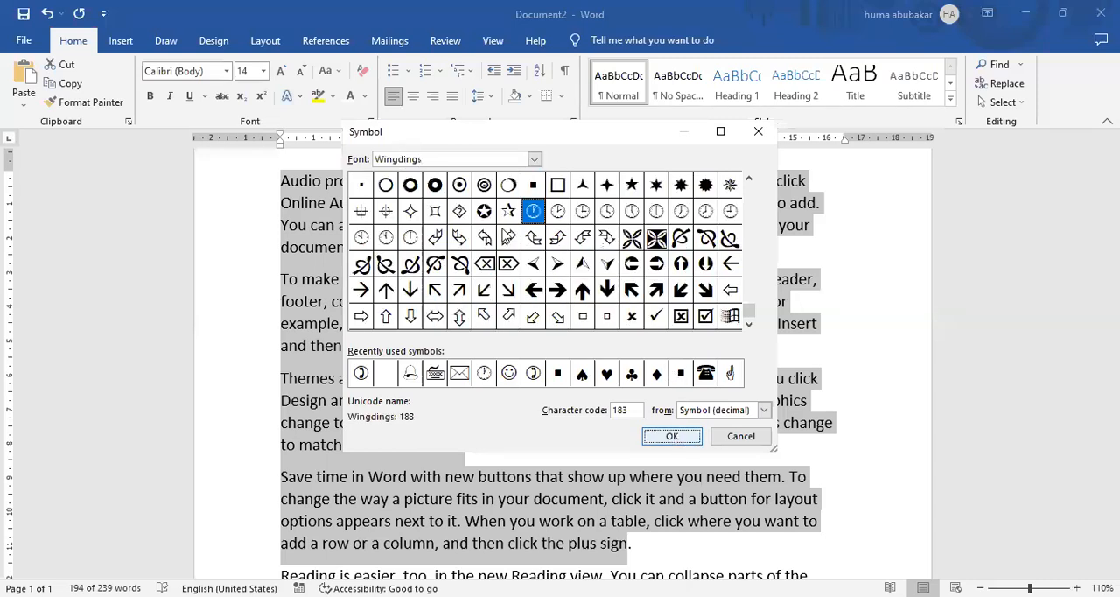
click(672, 435)
Choose the Wingdings envelope, character code 42, as the bullet symbol and apply it to the four selected paragraphs.
click(496, 194)
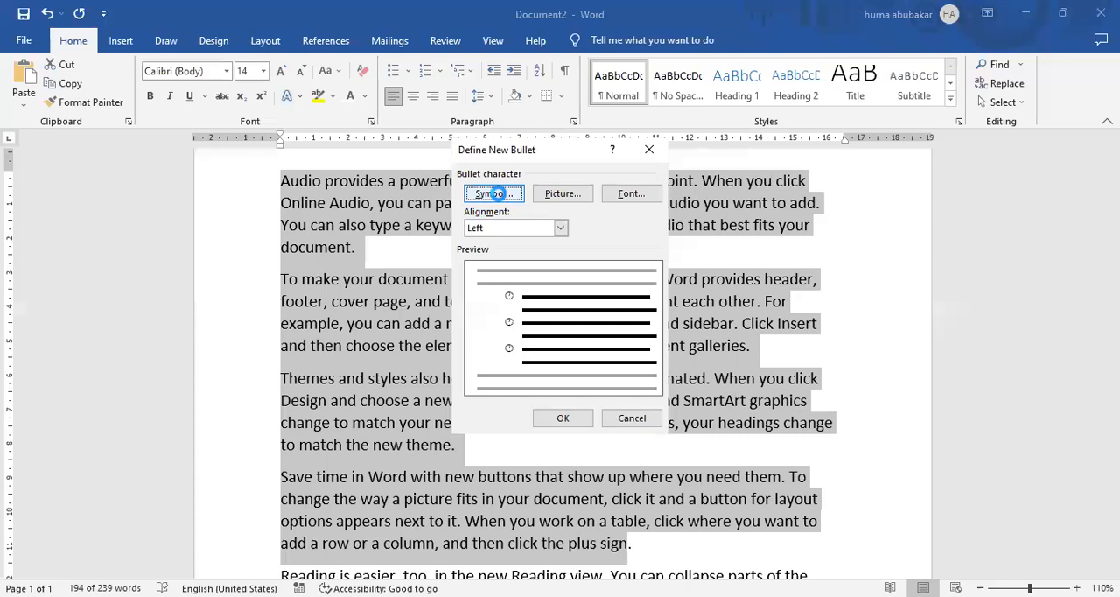
drag(751, 315, 749, 197)
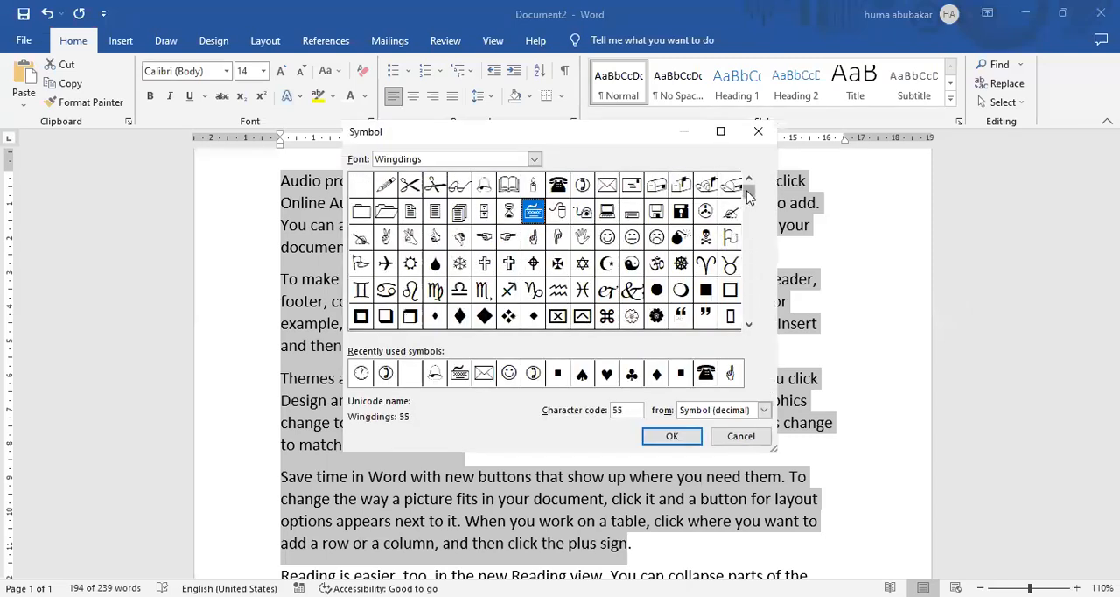
scroll(746, 189, down, 1)
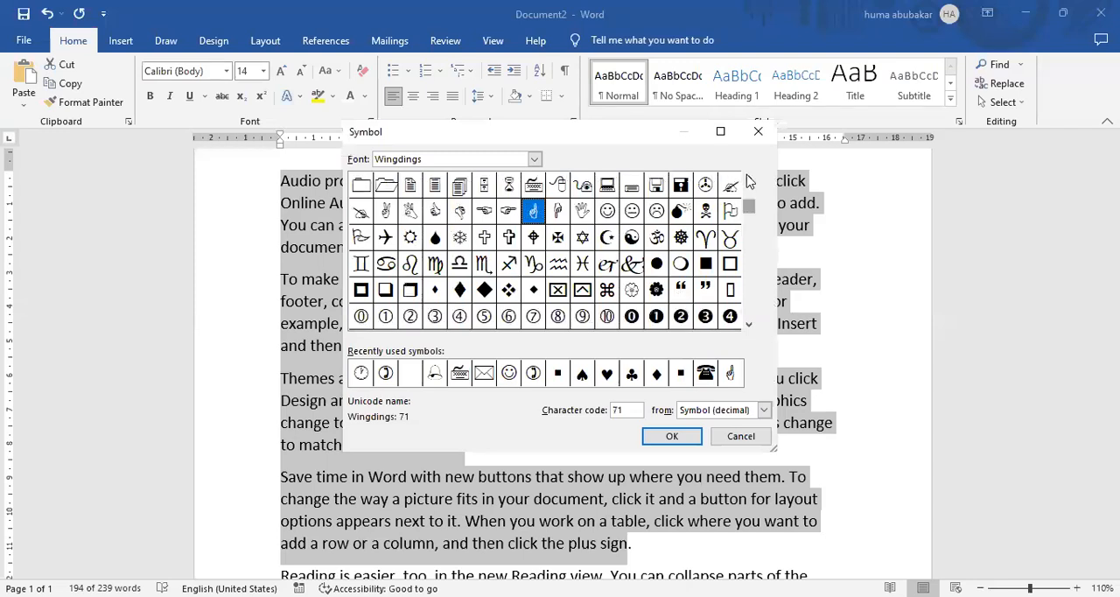
scroll(744, 183, up, 1)
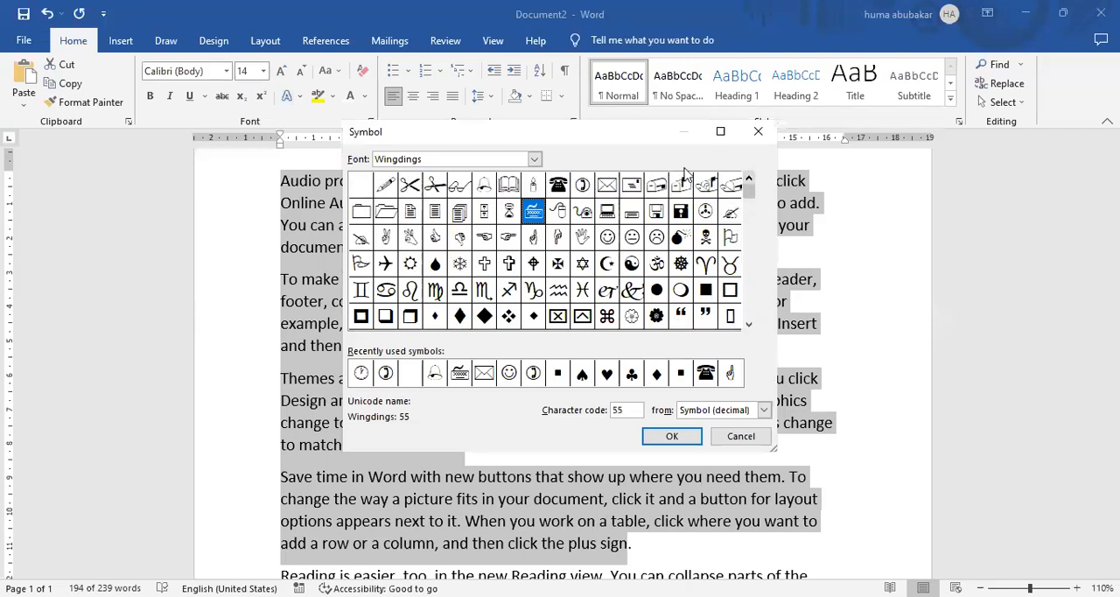
click(607, 186)
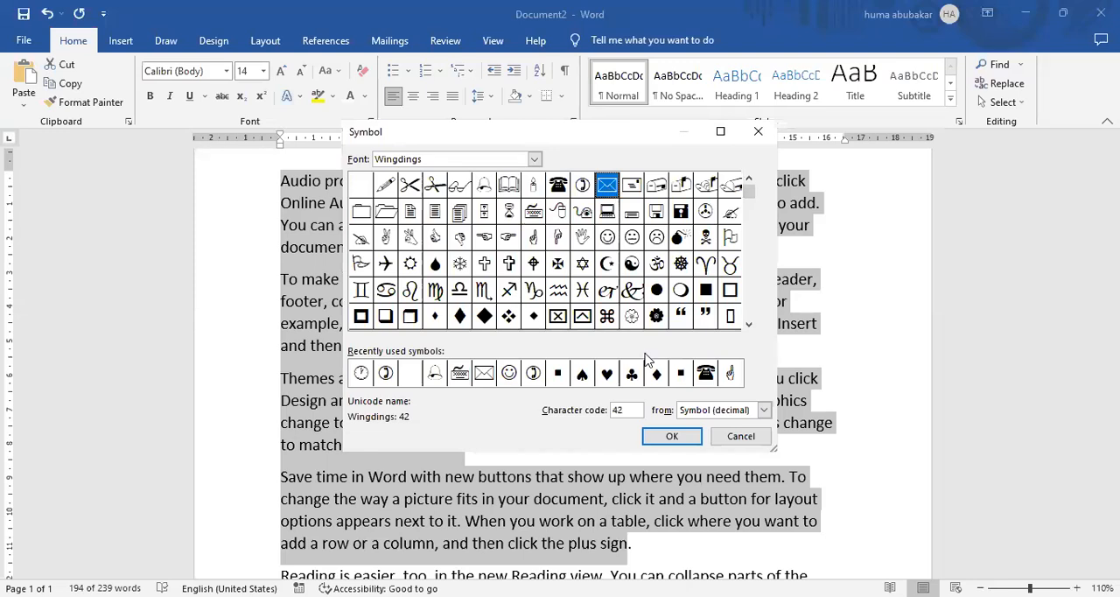
click(670, 438)
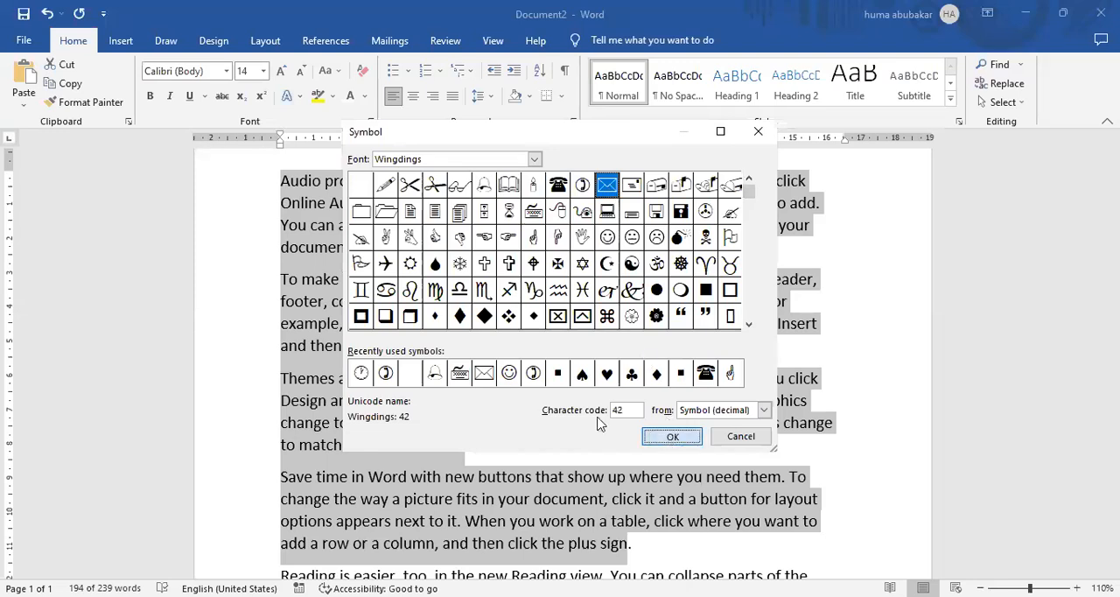
click(557, 420)
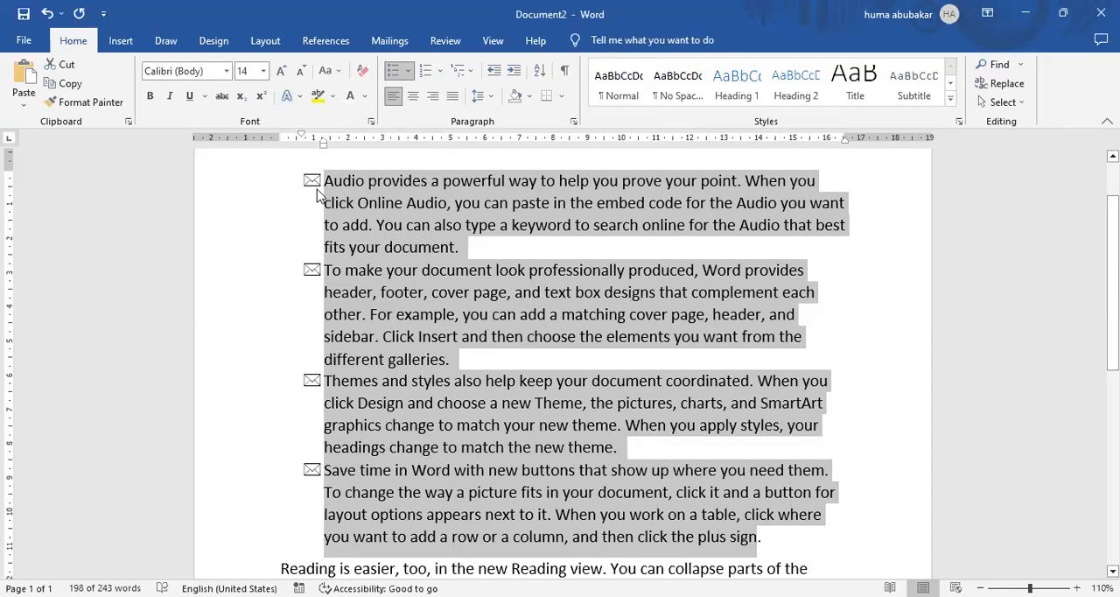
Replace the envelope bullets with {1} numbering, then define a new number format [1} for the four paragraphs.
click(444, 72)
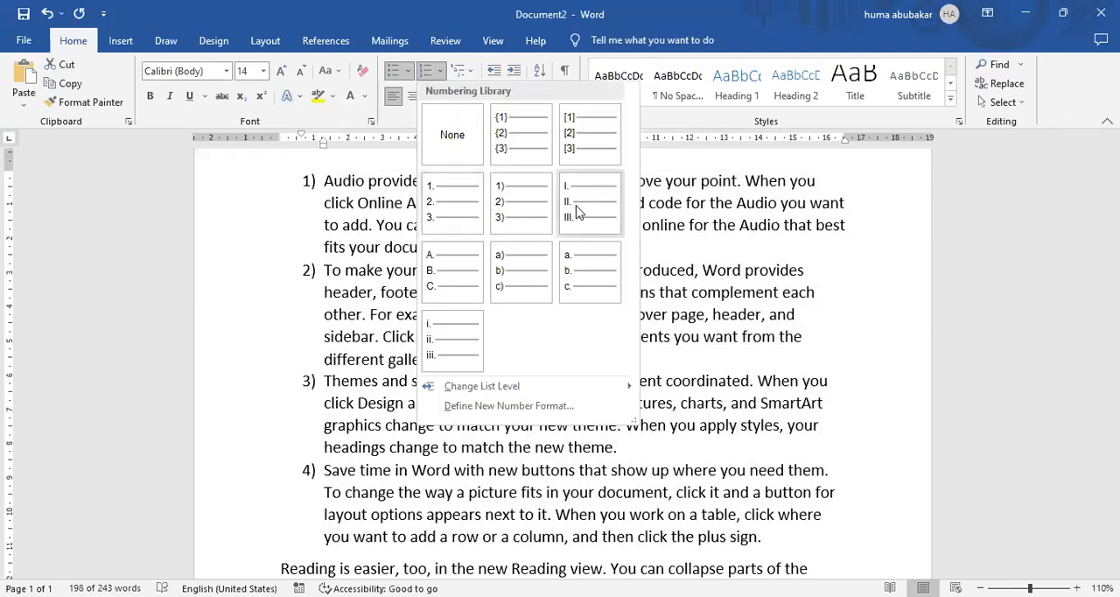
click(519, 136)
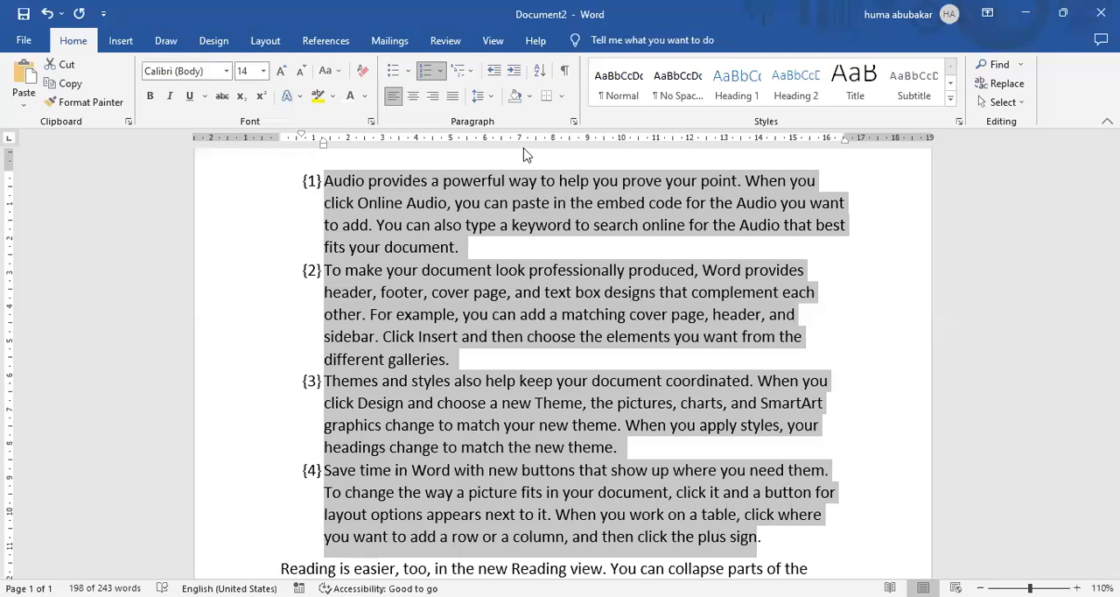
click(441, 75)
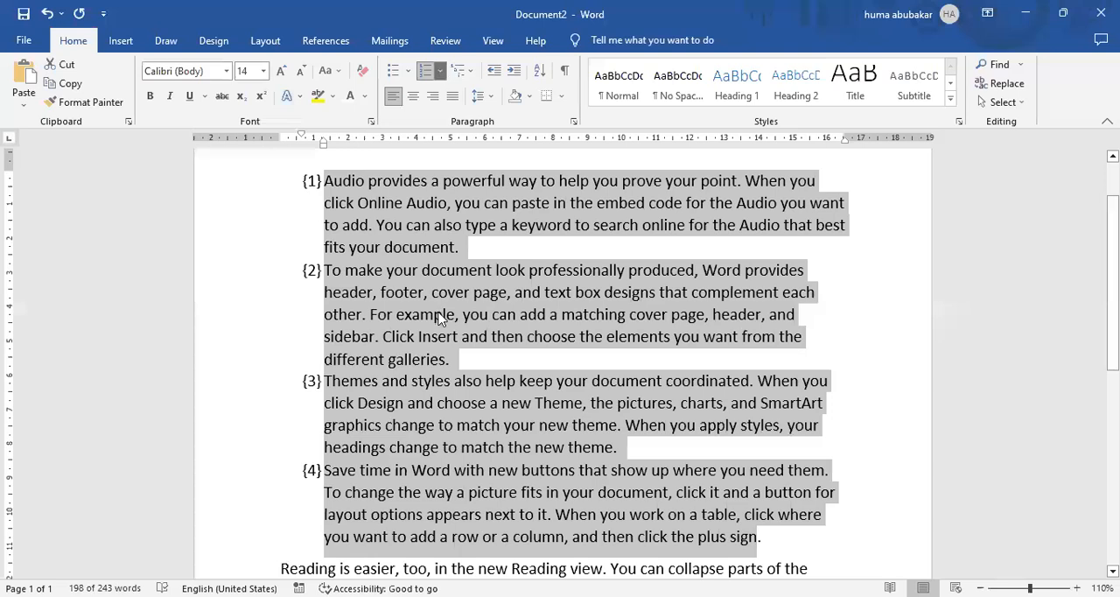
click(479, 494)
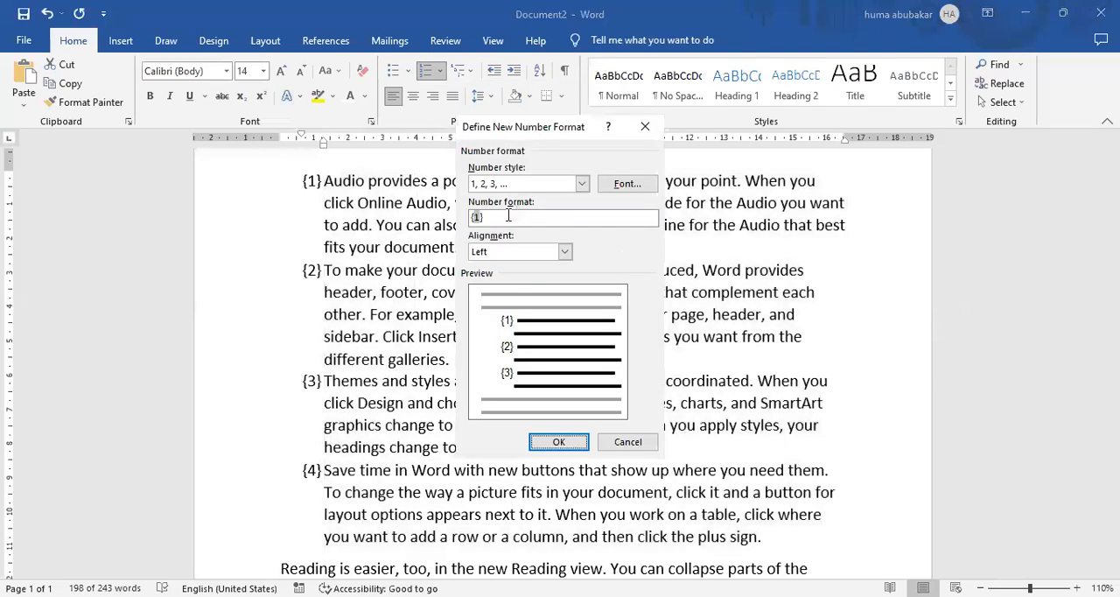
click(477, 217)
key(BackSpace)
text(})
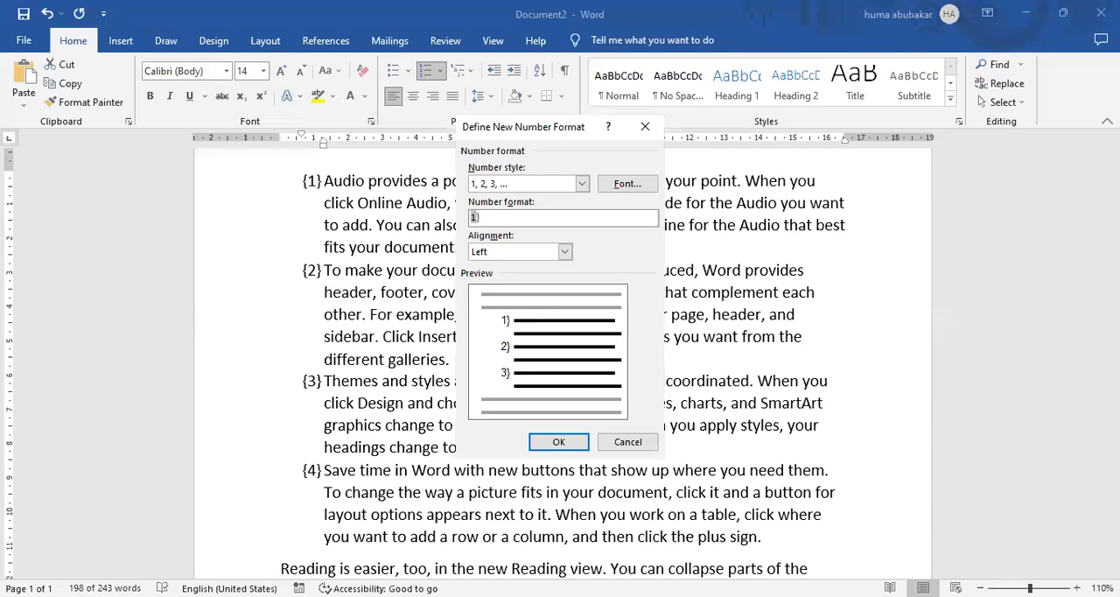
key(BackSpace)
text([)
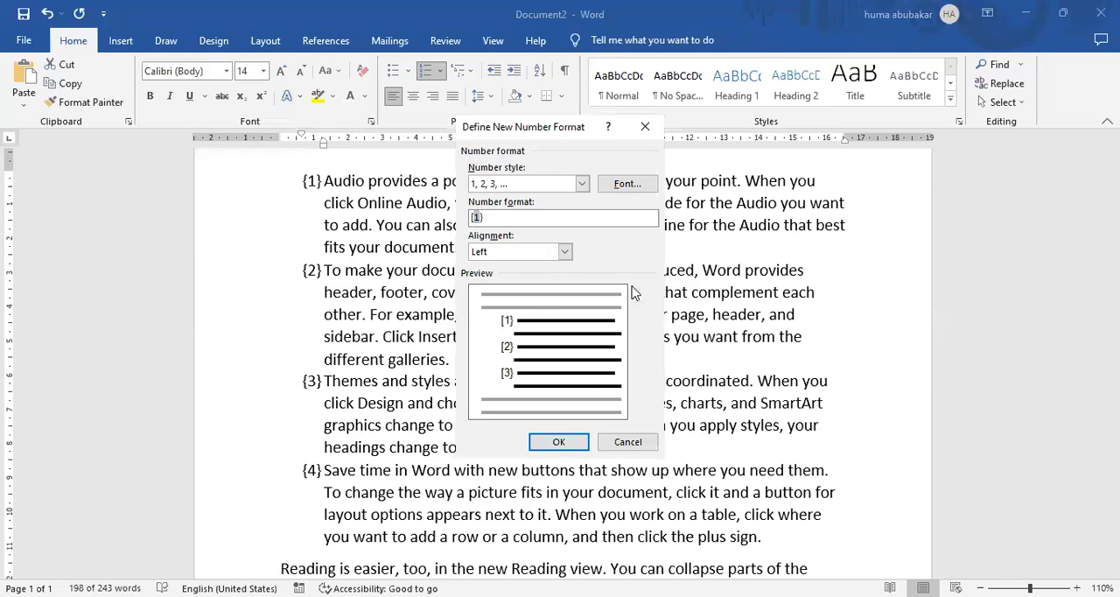
click(559, 442)
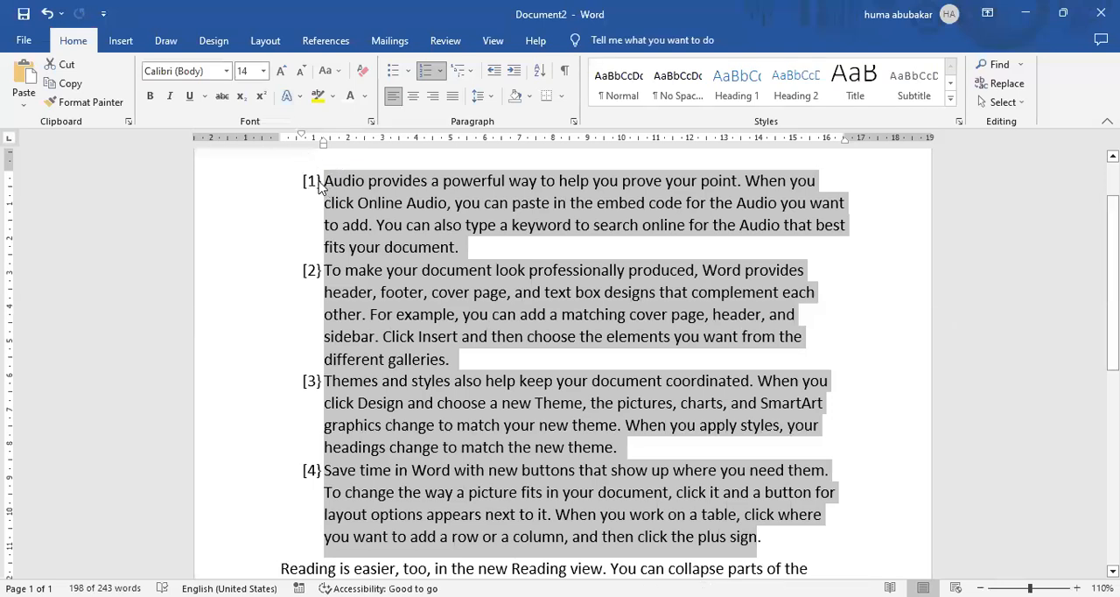
click(354, 202)
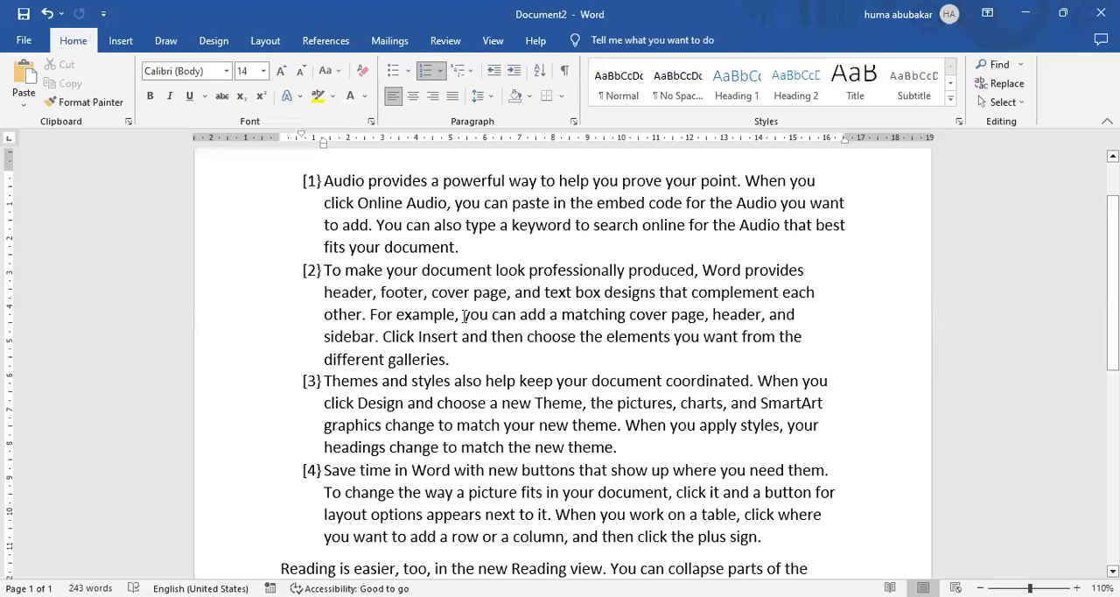
Look through the line spacing choices for the first numbered paragraph.
click(327, 185)
key(ctrl+shift+Down)
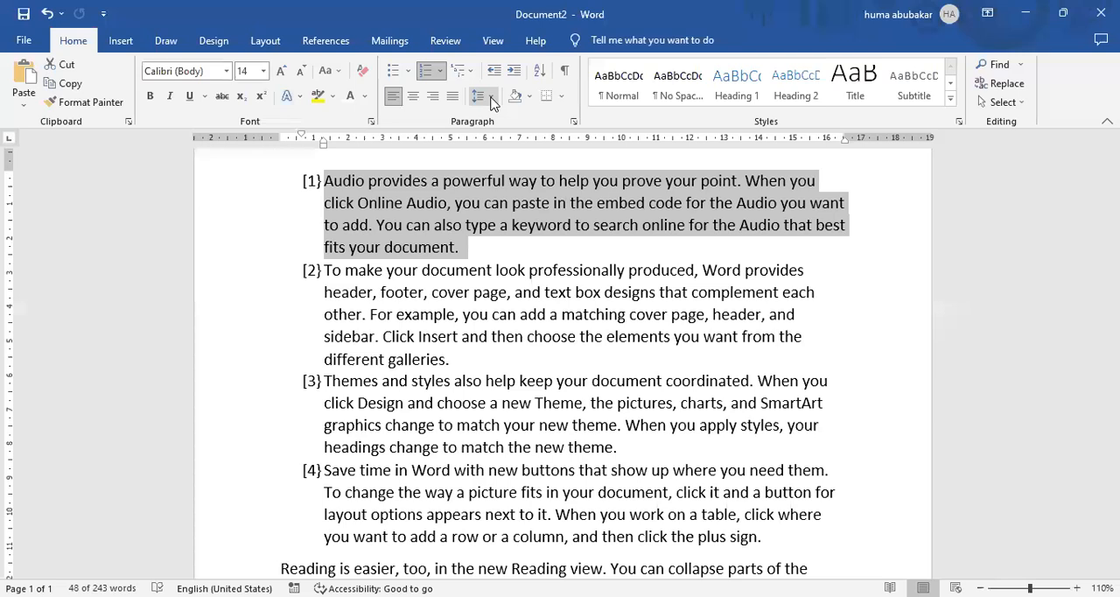
click(491, 98)
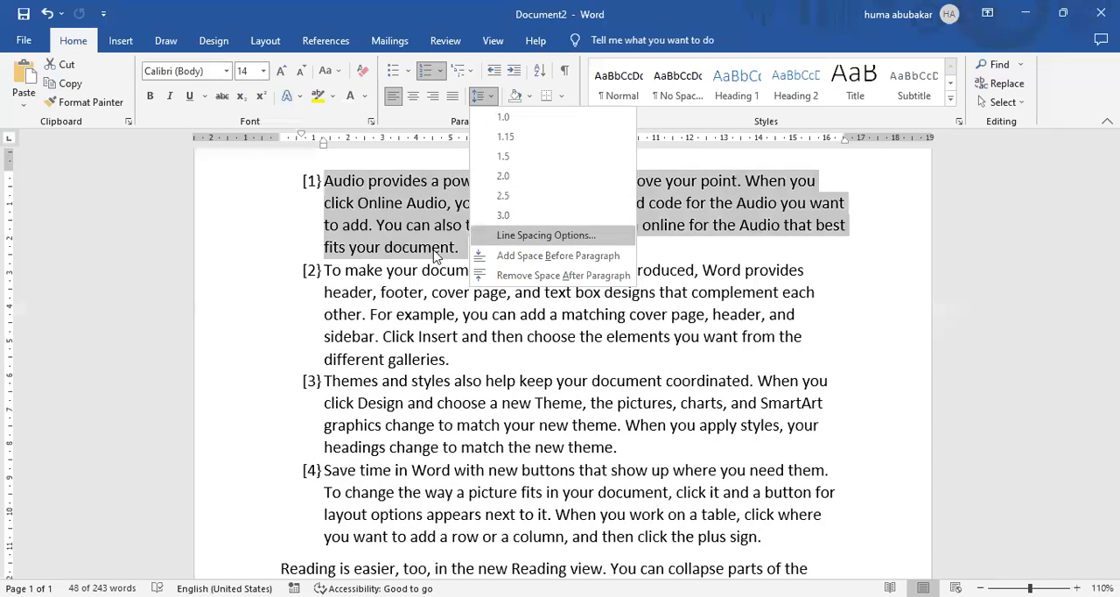
click(470, 255)
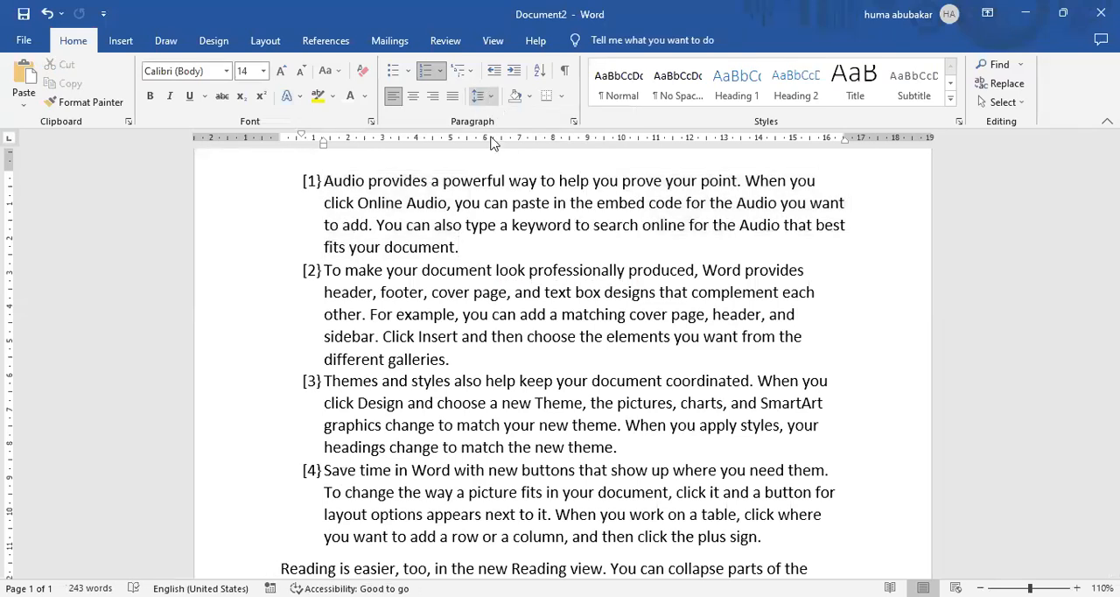
click(490, 97)
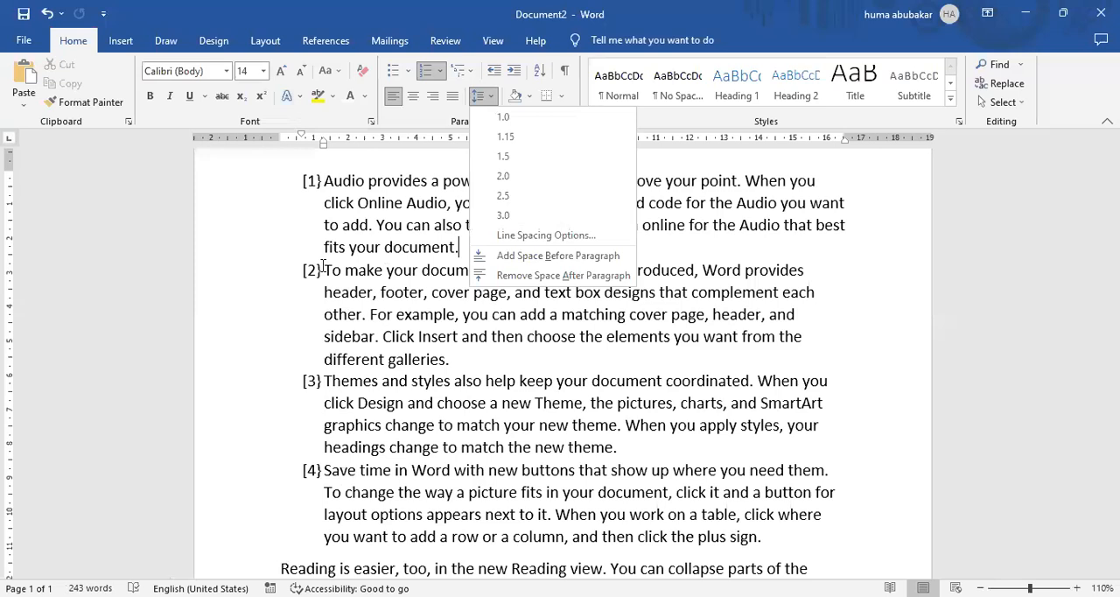
Insert an unnumbered blank line between the first and second numbered paragraphs.
click(323, 267)
key(Return)
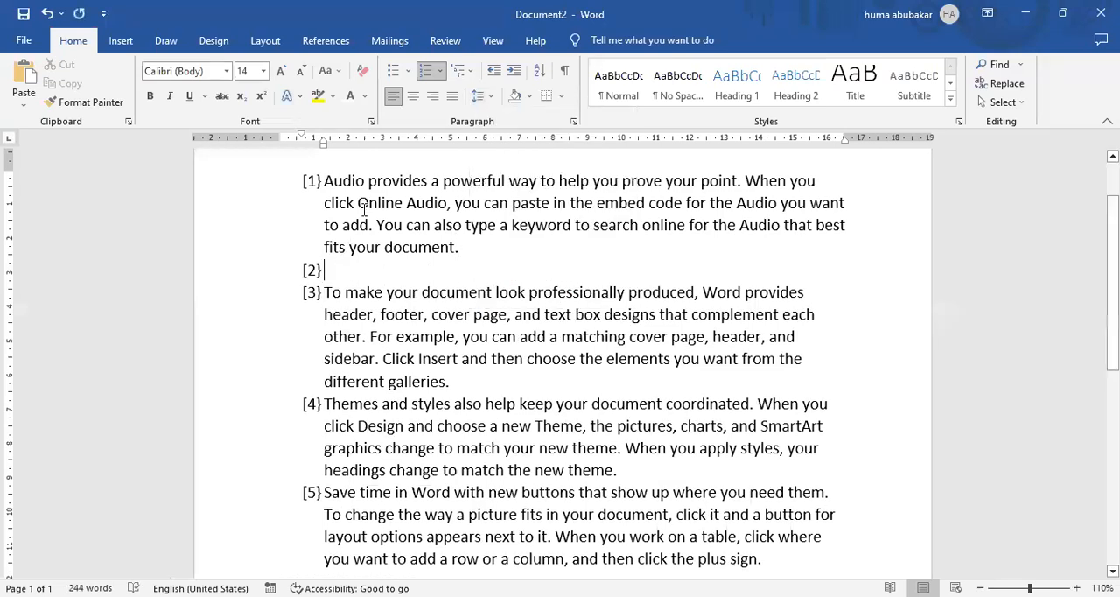
key(BackSpace)
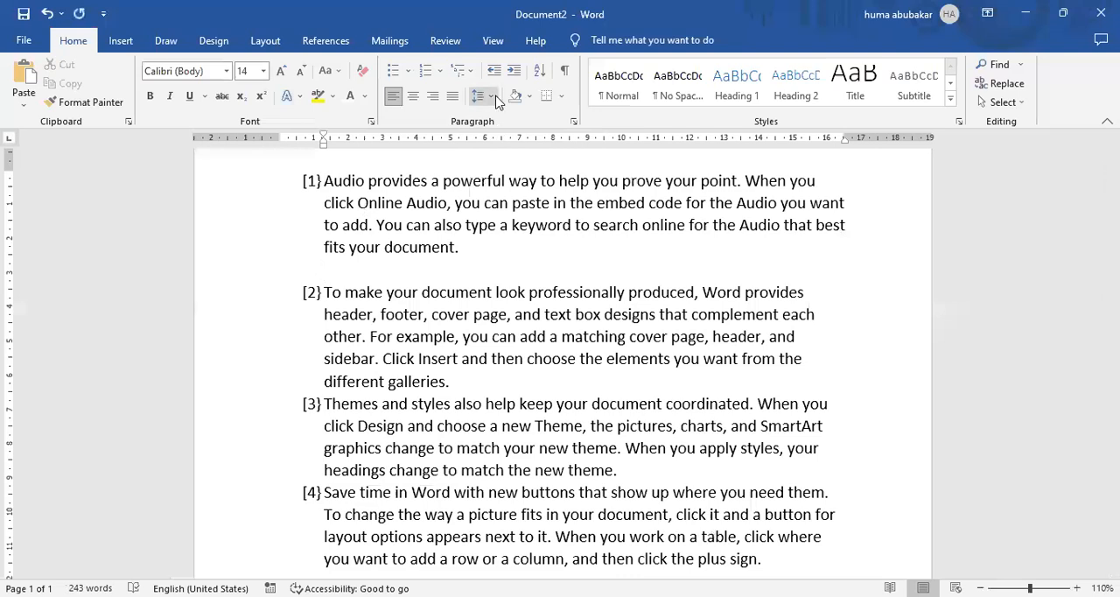
Give the blank line a special first line indent of 1.27 cm in the paragraph settings.
click(491, 96)
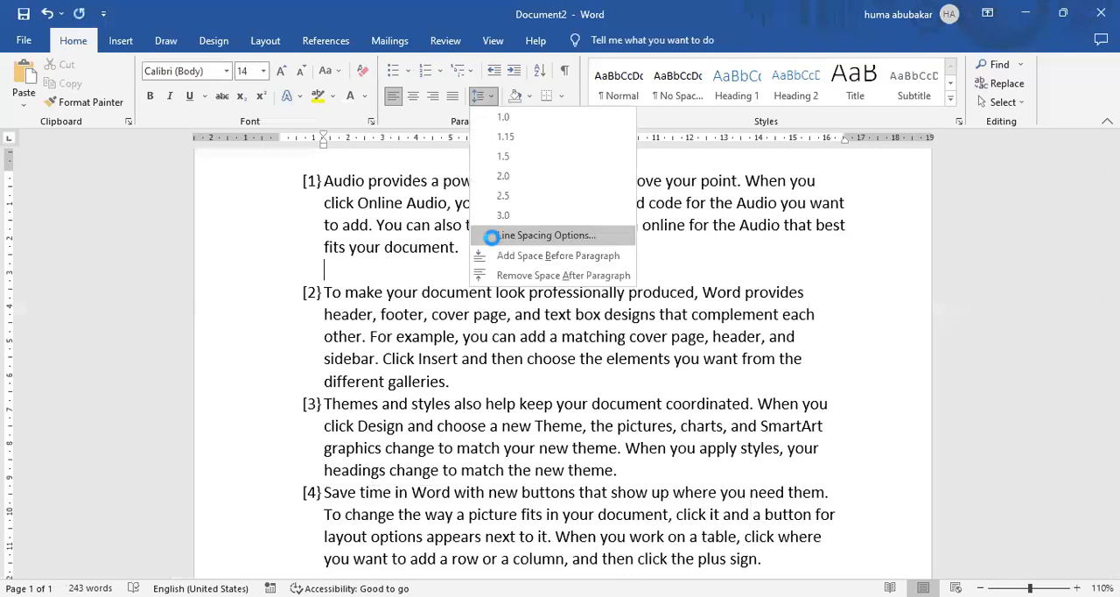
click(494, 236)
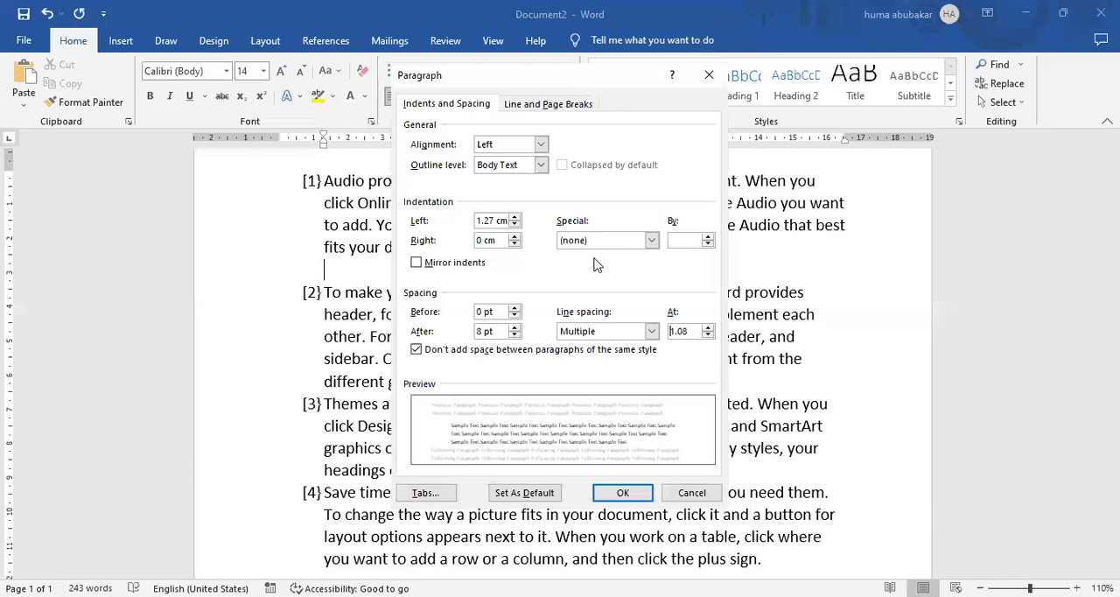
click(651, 242)
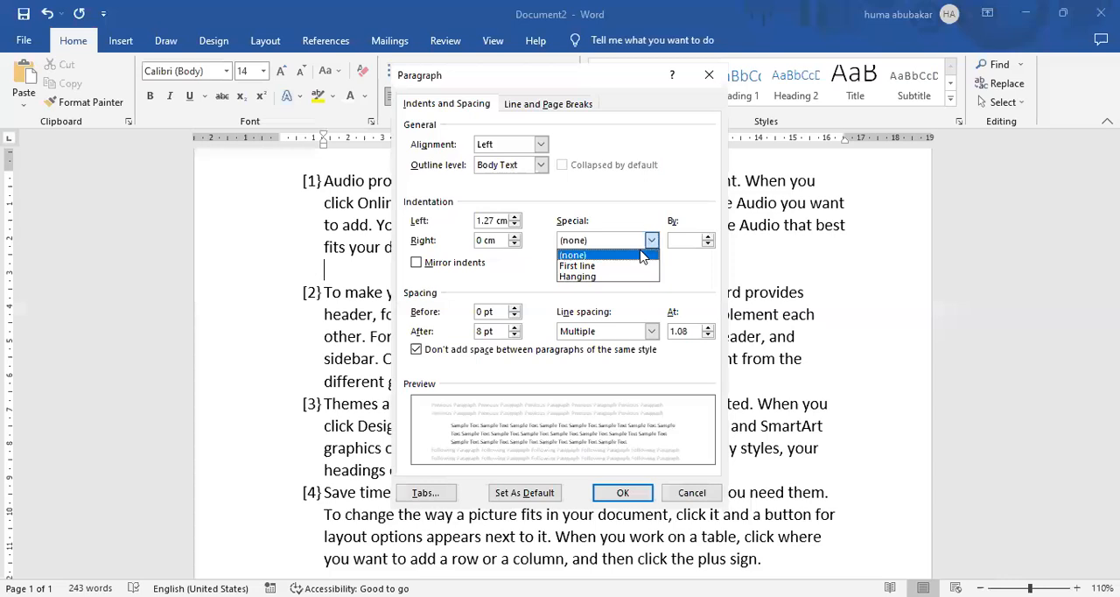
click(581, 267)
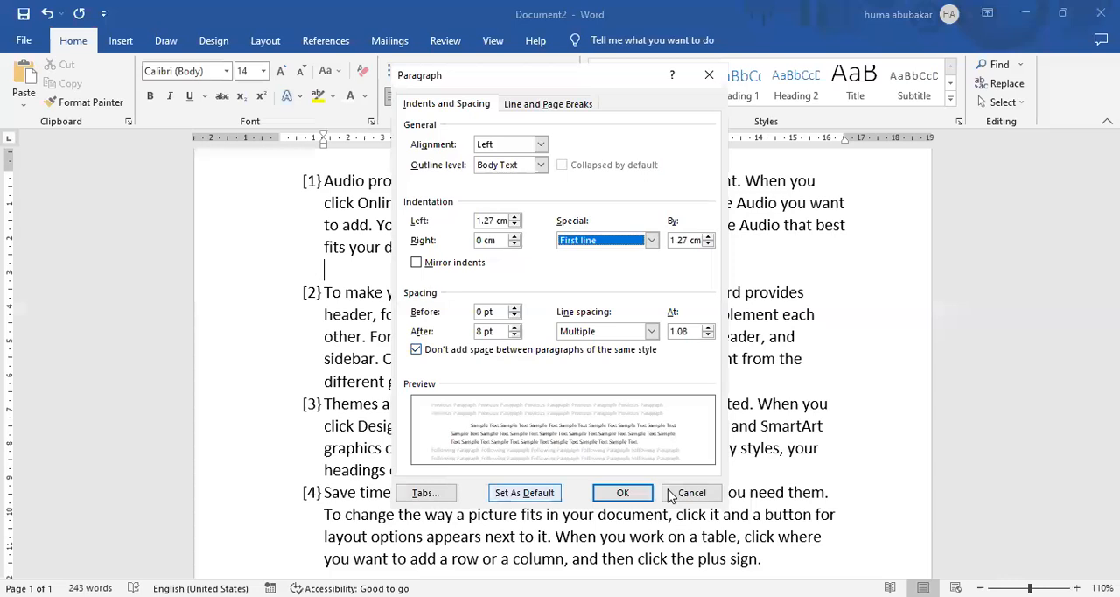
click(628, 493)
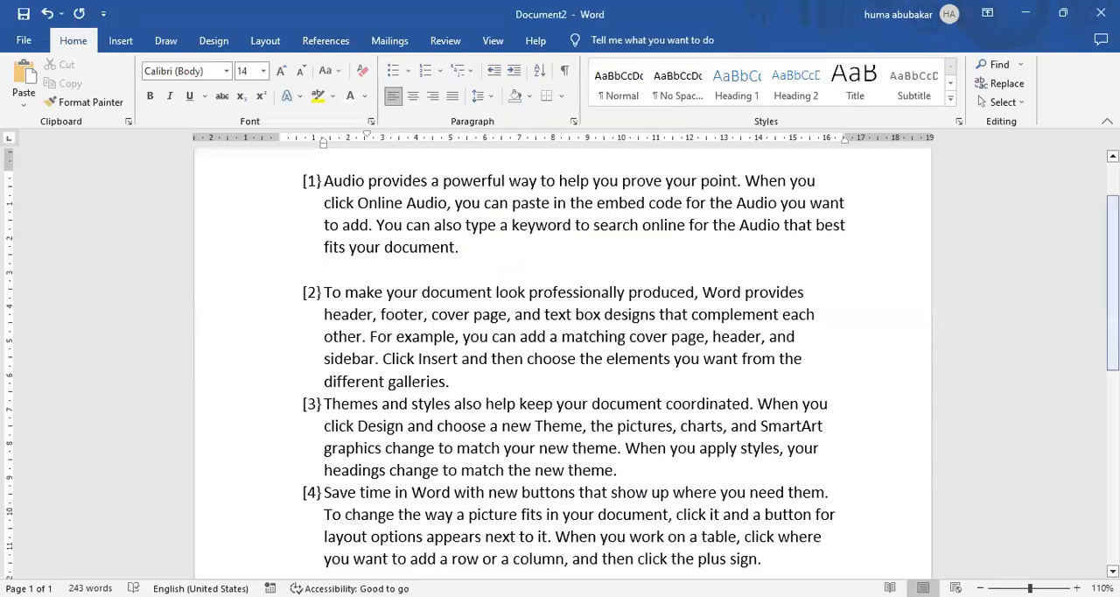
Remove the numbering from the whole document and delete the blank line between the first and second paragraphs.
scroll(1079, 161, up, 2)
key(ctrl+a)
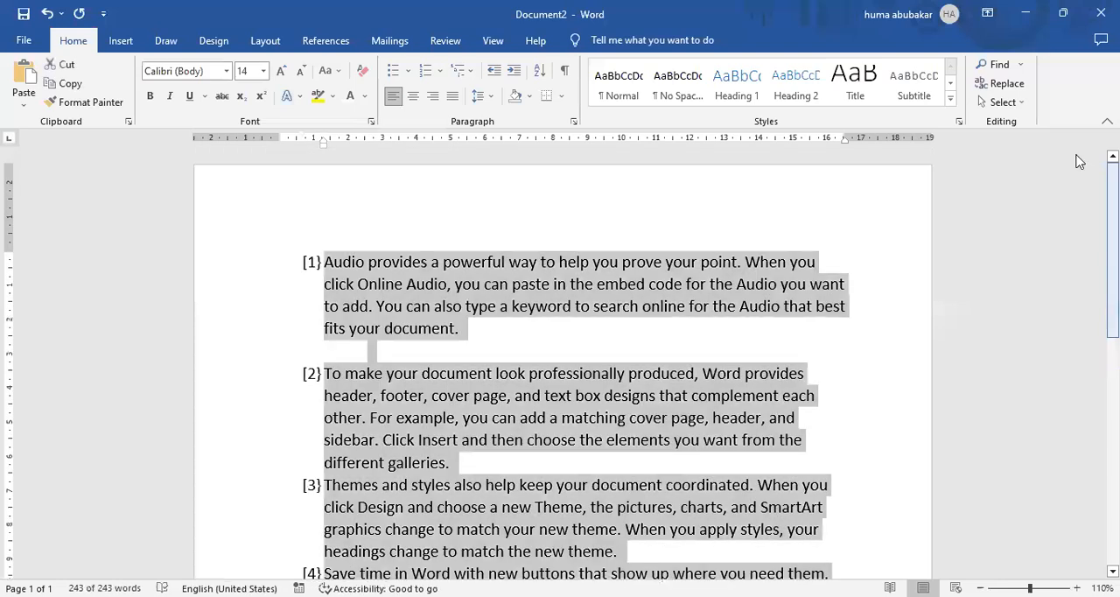
click(442, 74)
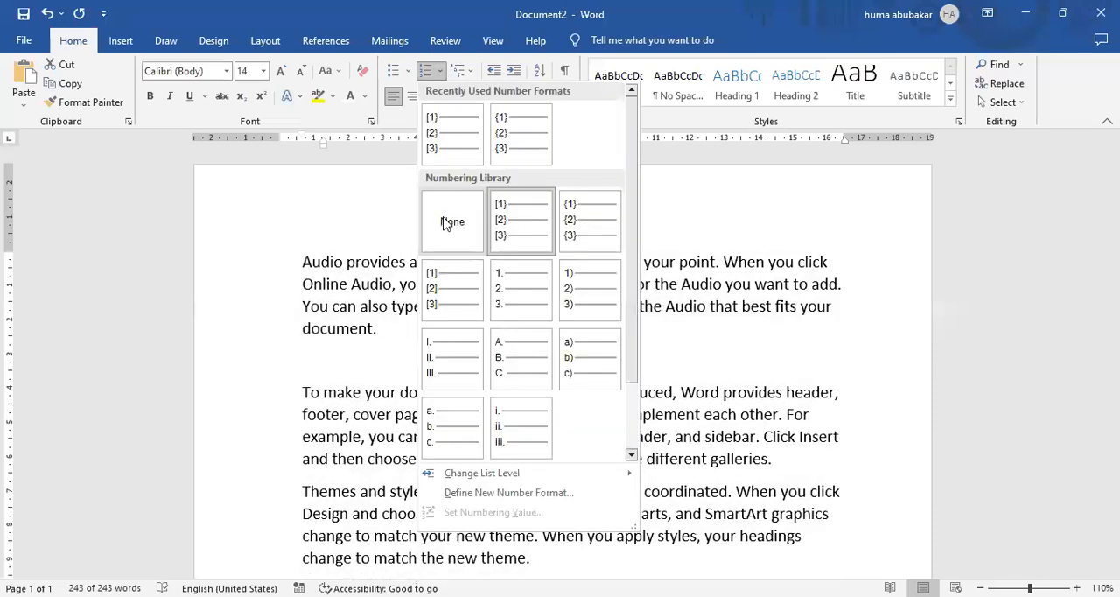
click(337, 367)
click(312, 362)
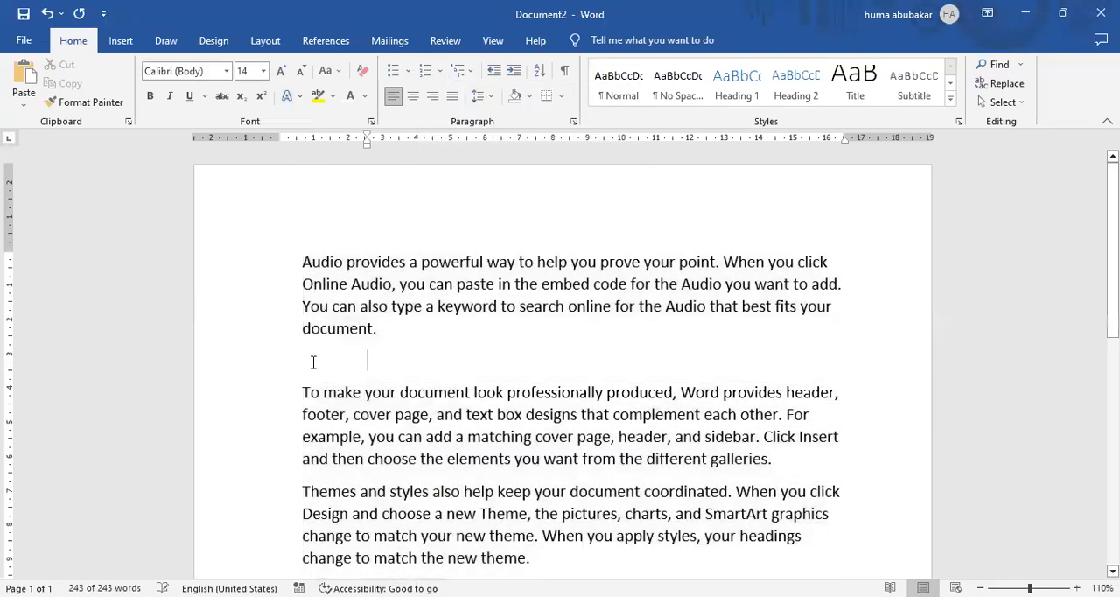
key(BackSpace)
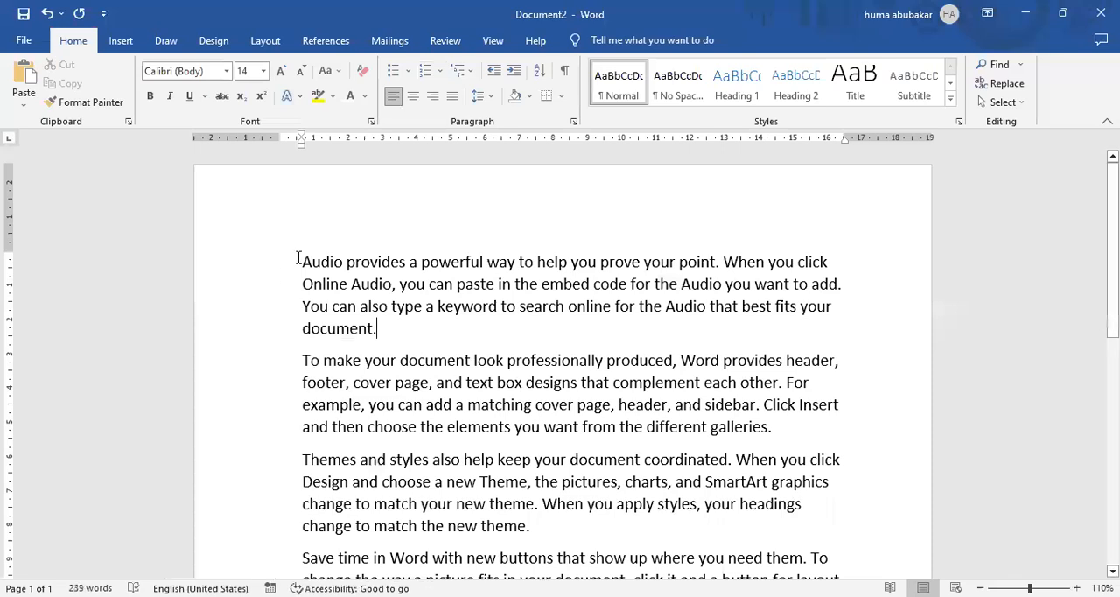
Give all paragraphs a special first line indent of 1.27 cm and double line spacing in the paragraph settings.
key(ctrl+a)
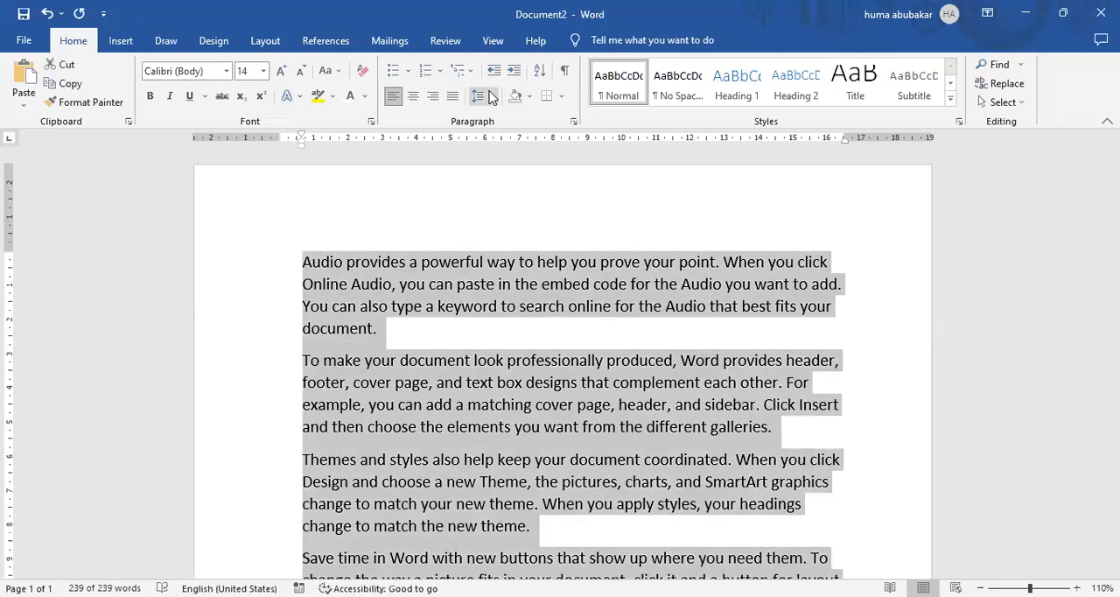
click(477, 96)
click(508, 233)
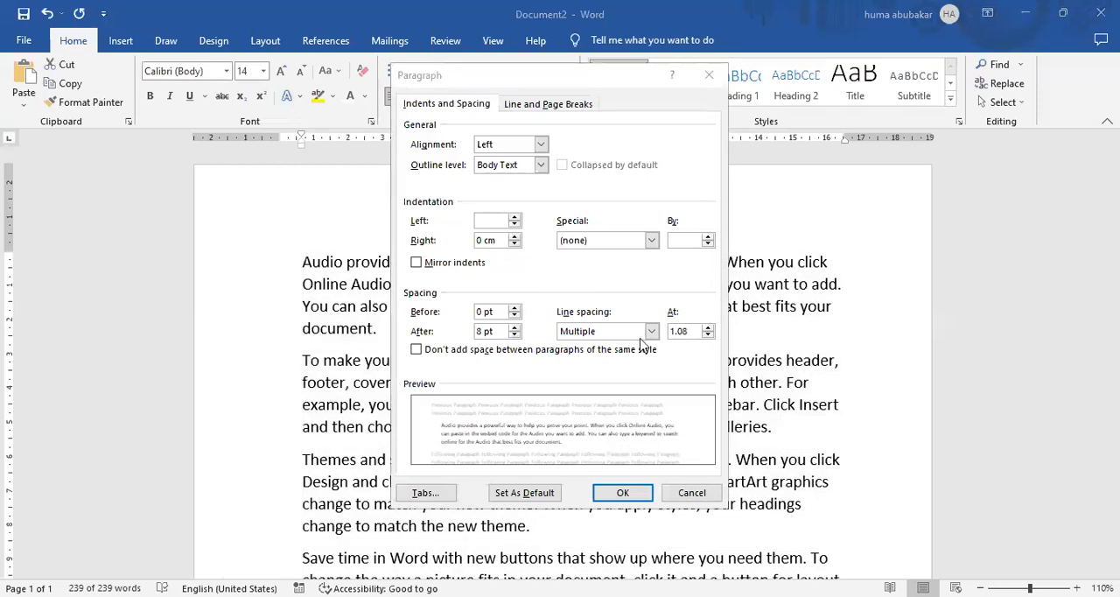
click(652, 241)
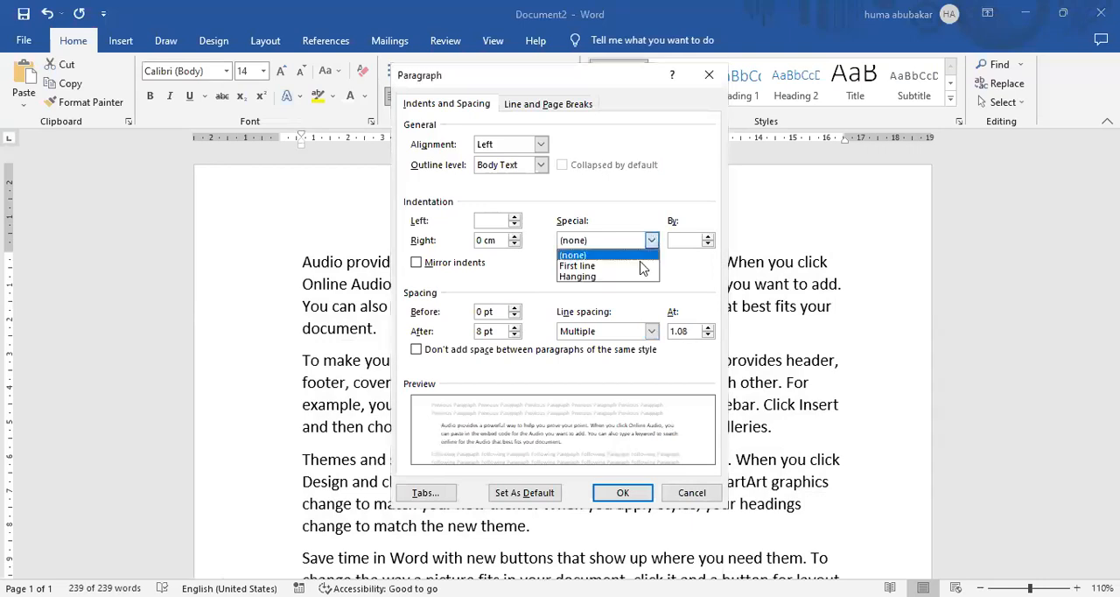
click(643, 266)
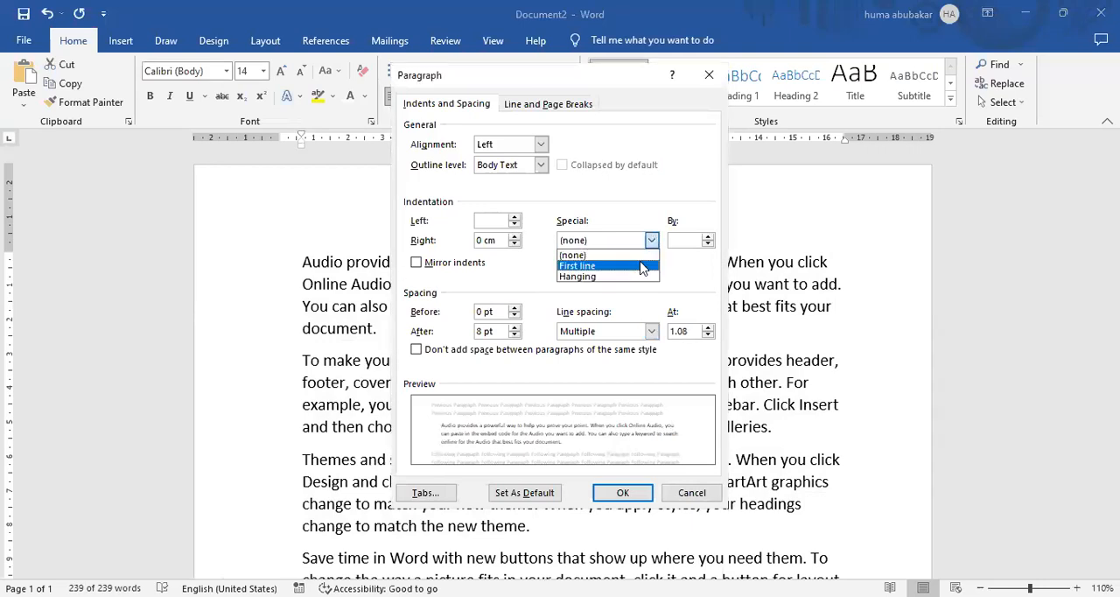
click(652, 332)
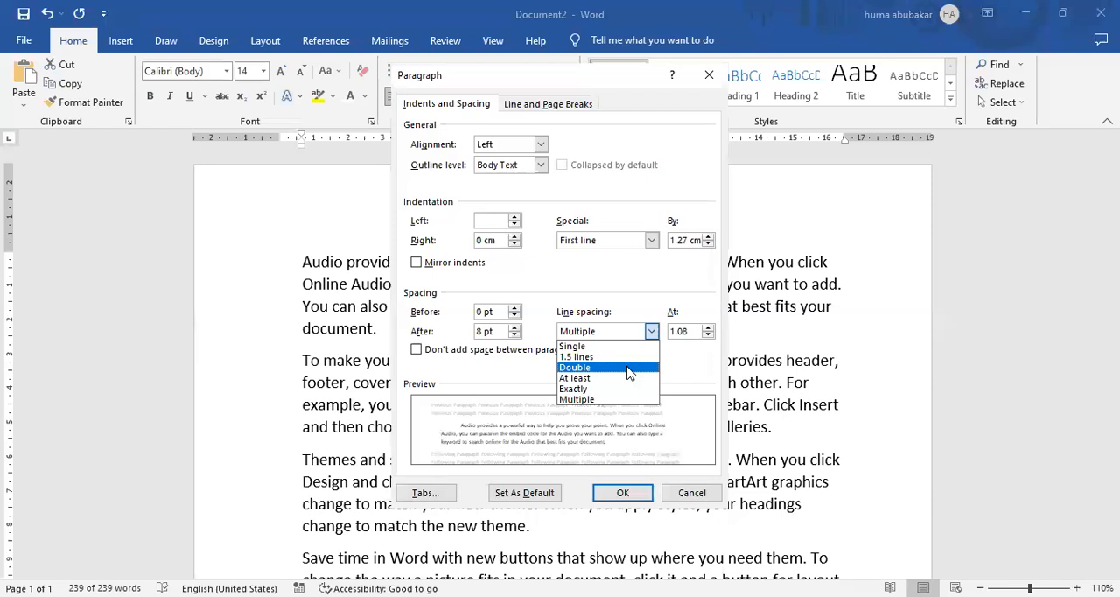
click(629, 369)
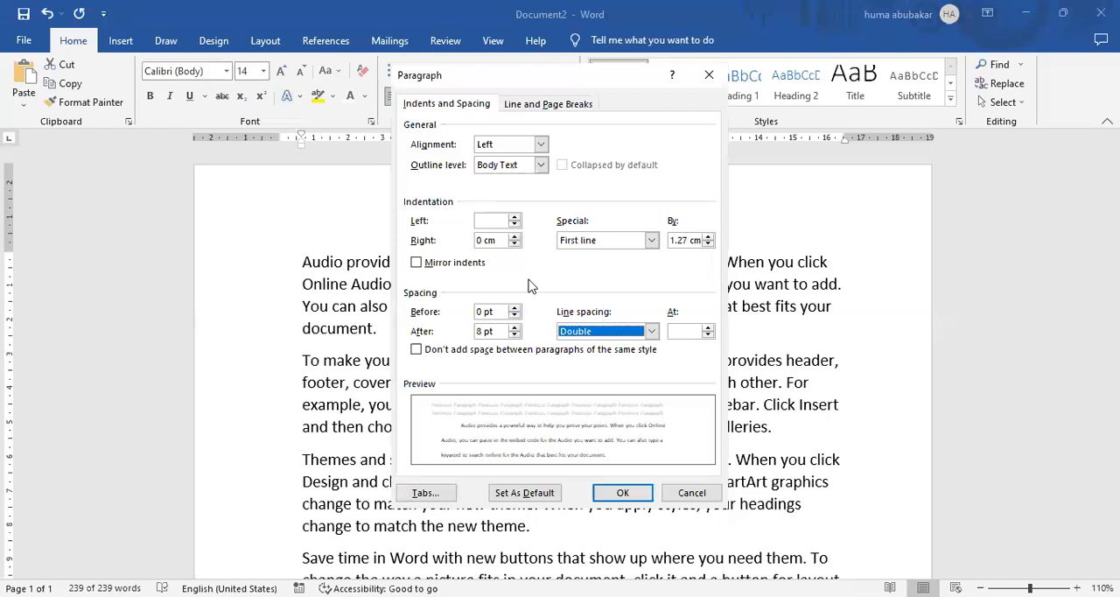
click(638, 498)
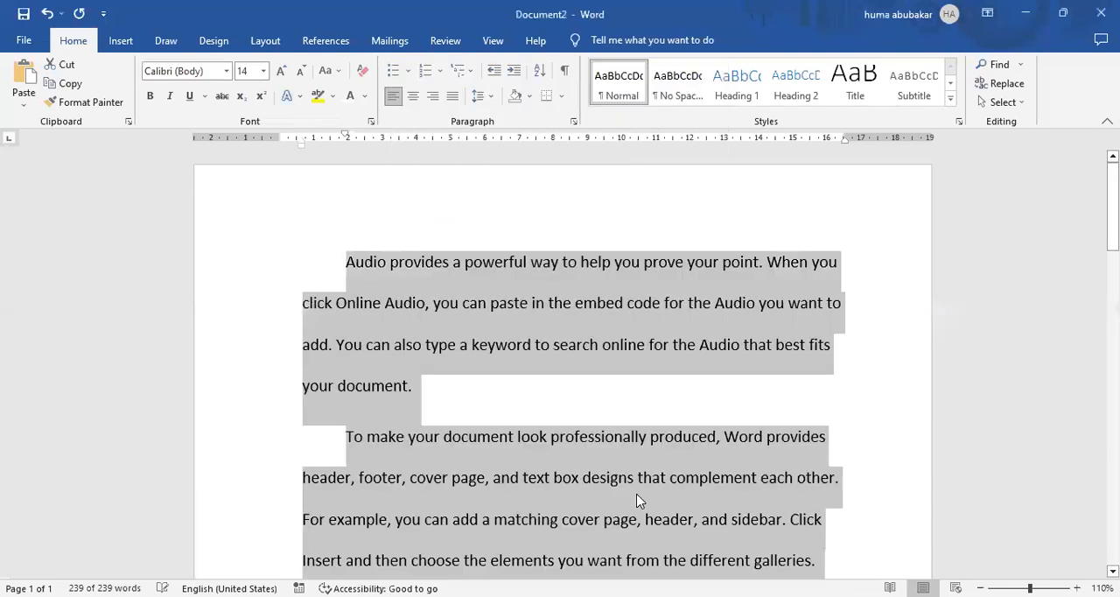
click(653, 410)
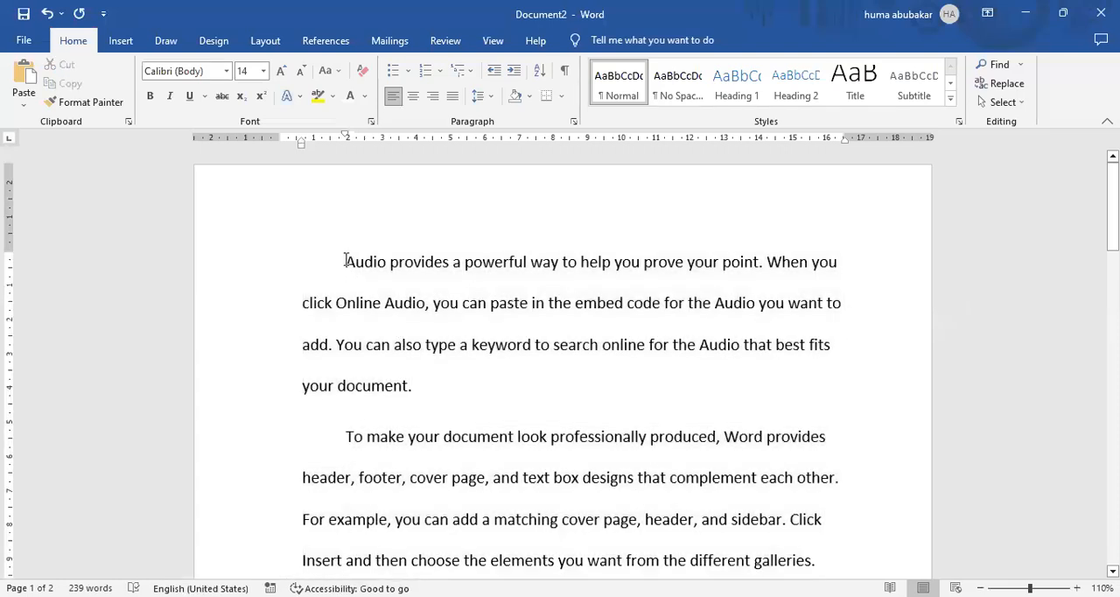
drag(347, 262, 408, 477)
click(344, 436)
click(346, 435)
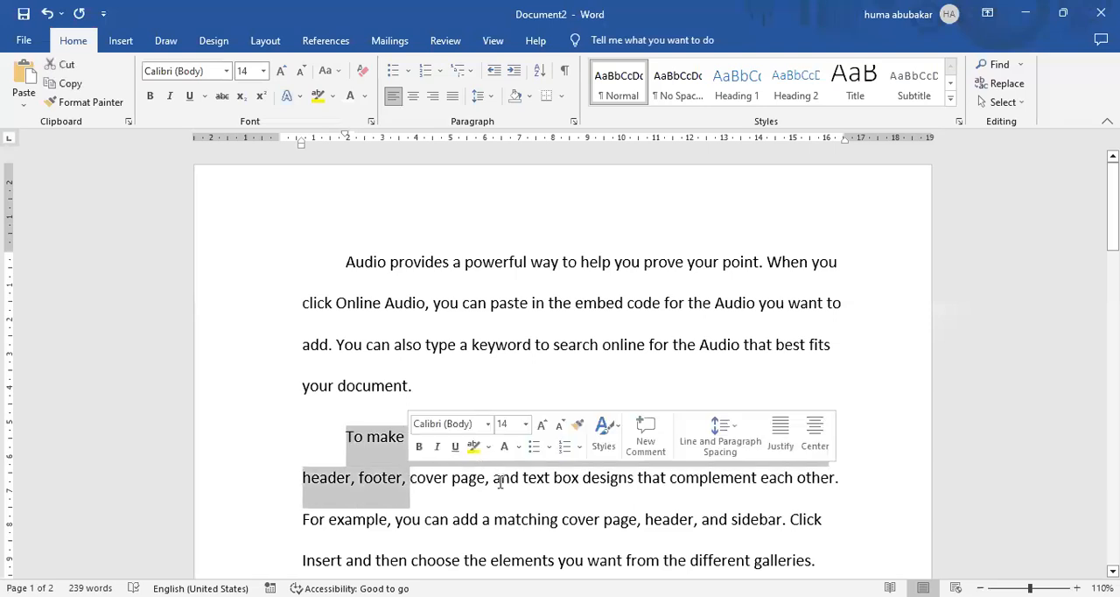
Shade the first paragraph with a light blue theme colour and check it in the print preview.
click(524, 261)
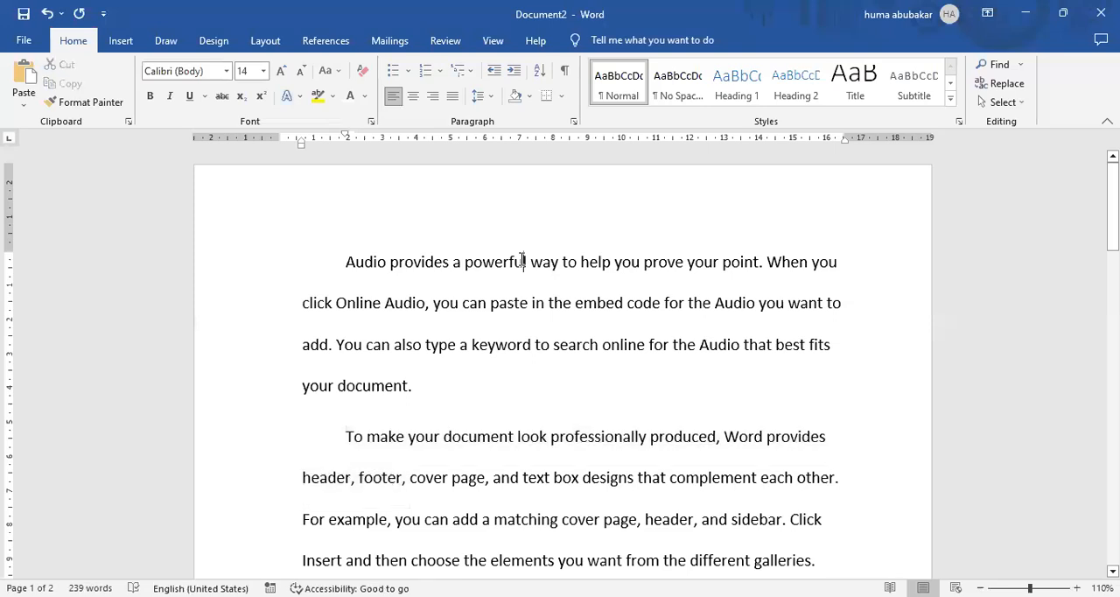
click(526, 97)
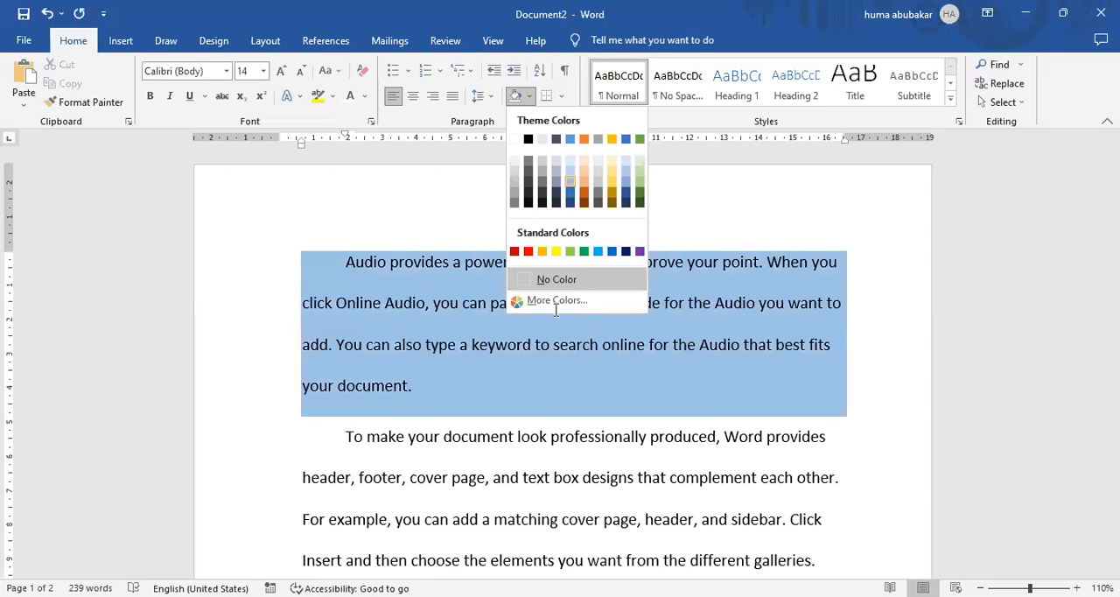
key(Escape)
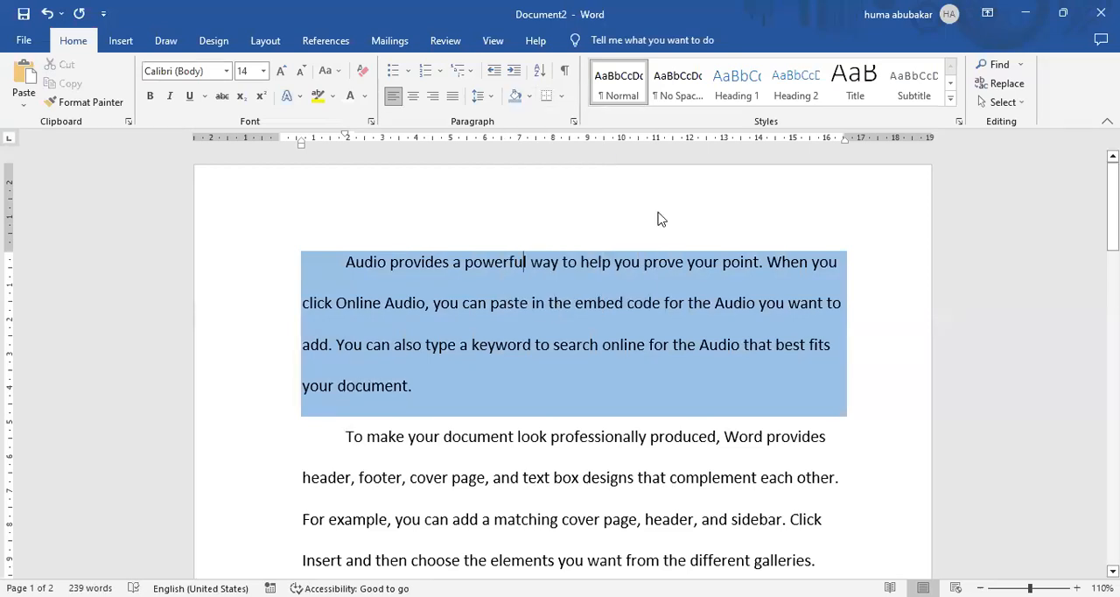
key(ctrl+p)
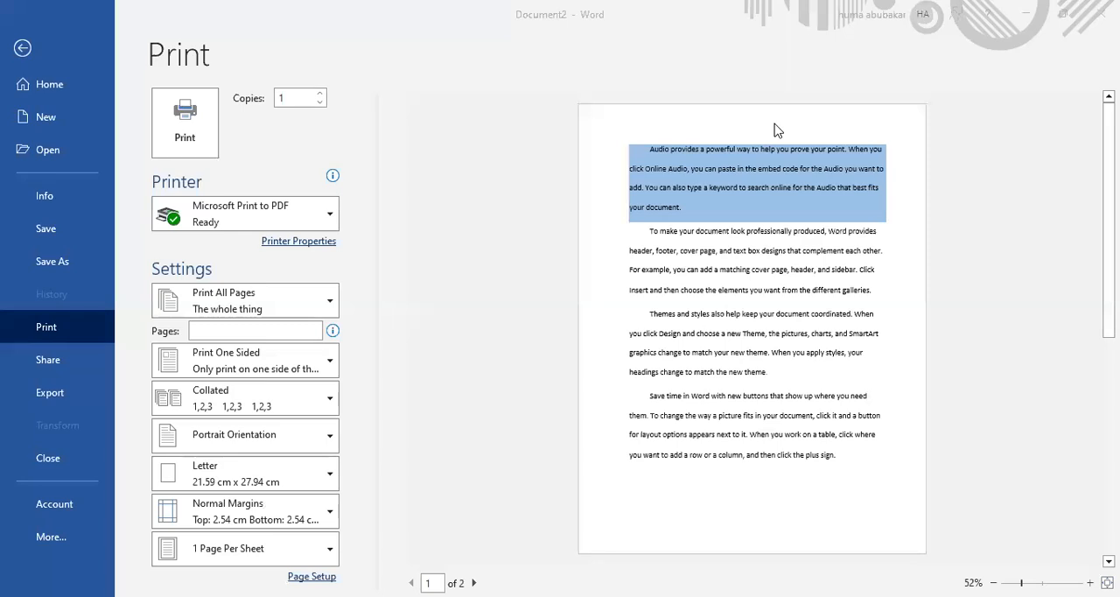
click(22, 49)
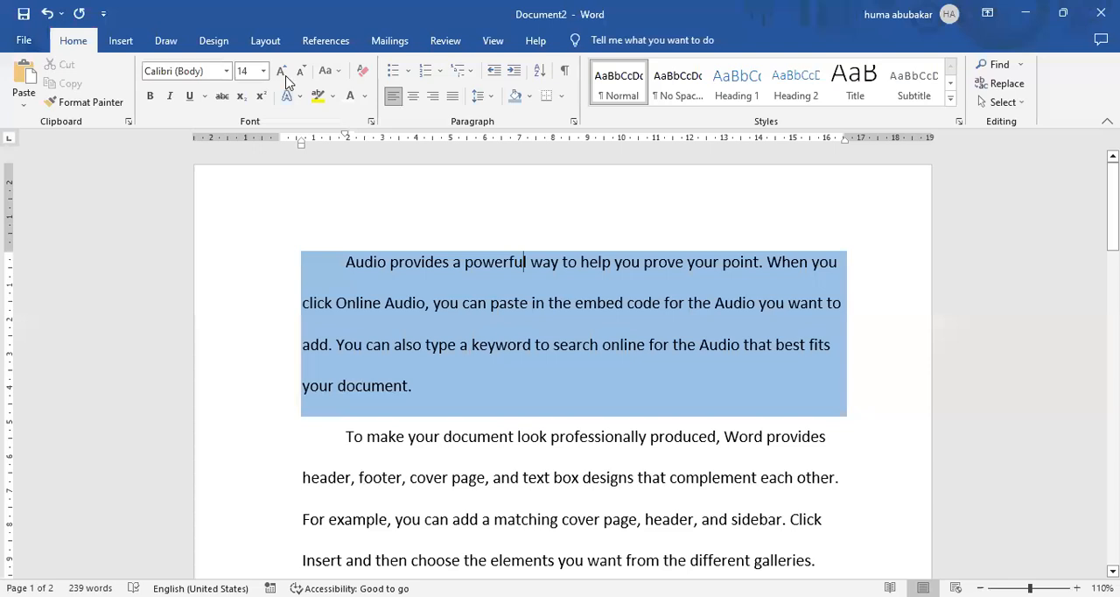
Set the page colour to the lightest orange theme colour and check it in the print preview.
click(215, 43)
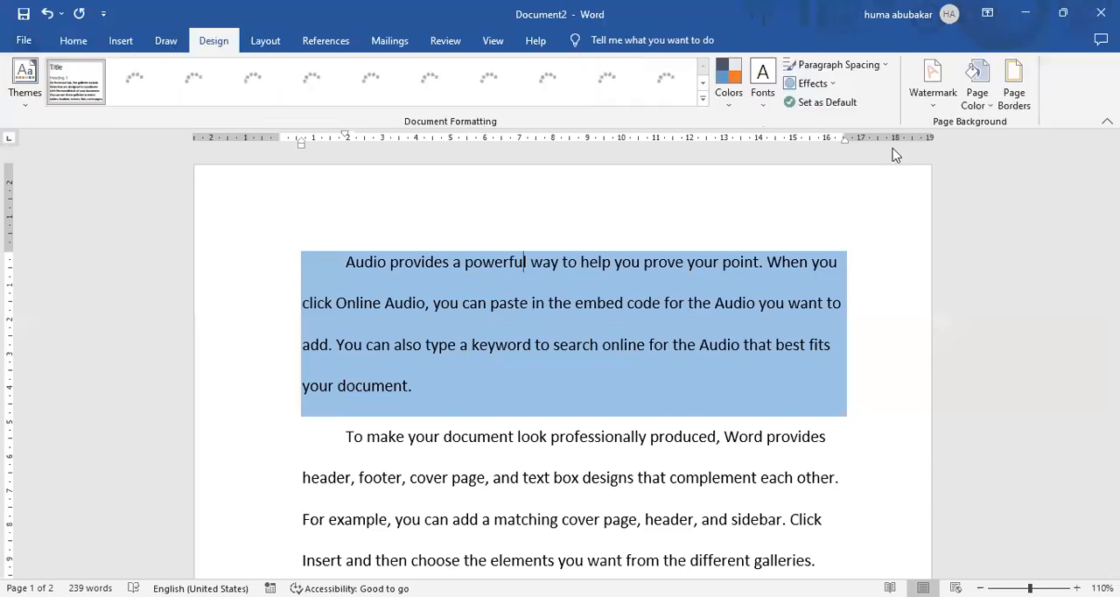
click(985, 107)
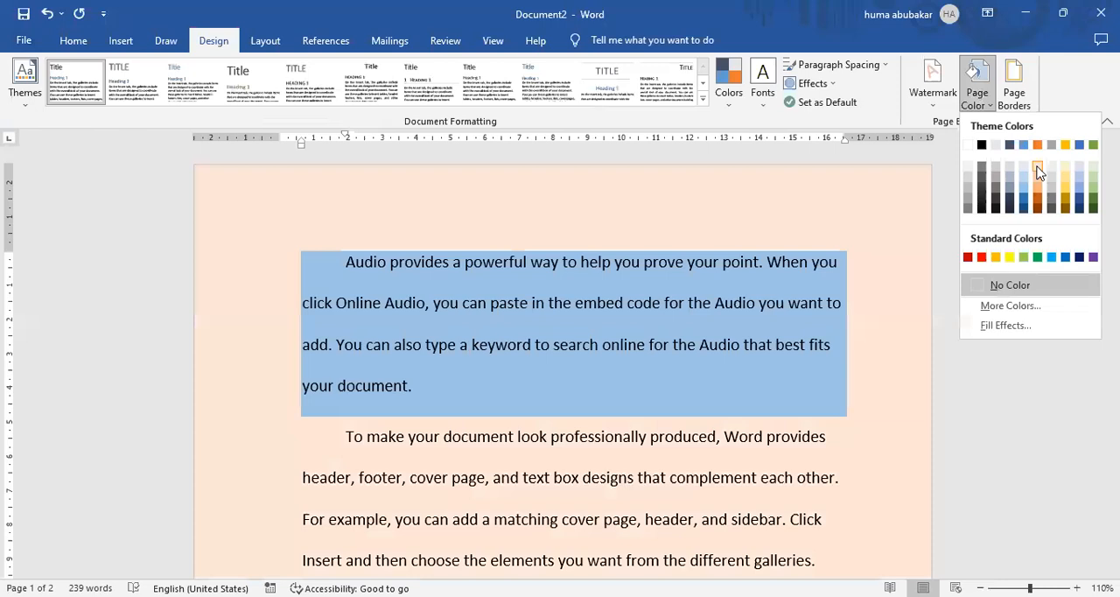
click(966, 233)
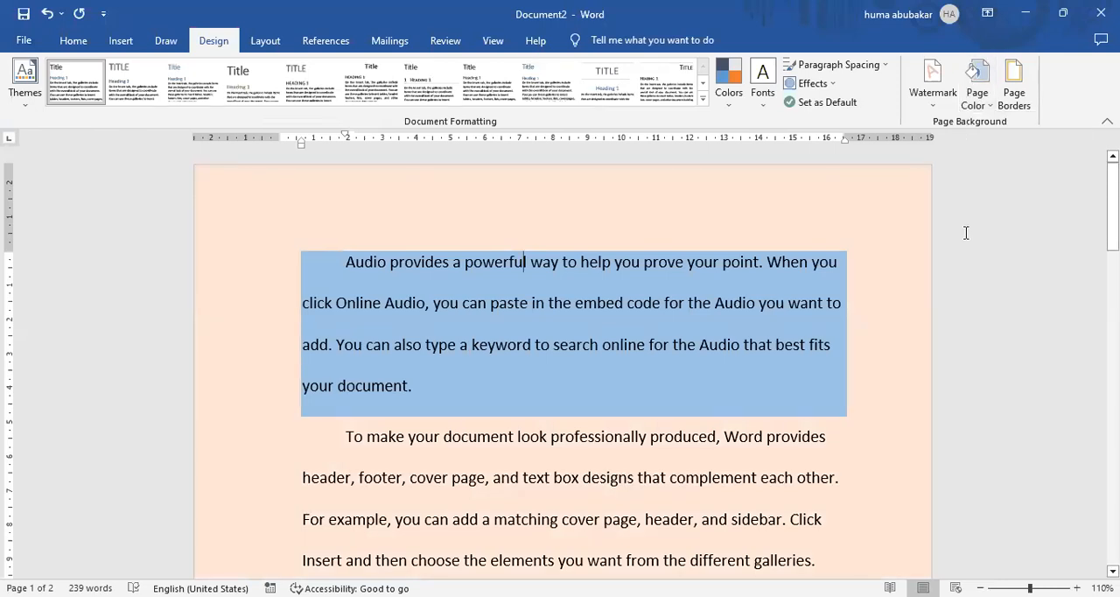
key(ctrl+p)
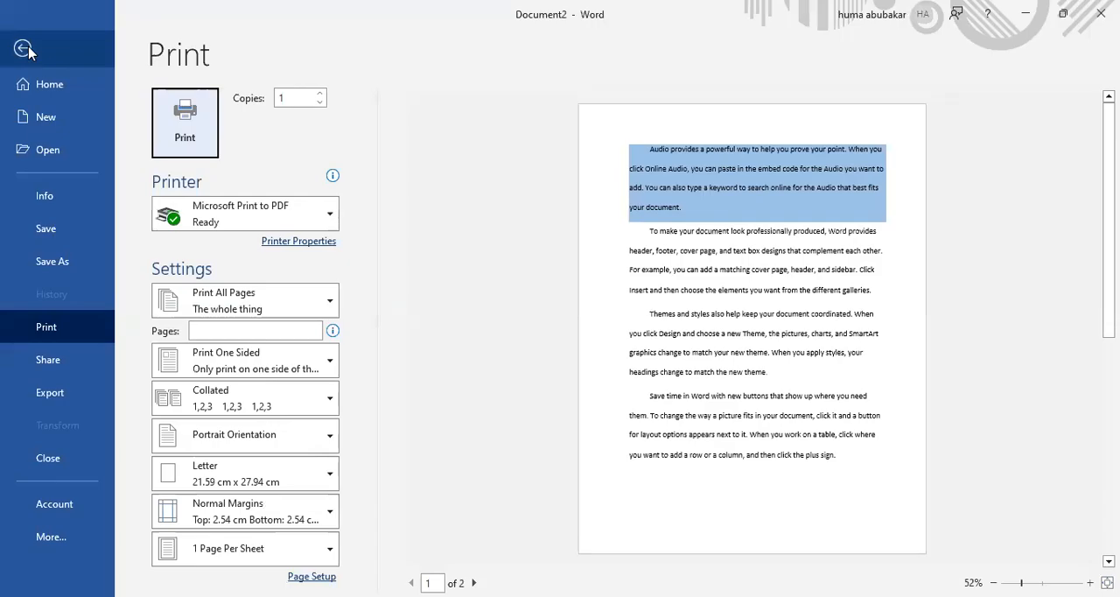
key(Escape)
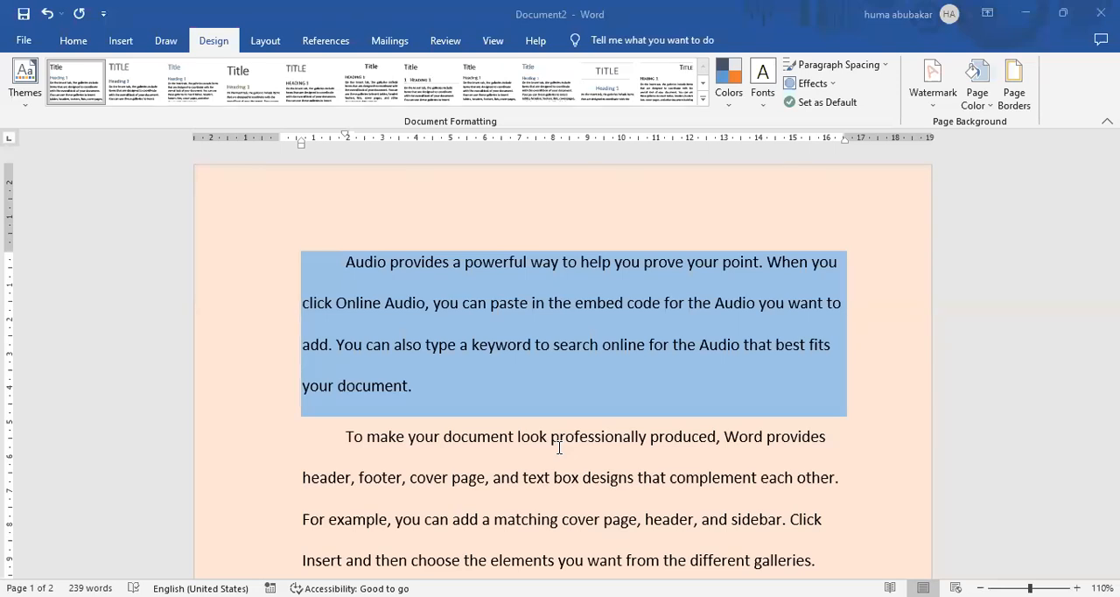
Undo the page colour and the first paragraph's shading.
click(73, 41)
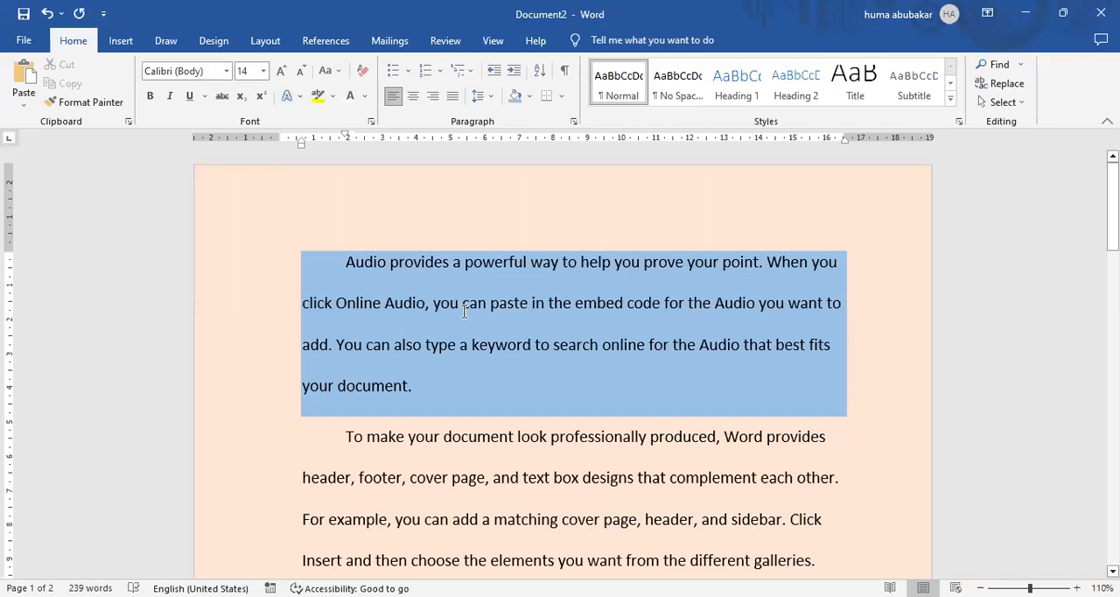
key(ctrl+z)
key(ctrl+z)
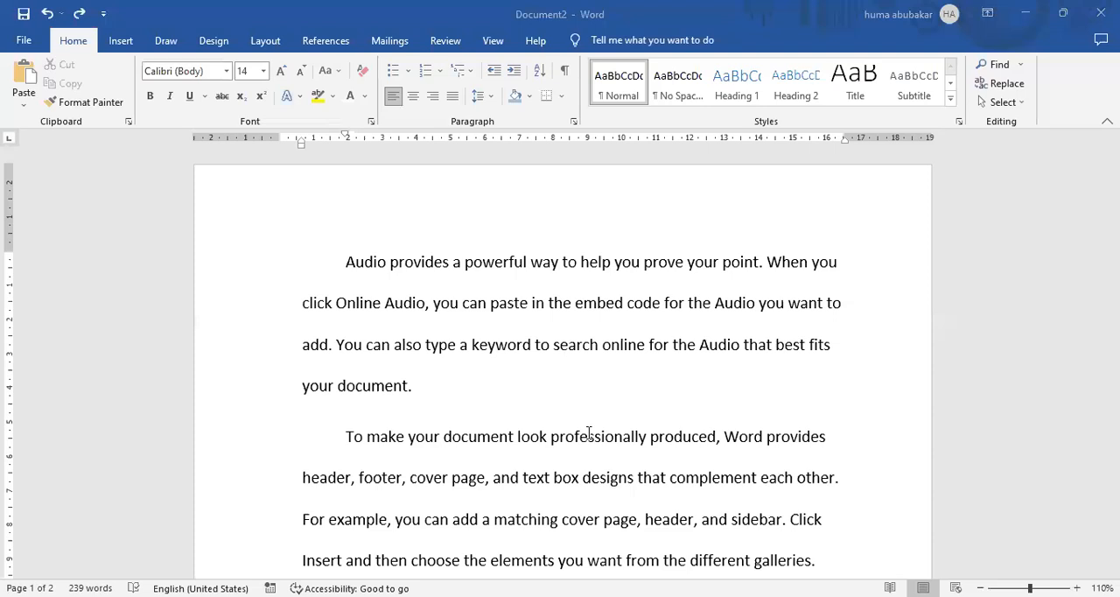
click(550, 344)
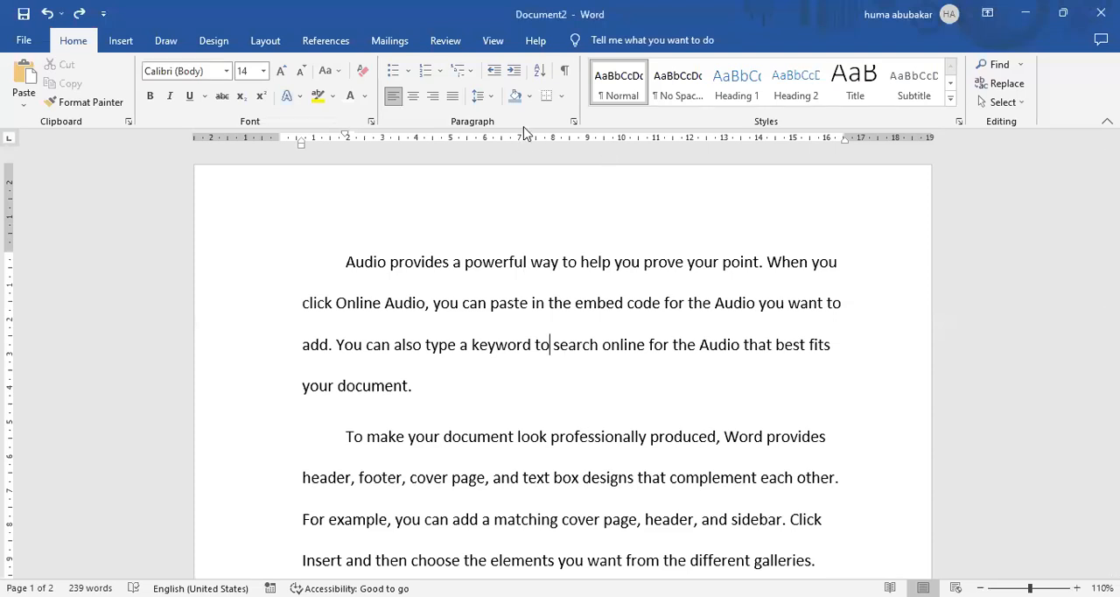
click(533, 401)
shift+click(534, 486)
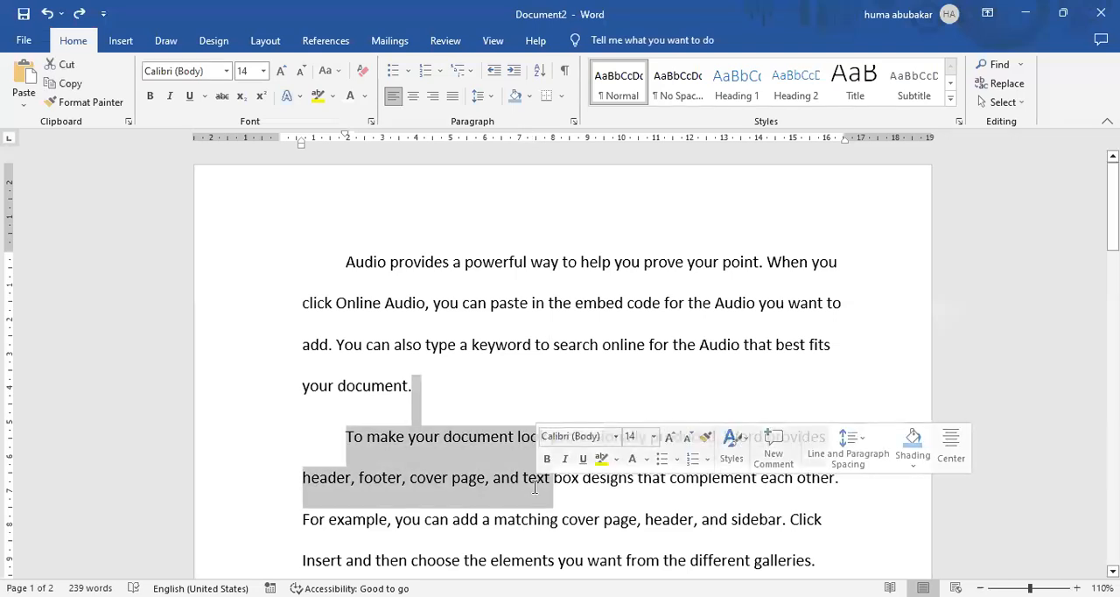
click(590, 292)
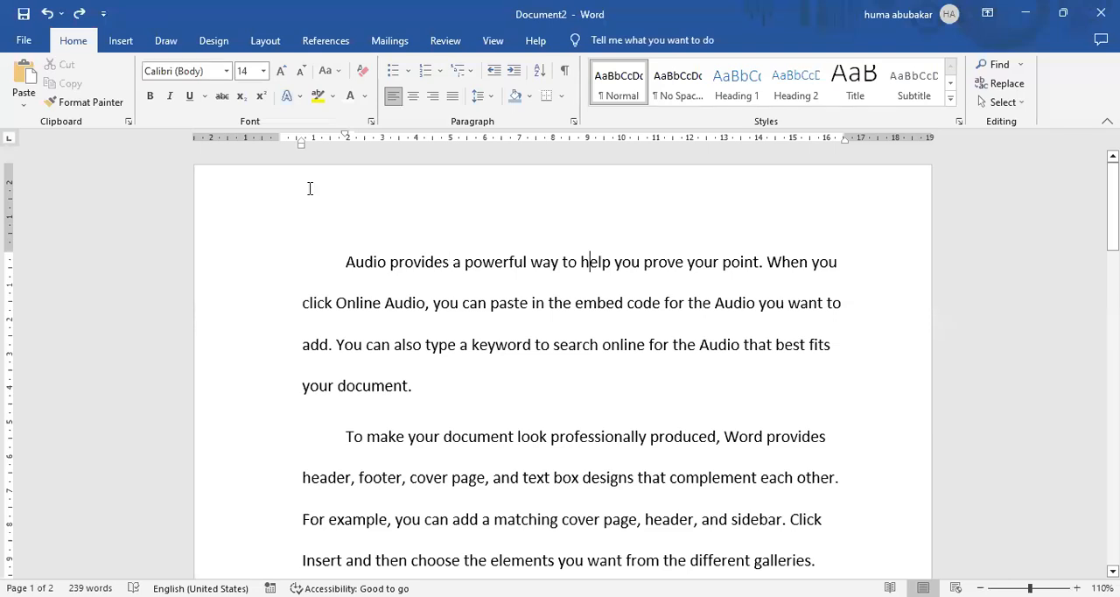
click(282, 177)
Apply All Borders to the first paragraph to box it in.
click(562, 96)
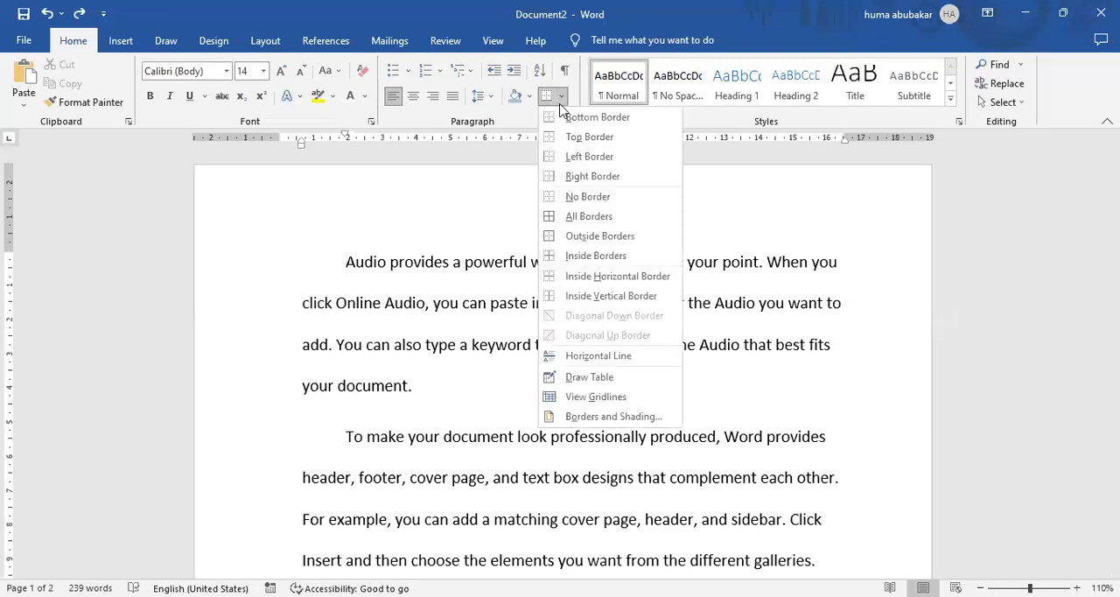
click(347, 259)
drag(347, 259, 435, 391)
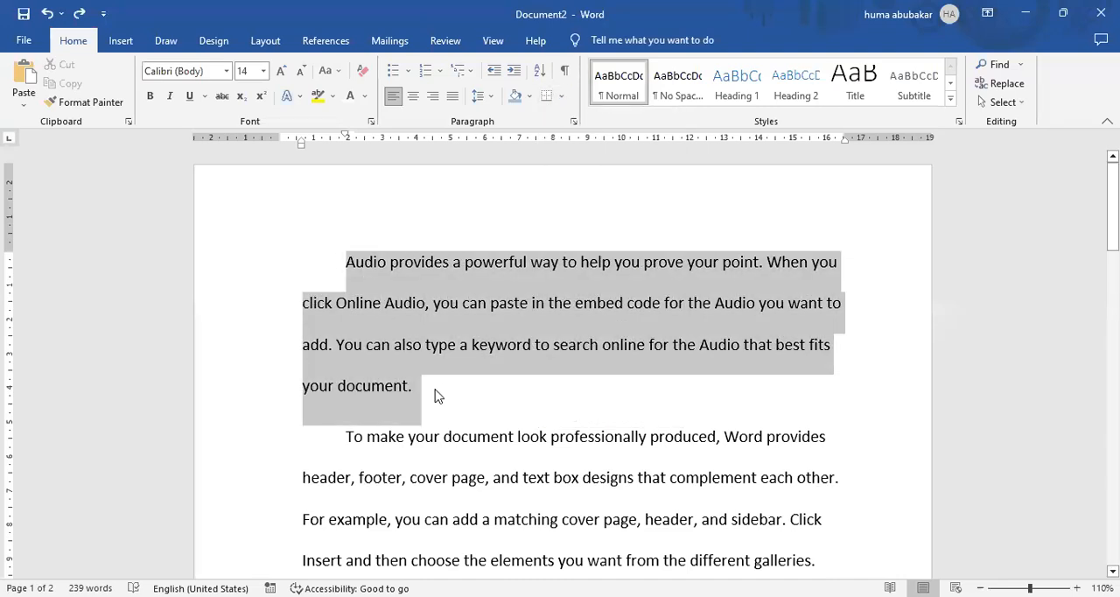
click(561, 99)
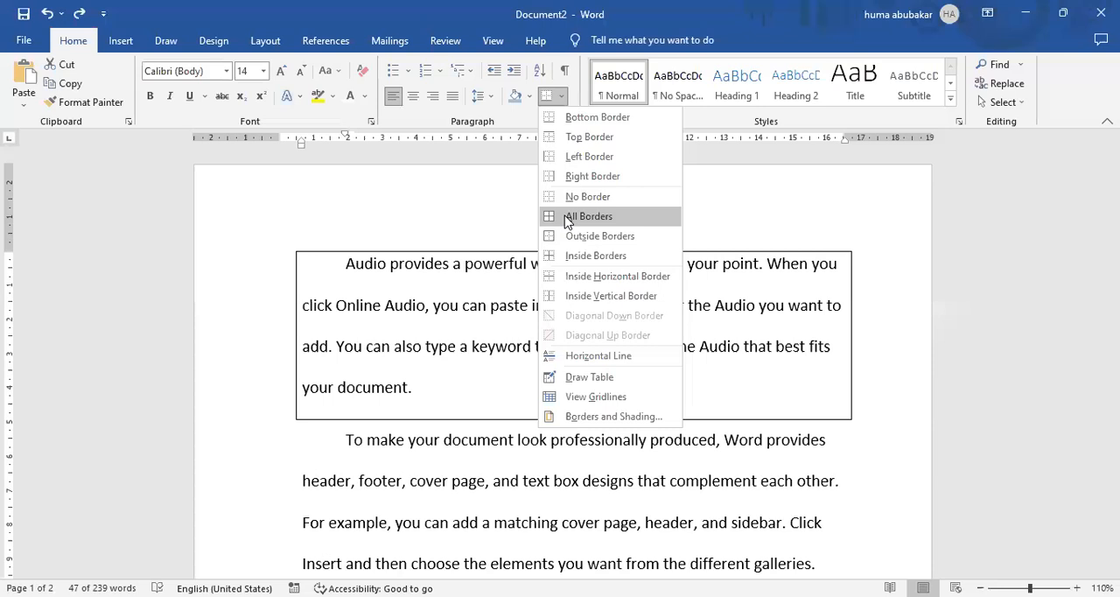
click(569, 216)
click(458, 380)
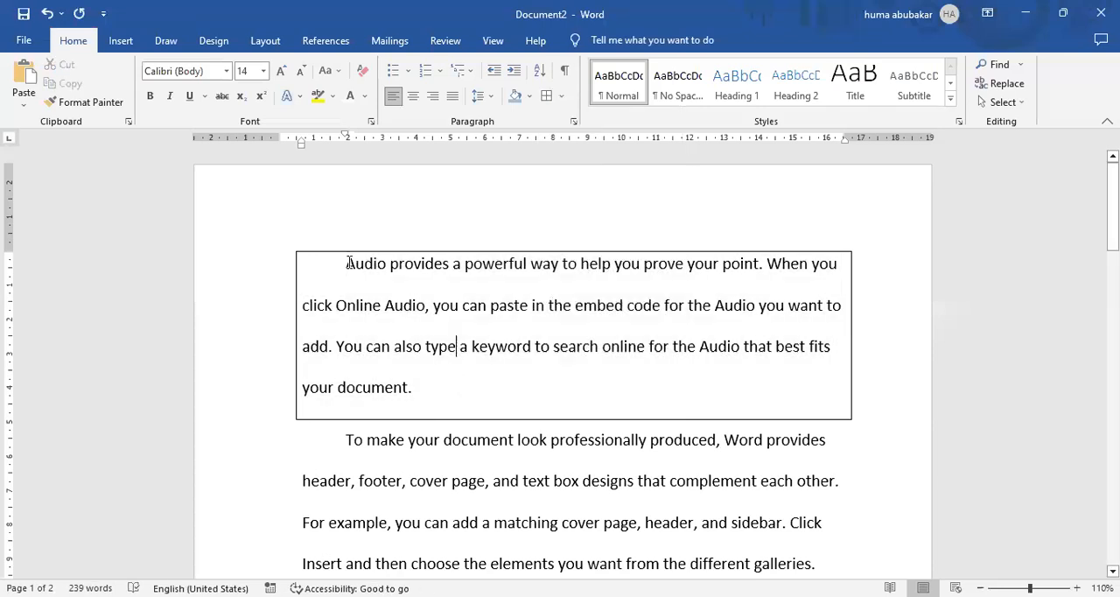
Make the text of the bordered first paragraph bold and italic.
drag(325, 247, 411, 399)
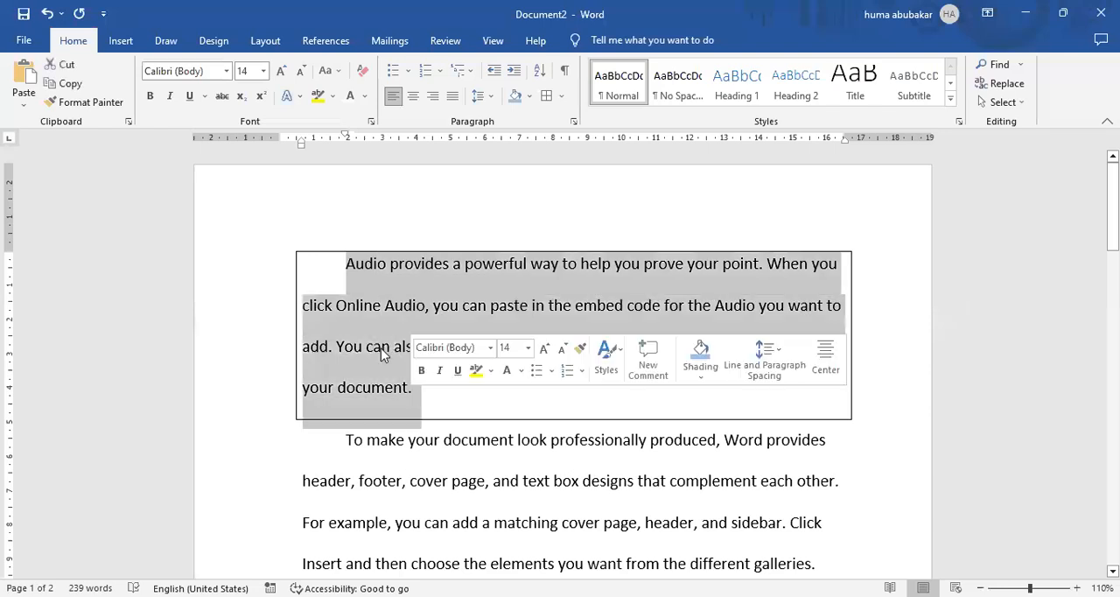
click(382, 345)
drag(346, 263, 364, 265)
drag(380, 323, 412, 394)
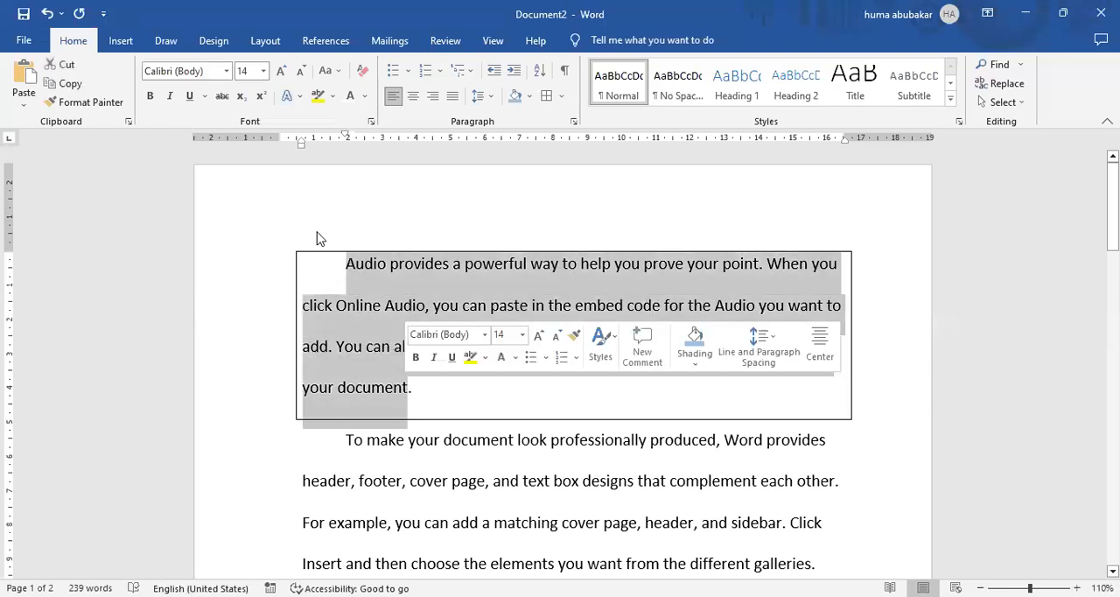
click(171, 99)
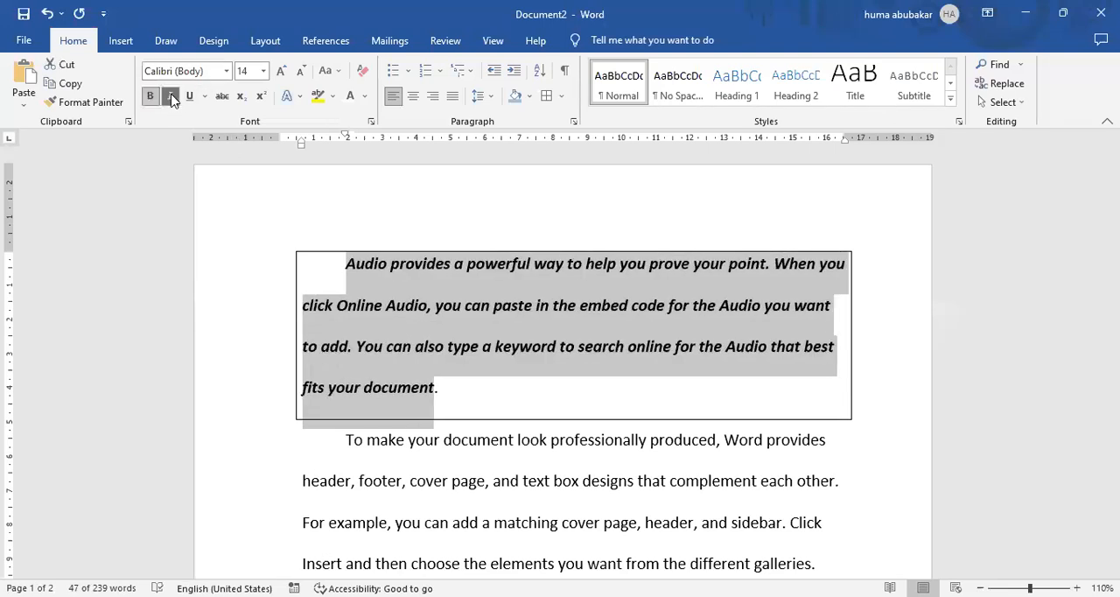
click(171, 99)
click(171, 100)
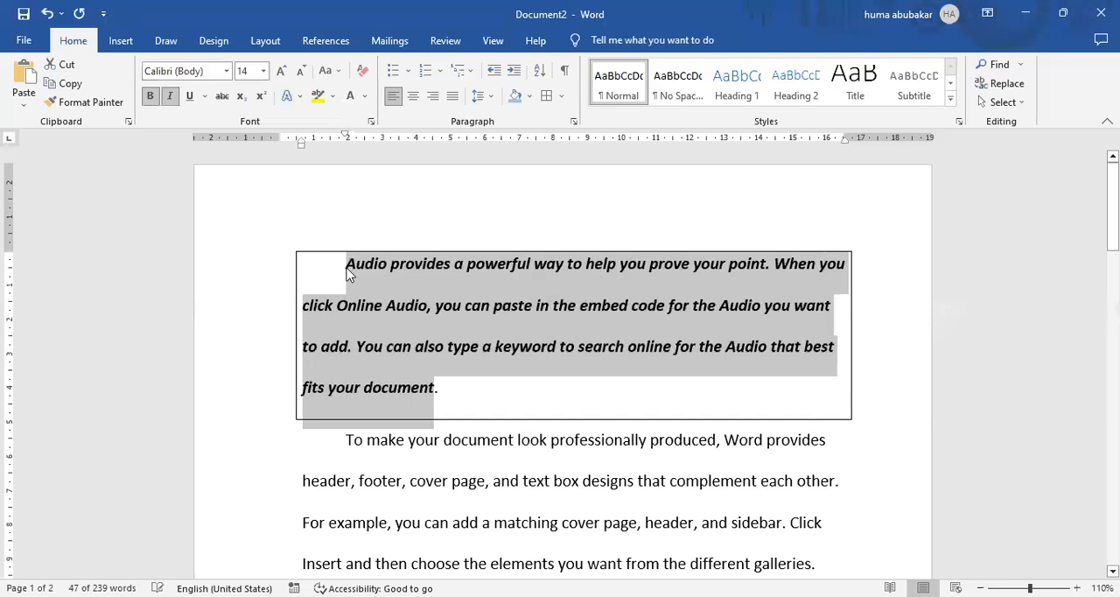
click(557, 467)
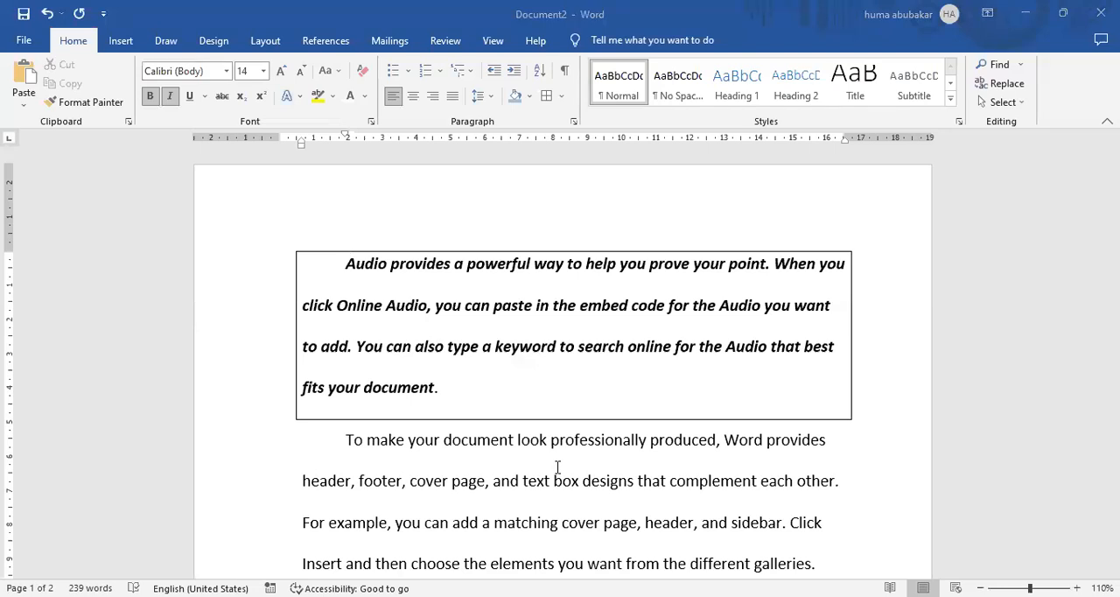
Undo the bold, italic and All Borders formatting of the first paragraph.
triple_click(599, 263)
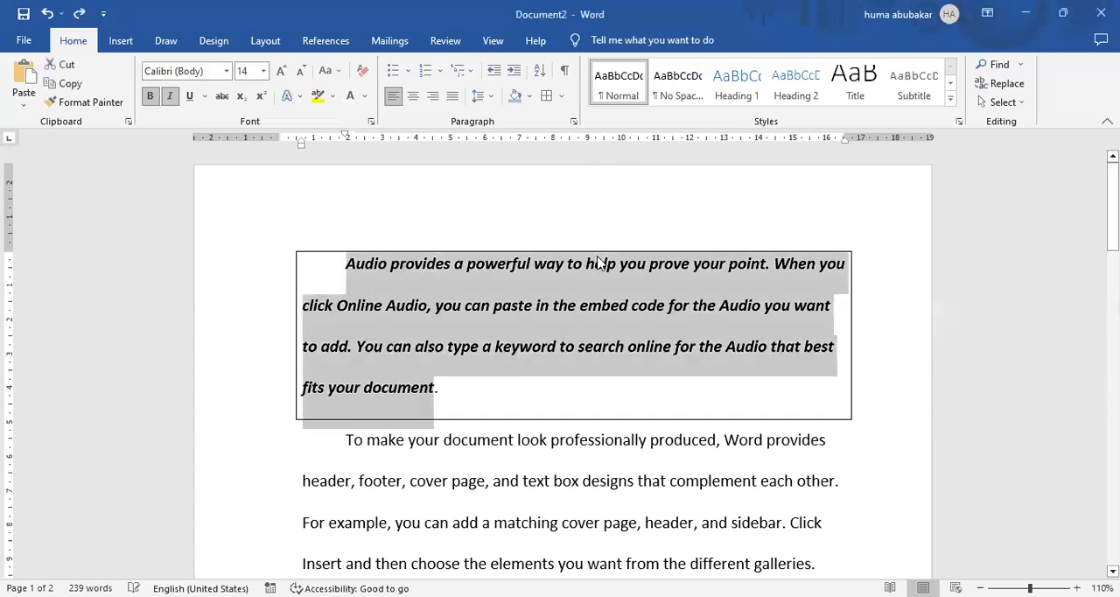
key(ctrl+b)
key(ctrl+z)
key(ctrl+z)
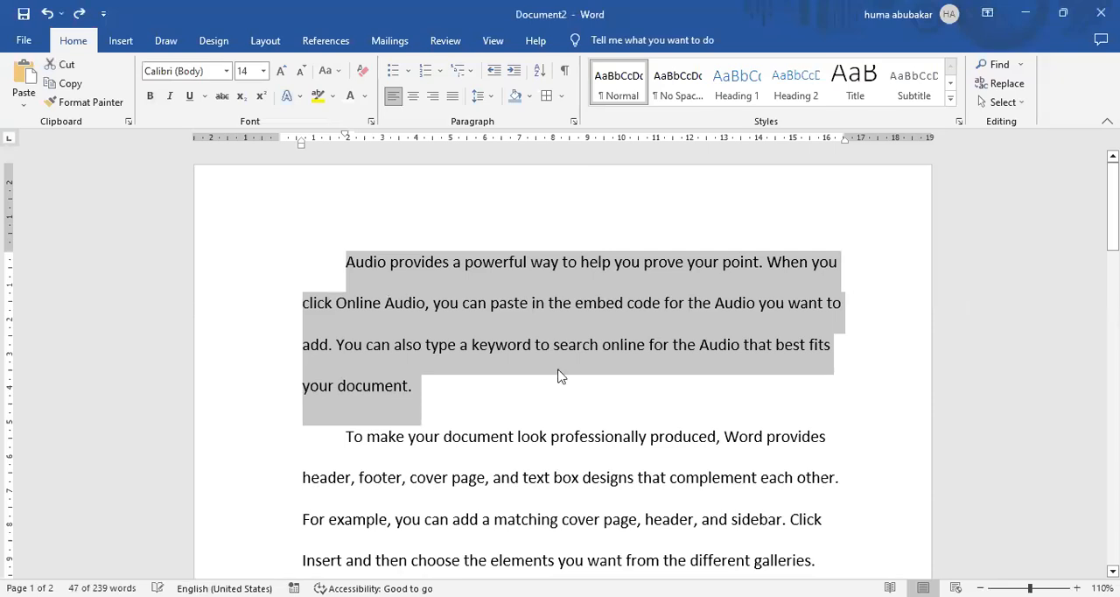
click(535, 494)
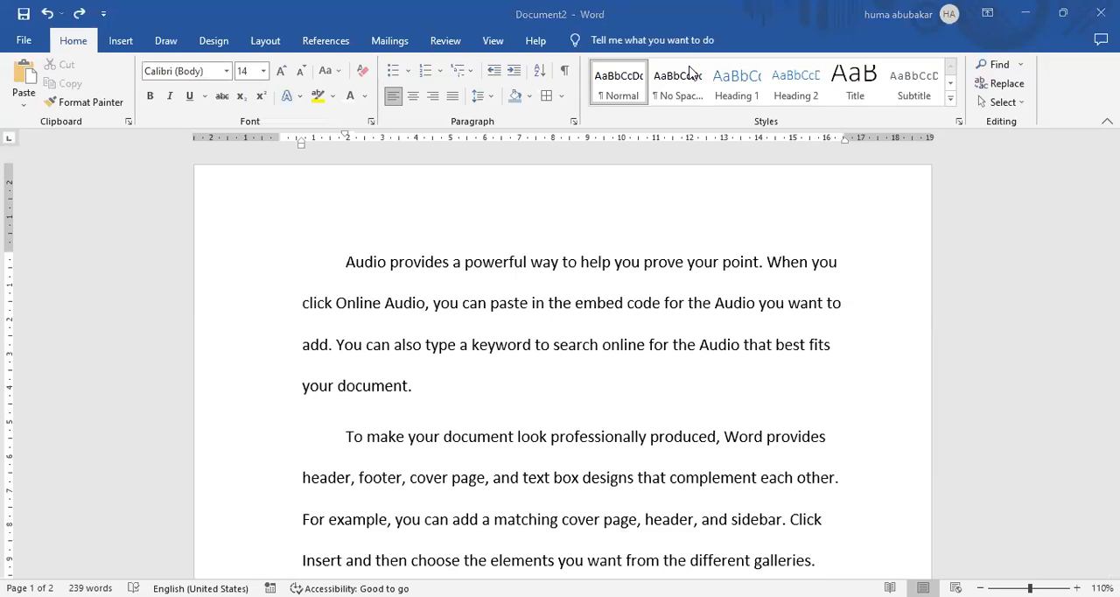
click(215, 41)
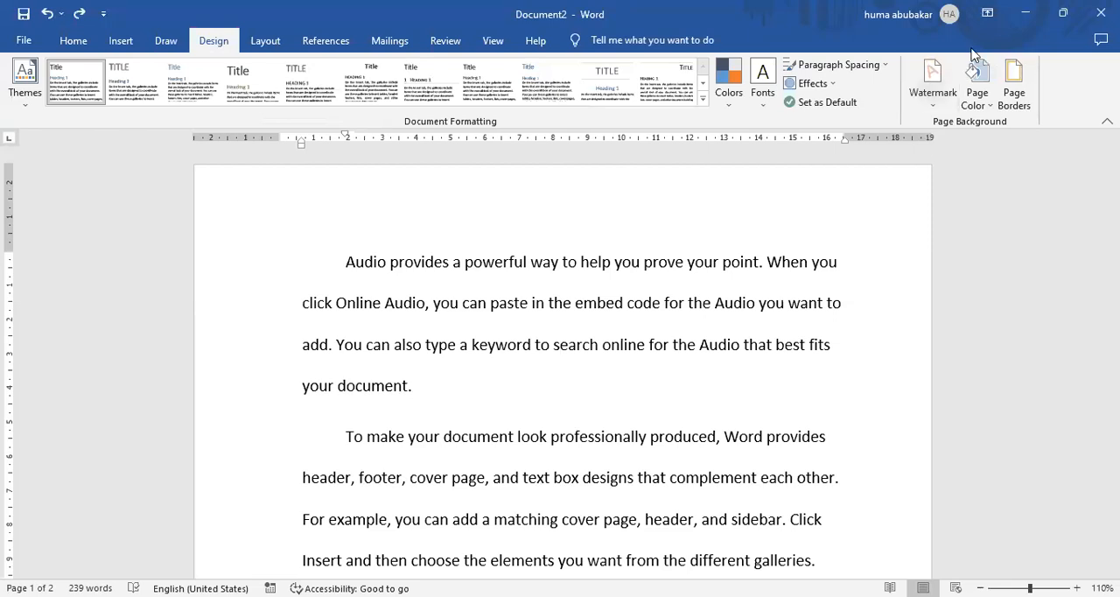
click(67, 41)
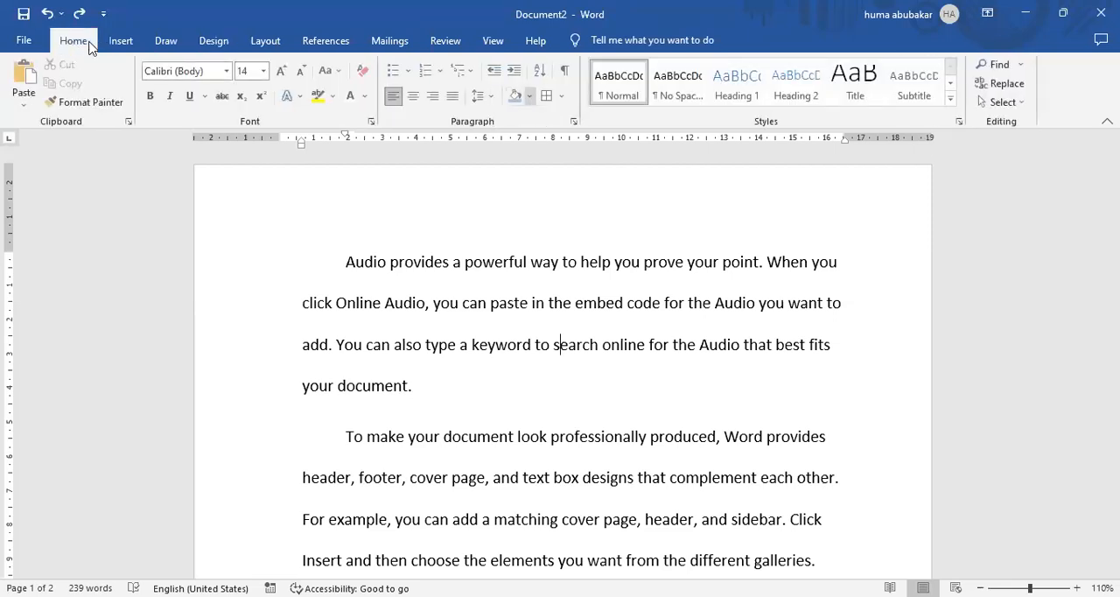
click(104, 41)
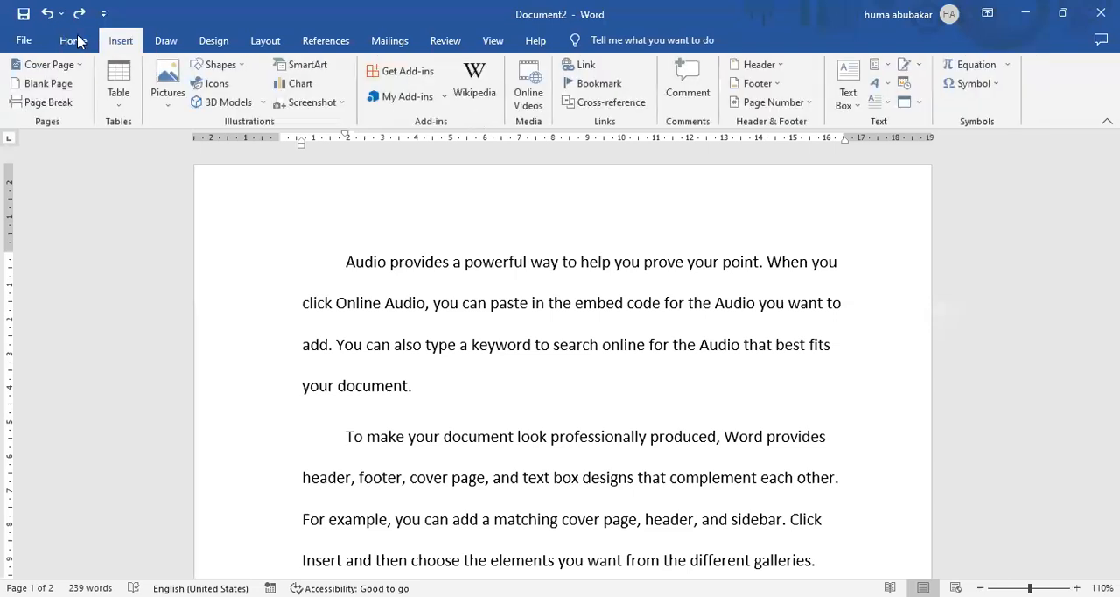
click(75, 41)
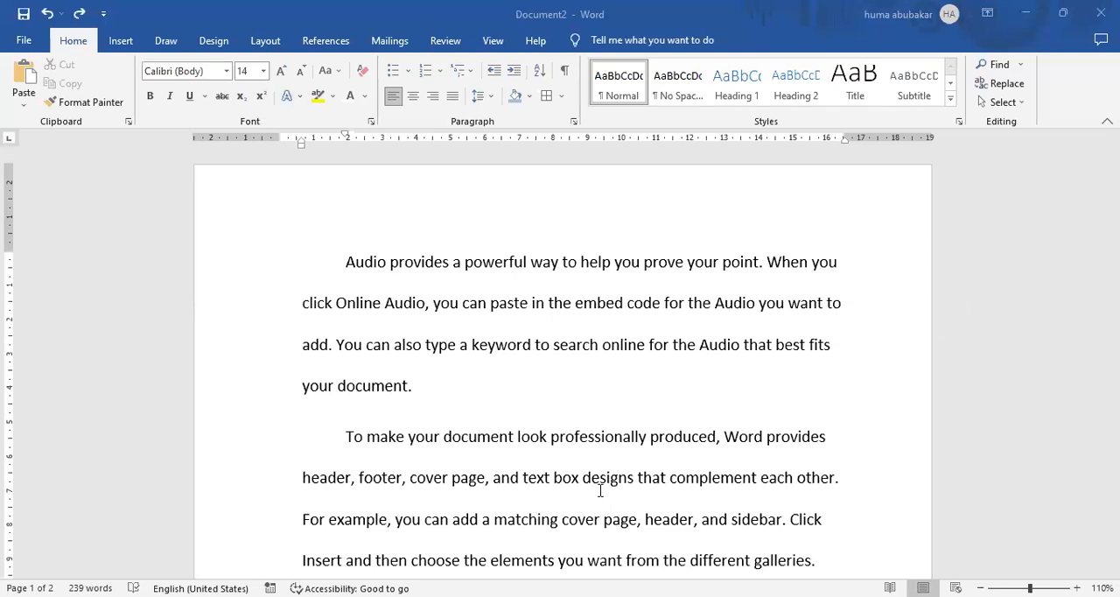
click(558, 280)
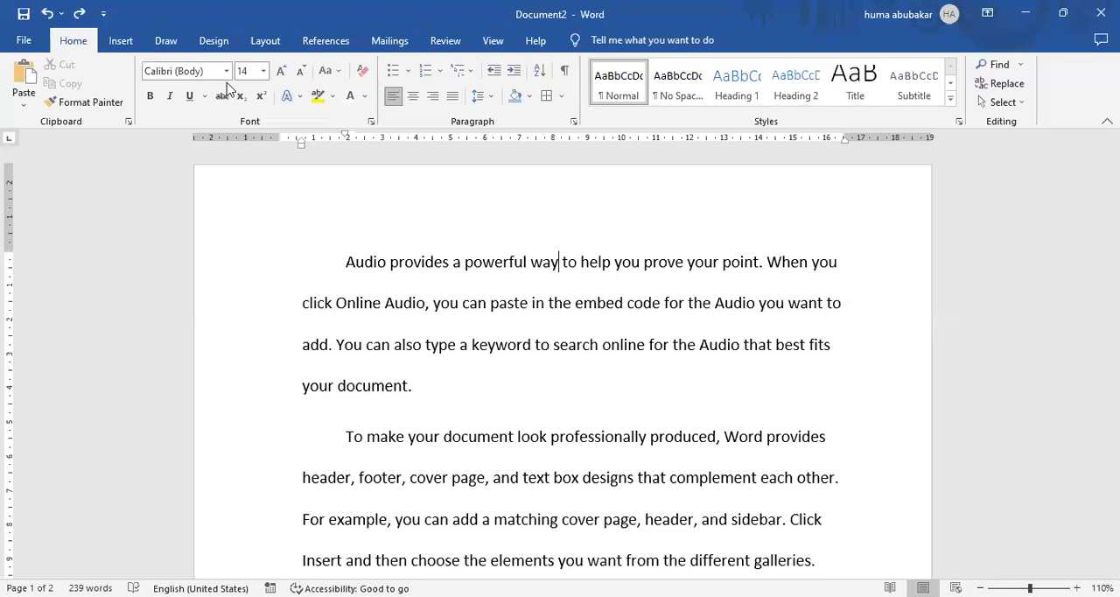
click(125, 43)
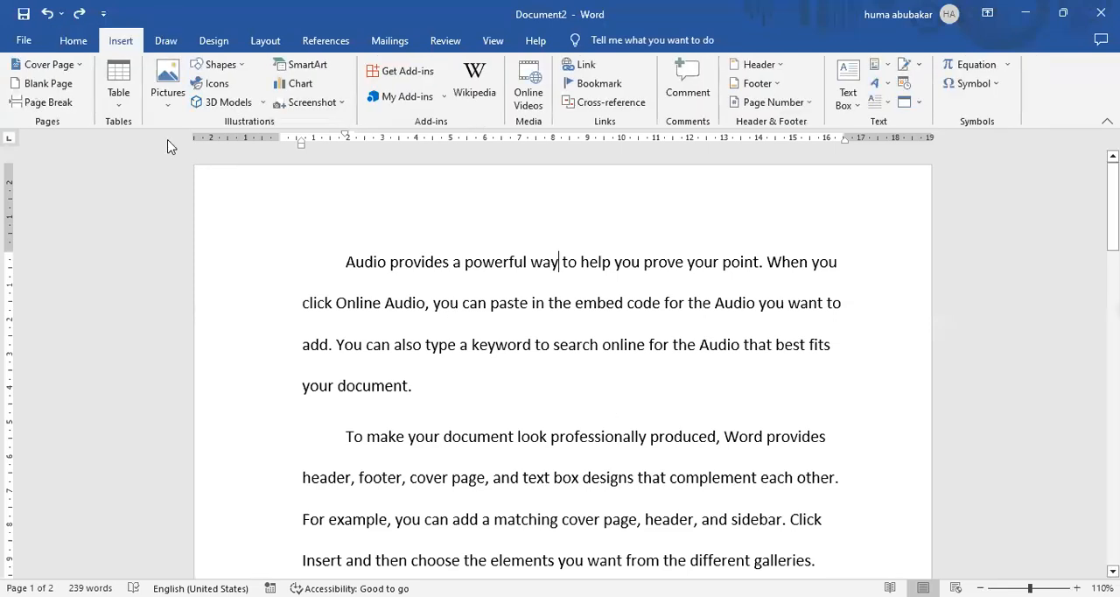
click(73, 40)
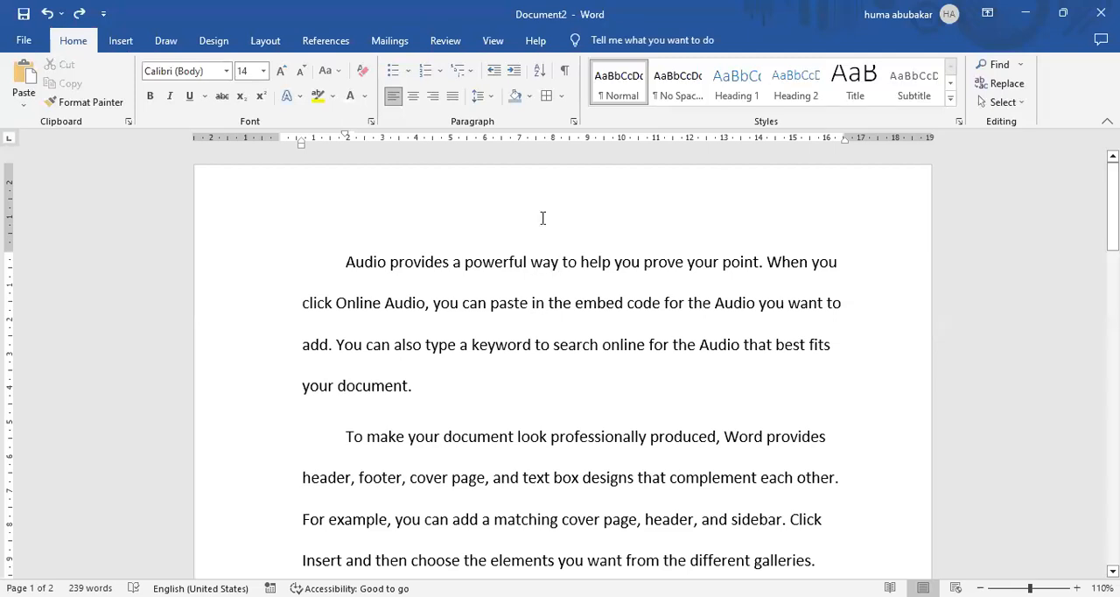
Apply a Box page border to the whole document in the blue theme colour with a width of 3 pt.
click(562, 106)
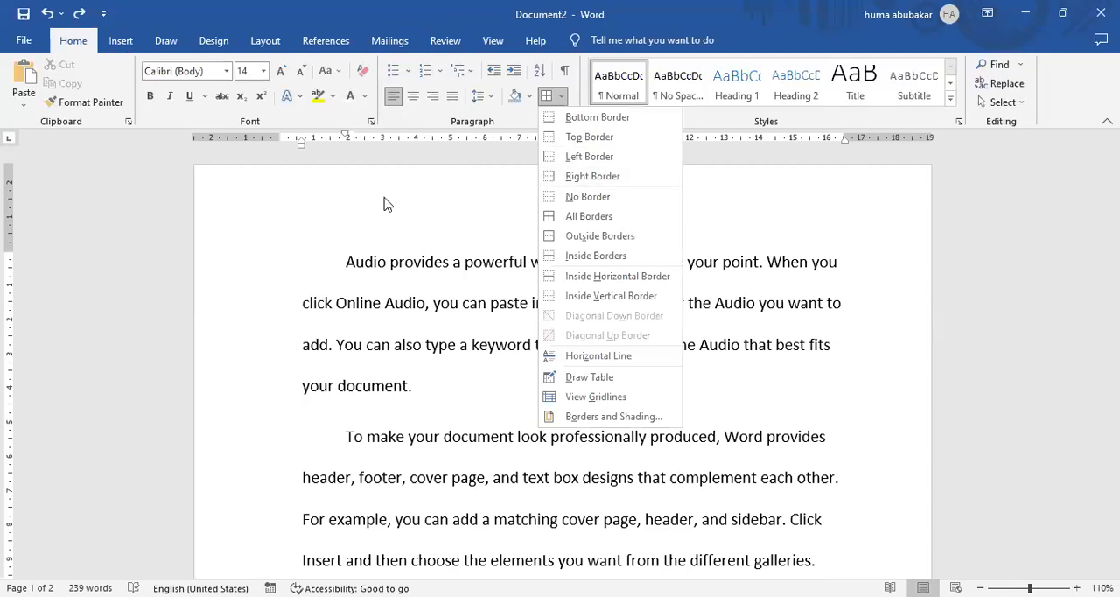
click(566, 98)
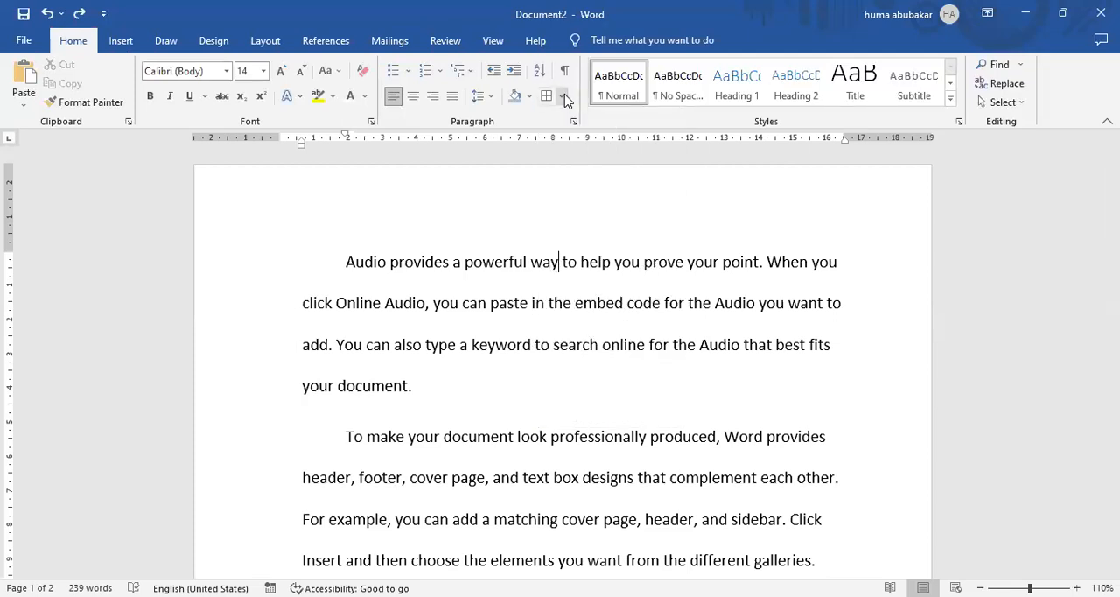
click(566, 98)
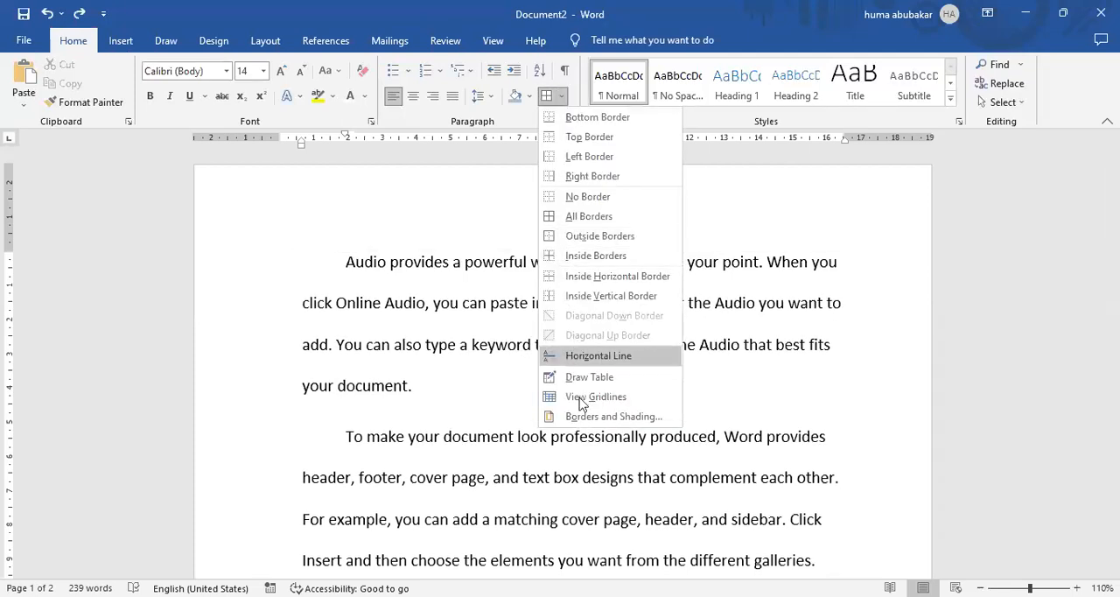
click(584, 418)
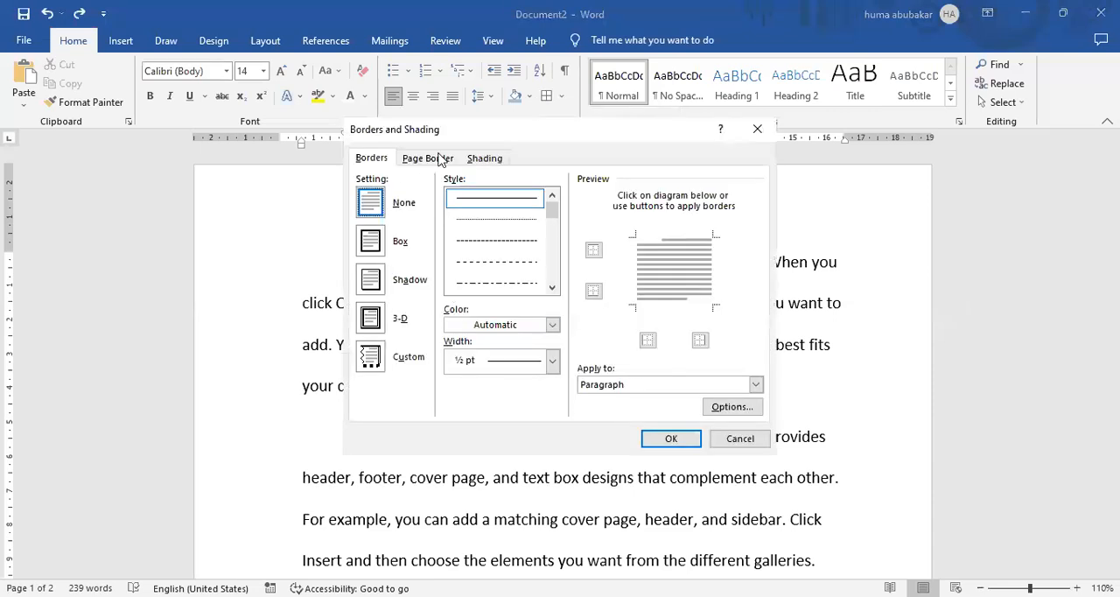
click(439, 159)
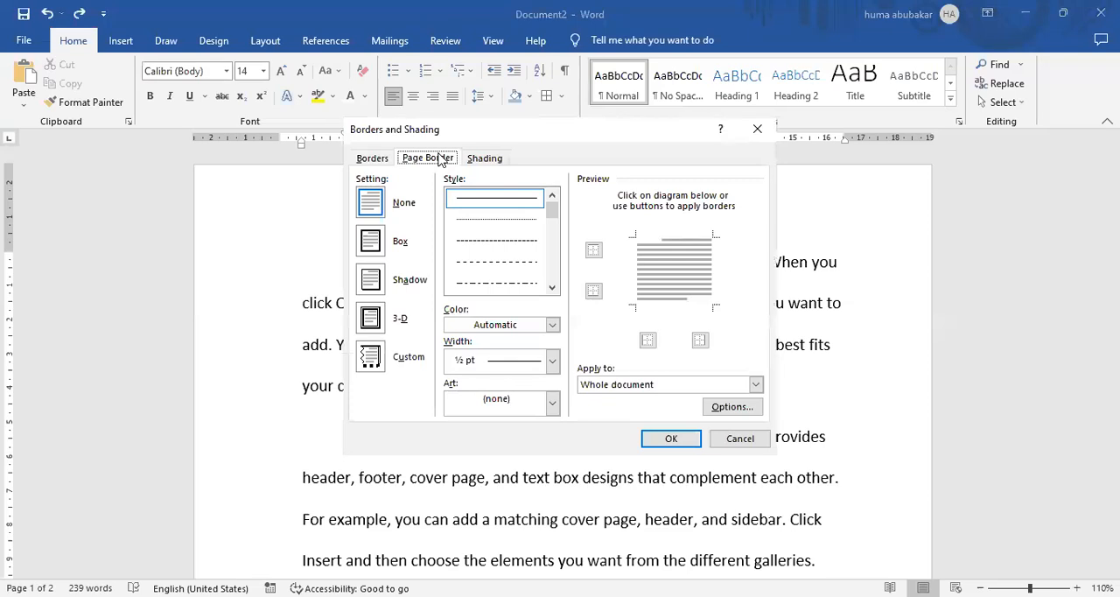
click(371, 248)
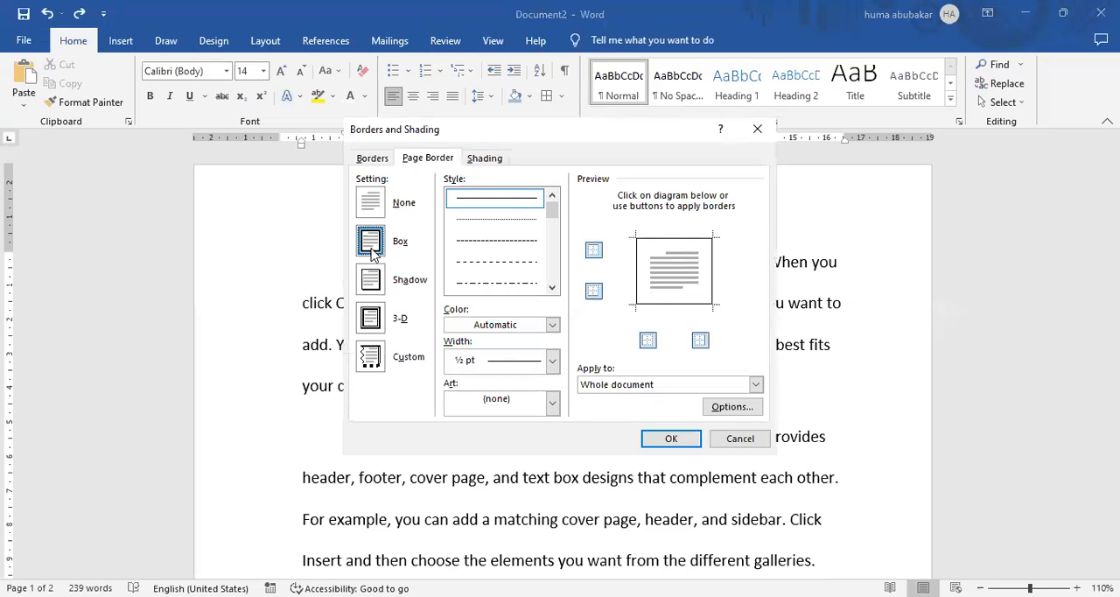
click(554, 326)
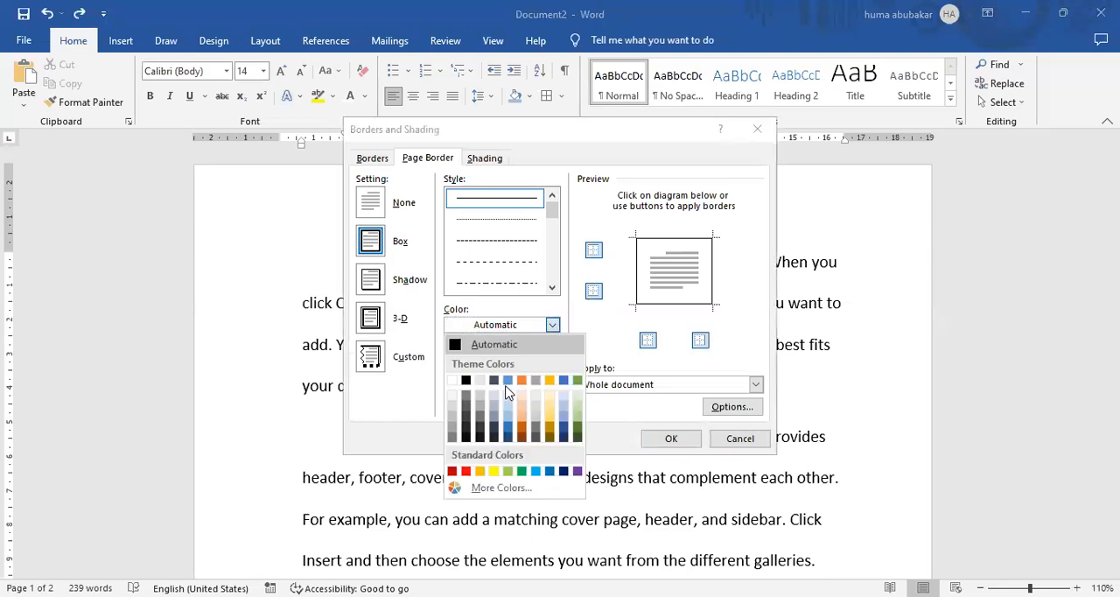
click(508, 382)
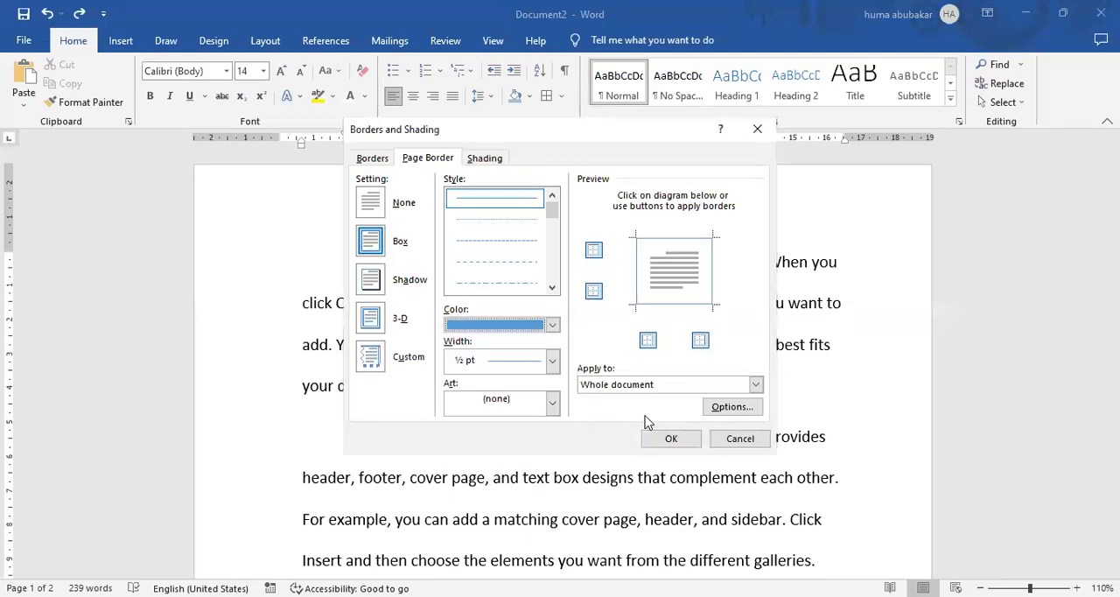
click(553, 362)
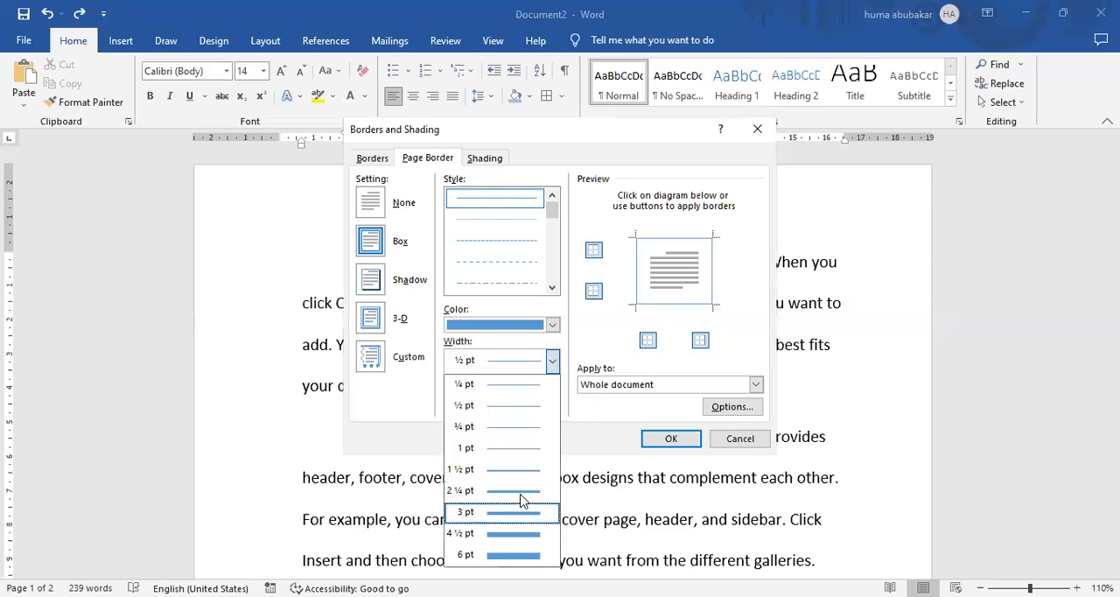
click(524, 497)
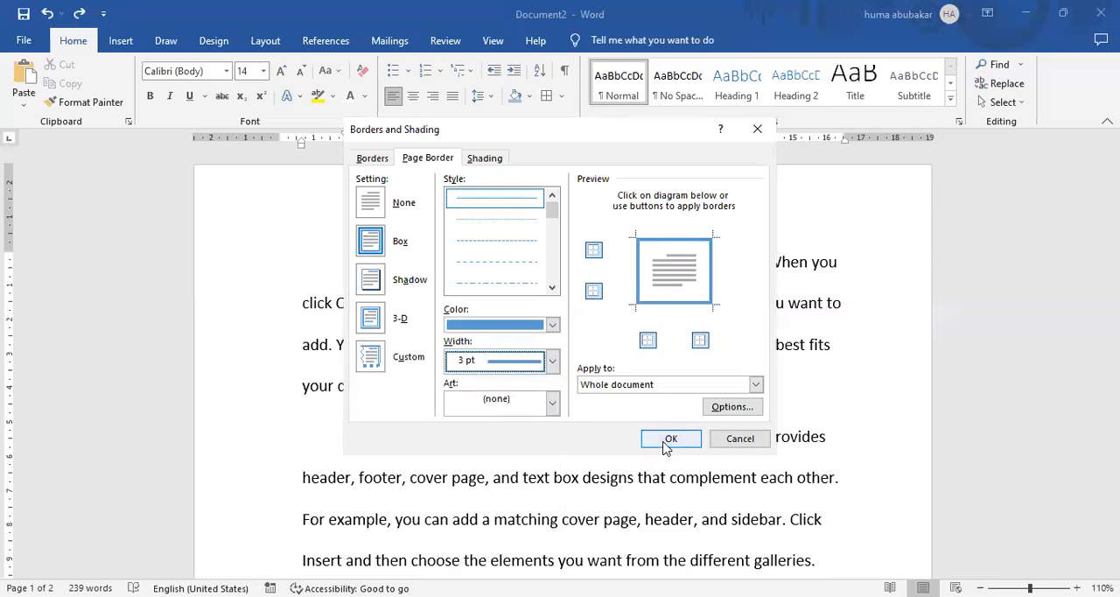
click(668, 440)
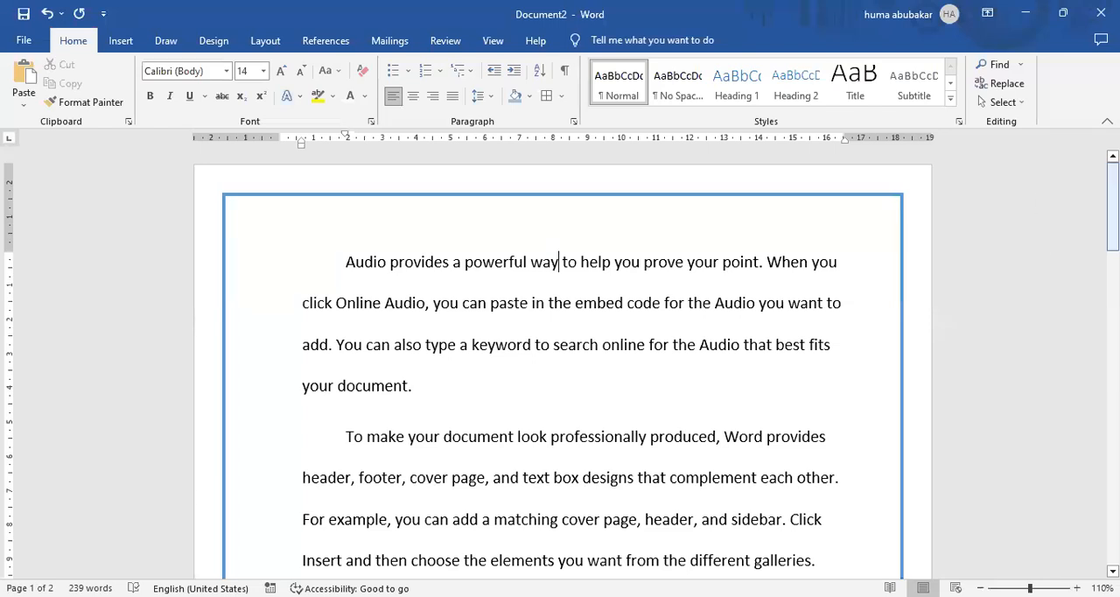
Replace the page border of the whole document with the cake slice art design.
mouse_move(1112, 206)
mouse_down()
mouse_move(1112, 356)
mouse_move(1113, 205)
mouse_up()
click(562, 95)
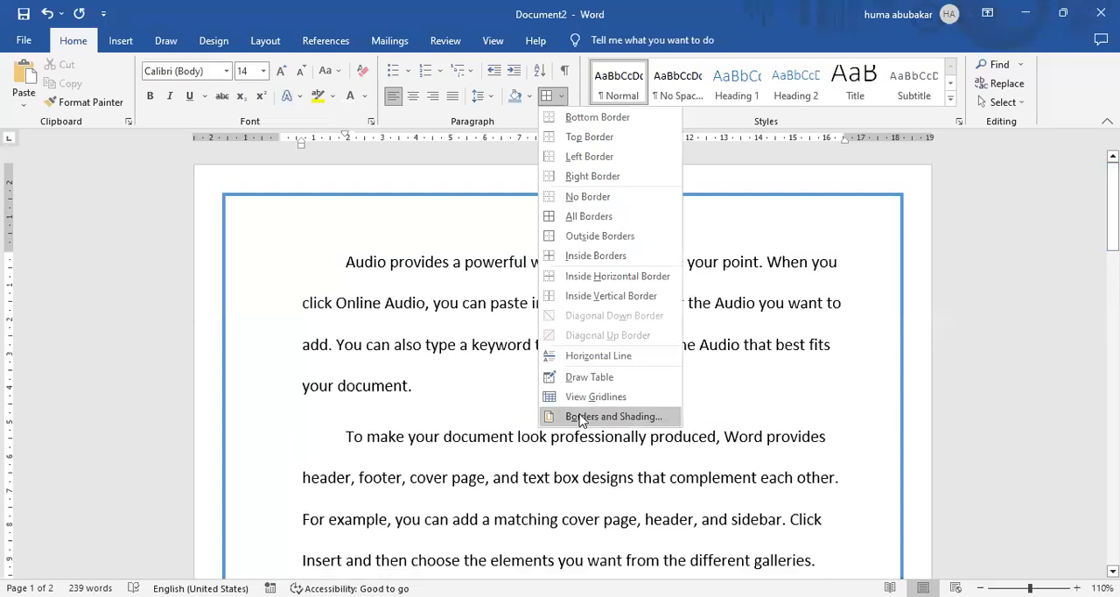
click(581, 417)
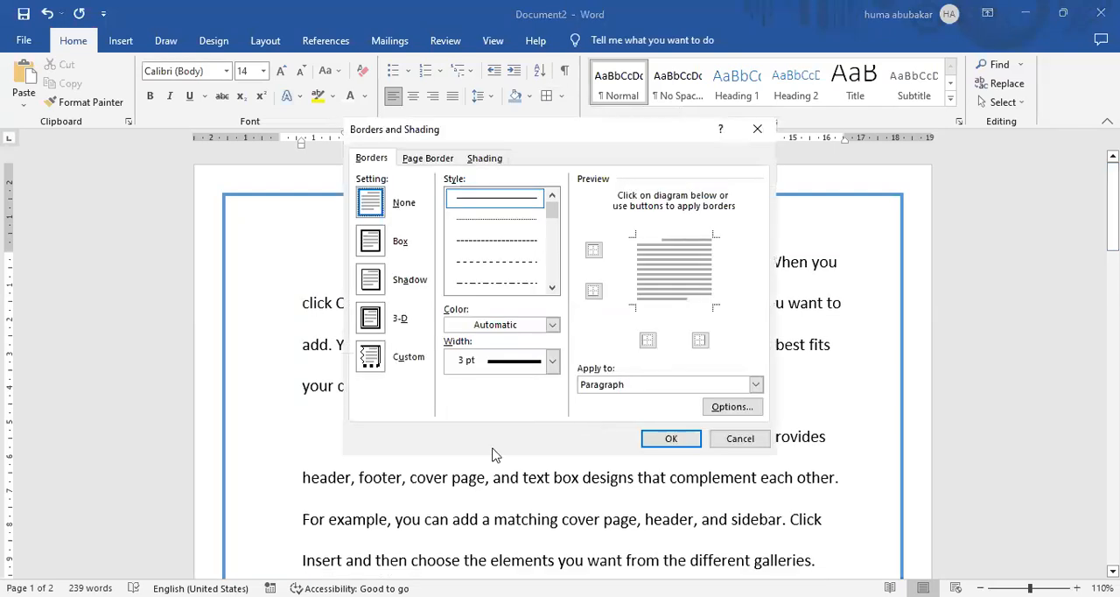
click(443, 160)
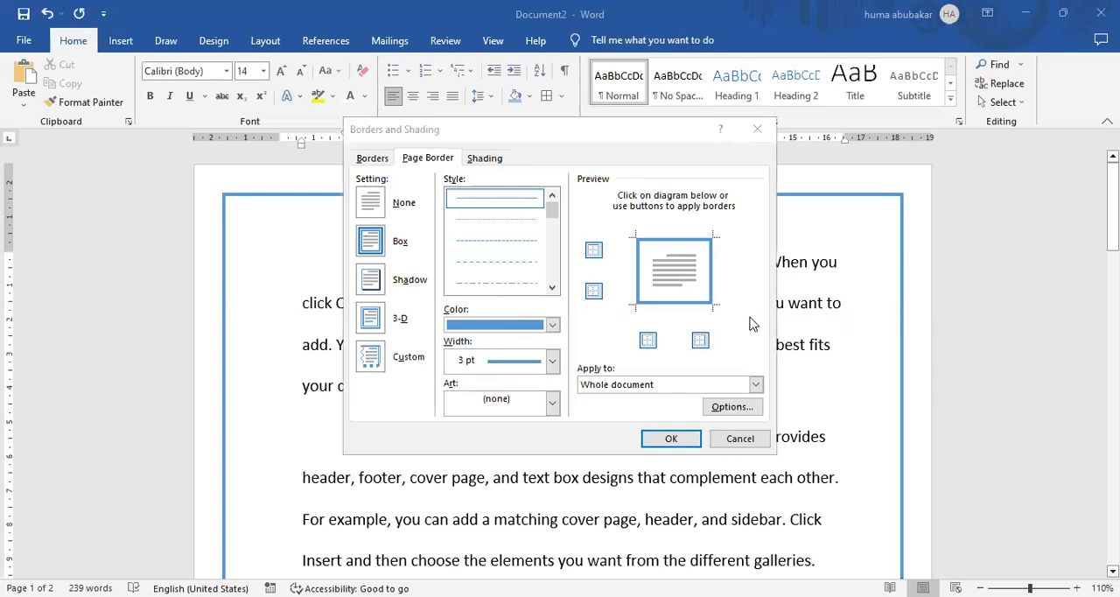
click(553, 405)
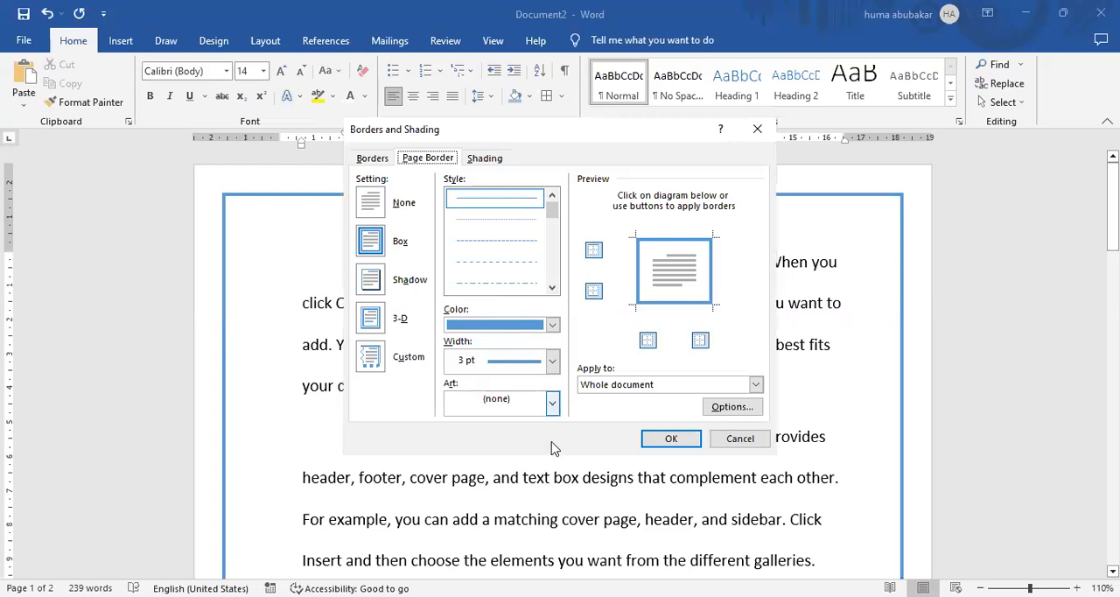
drag(553, 446, 554, 501)
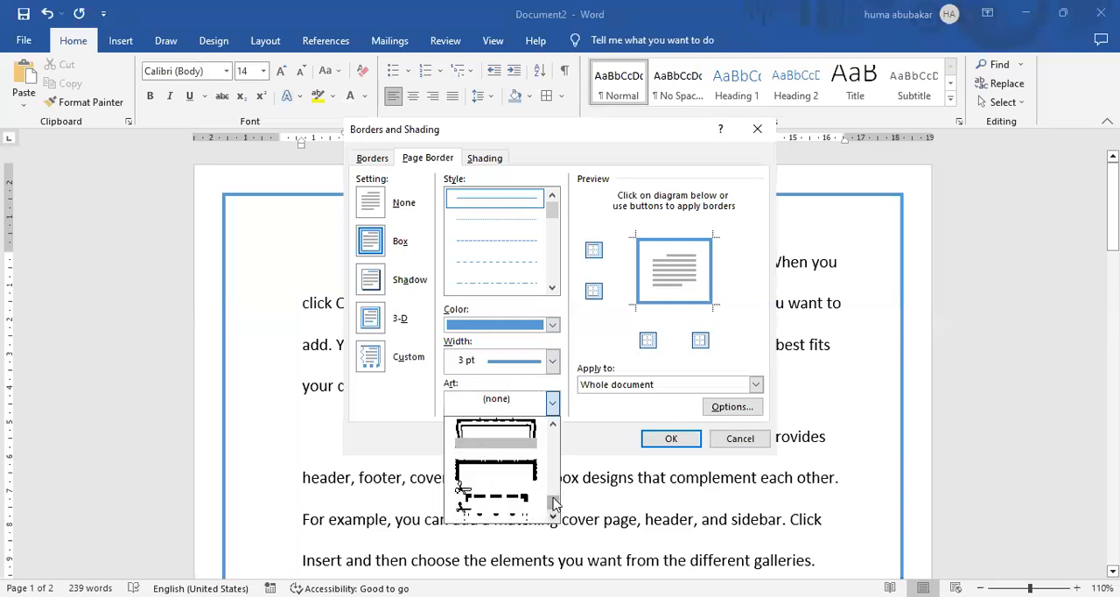
click(554, 473)
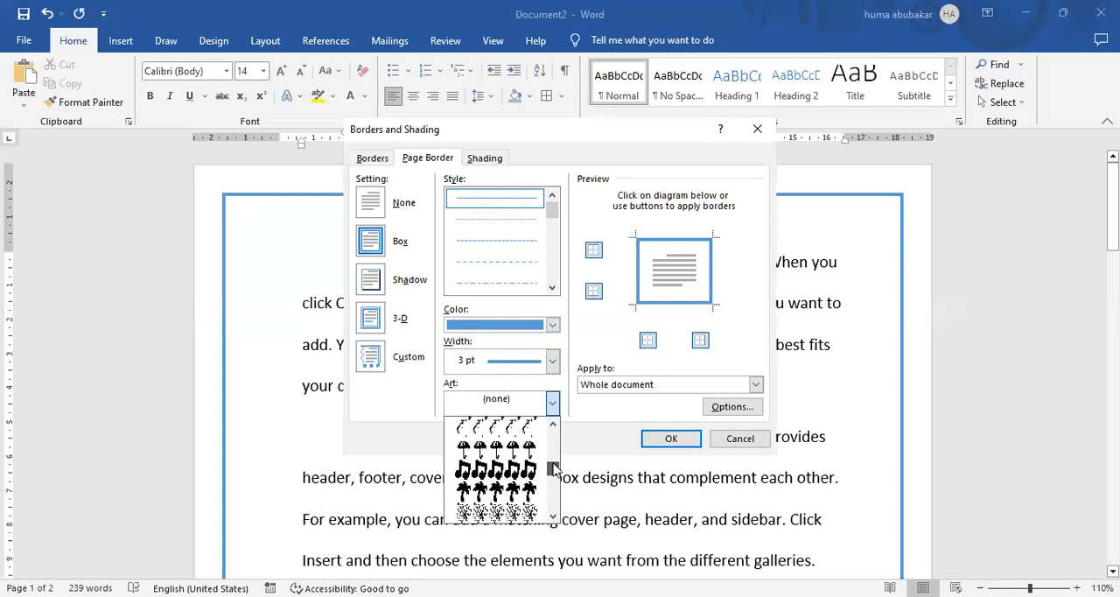
click(553, 453)
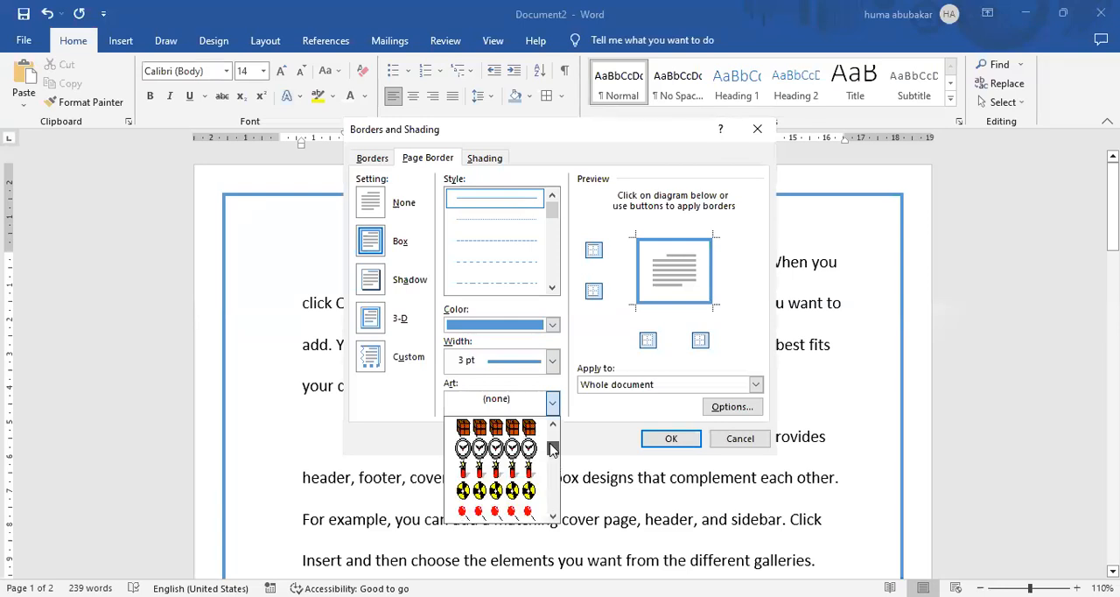
click(552, 426)
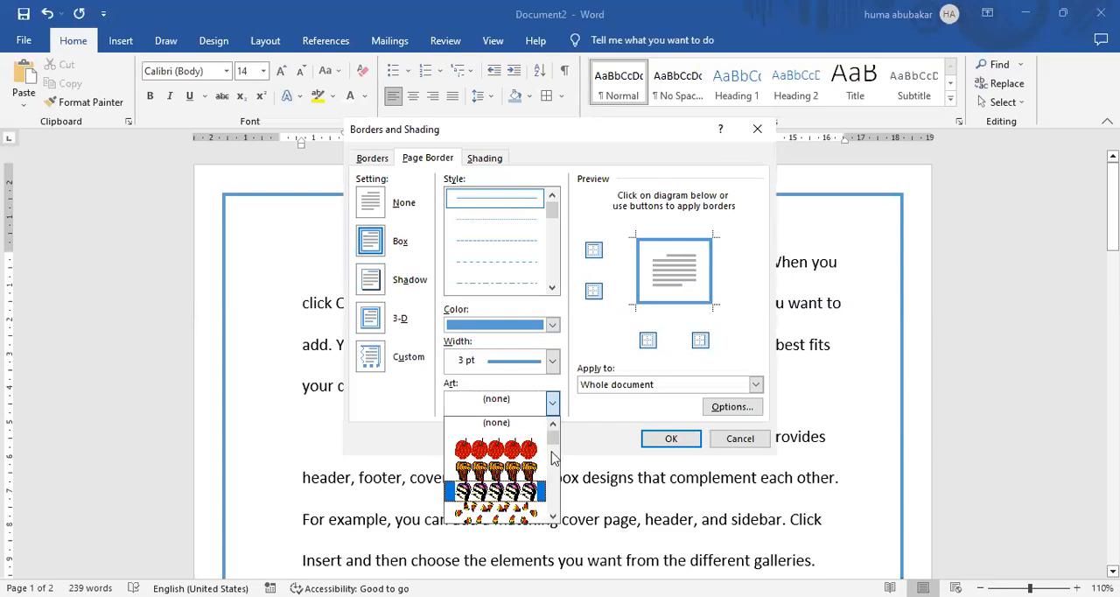
click(655, 434)
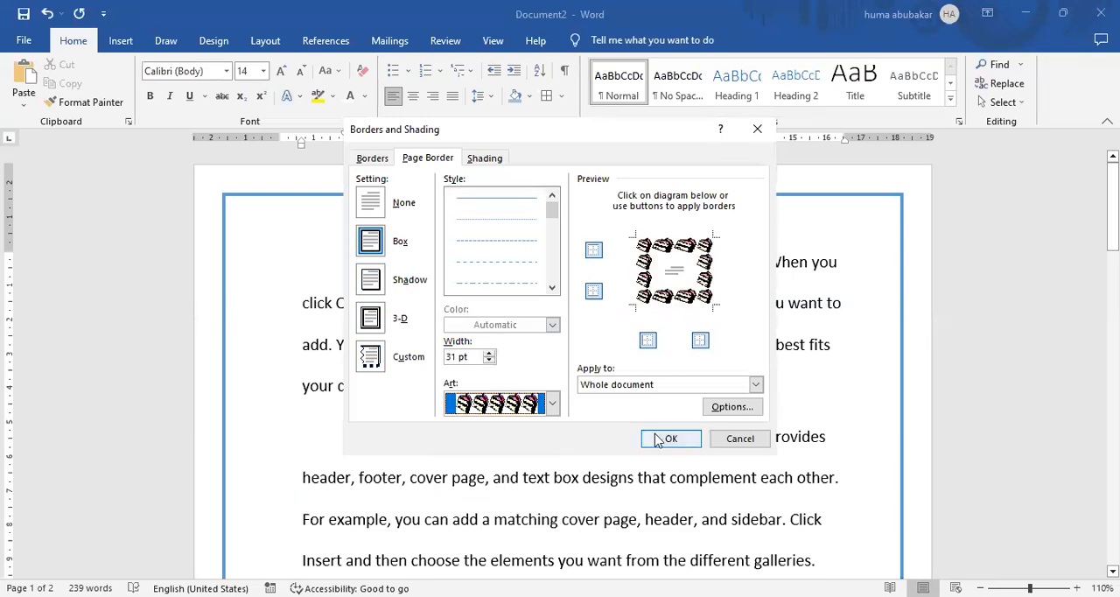
click(656, 433)
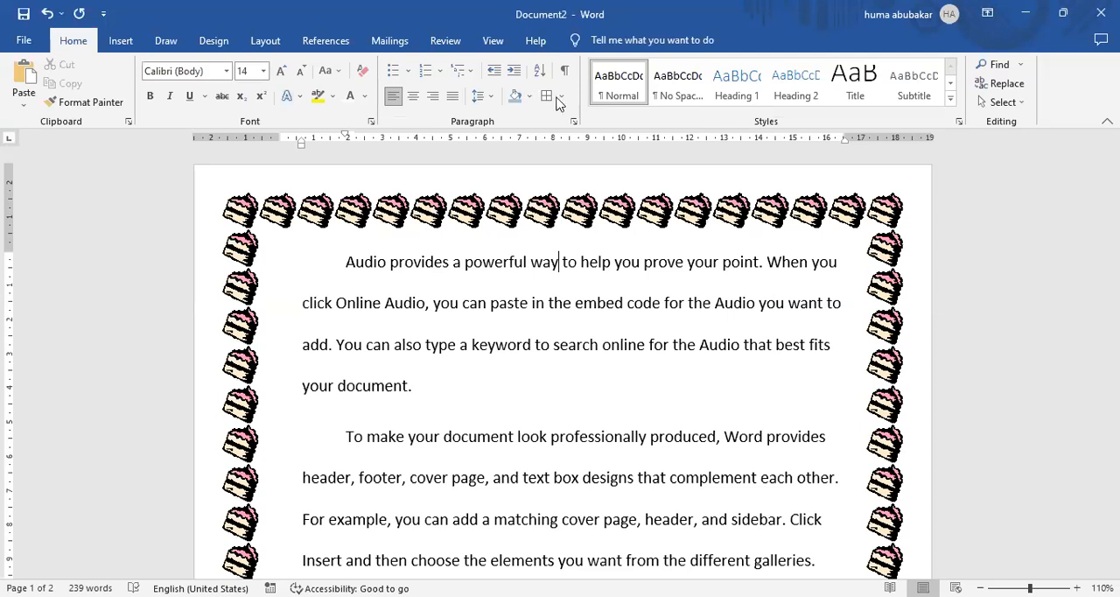
Replace the whole document's page border with the art design of a dark blue line and thin overlapping corner lines, 18 pt wide.
click(564, 416)
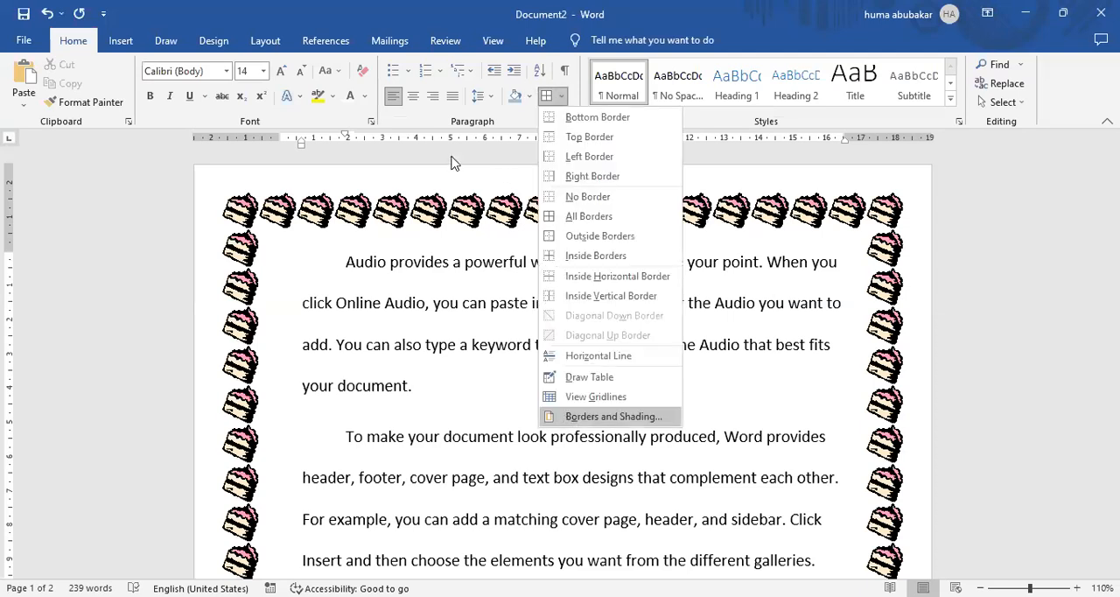
click(451, 158)
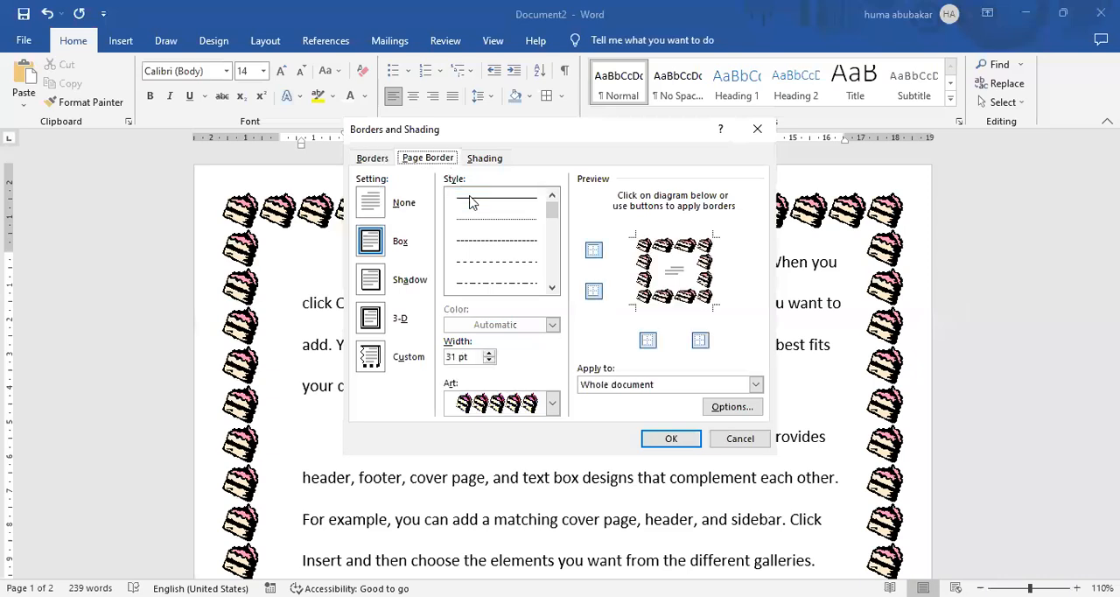
click(552, 405)
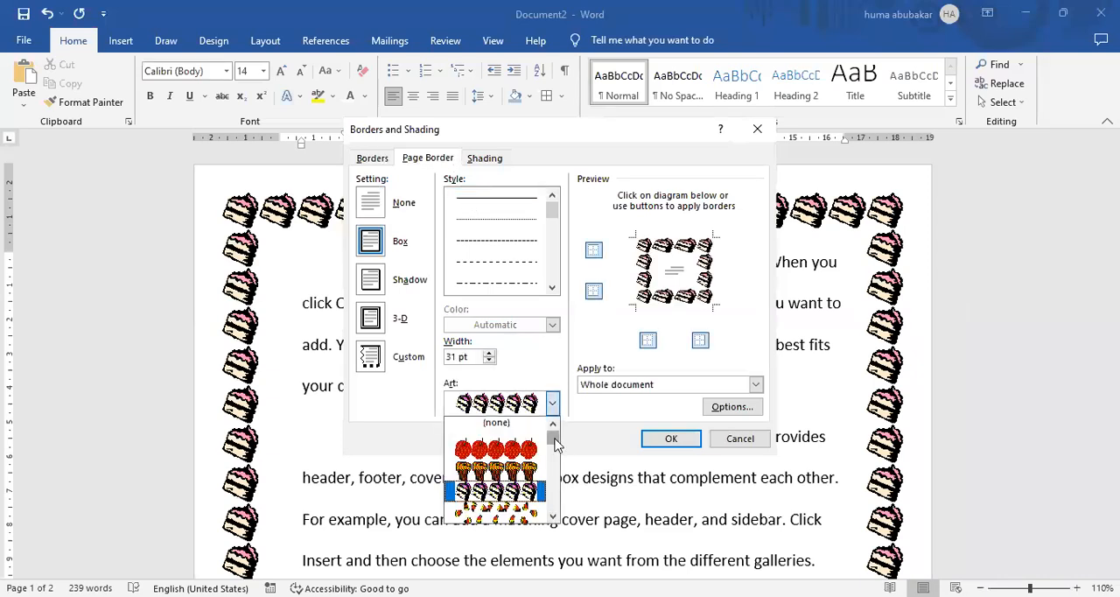
click(555, 455)
click(557, 461)
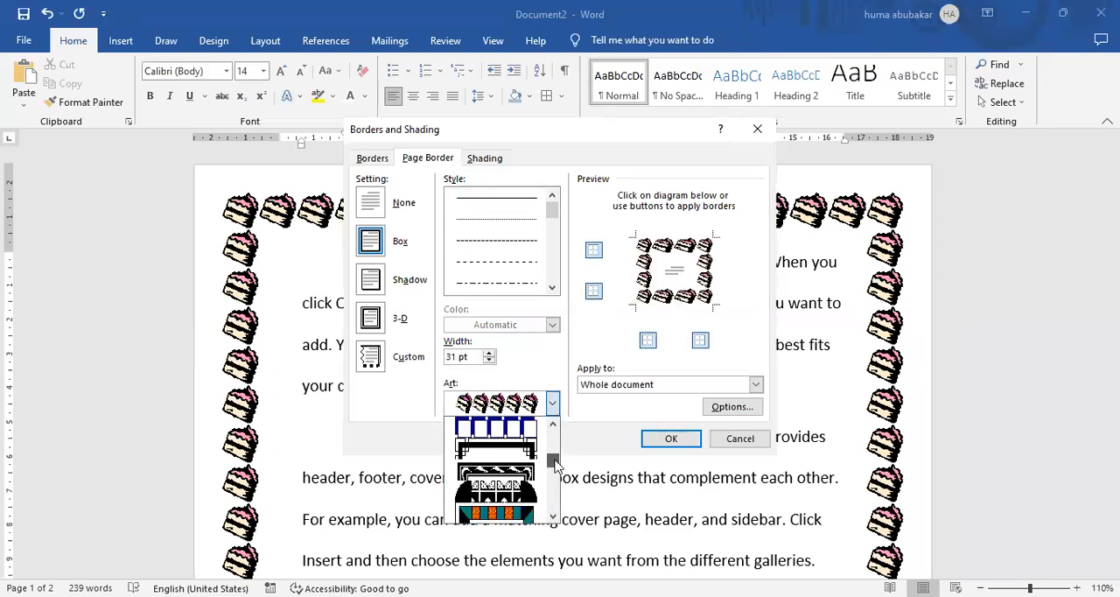
drag(555, 458, 524, 451)
click(524, 450)
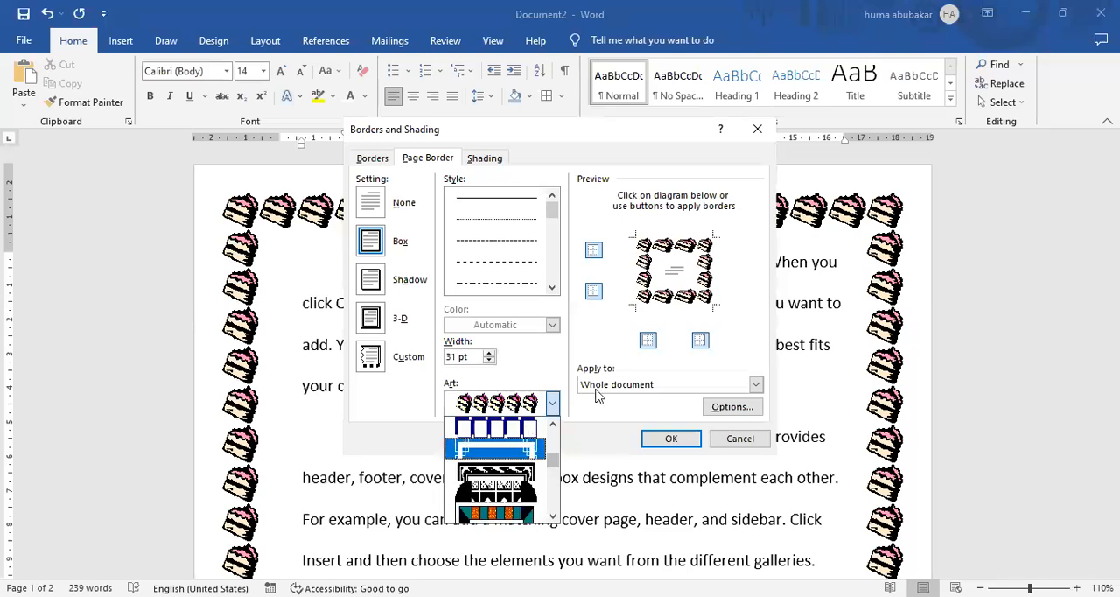
click(665, 440)
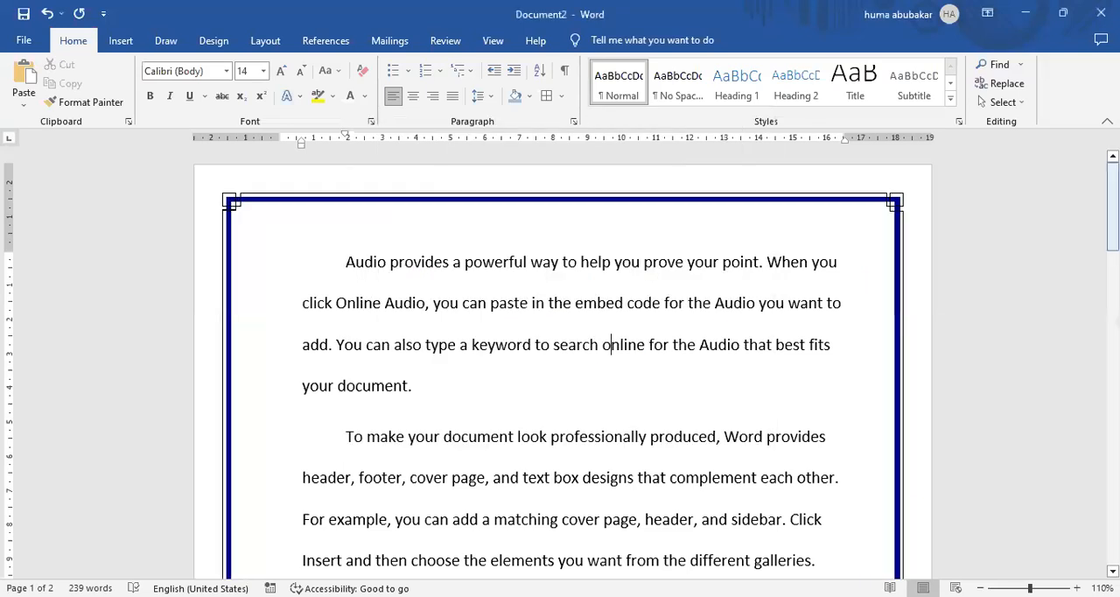
drag(1112, 206, 1070, 110)
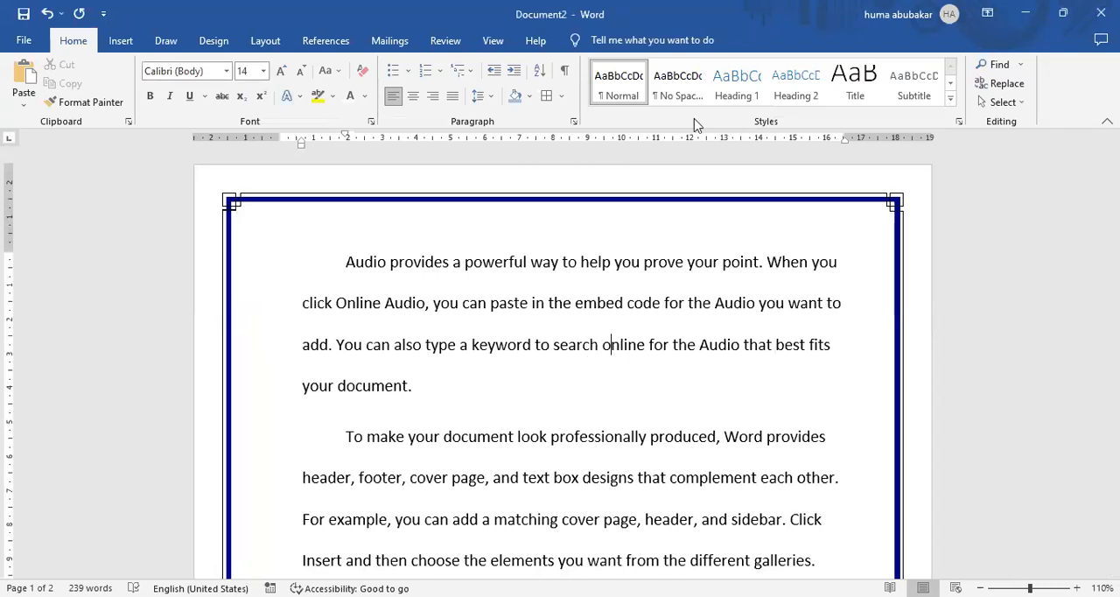
click(515, 218)
click(111, 44)
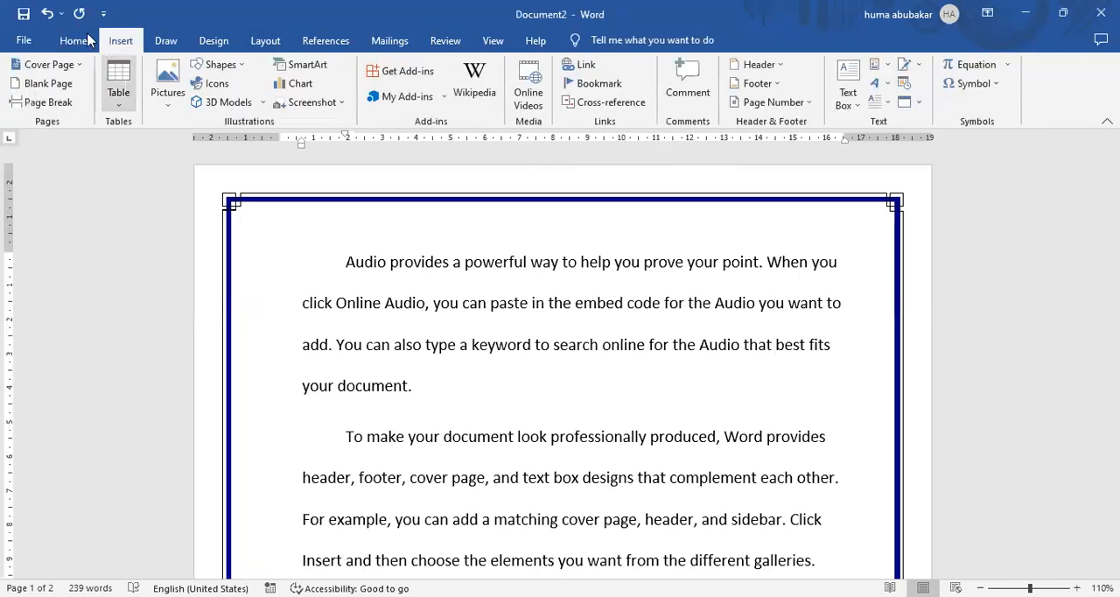
click(89, 38)
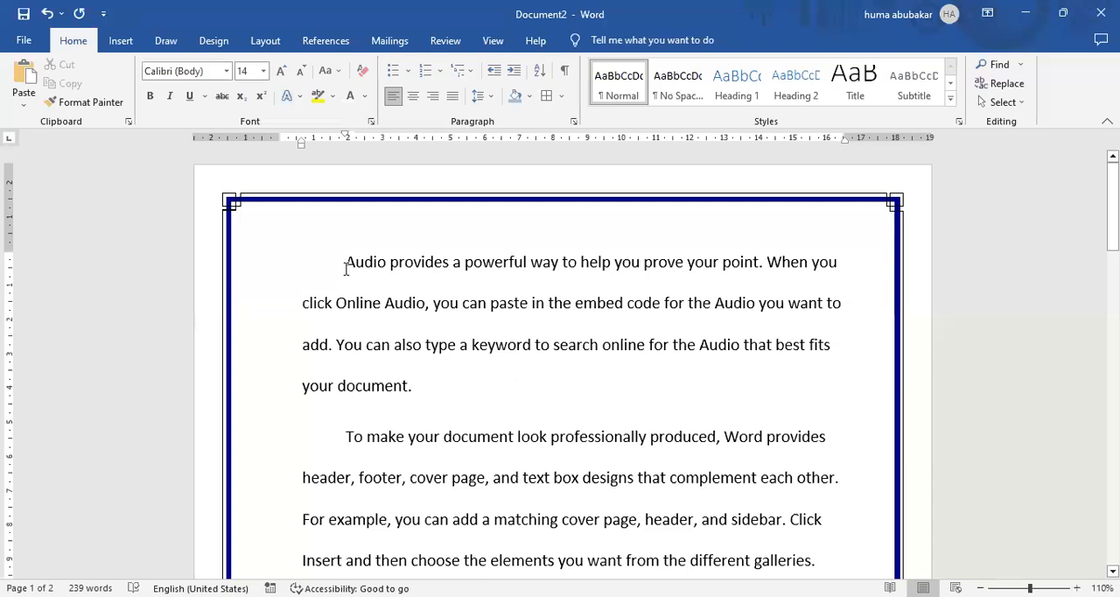
Select the first paragraph and increase its indent by four steps.
drag(348, 262, 400, 337)
drag(412, 378, 413, 385)
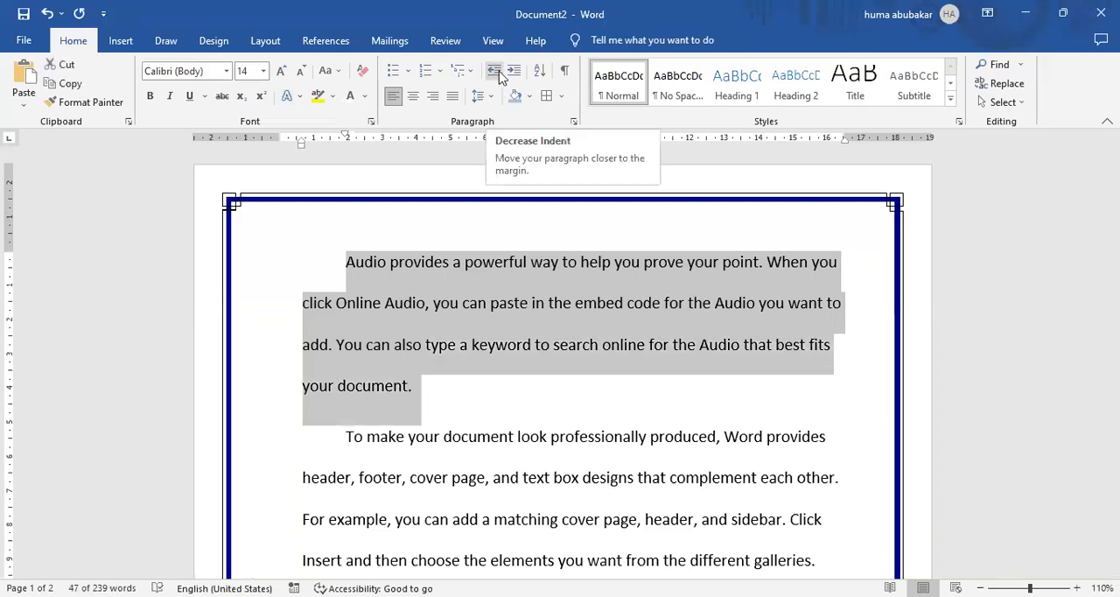
click(514, 74)
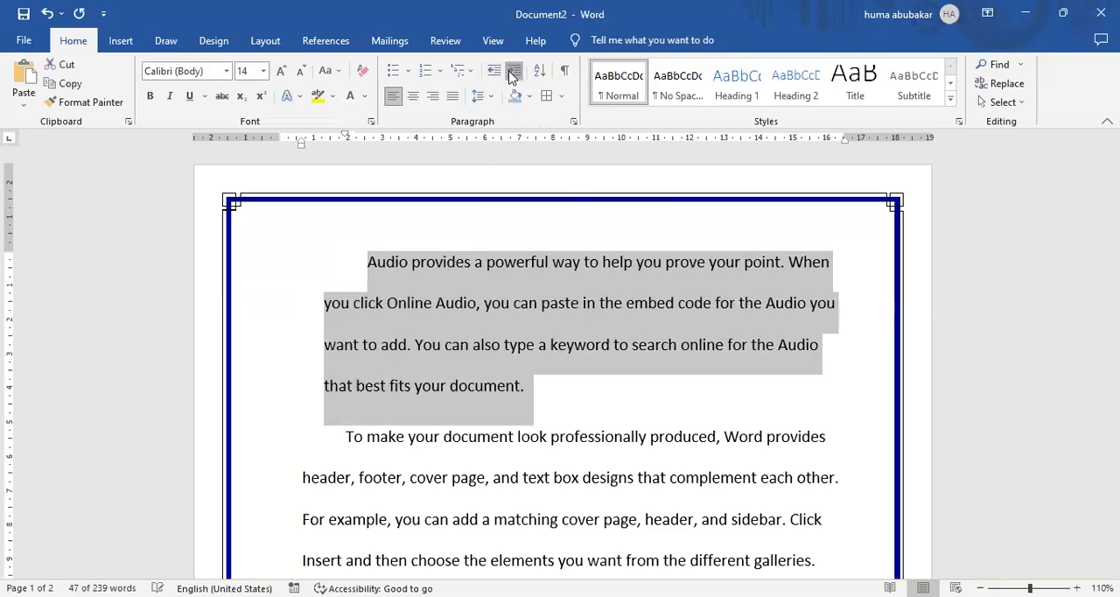
click(514, 74)
click(514, 73)
click(514, 74)
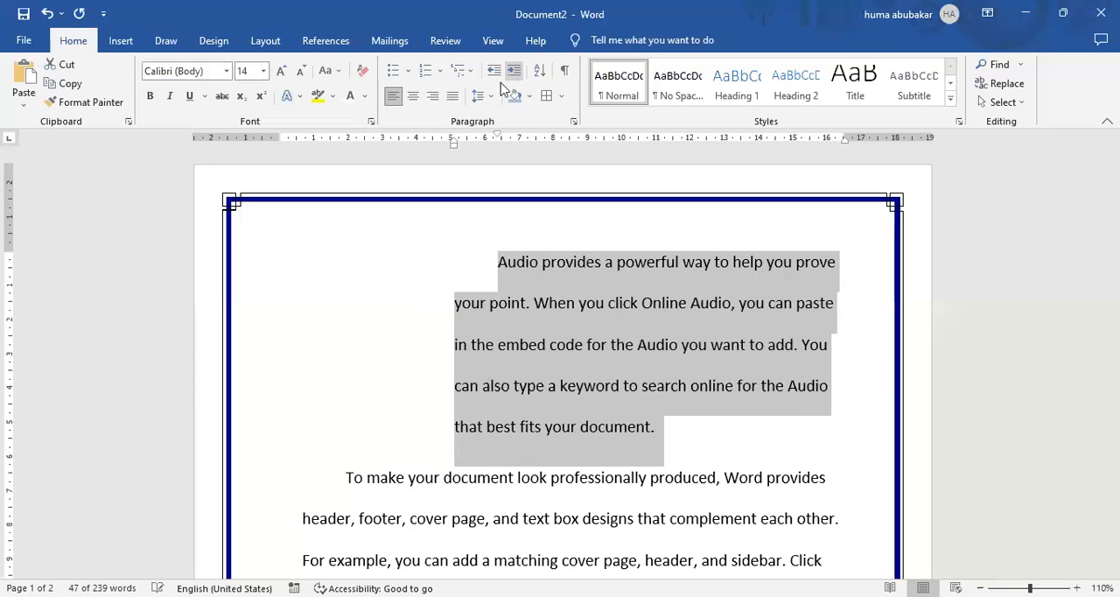
Justify the first paragraph and decrease its left indent to 0 cm.
click(453, 95)
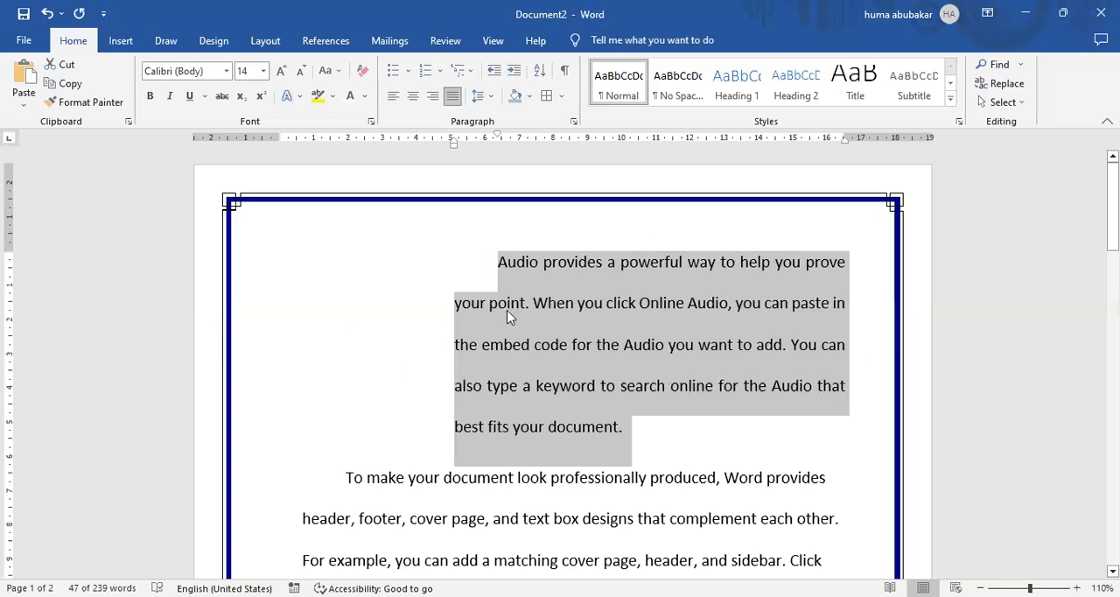
click(494, 71)
click(494, 71)
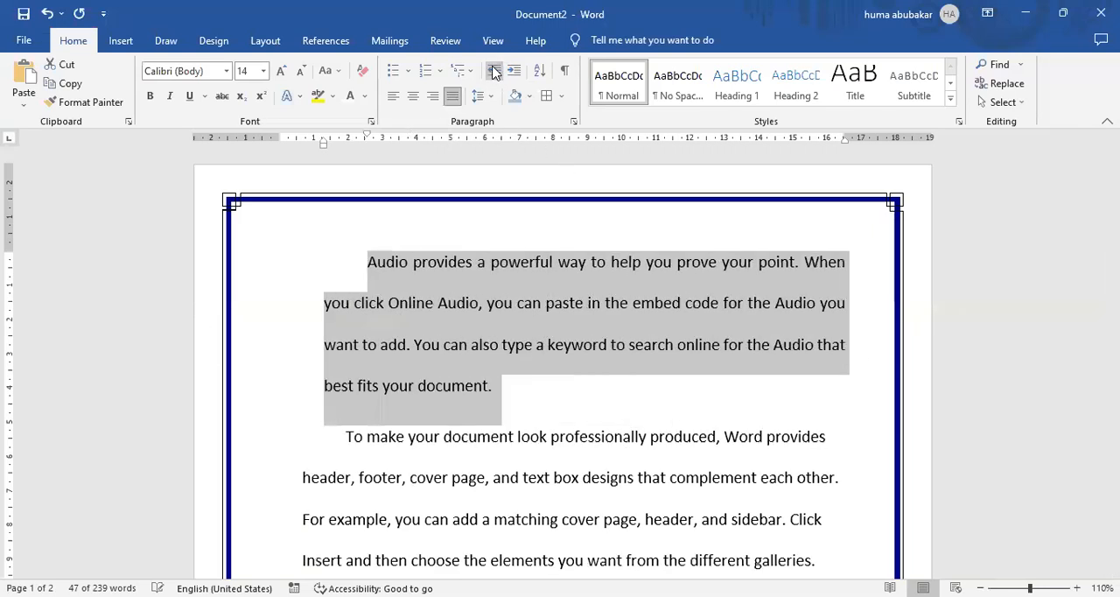
click(494, 71)
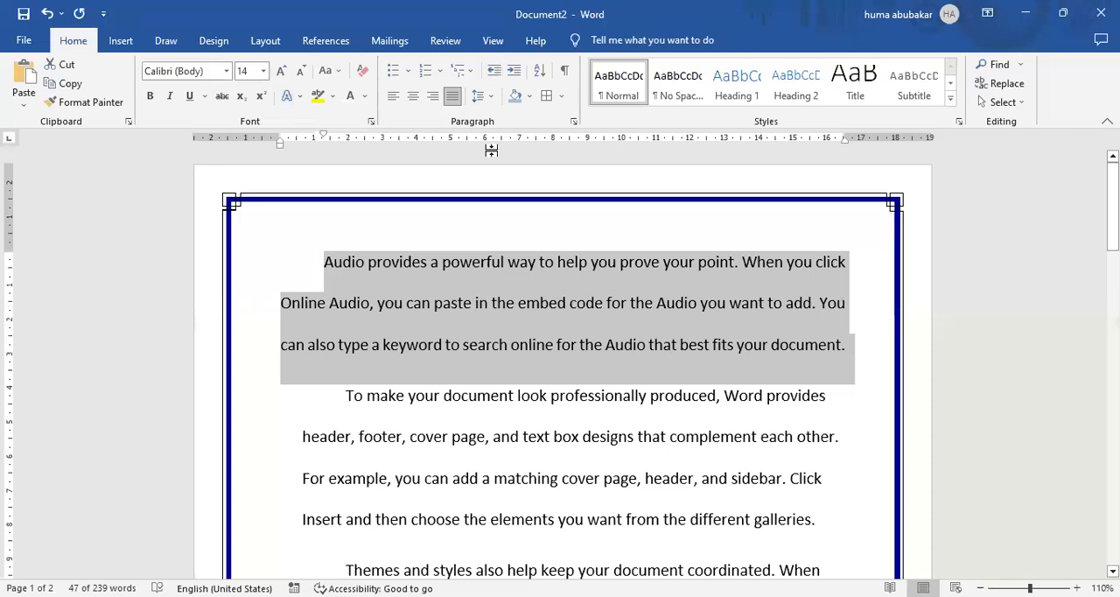
Review the line spacing choices and paragraph spacing options of the first paragraph.
click(492, 97)
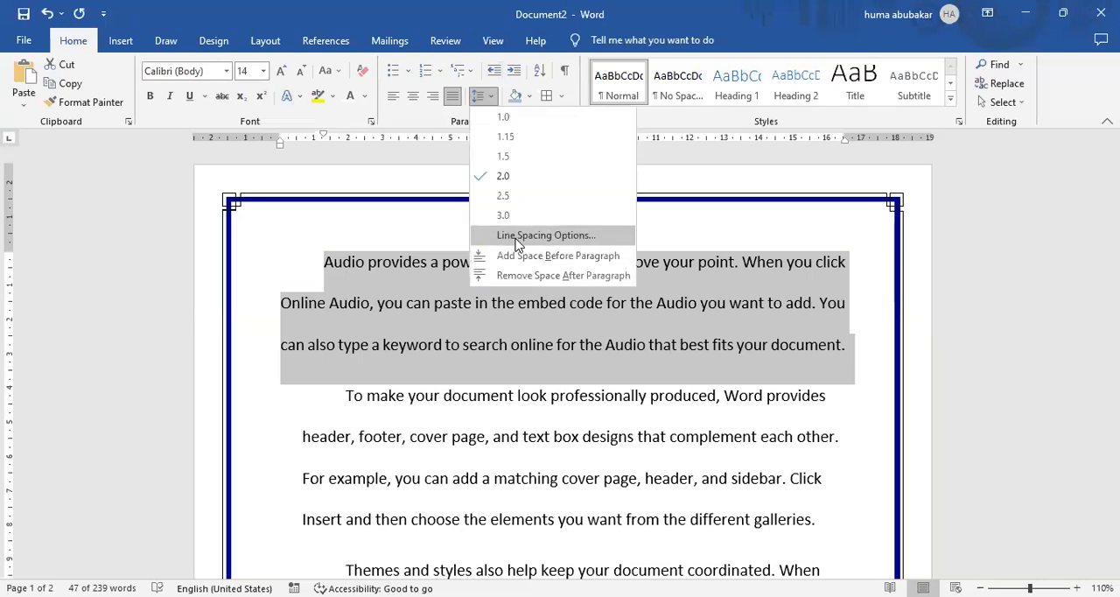
click(636, 238)
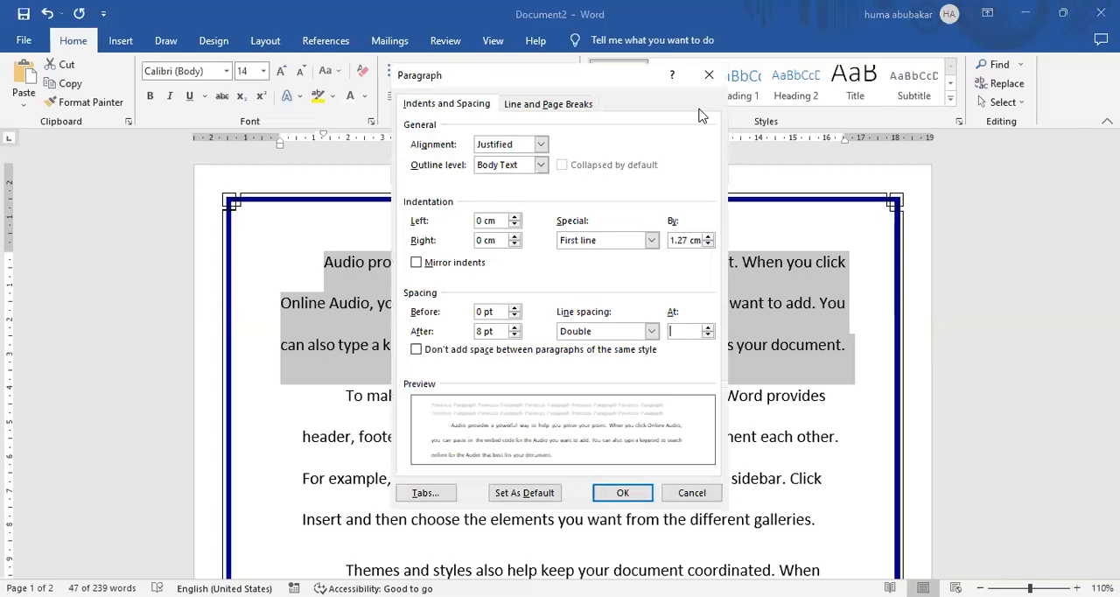
click(709, 75)
click(609, 338)
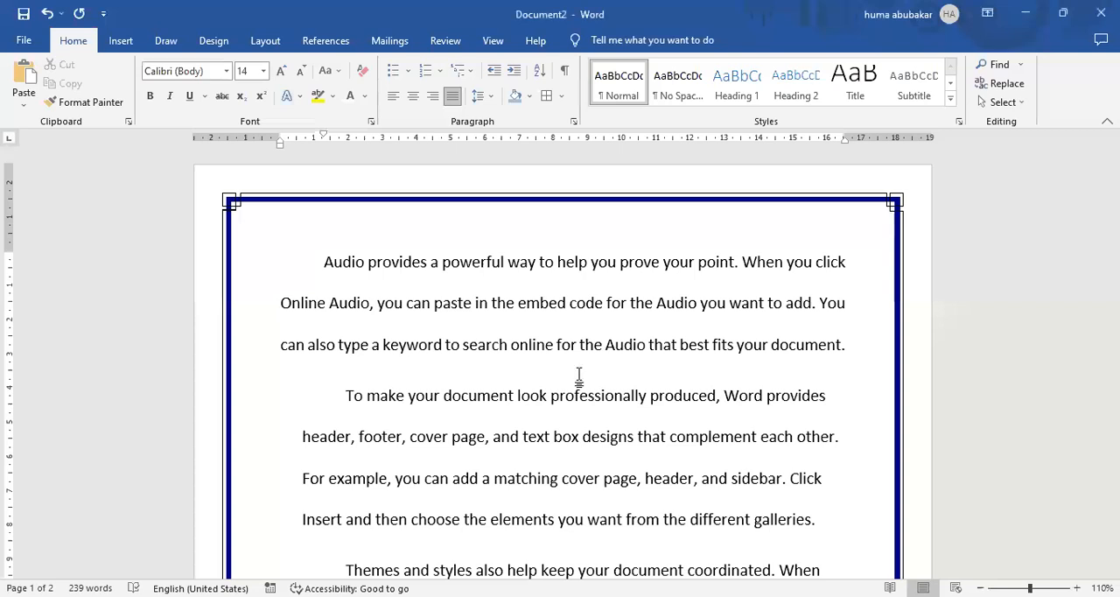
Create a new blank document and set its font size to 14.
key(ctrl+n)
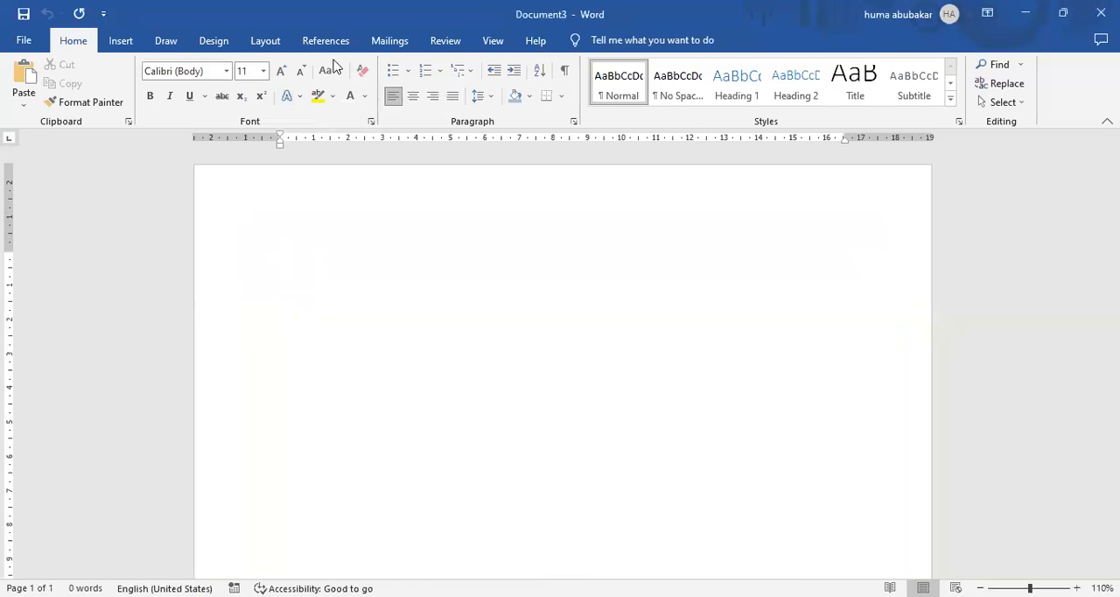
click(281, 70)
click(282, 70)
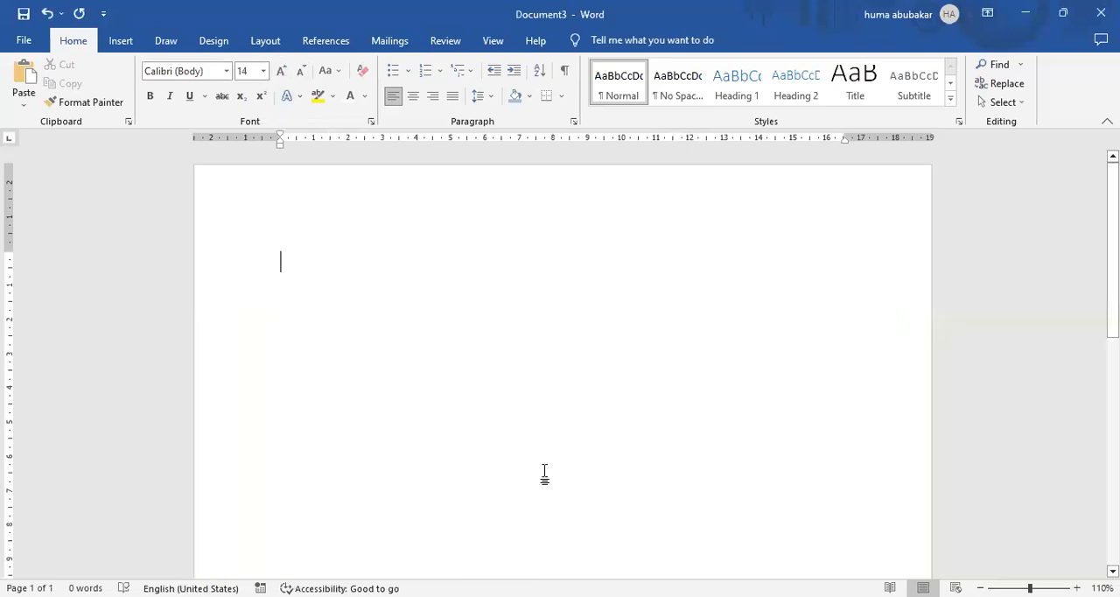
Insert a table with three columns and four rows.
click(120, 41)
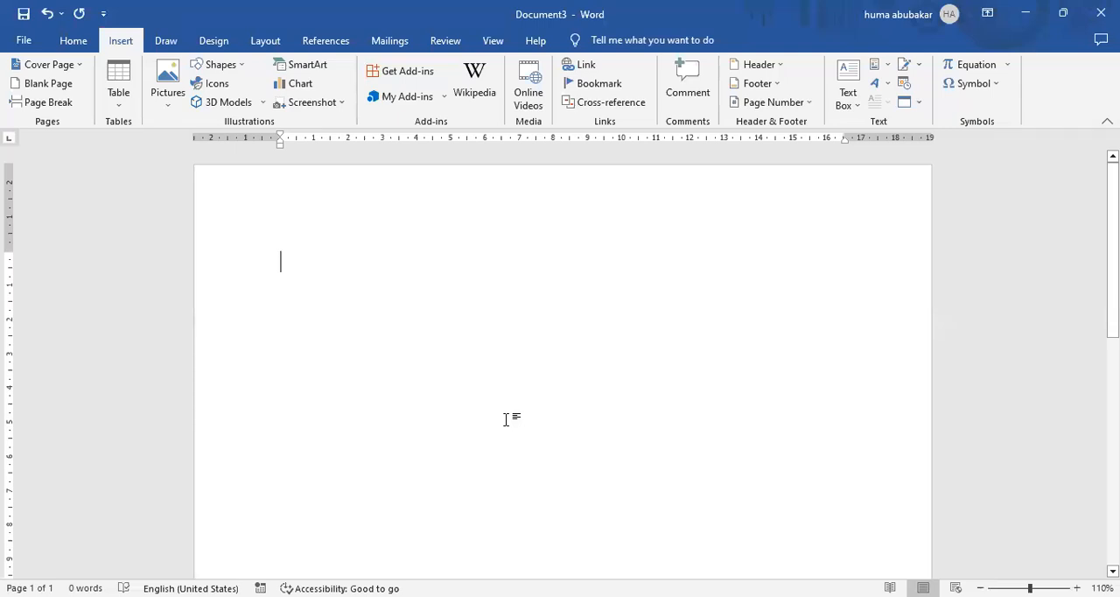
click(119, 107)
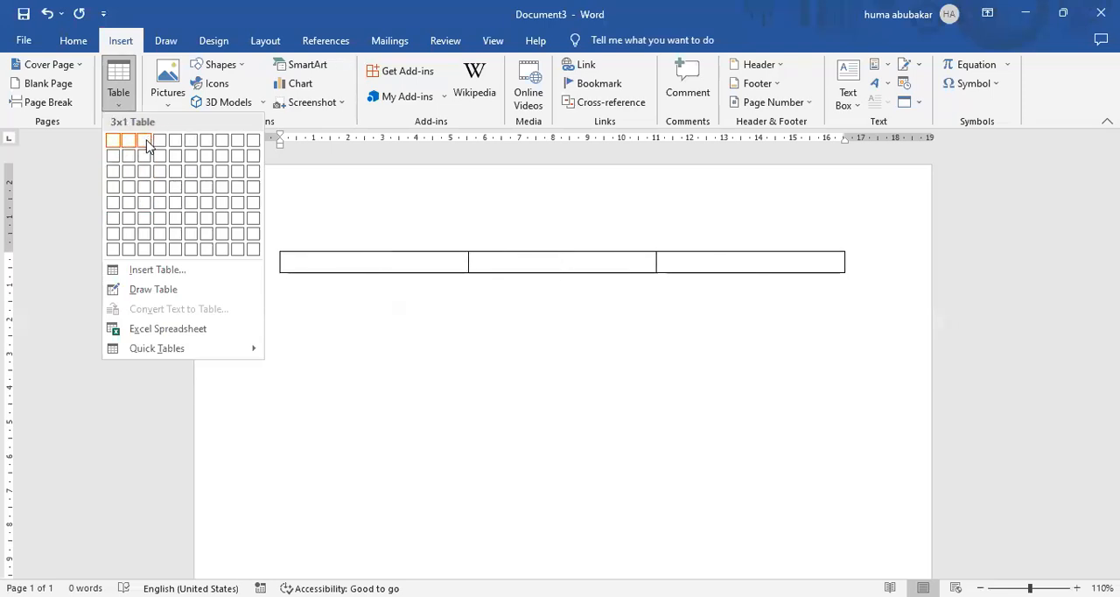
click(151, 194)
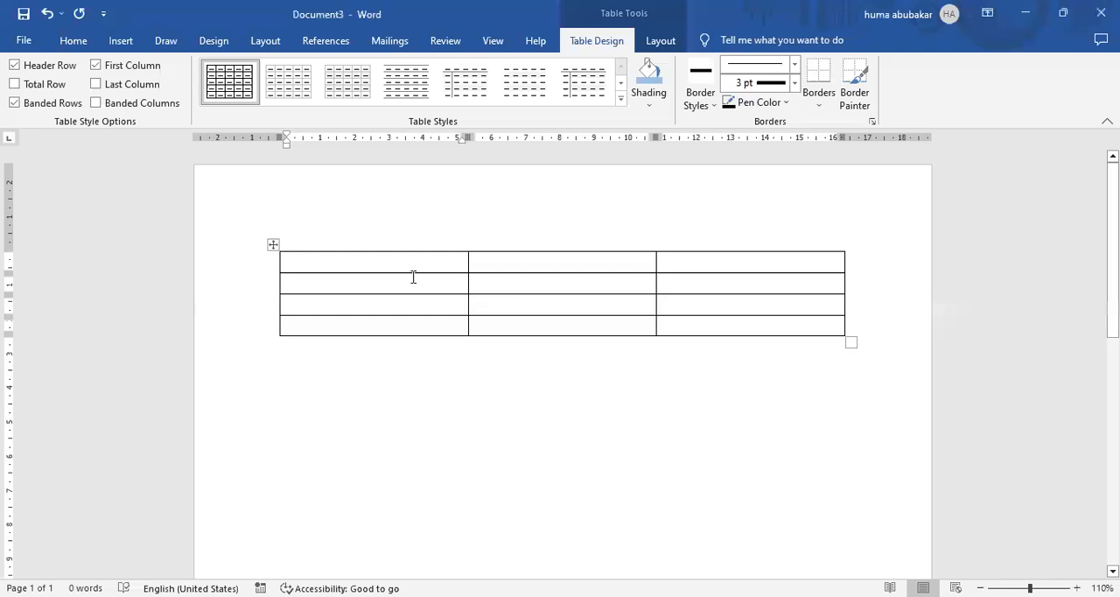
Stretch the whole table downwards so that its rows are about 1.3 cm high, keeping its width.
click(273, 245)
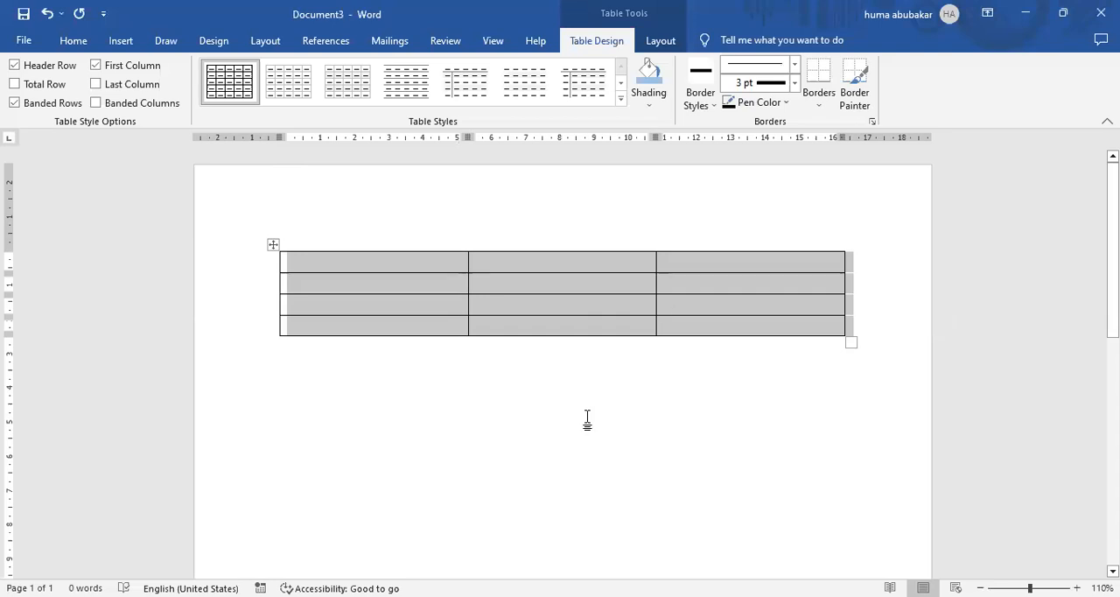
click(530, 335)
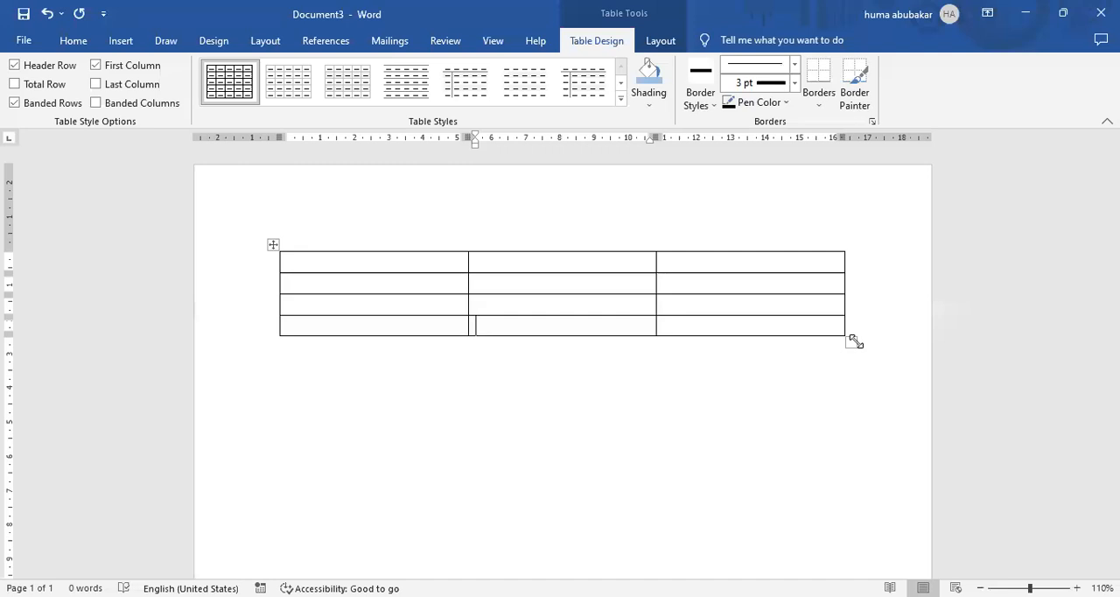
drag(852, 342, 847, 437)
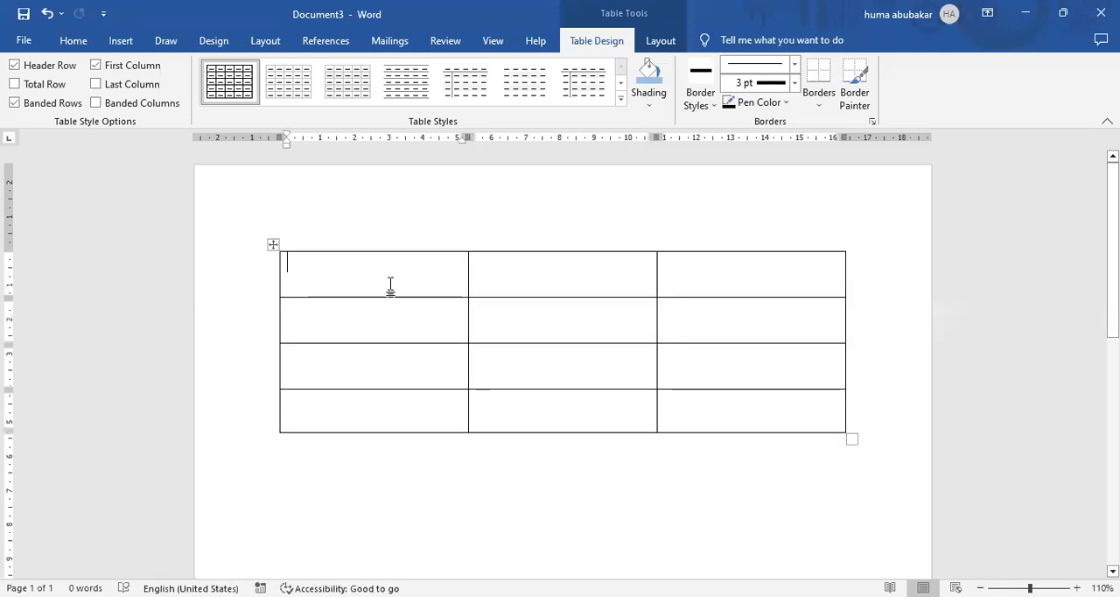
Enter the headings Word, PowerPoint and Excel in the first row of the table.
text(Wpr)
key(BackSpace)
key(BackSpace)
text(ord)
key(Tab)
text(PowerPoint)
key(Tab)
text(Excel)
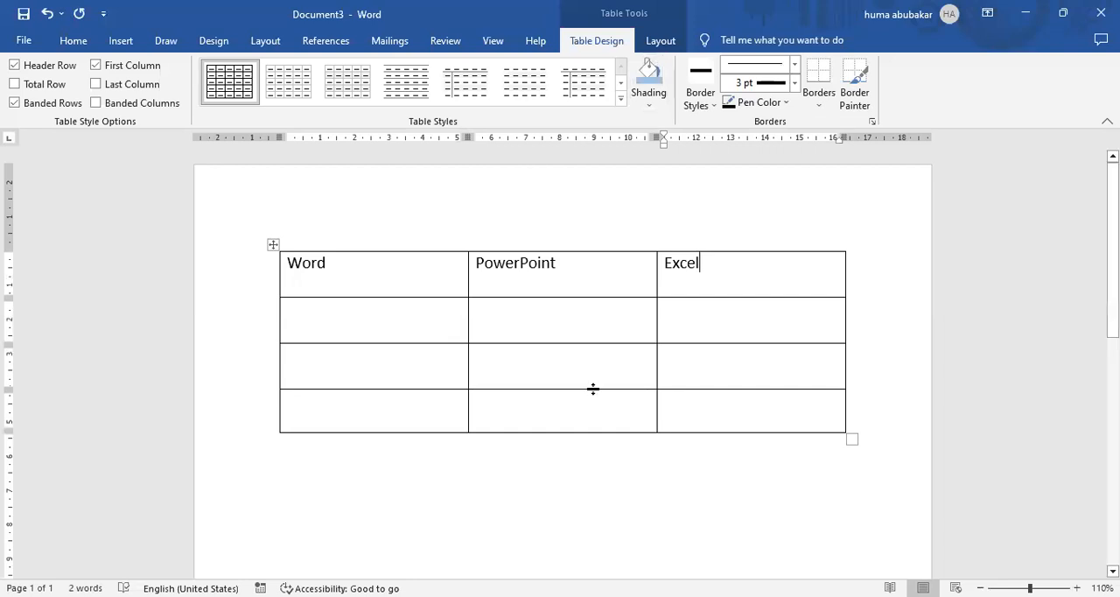
Examine the design and layout options offered for the table.
click(121, 41)
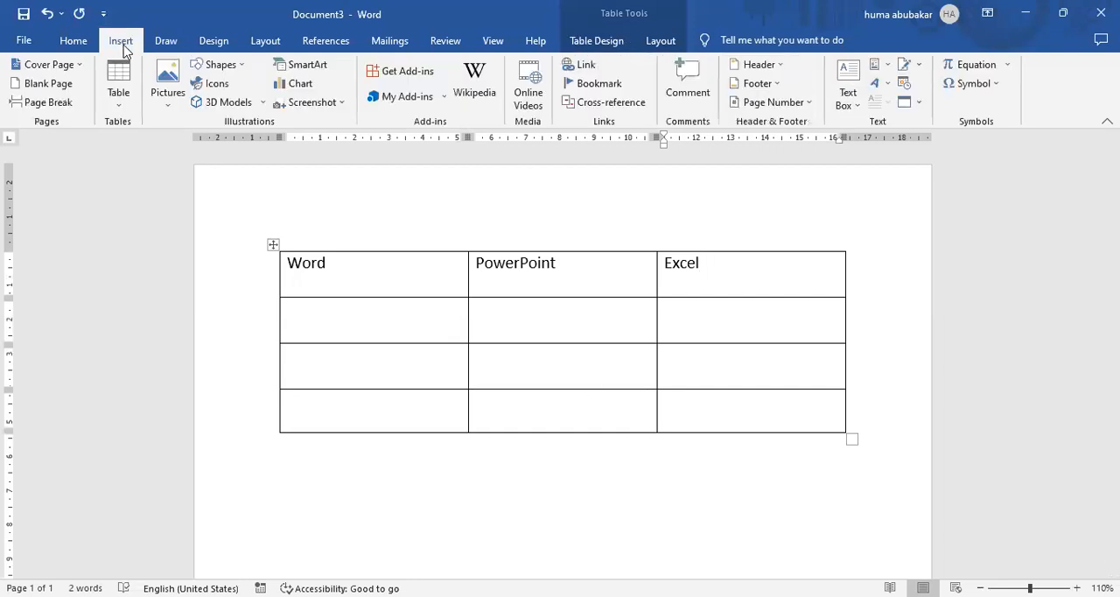
click(620, 41)
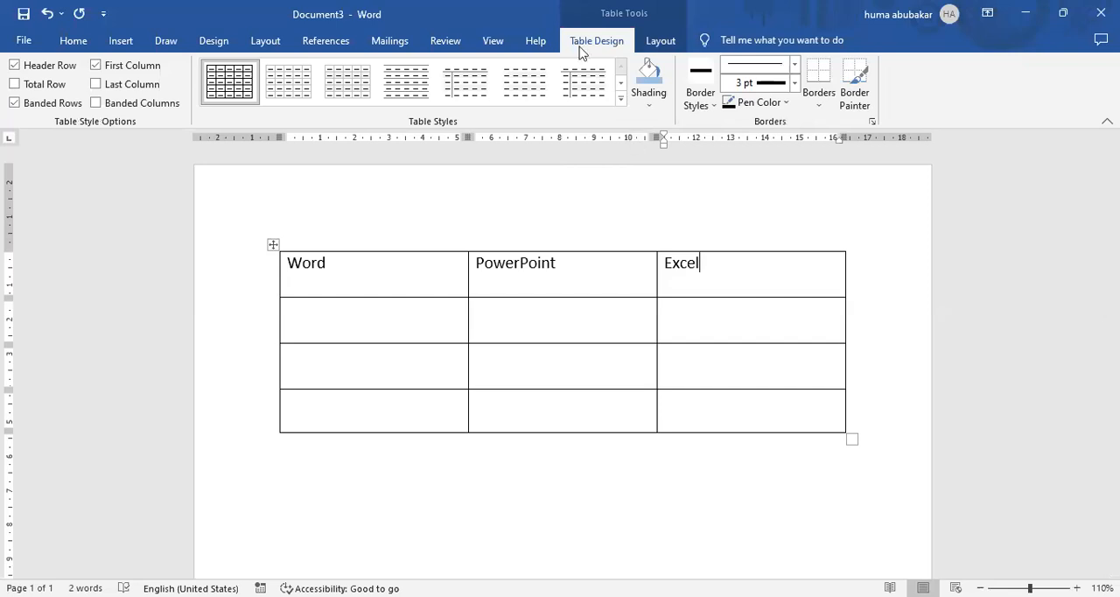
click(652, 45)
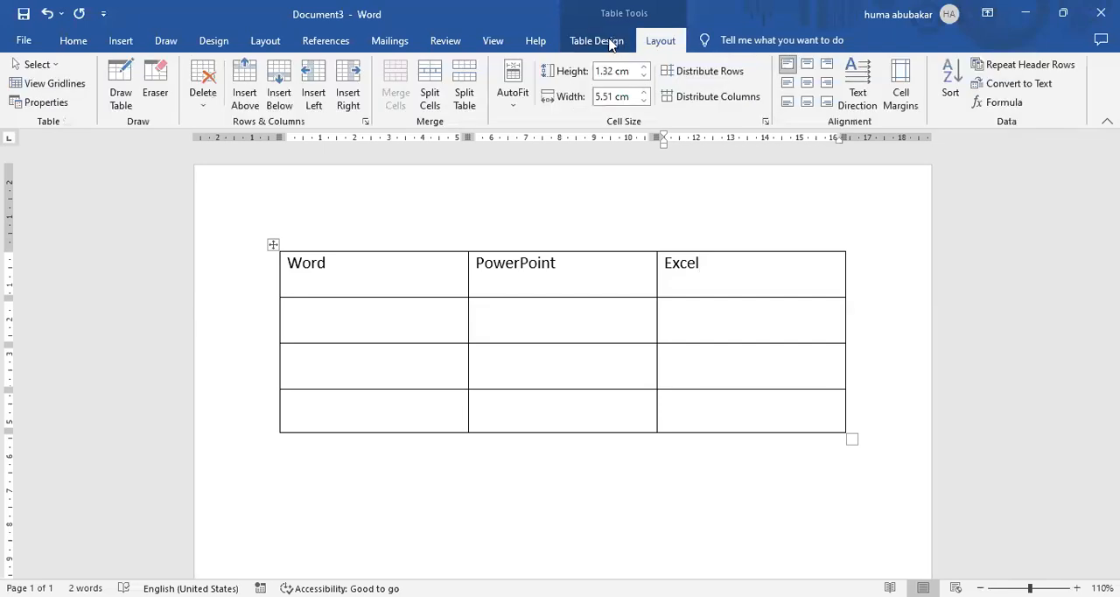
click(611, 43)
text(-)
key(BackSpace)
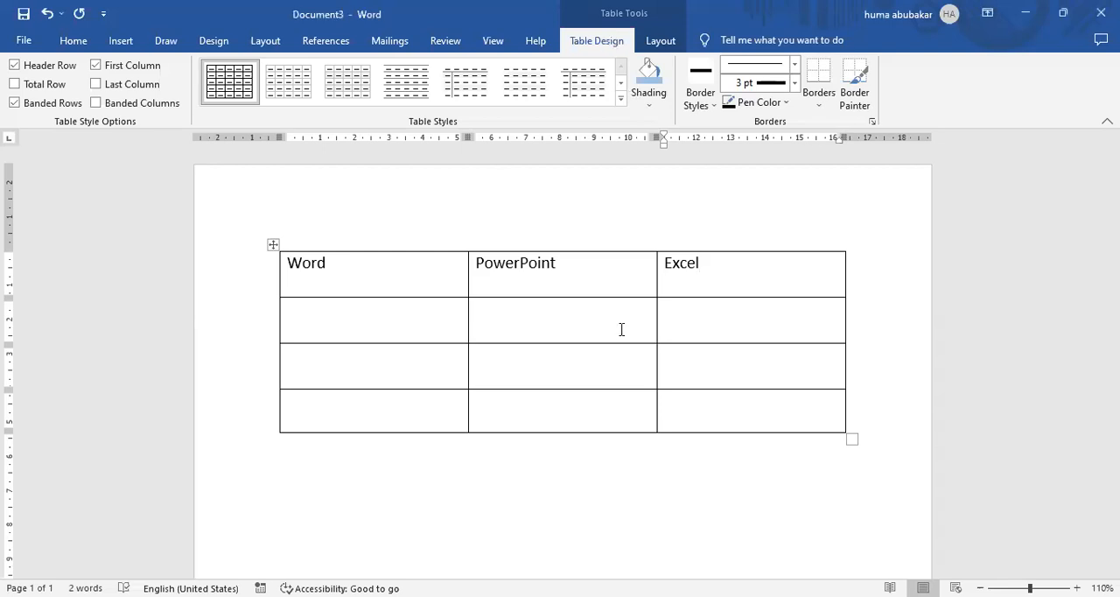
click(730, 458)
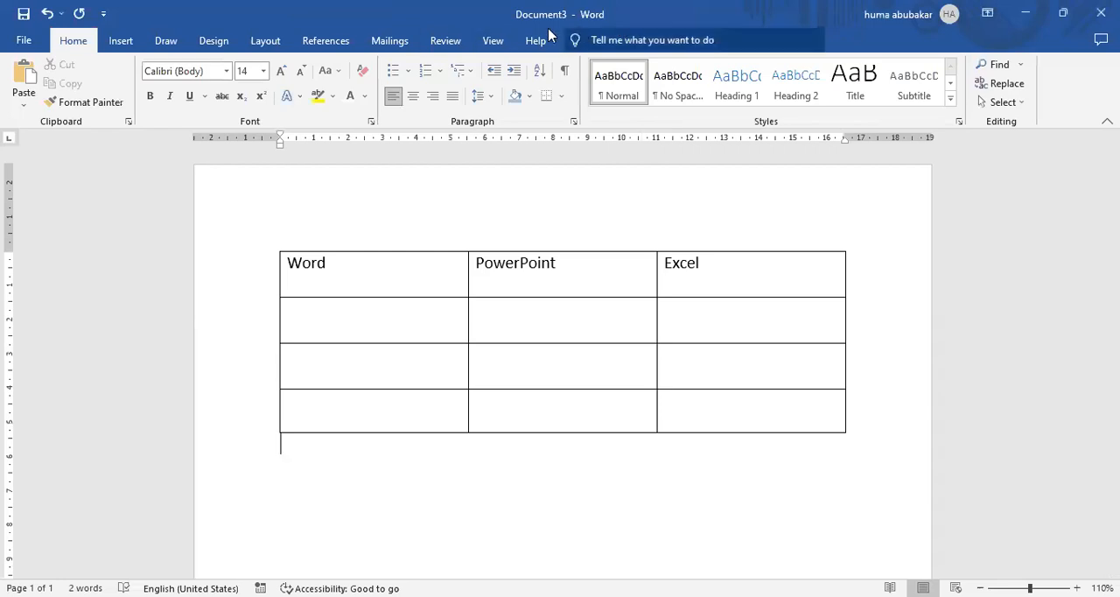
click(409, 290)
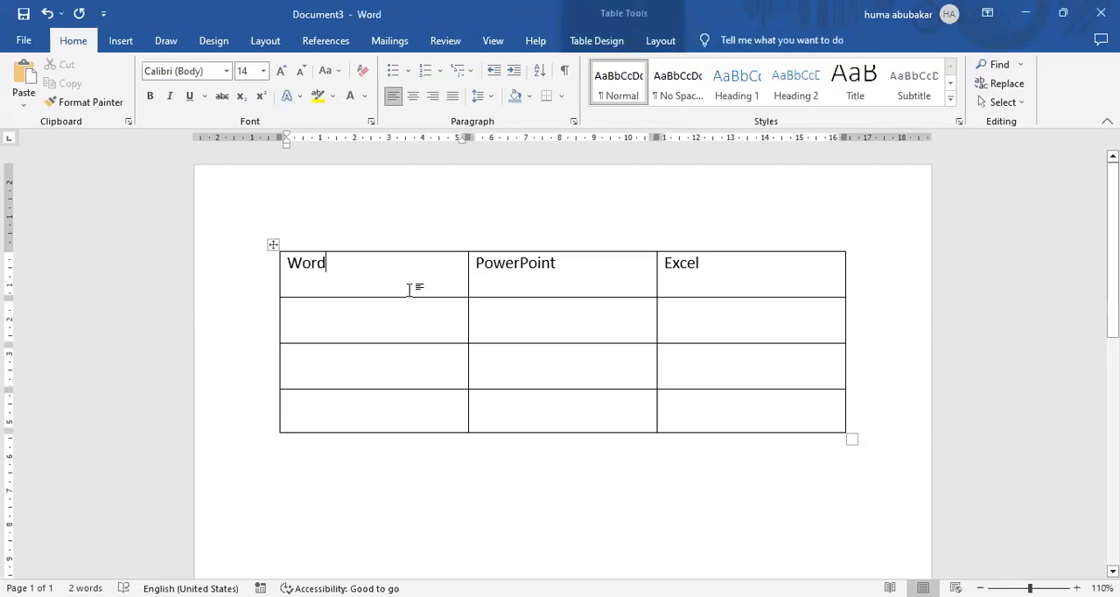
click(610, 45)
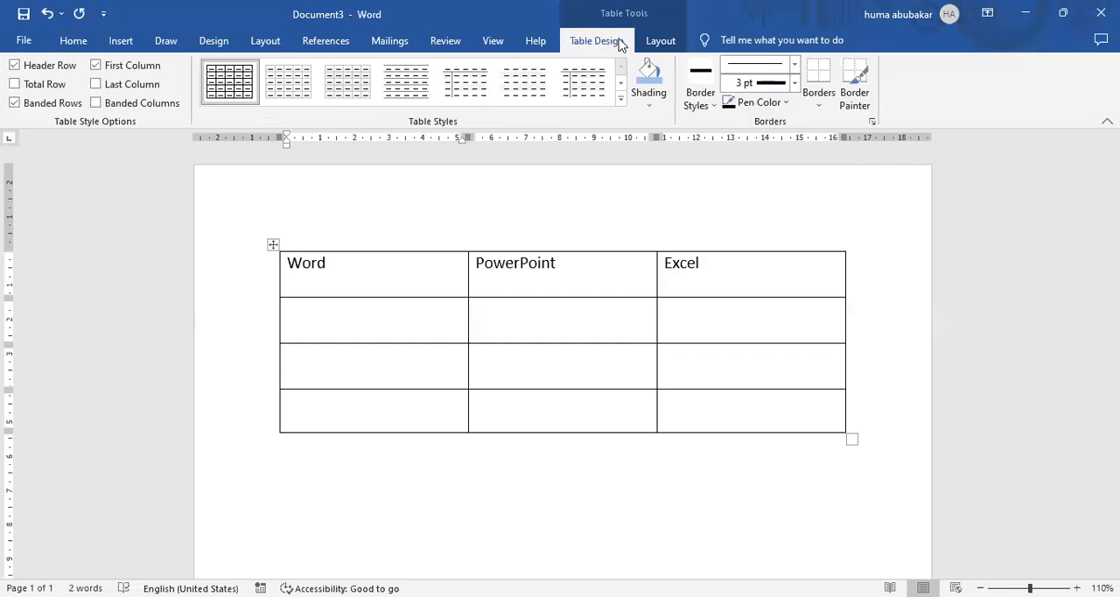
Apply the black and grey Grid Table 2 style to the table.
click(659, 45)
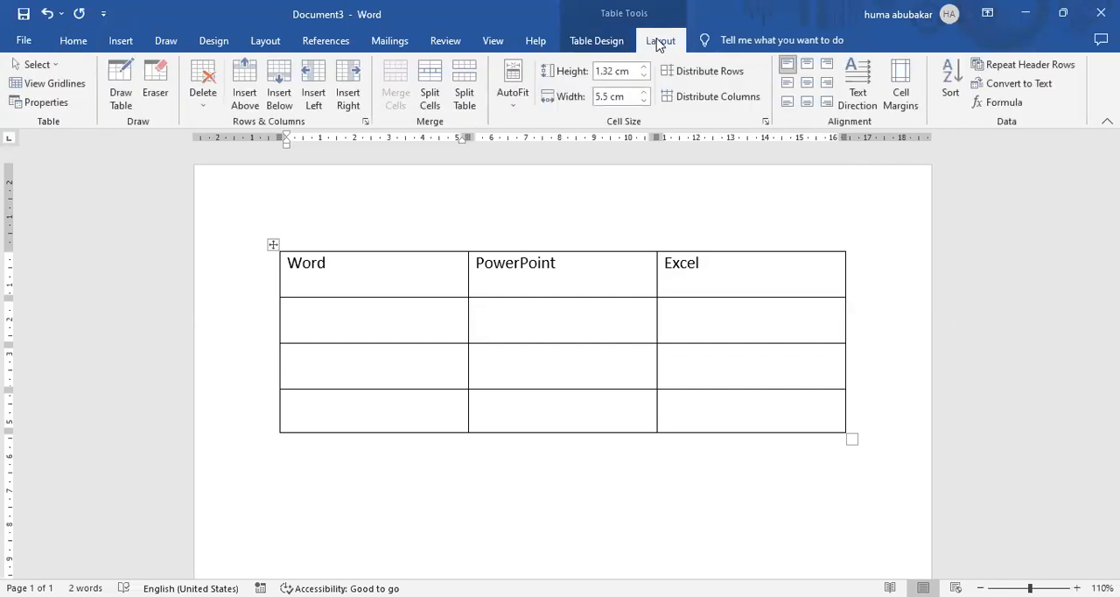
click(610, 45)
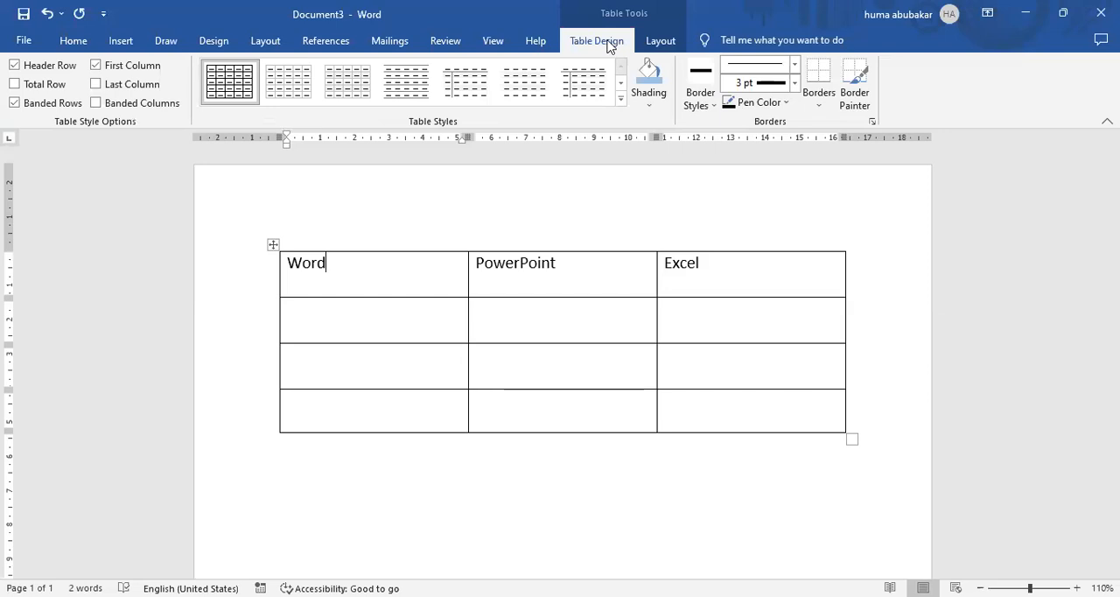
click(619, 103)
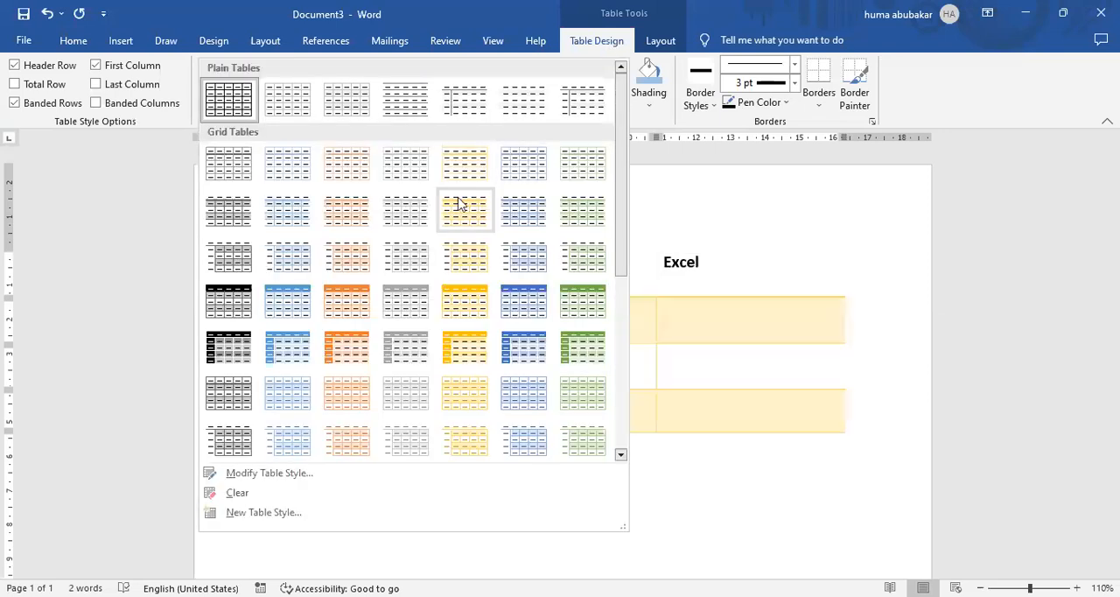
click(219, 214)
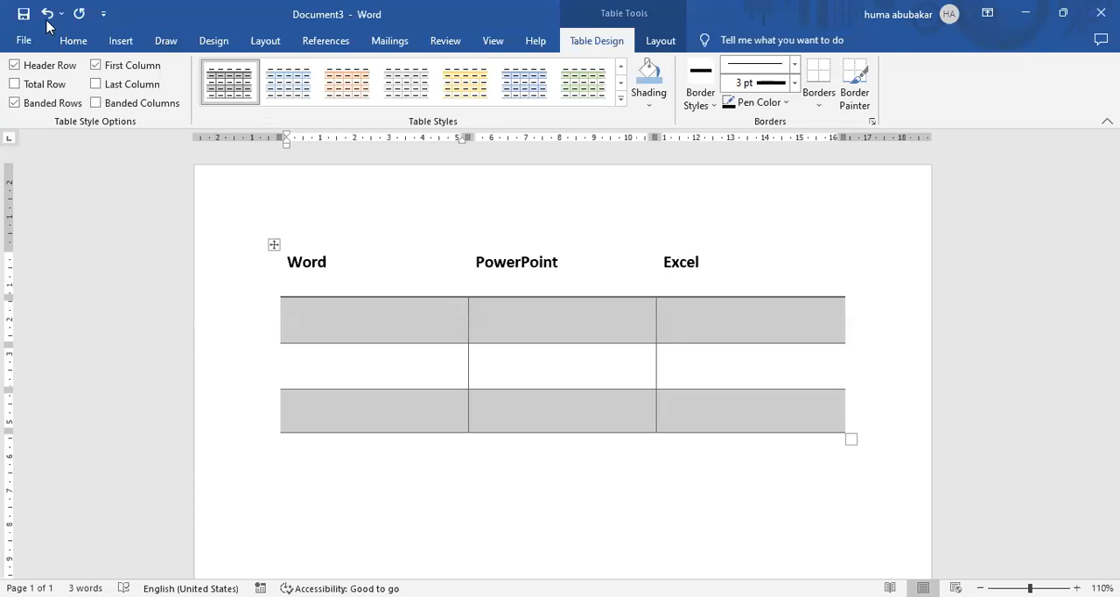
Try the Total Row, Last Column and Banded Columns style options on the table, switching each one off again.
click(16, 84)
click(16, 84)
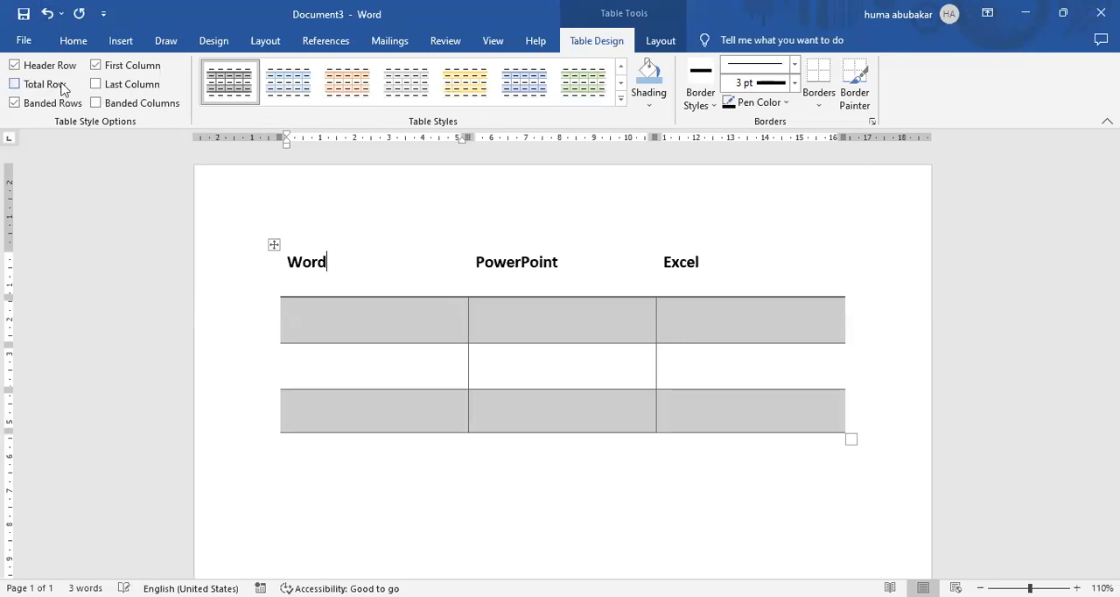
click(96, 84)
click(97, 85)
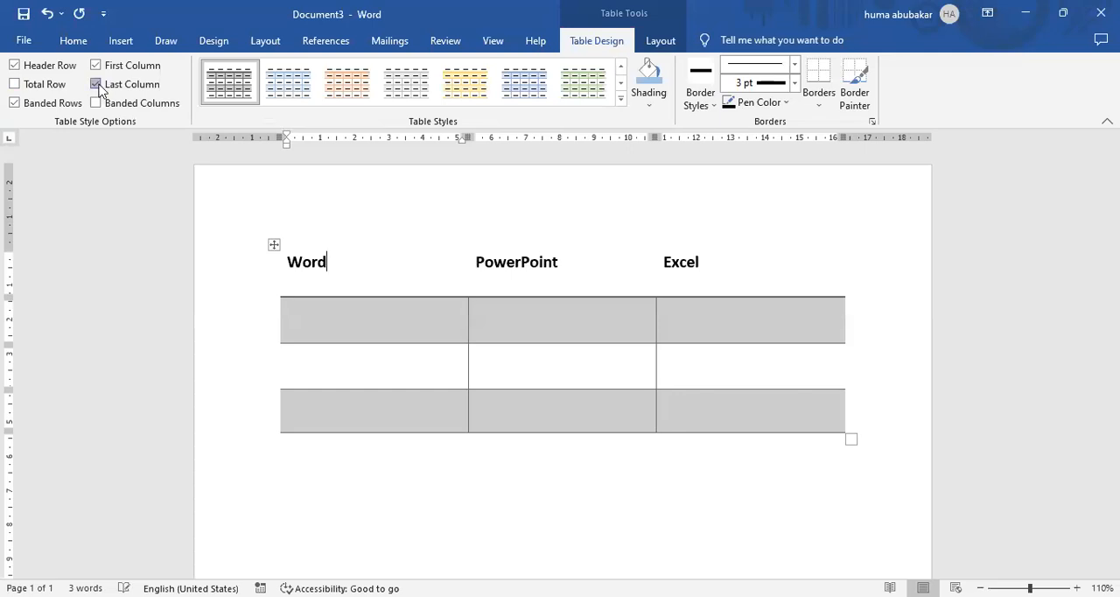
click(96, 104)
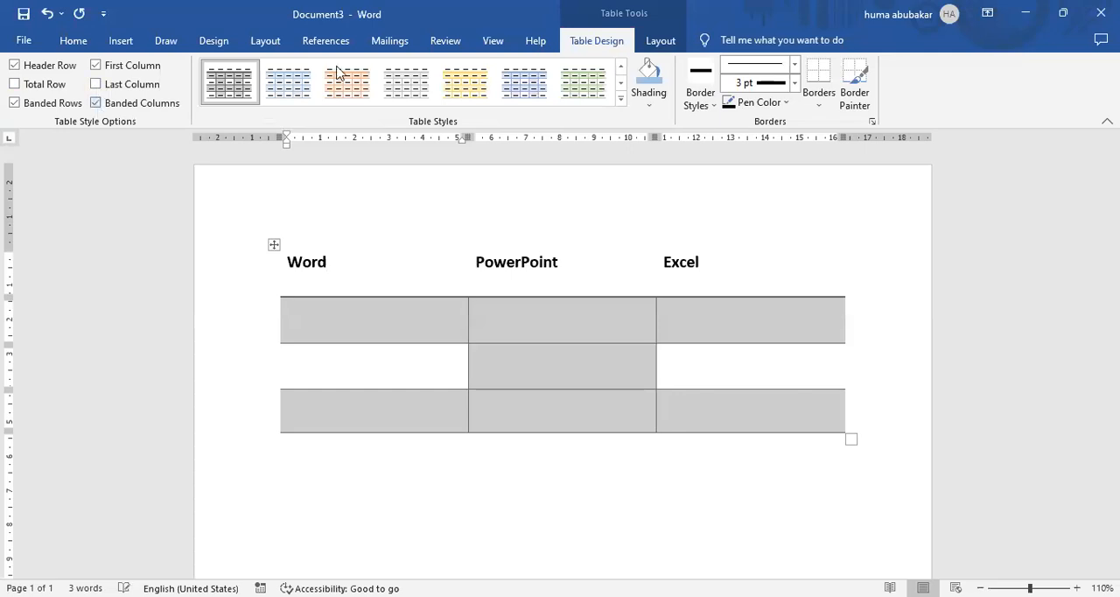
click(96, 104)
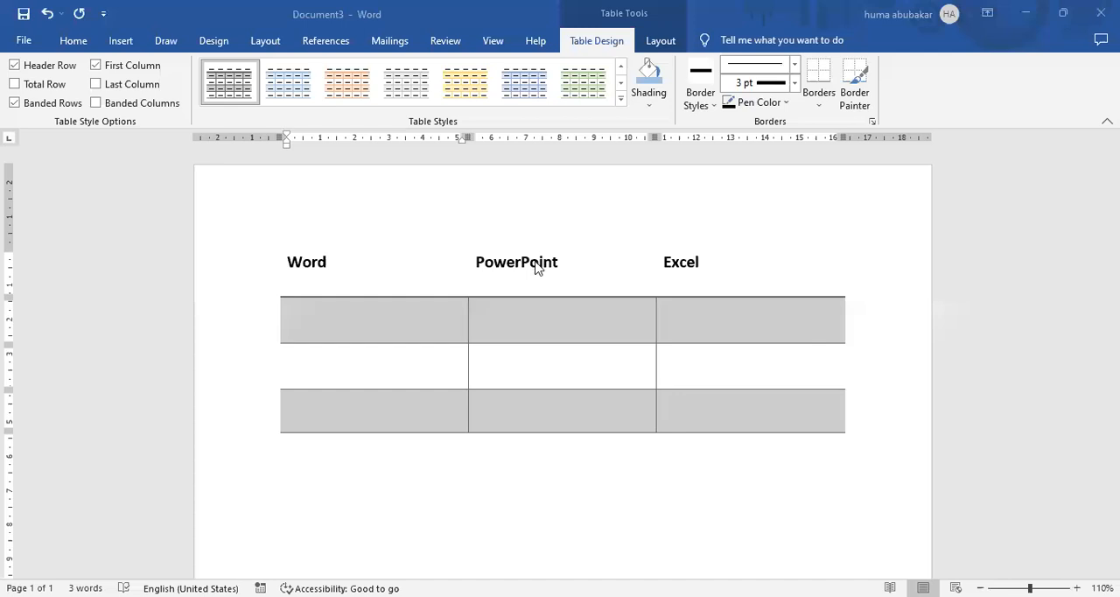
click(621, 102)
key(Escape)
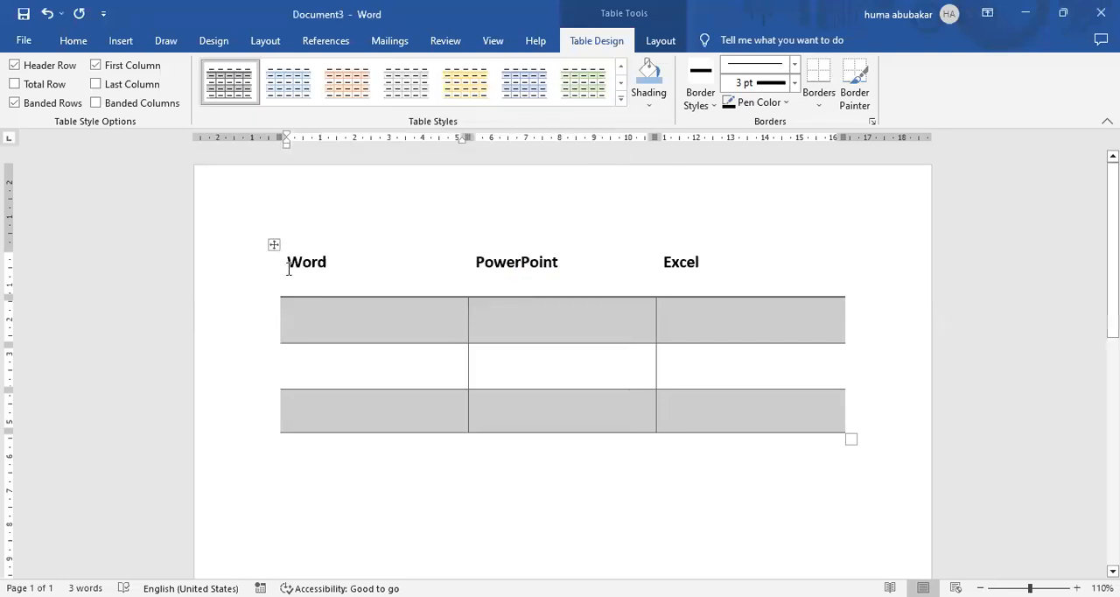
Shade the Word heading cell with the blue theme colour.
drag(289, 269, 333, 269)
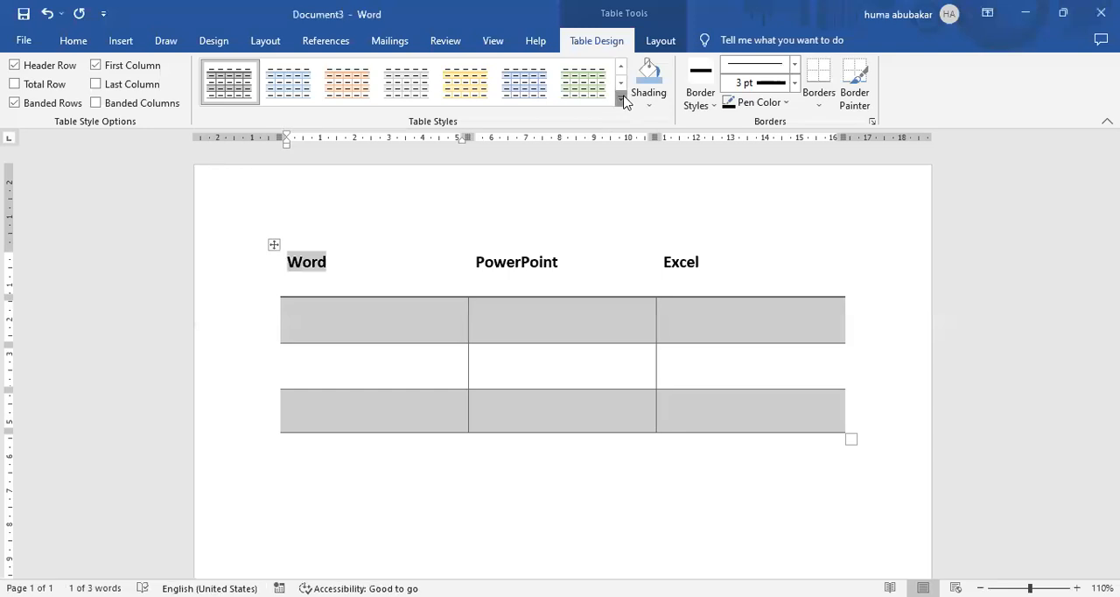
click(622, 100)
click(652, 107)
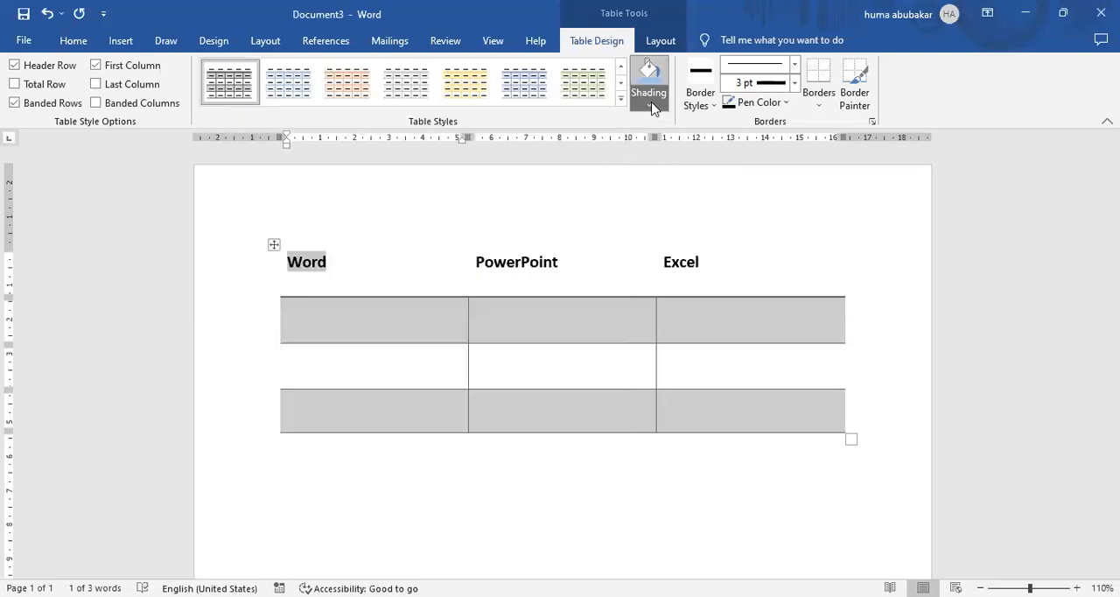
click(652, 107)
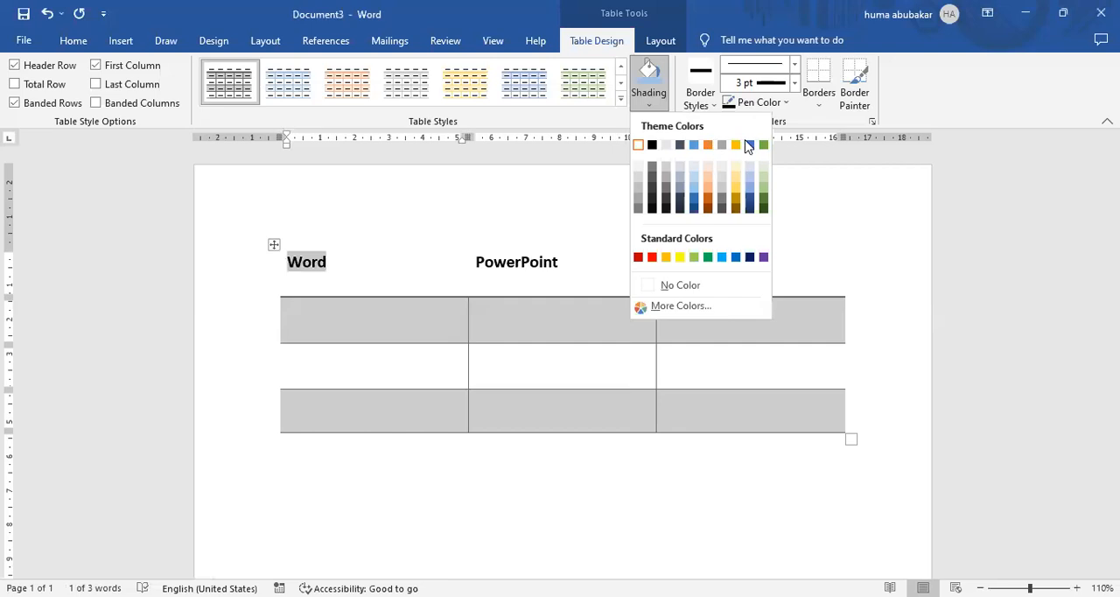
Shade the PowerPoint heading cell with the orange theme colour.
mouse_move(608, 259)
mouse_down()
mouse_move(534, 262)
mouse_move(488, 238)
mouse_up()
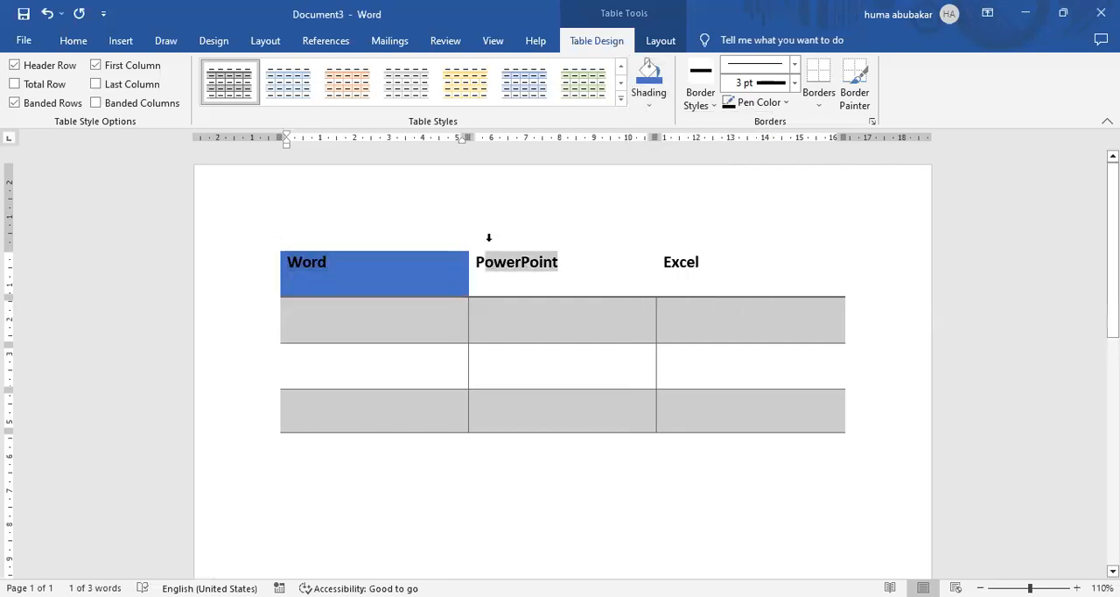
click(646, 106)
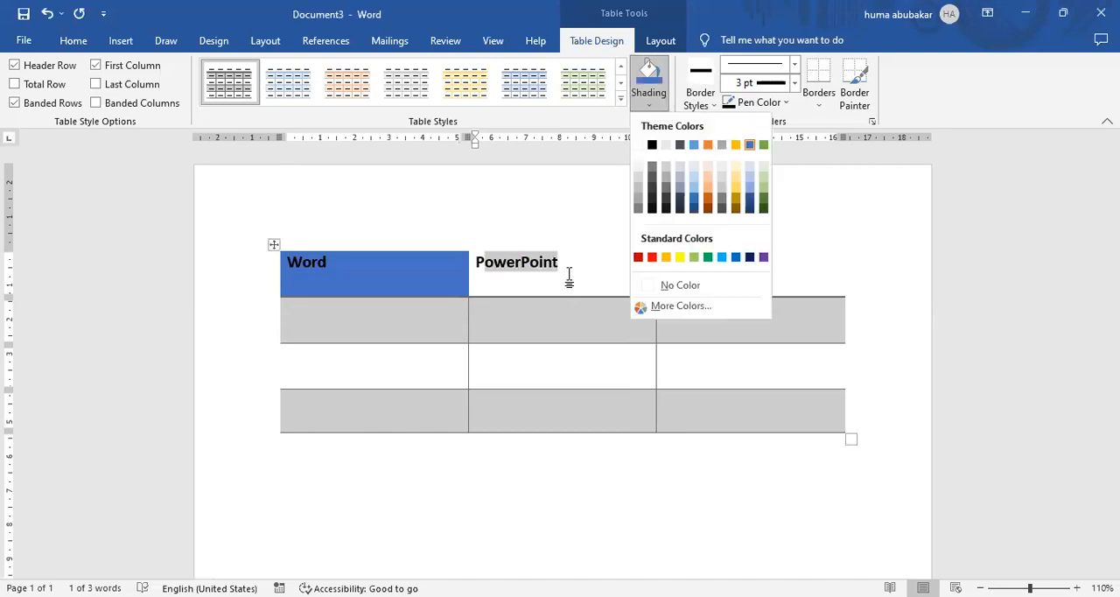
click(656, 77)
click(657, 77)
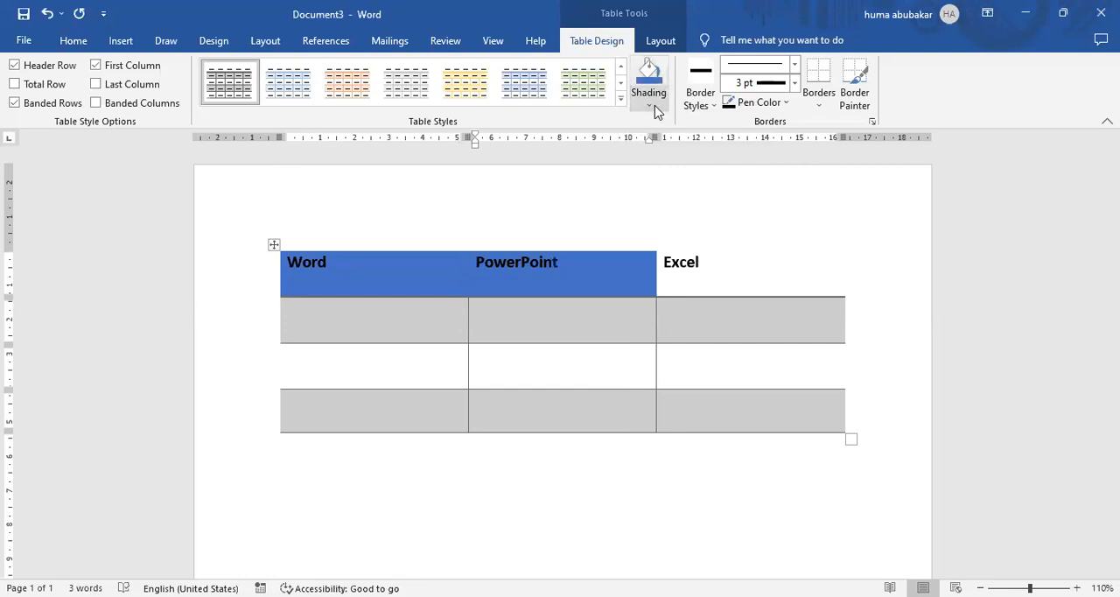
Shade the Excel heading cell with the green theme colour.
click(715, 275)
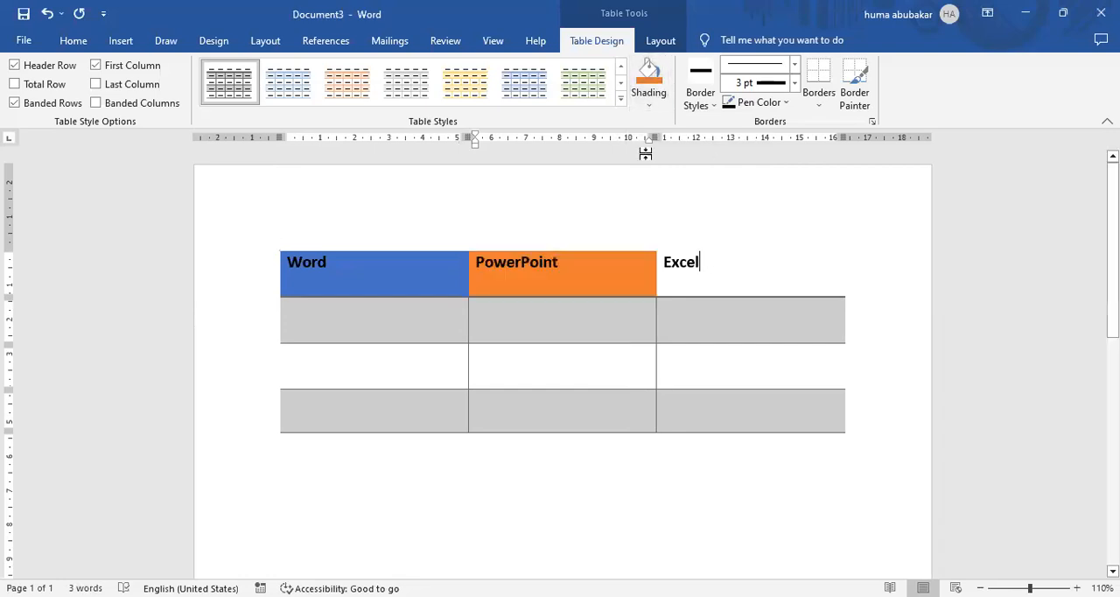
click(648, 102)
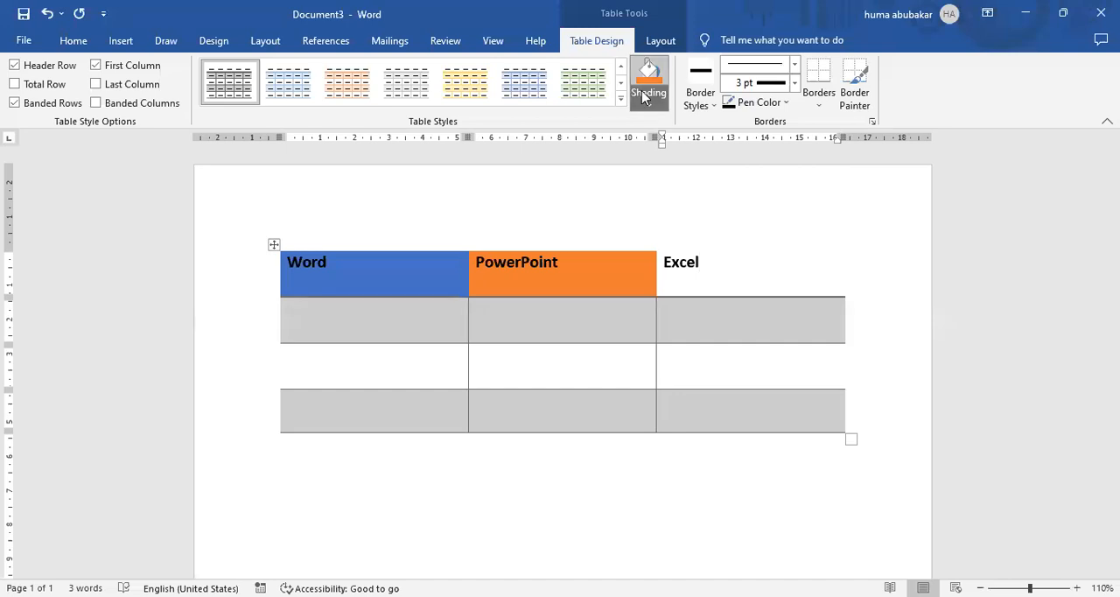
click(766, 145)
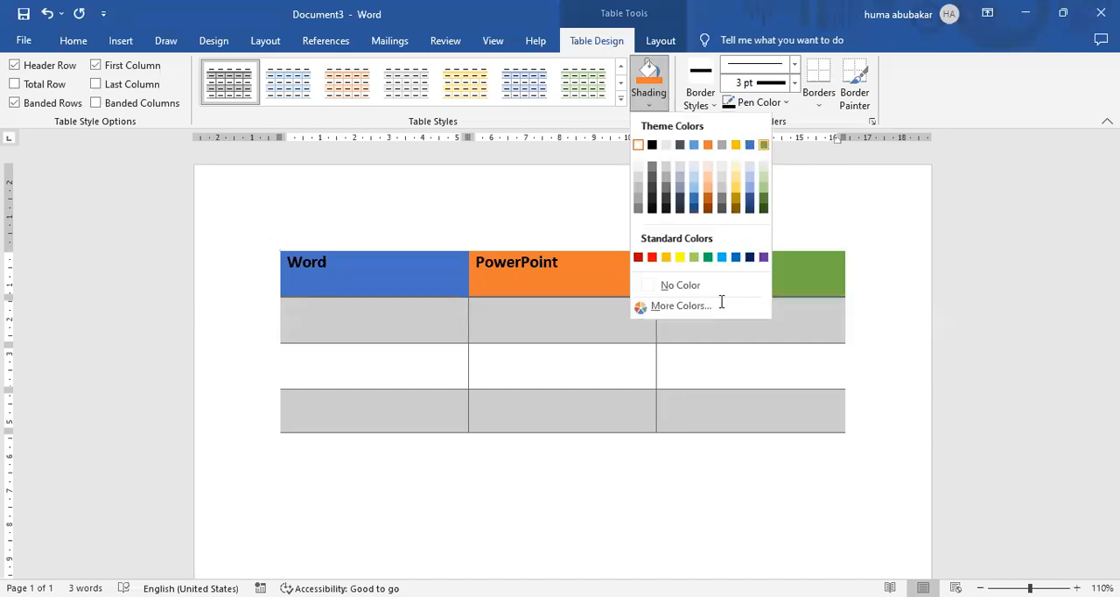
key(Down)
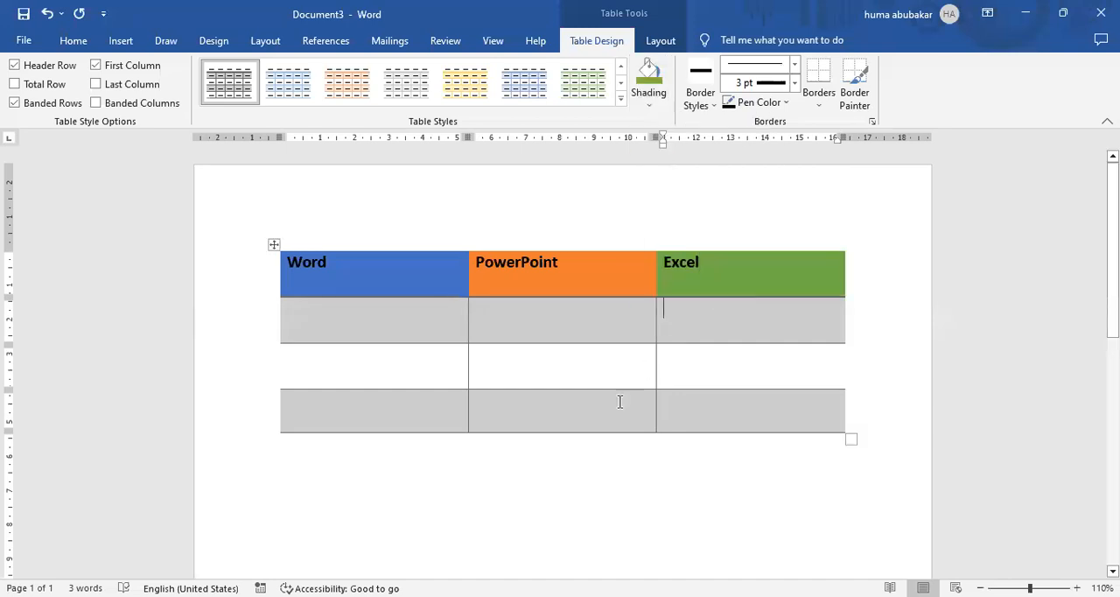
Paint the table's left, top and right outer edges with the black 1½ pt theme border style.
click(705, 107)
click(689, 174)
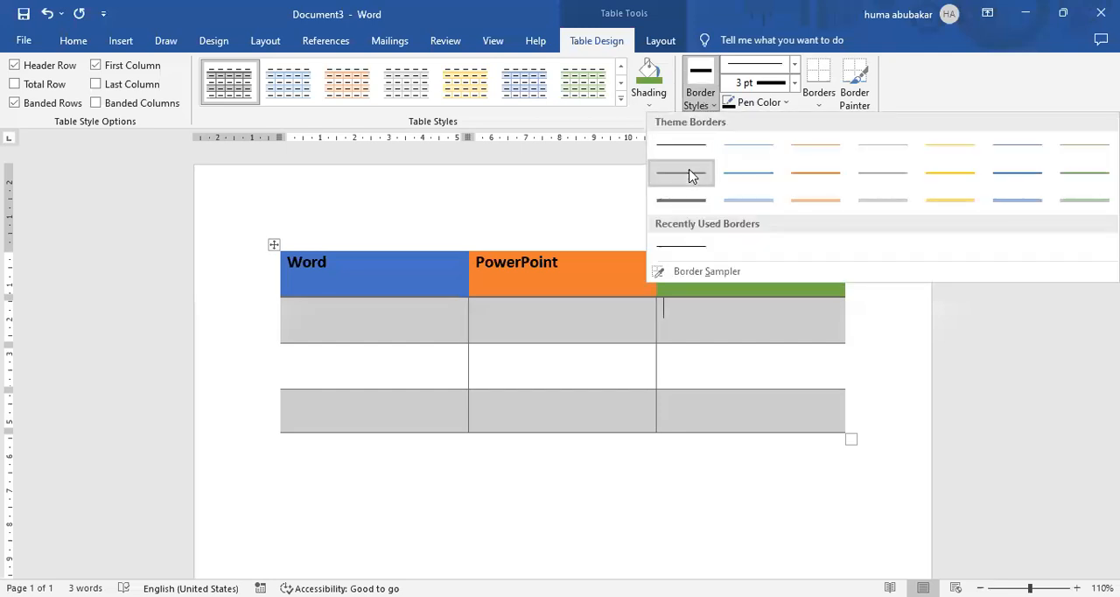
mouse_move(278, 250)
mouse_down()
mouse_move(288, 408)
mouse_move(293, 243)
mouse_move(545, 249)
mouse_move(963, 226)
mouse_up()
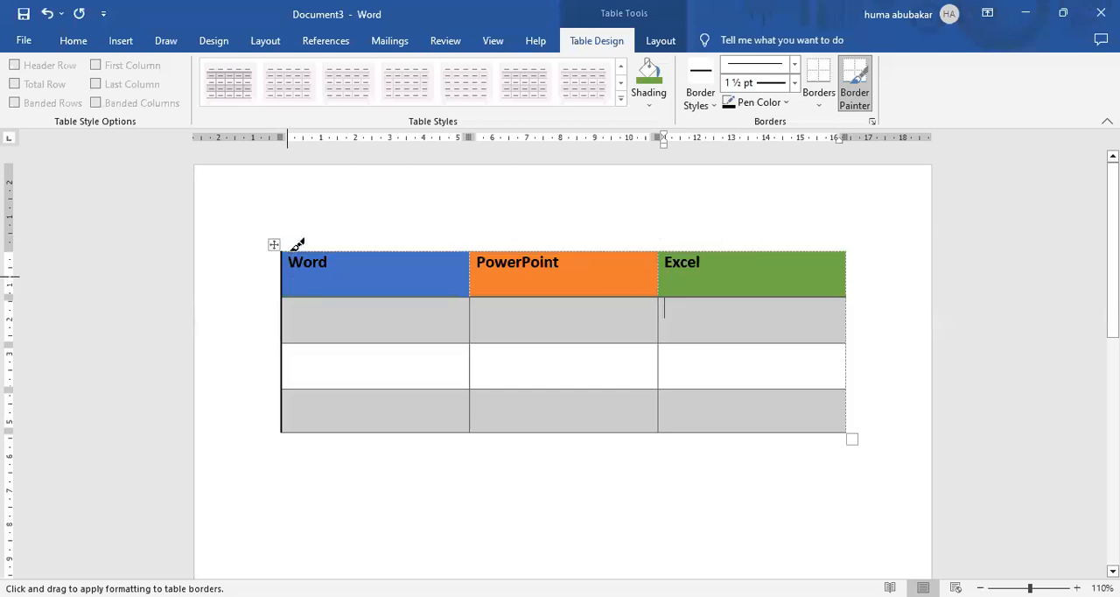
mouse_move(295, 242)
mouse_down()
mouse_move(838, 248)
mouse_move(860, 405)
mouse_up()
Paint the horizontal lines between all rows and the table's bottom edge with the same black 1½ pt border.
drag(290, 285, 777, 287)
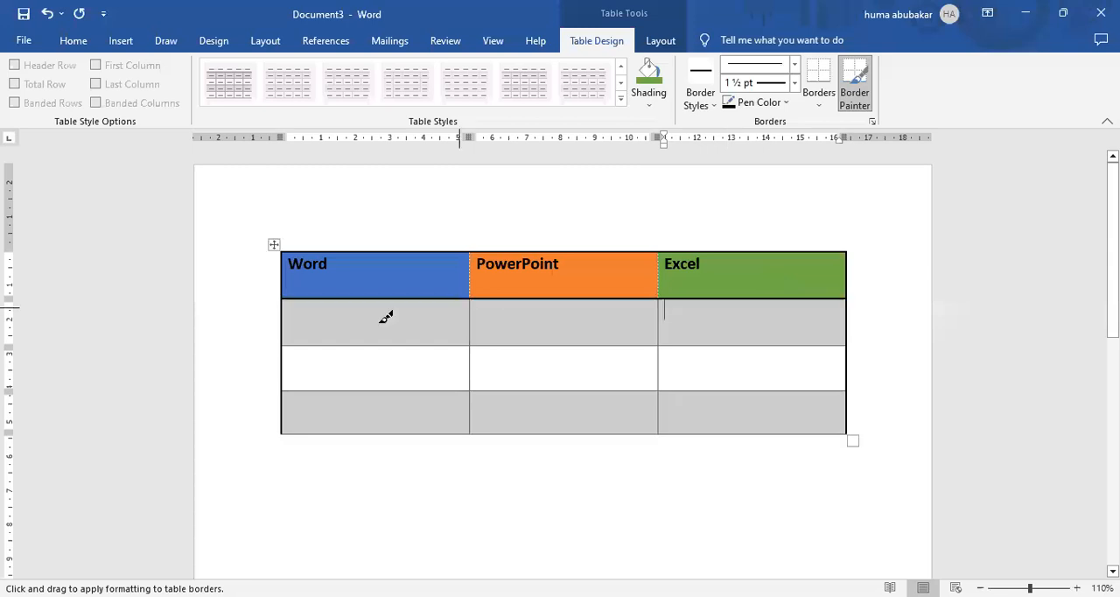
drag(416, 332, 735, 333)
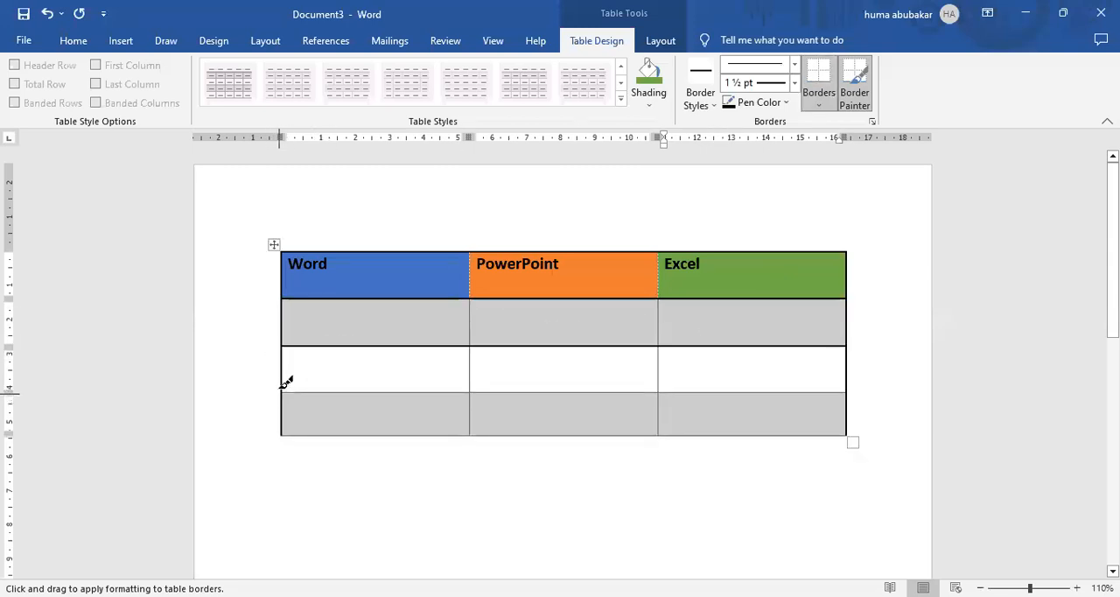
drag(284, 392, 792, 385)
drag(287, 427, 778, 428)
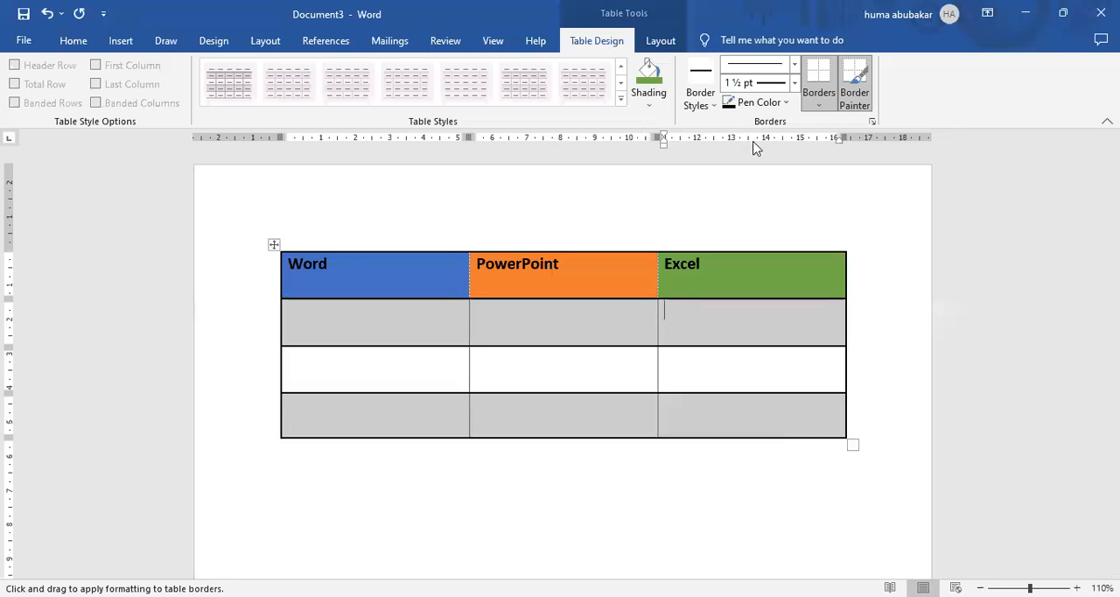
Turn off the Border Painter and bring up the table's layout options.
click(662, 42)
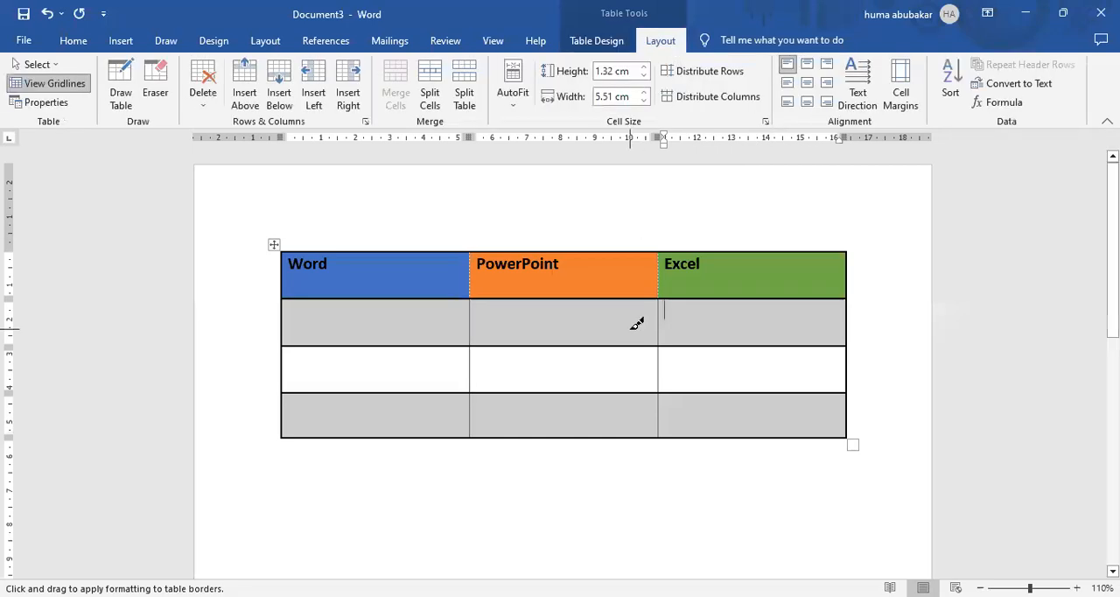
click(596, 41)
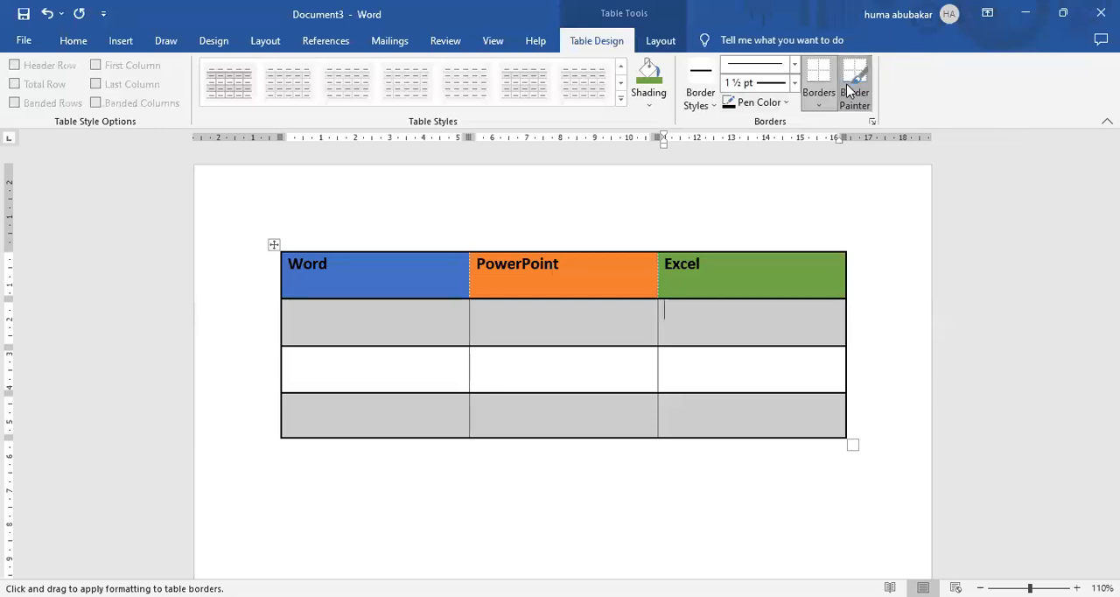
click(851, 88)
click(652, 44)
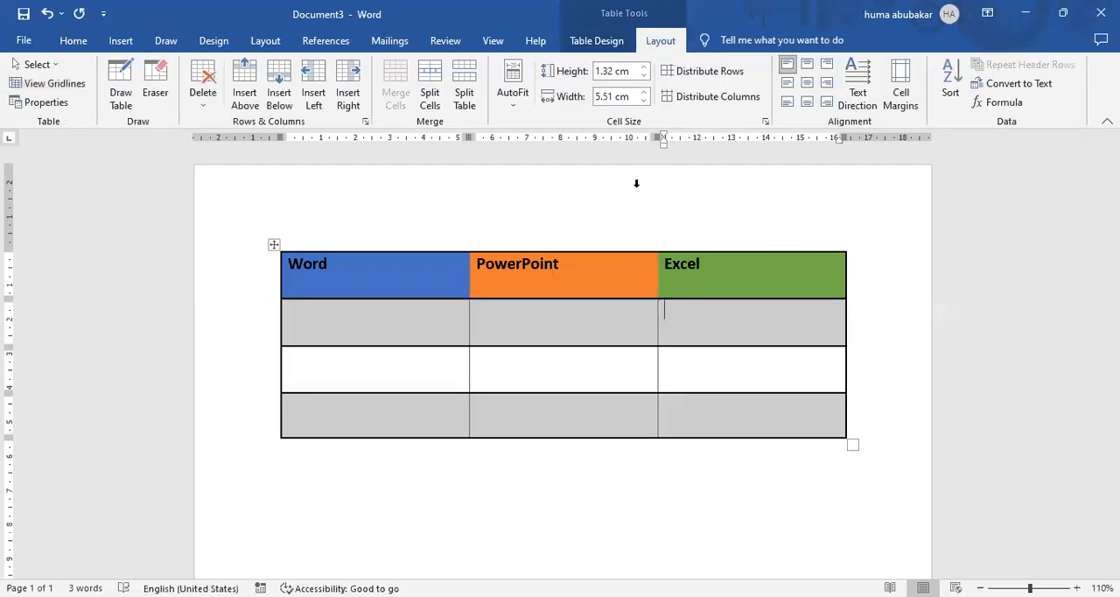
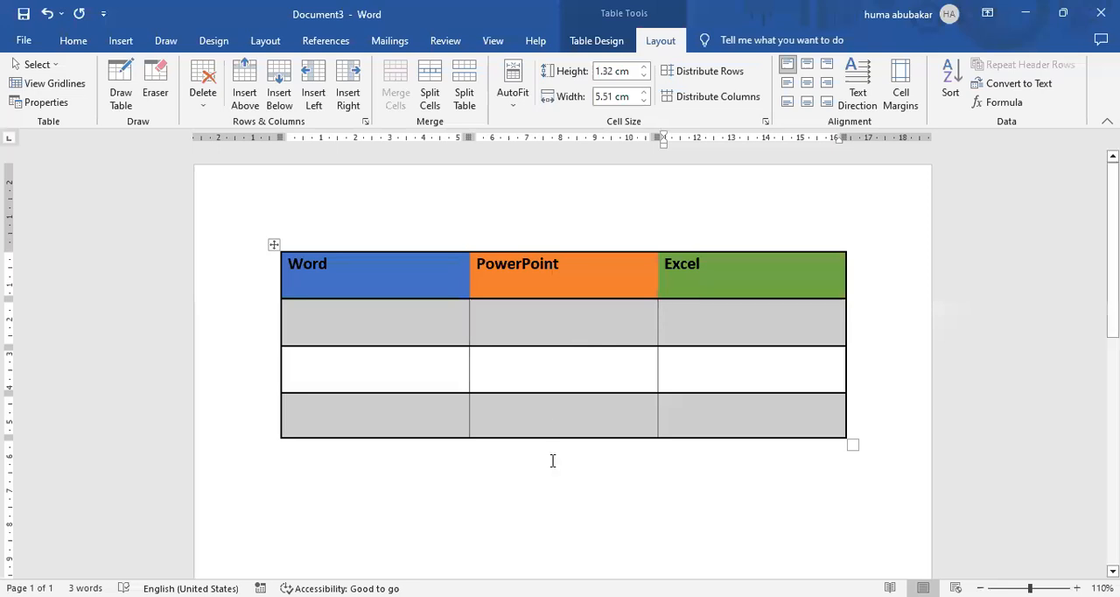
Centre the Word, PowerPoint and Excel headings horizontally in their cells, also trying right alignment.
drag(666, 271, 362, 276)
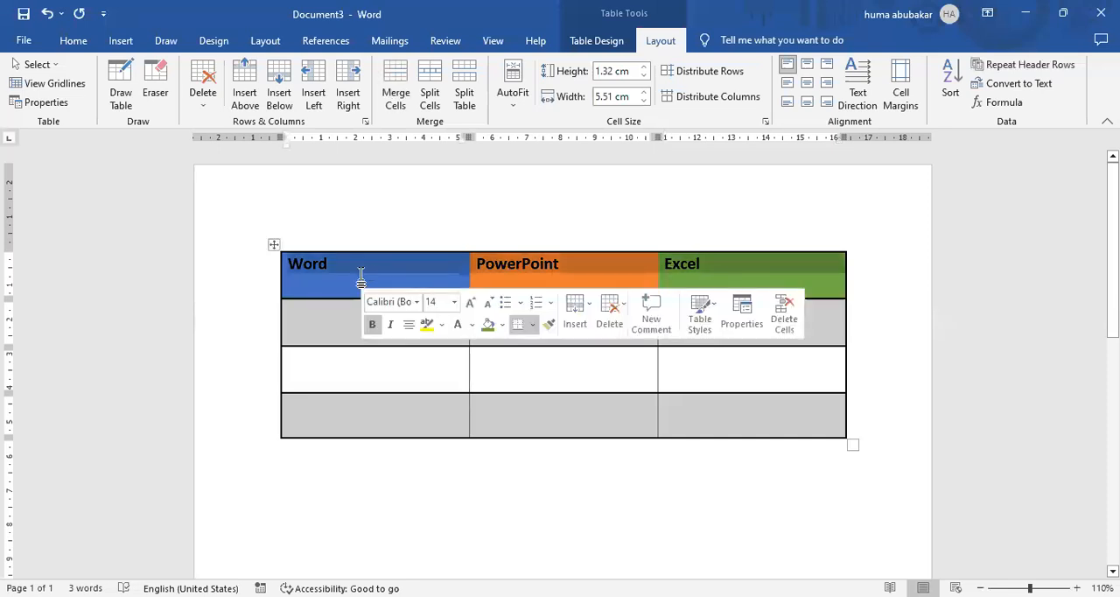
click(517, 435)
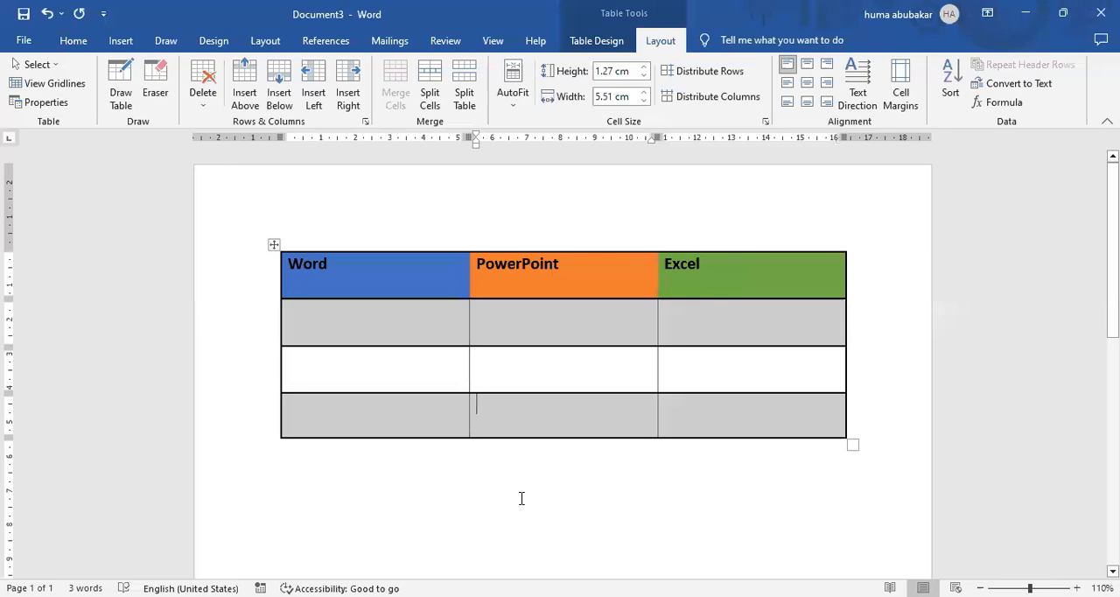
click(67, 42)
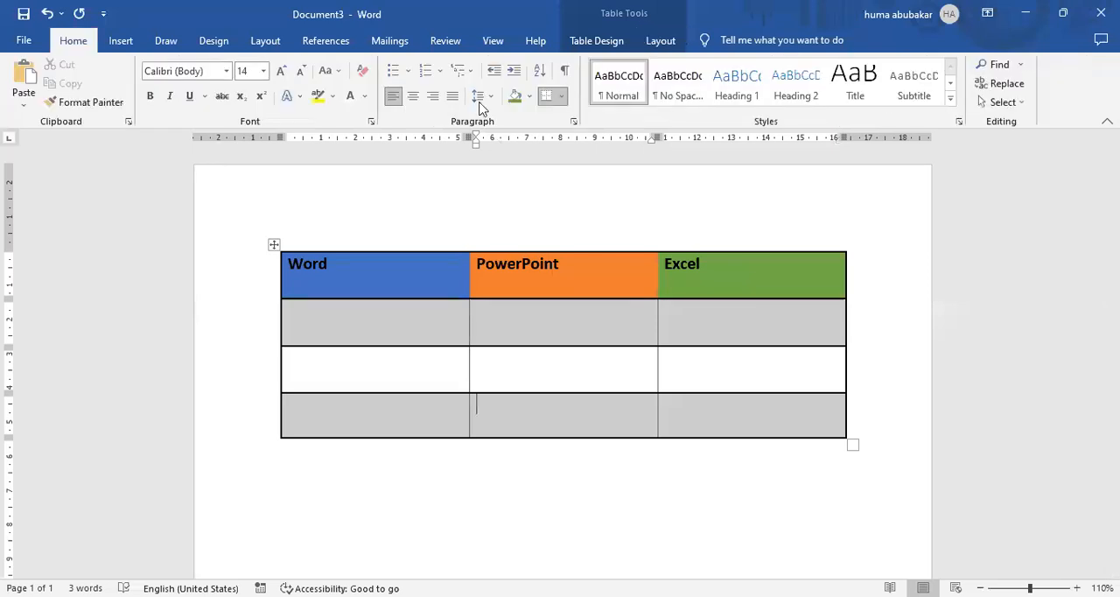
click(334, 270)
drag(292, 260, 747, 278)
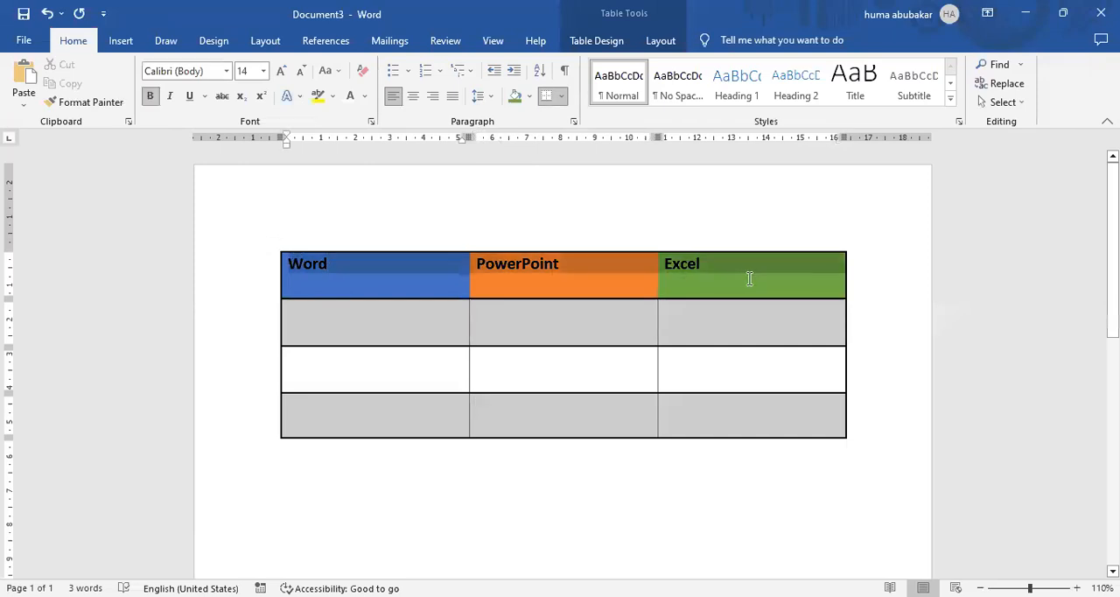
click(415, 97)
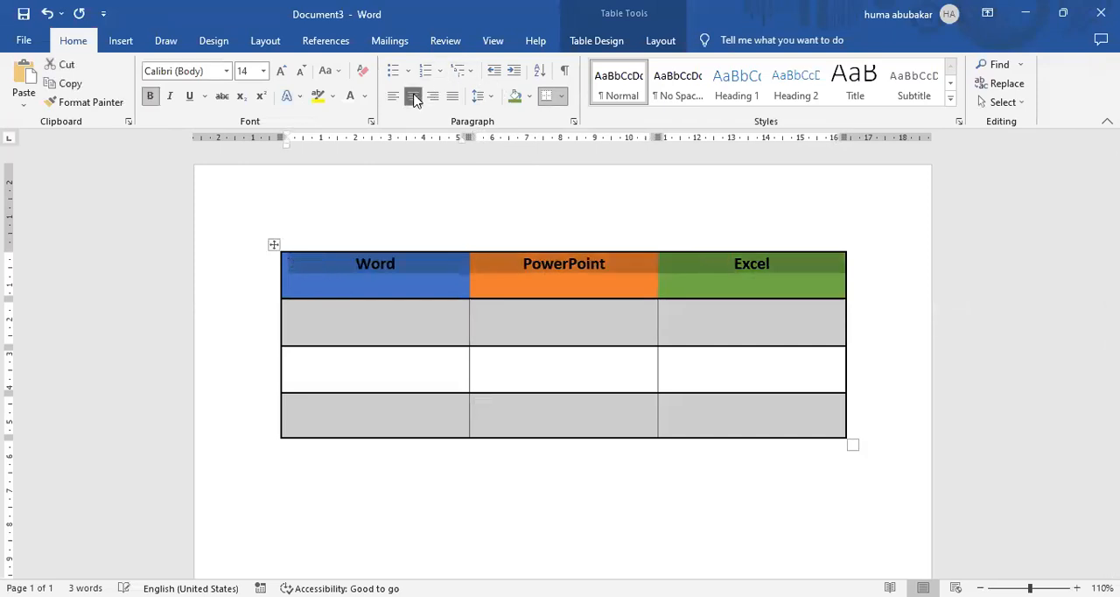
click(432, 96)
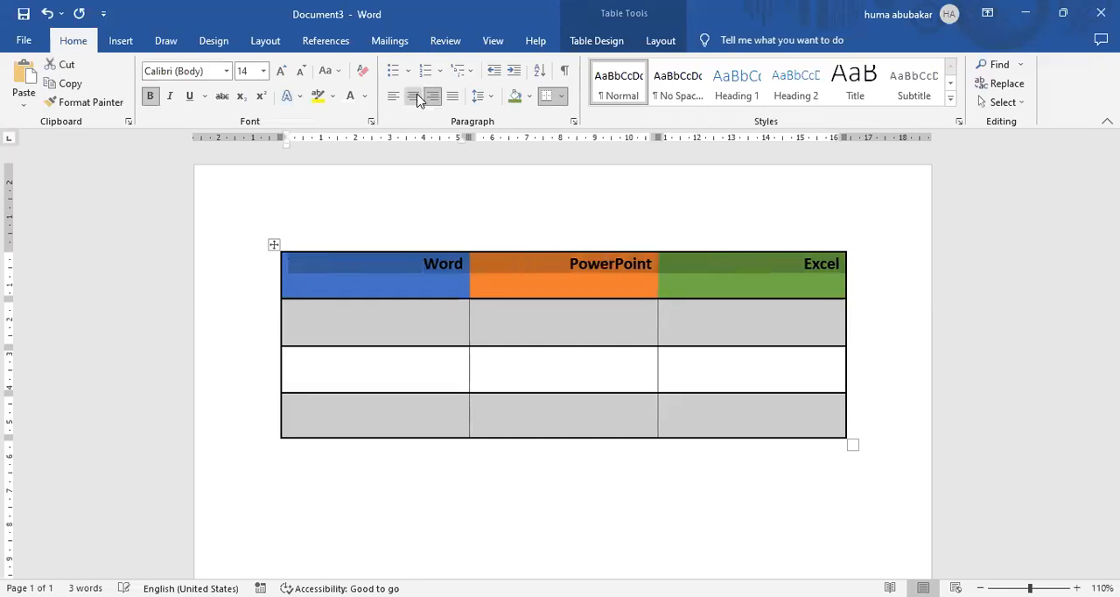
click(417, 97)
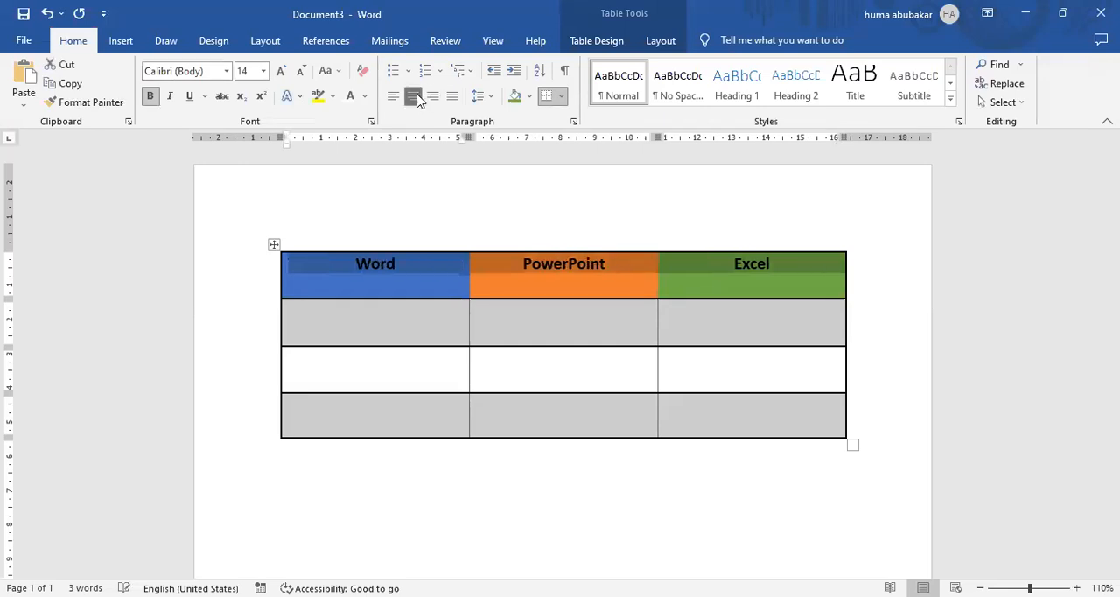
Try the rotated text directions on the heading row and return it to horizontal text at its original height.
click(661, 41)
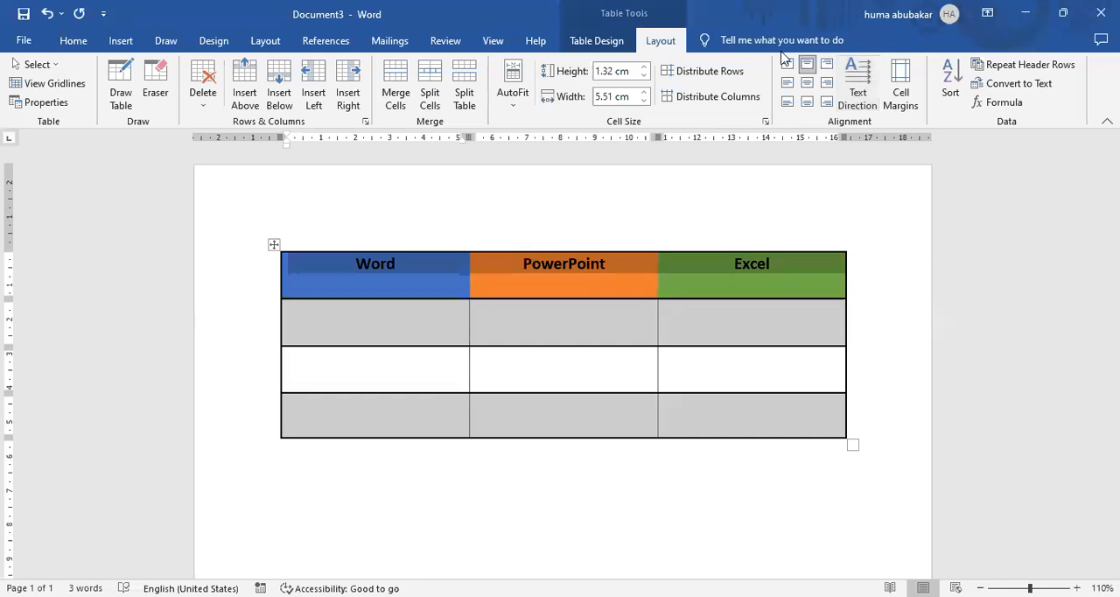
click(861, 75)
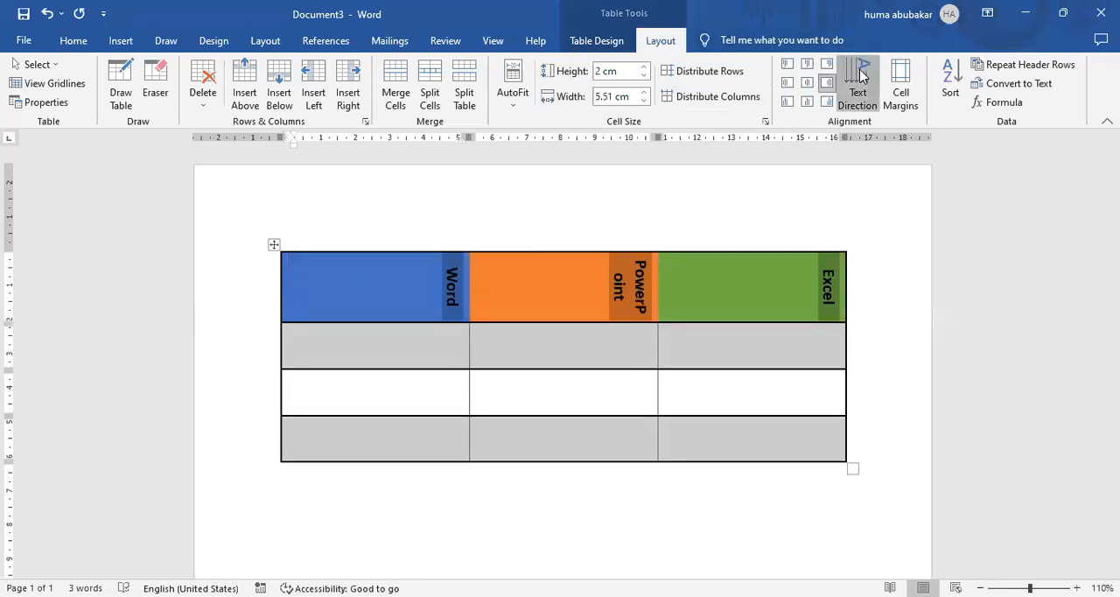
click(862, 75)
click(861, 75)
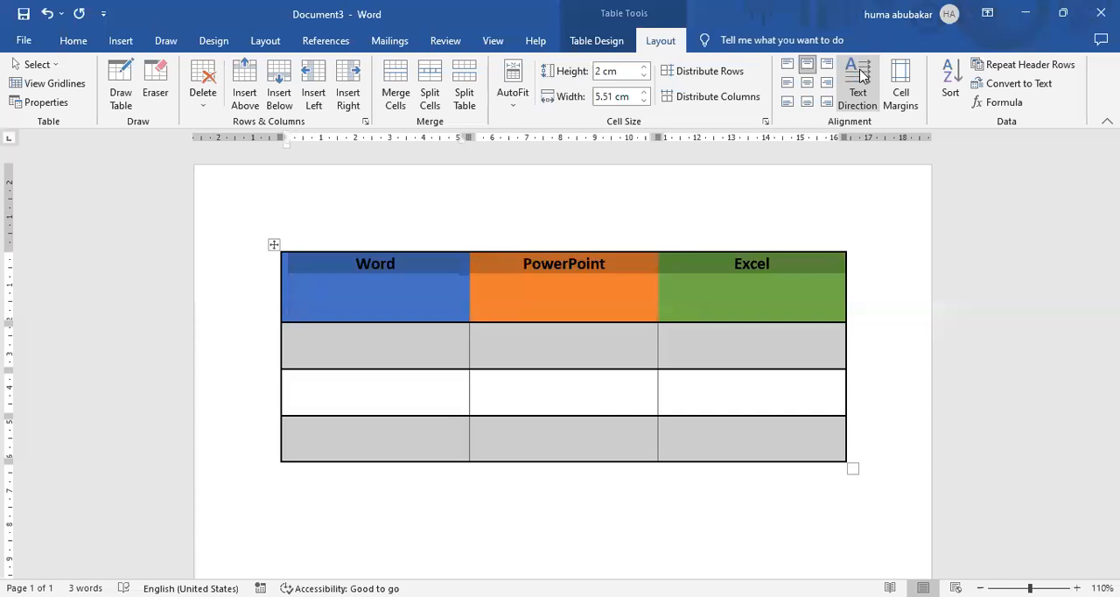
click(861, 75)
click(862, 75)
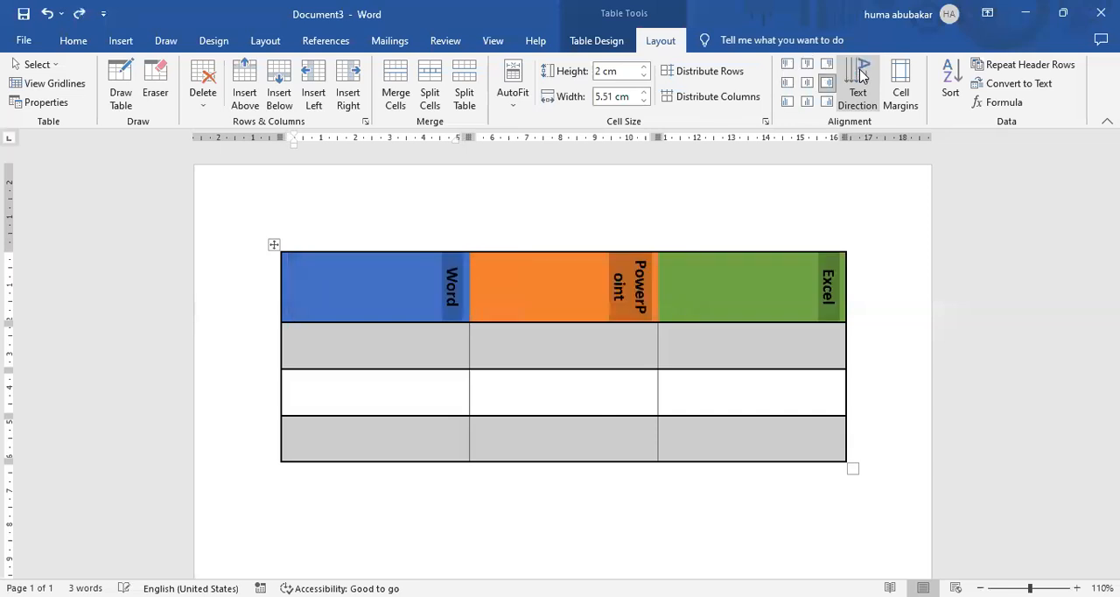
click(861, 76)
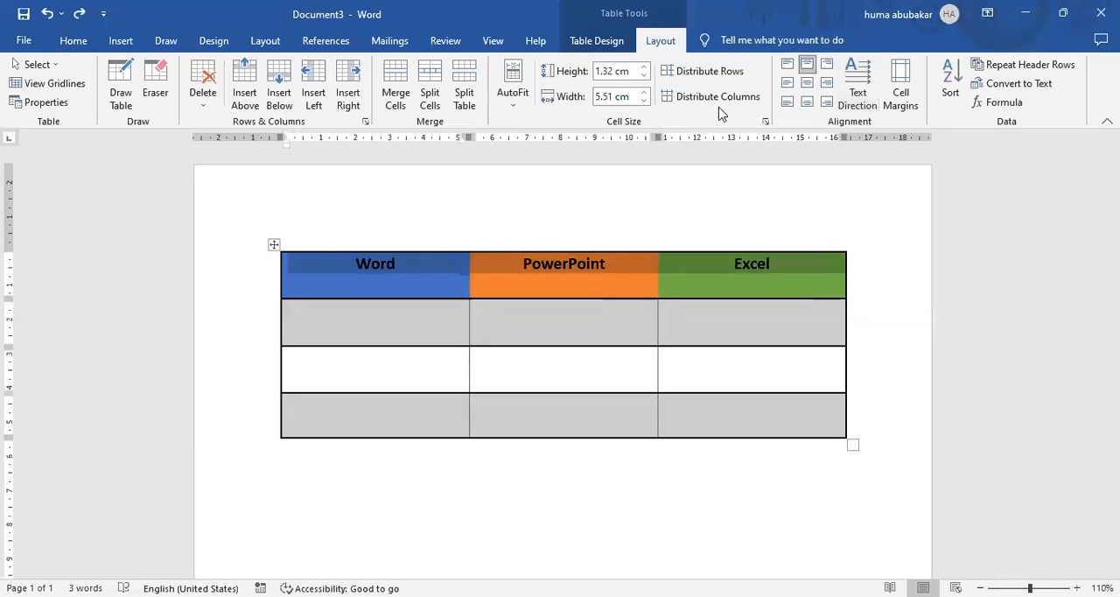
Try several cell alignments on the heading row and settle on centred both horizontally and vertically.
click(807, 85)
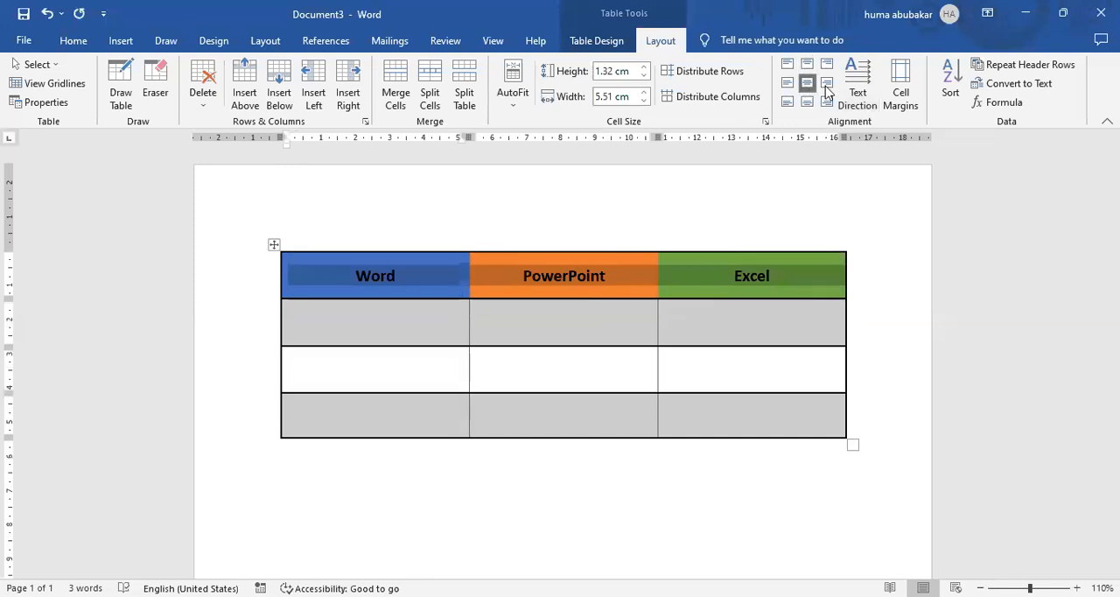
click(827, 86)
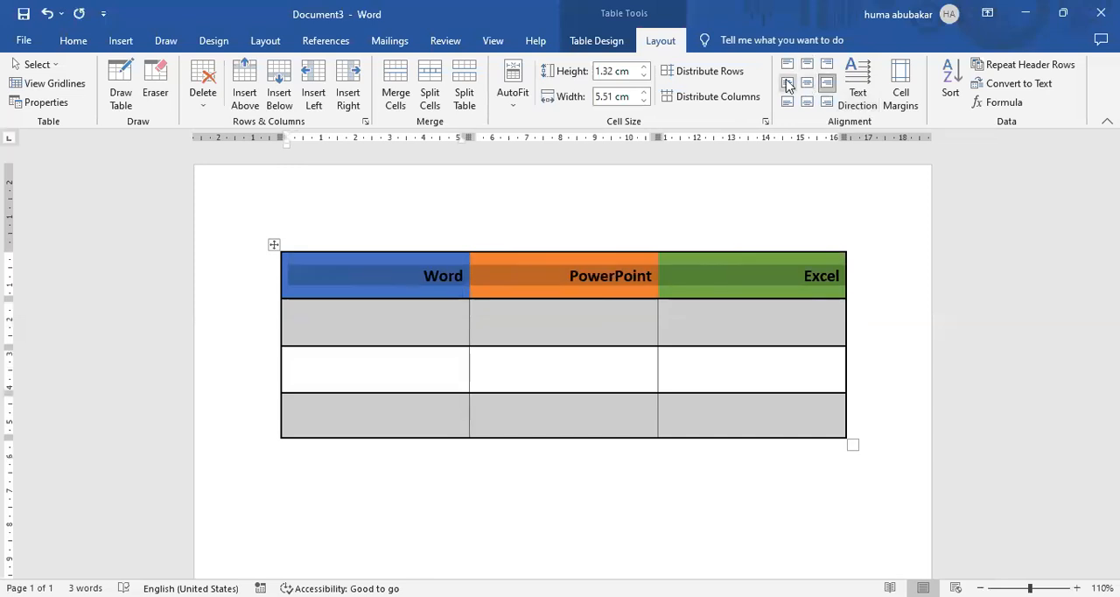
click(788, 82)
click(806, 102)
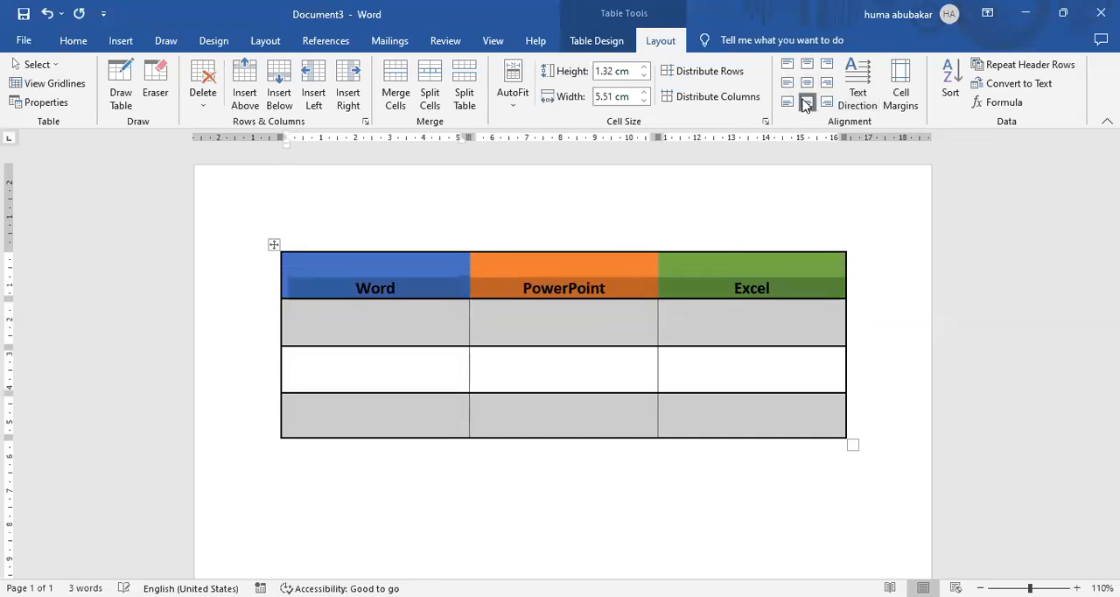
click(807, 69)
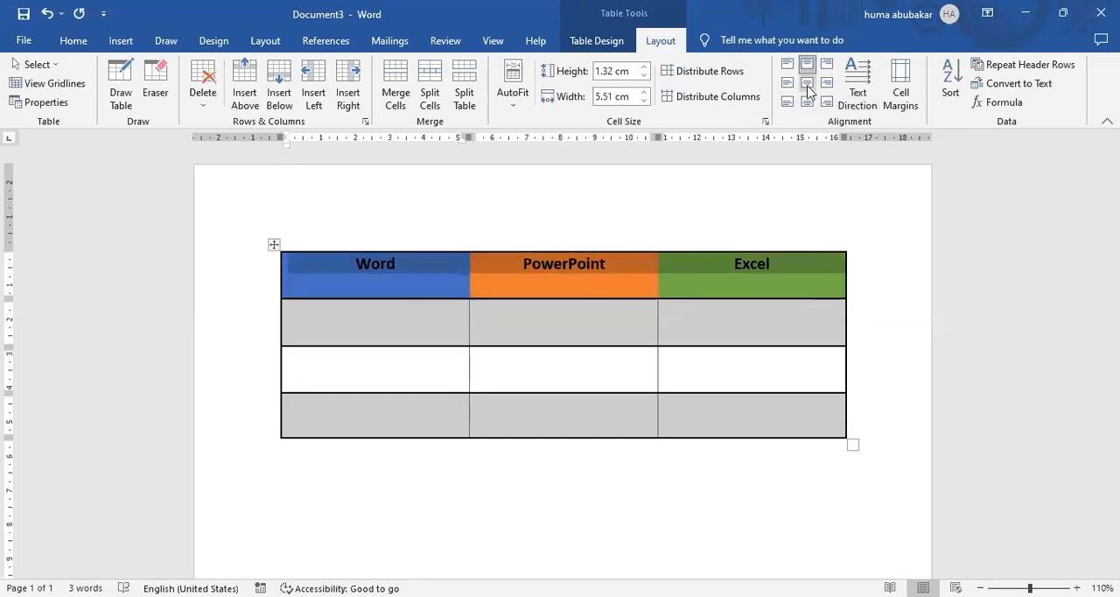
click(807, 84)
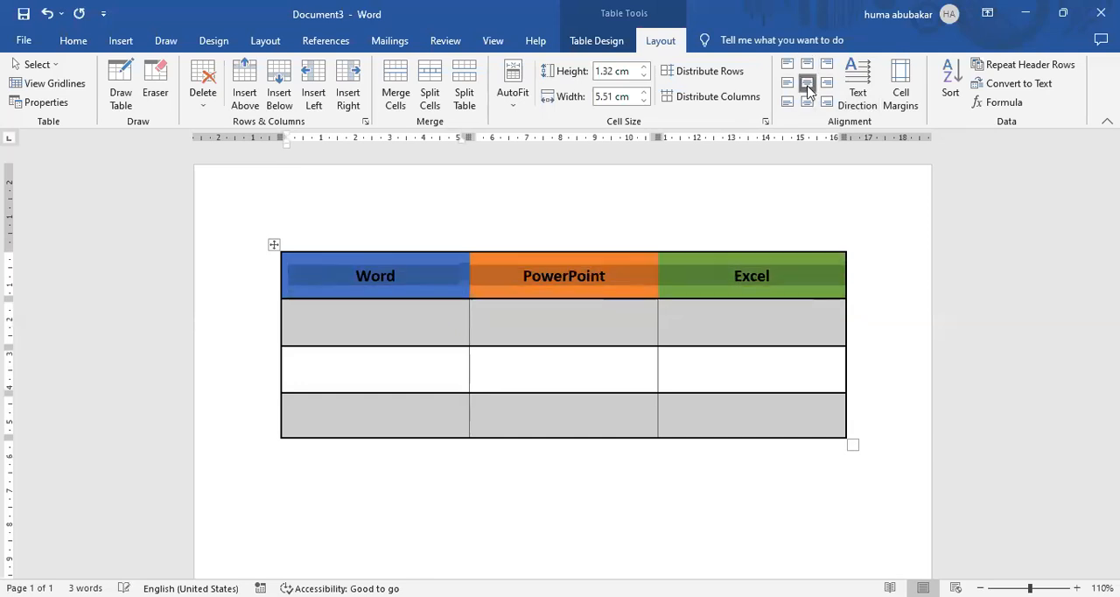
click(83, 42)
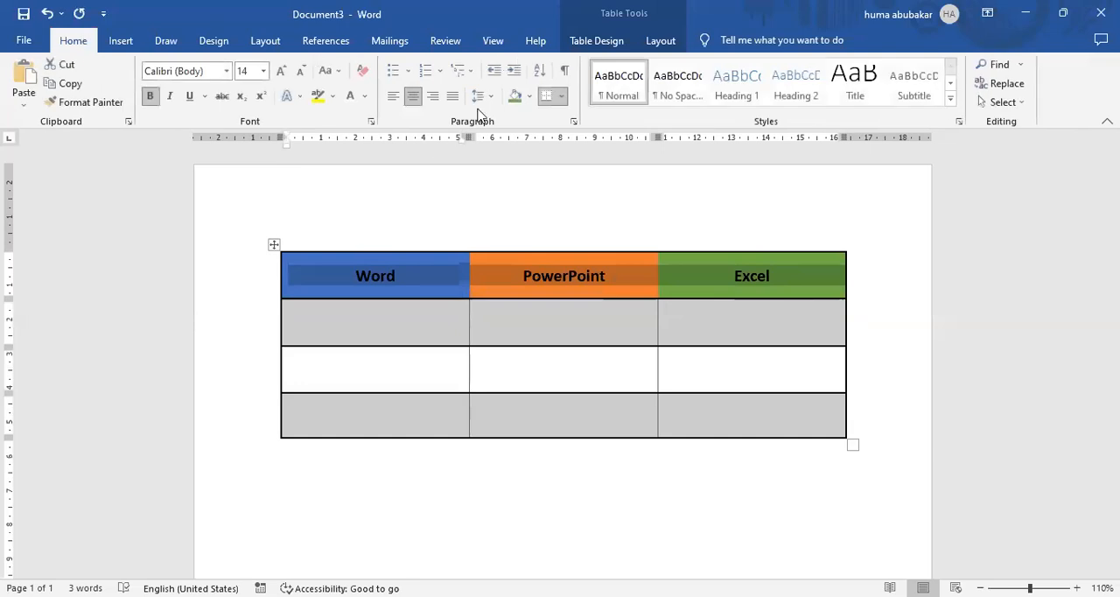
click(667, 42)
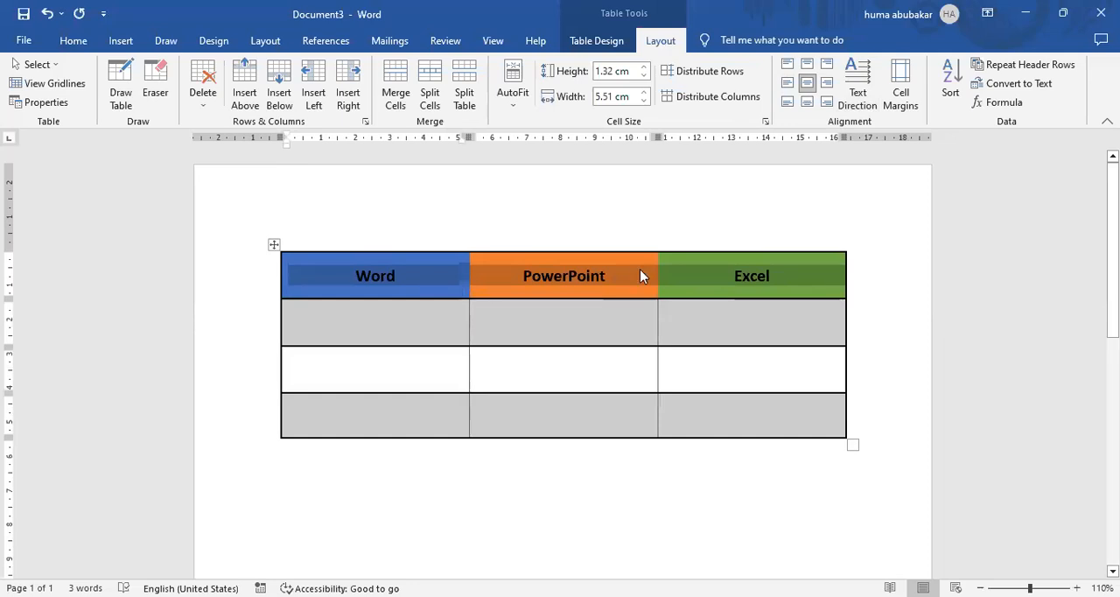
Shrink the whole table to columns about 4.16 cm wide and move it slightly up the page.
drag(851, 447, 711, 429)
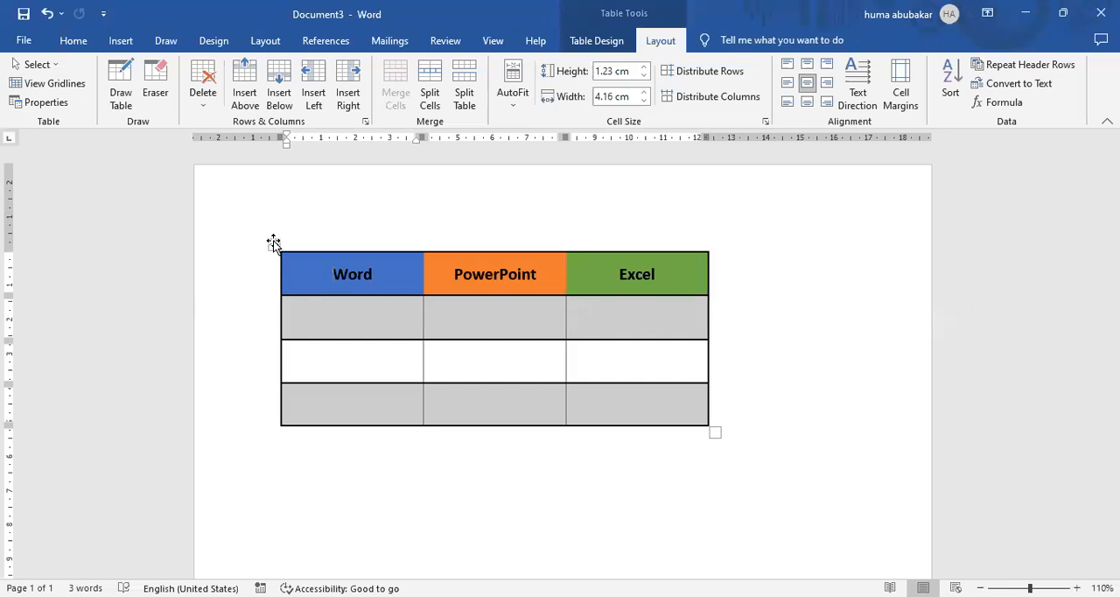
mouse_move(274, 245)
mouse_down()
mouse_move(278, 358)
mouse_move(275, 238)
mouse_up()
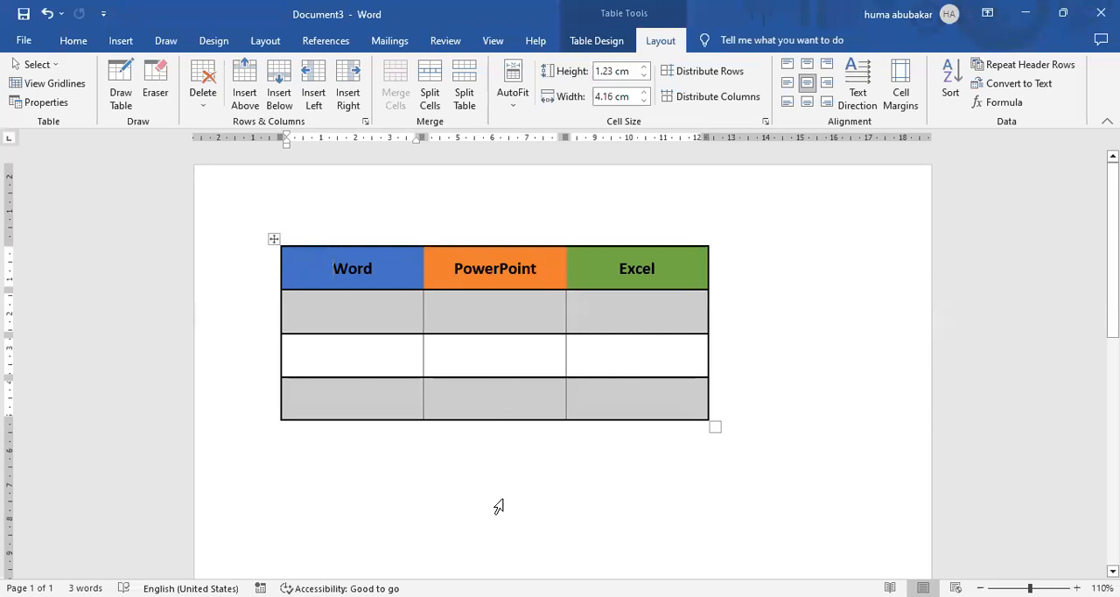
Insert a column to the right of the Excel column and another to the left of the PowerPoint column.
click(603, 270)
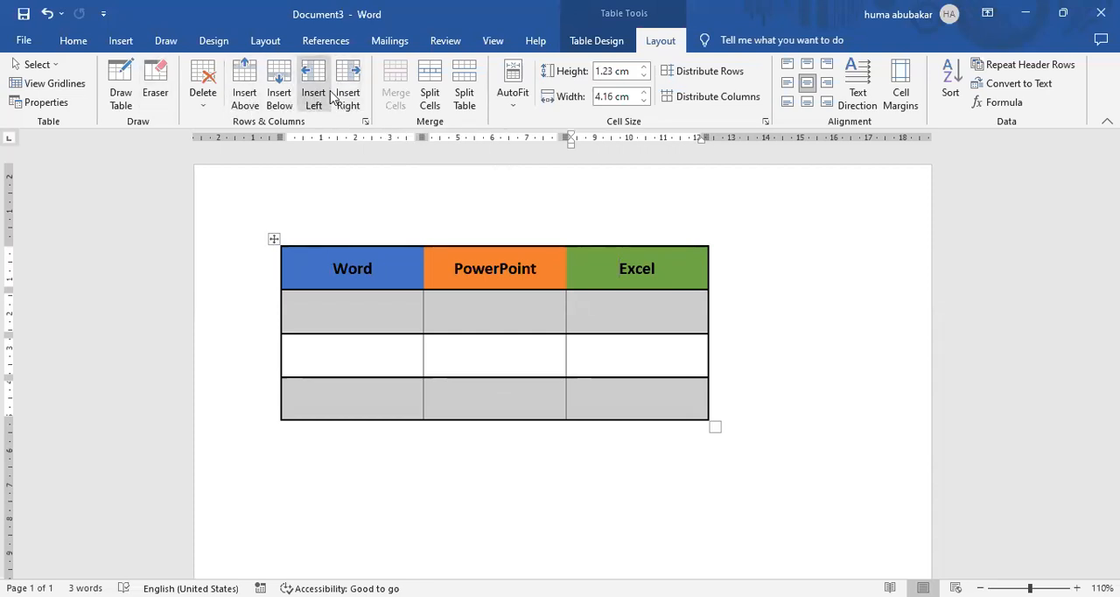
click(342, 98)
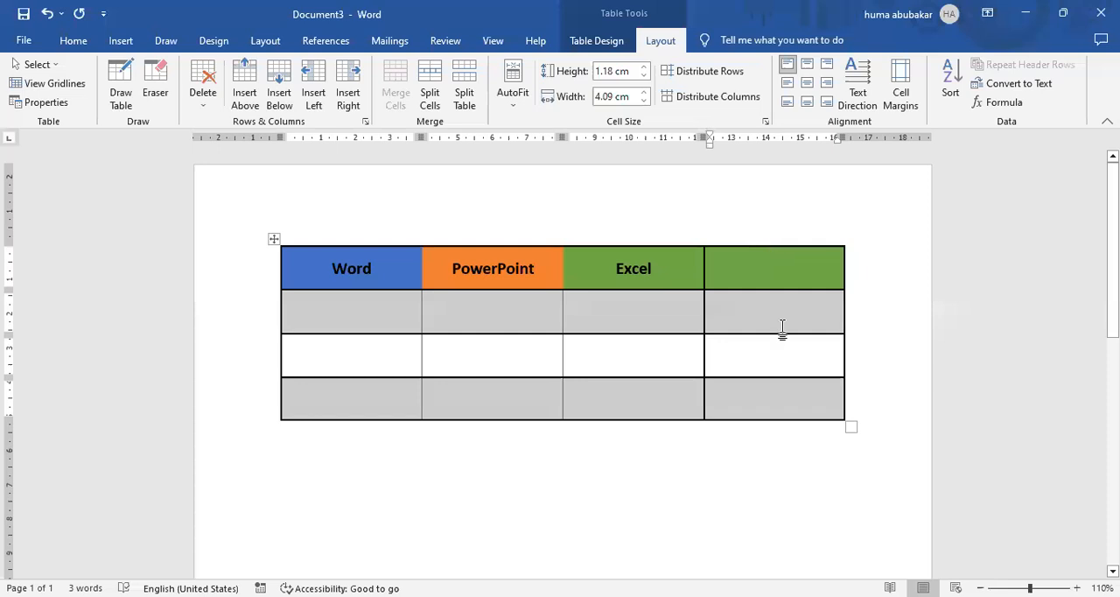
click(445, 254)
click(316, 95)
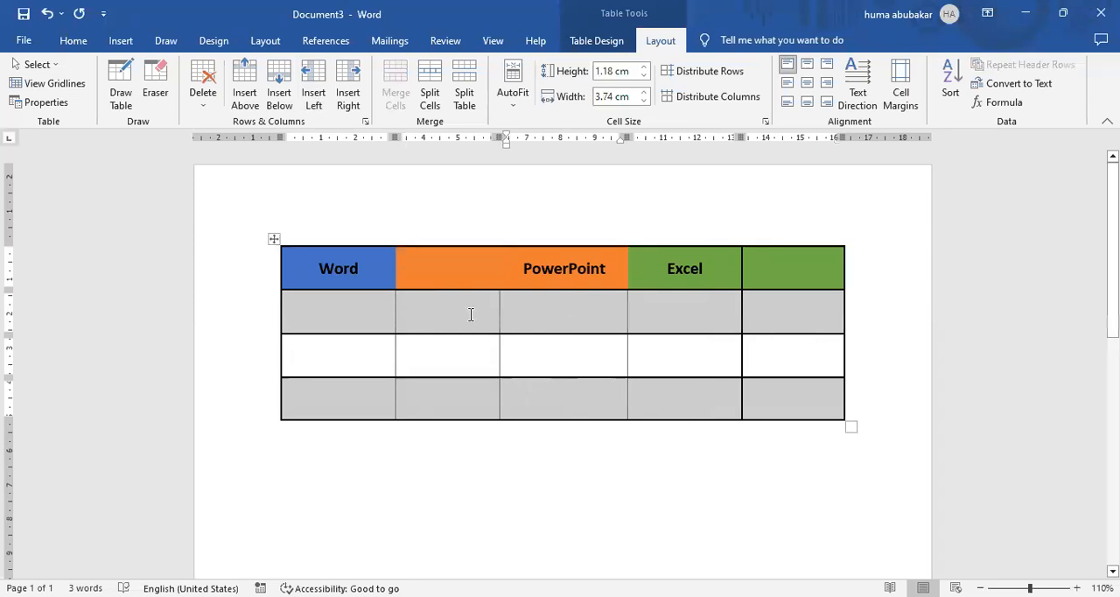
Insert a row below the table's third row and another above the heading row.
click(406, 349)
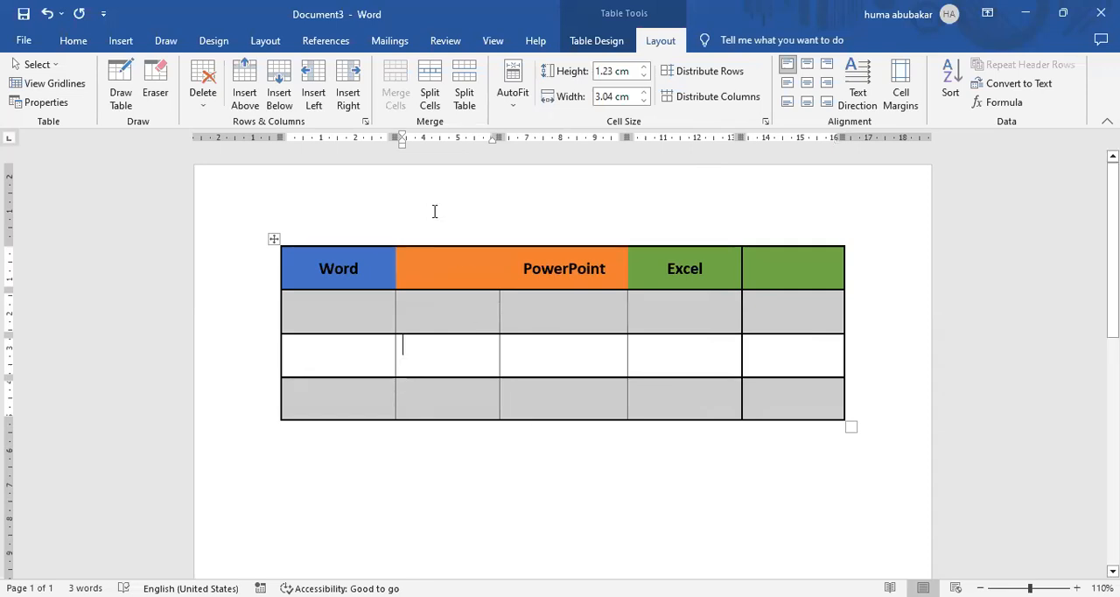
click(280, 94)
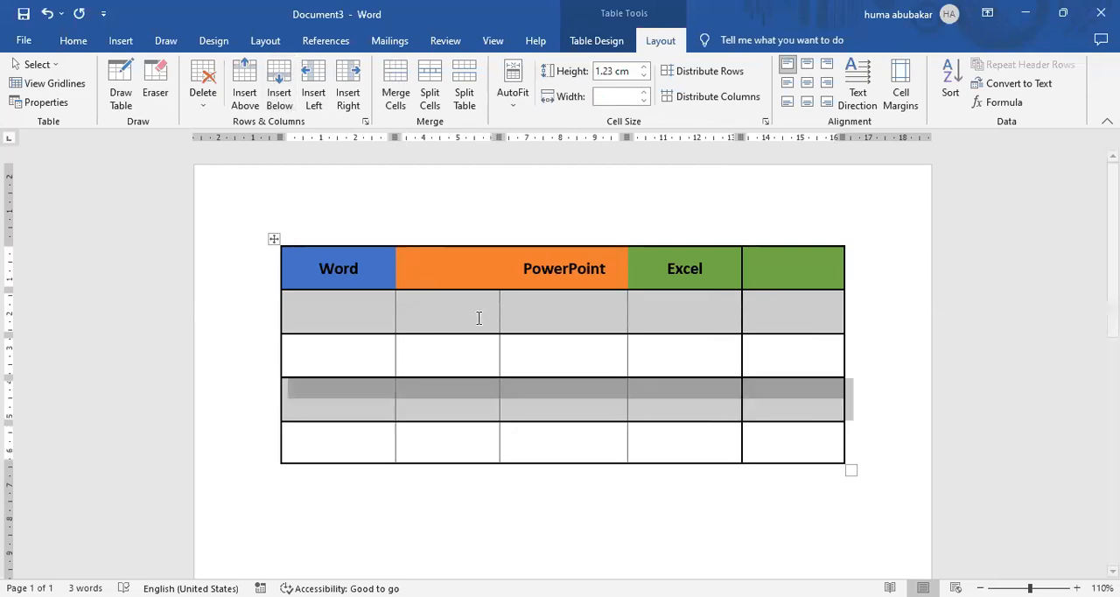
click(519, 398)
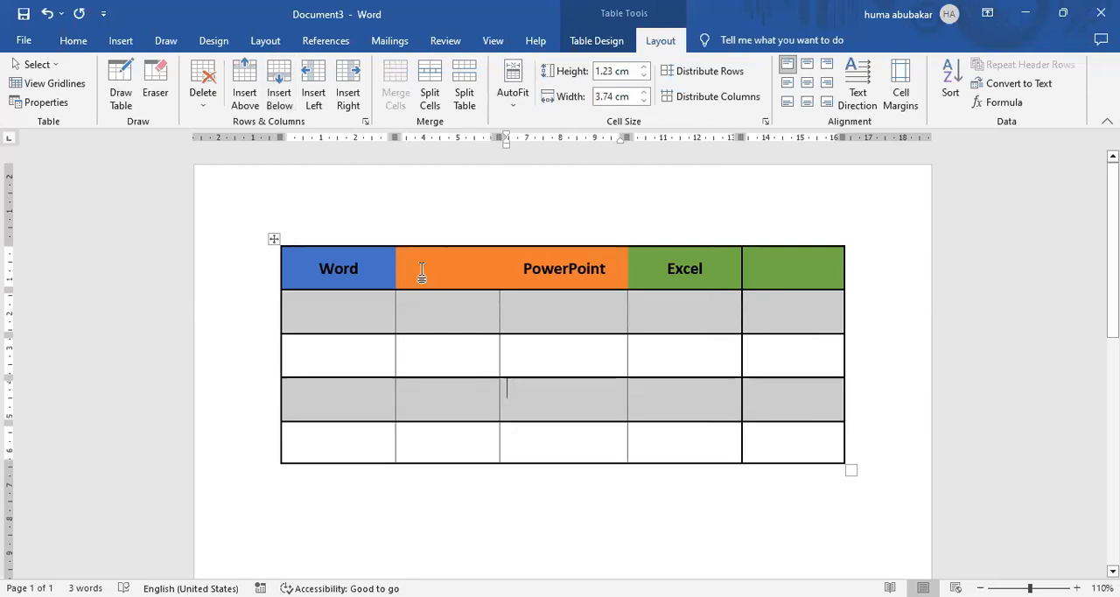
click(371, 260)
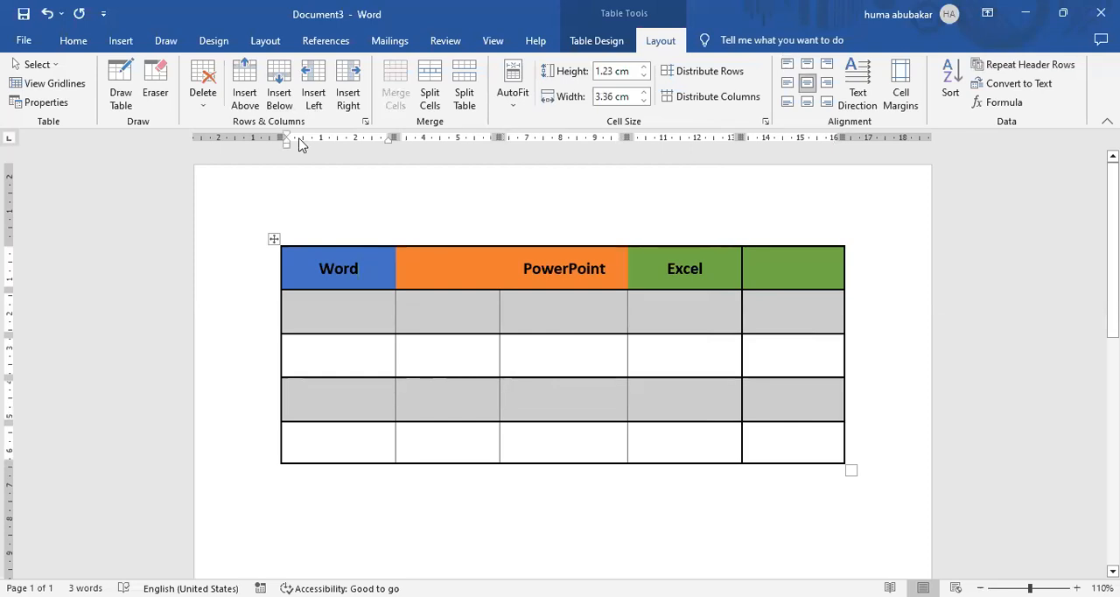
click(248, 93)
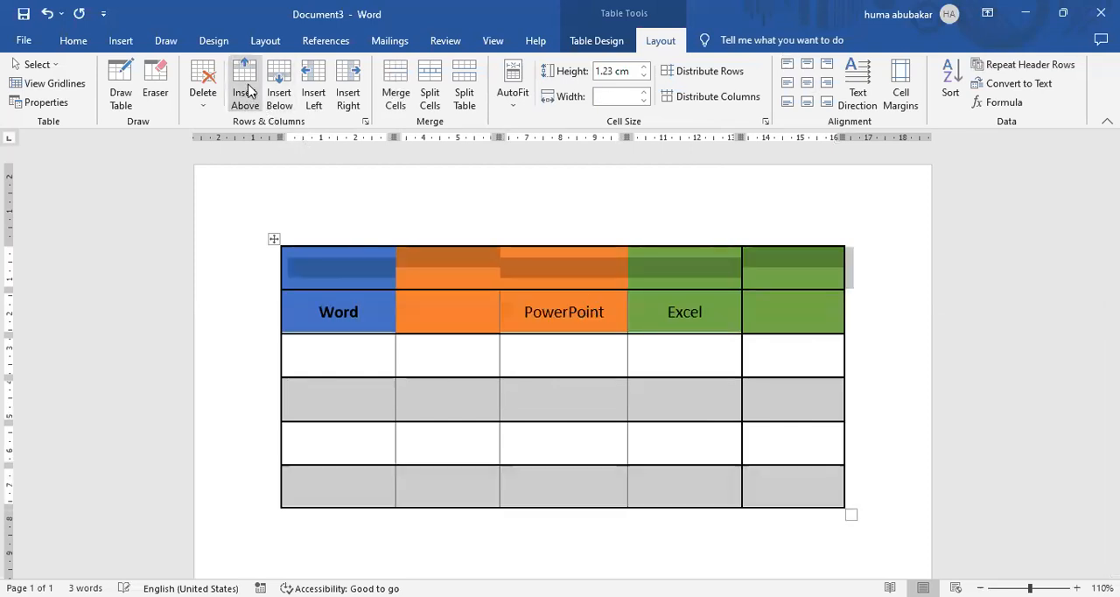
click(554, 449)
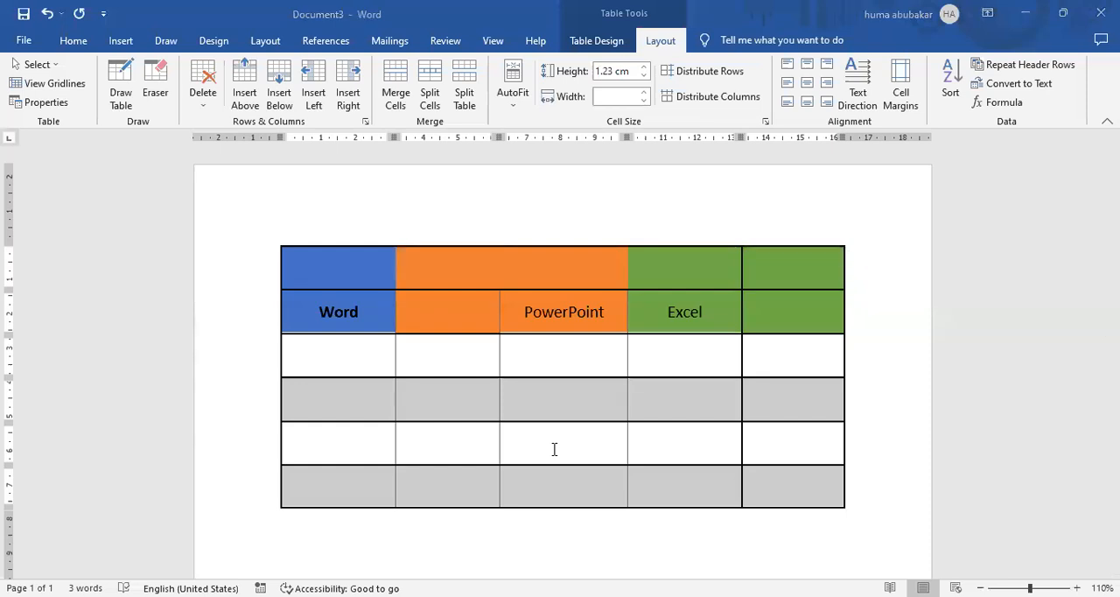
click(613, 267)
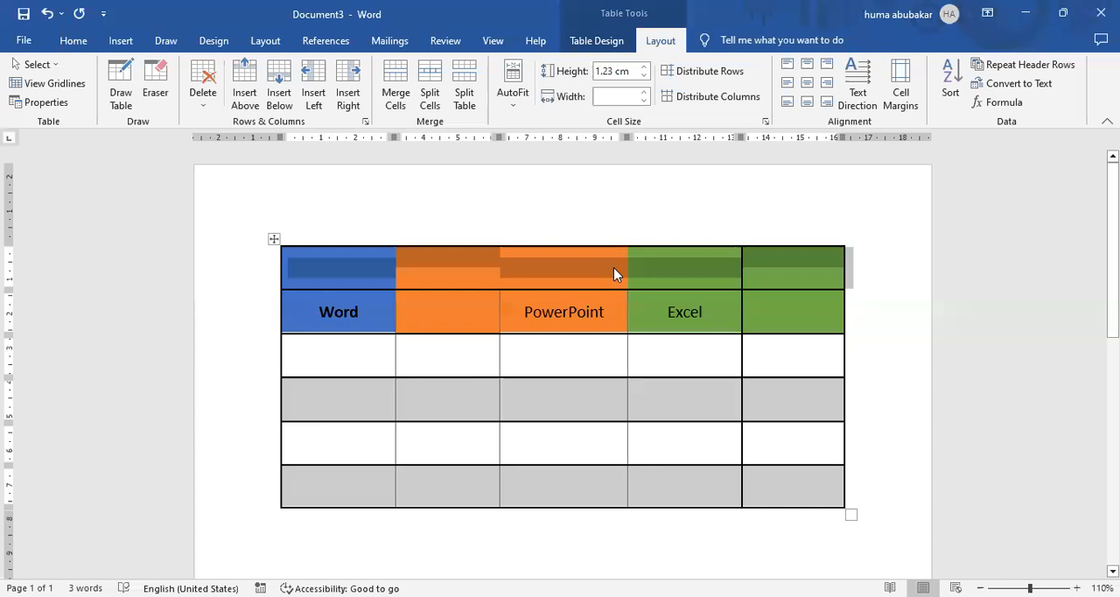
click(605, 374)
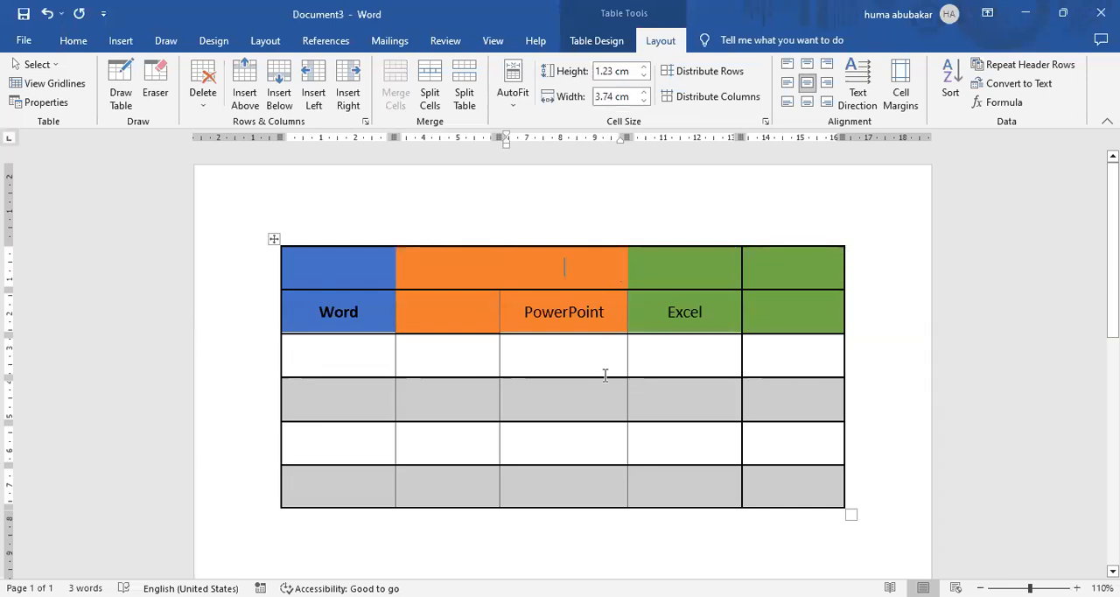
Try applying the first grey banded table style with the top two rows selected, and undo it.
drag(341, 266, 853, 308)
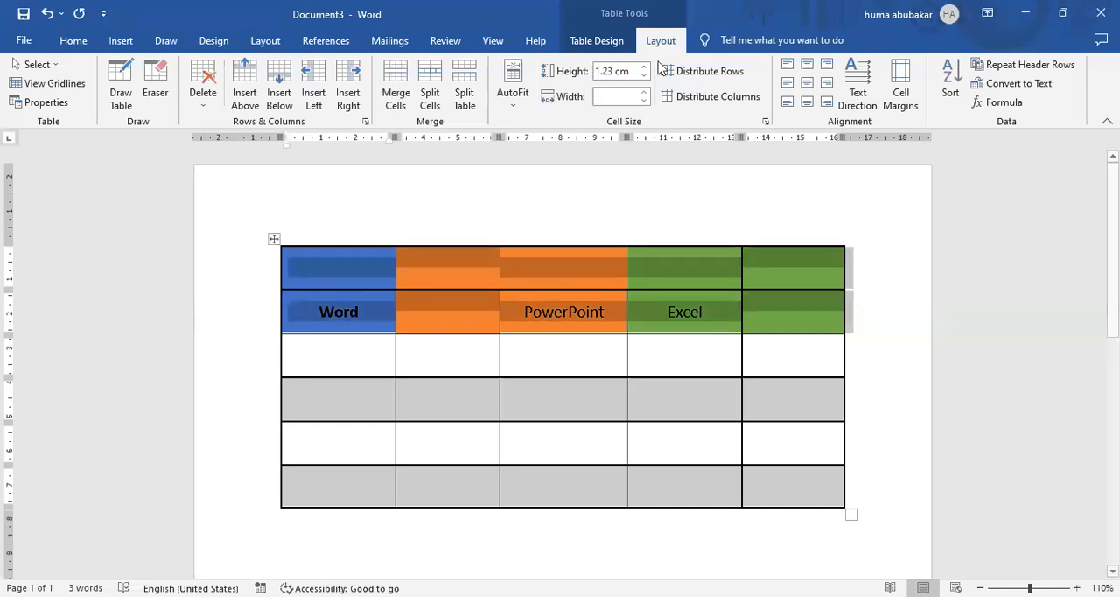
click(612, 44)
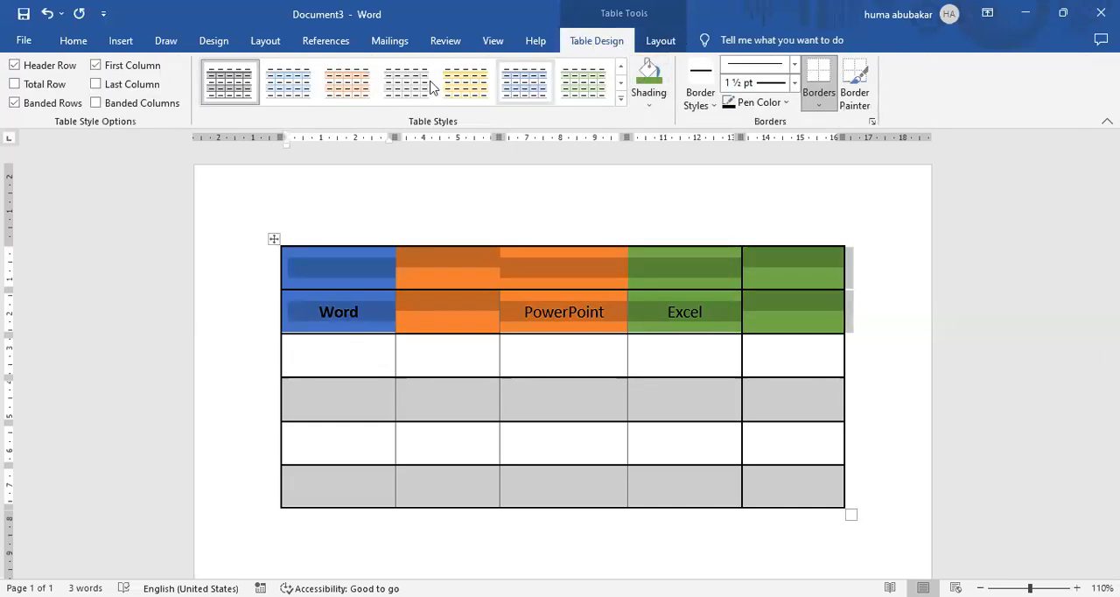
click(229, 83)
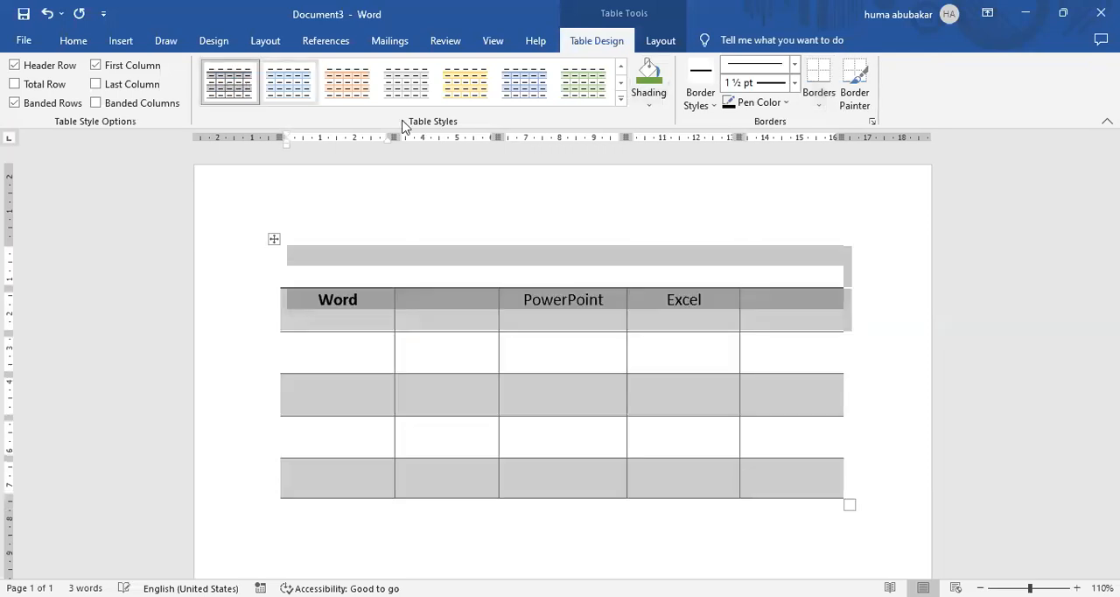
key(ctrl+z)
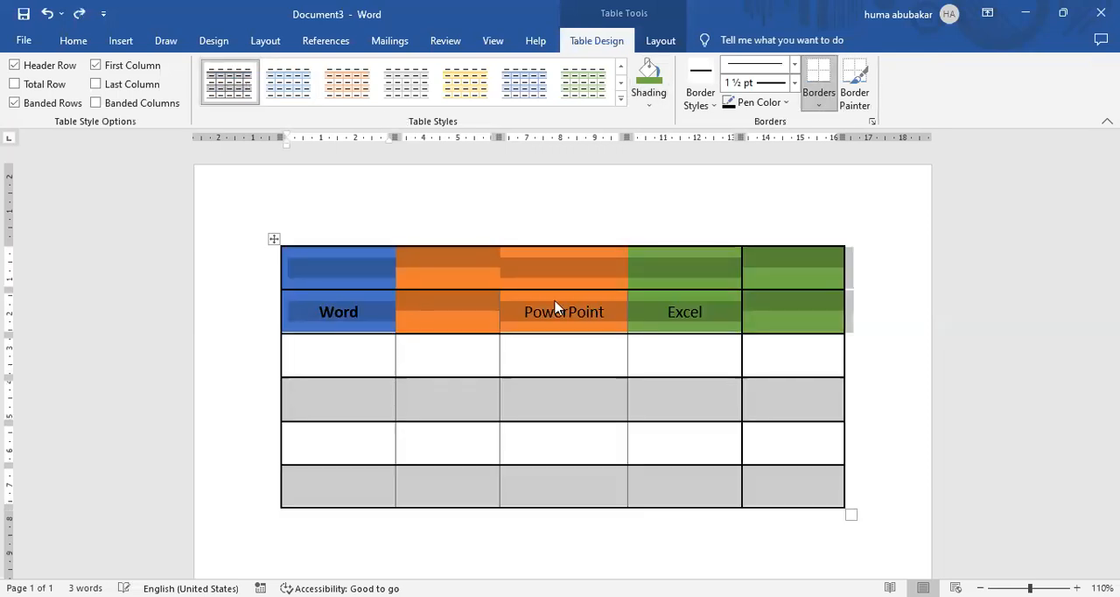
click(563, 312)
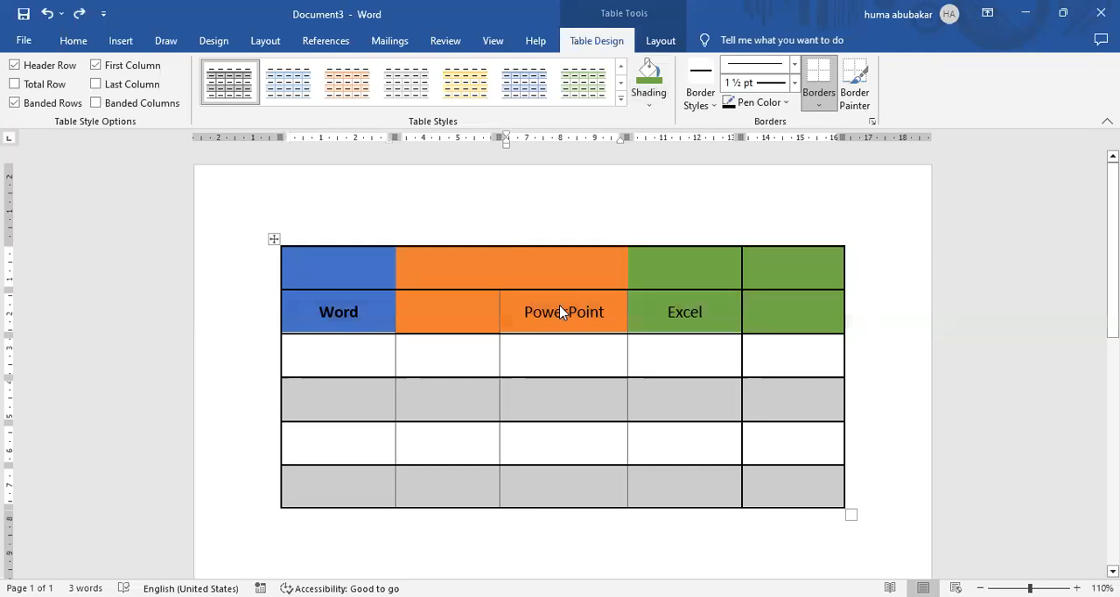
Split the cell directly below Excel into 2 columns and 1 row.
click(658, 42)
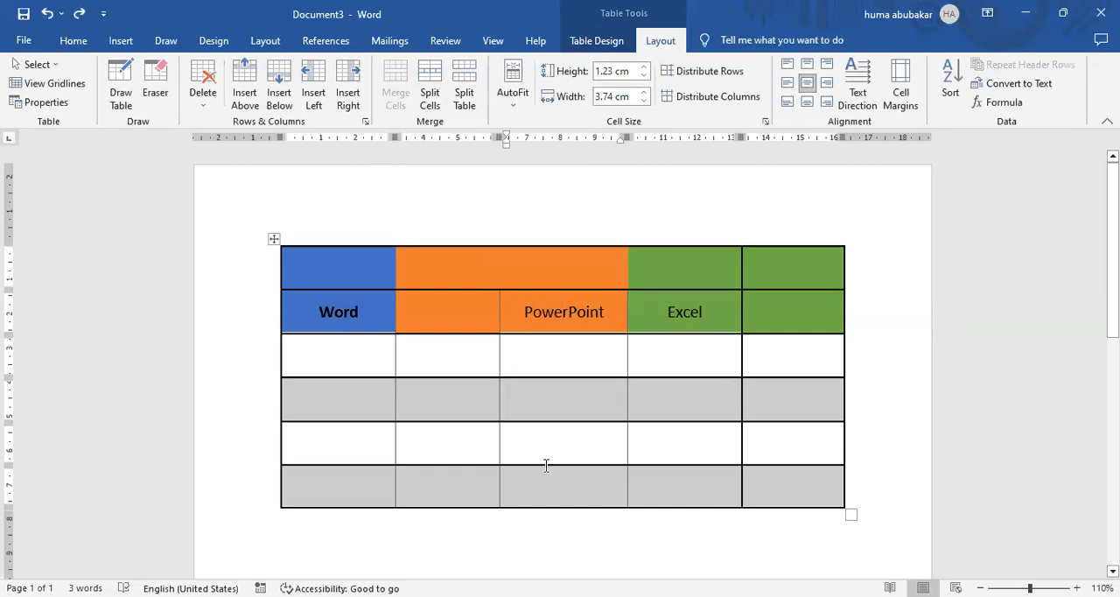
click(681, 352)
drag(674, 353, 725, 339)
key(ctrl+a)
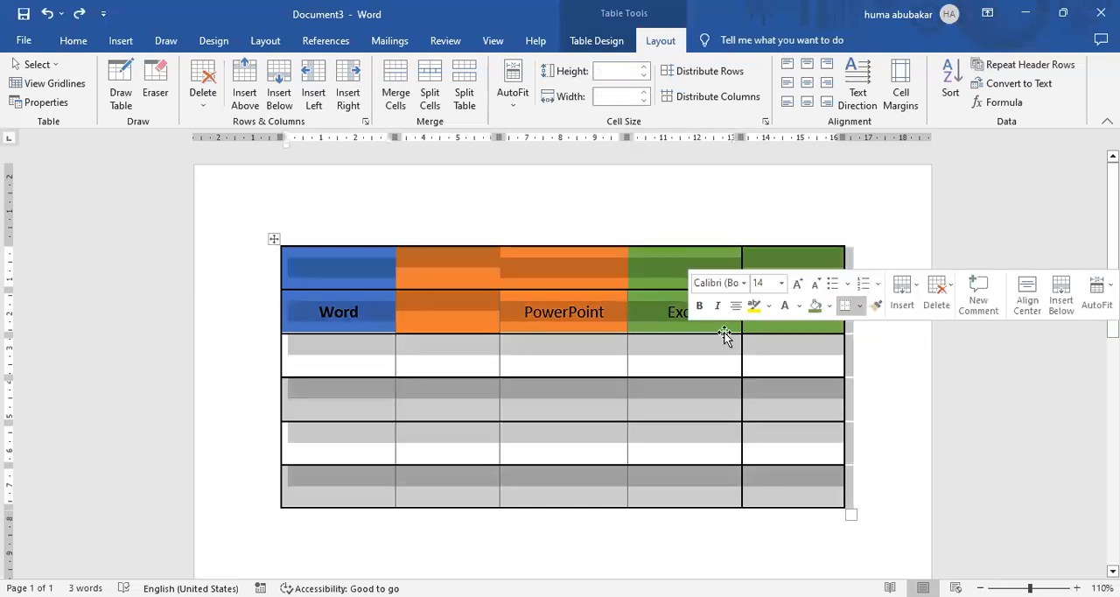
click(717, 354)
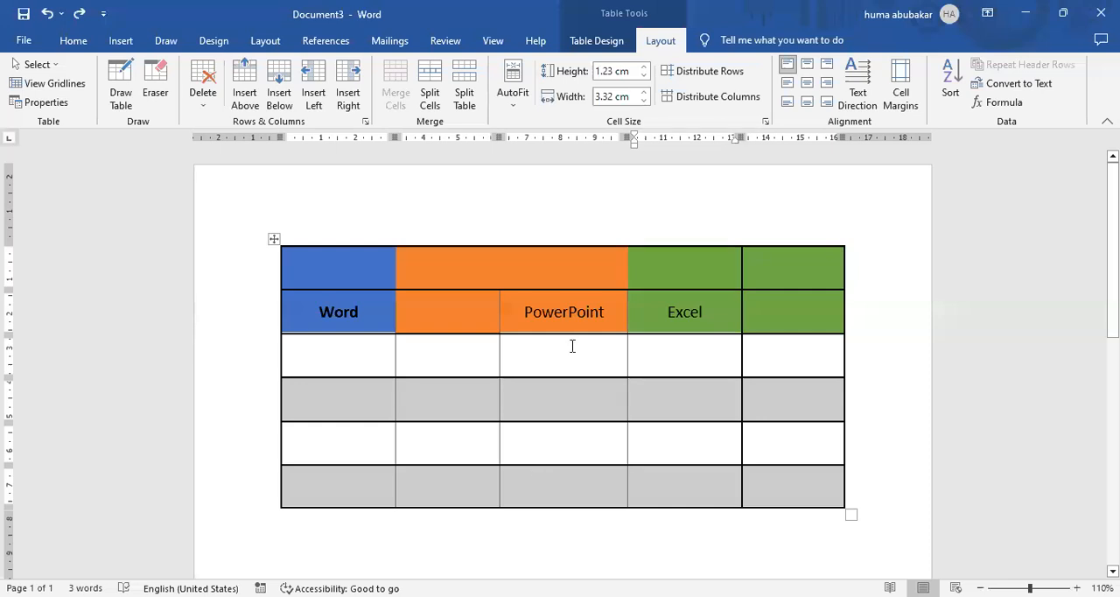
click(434, 96)
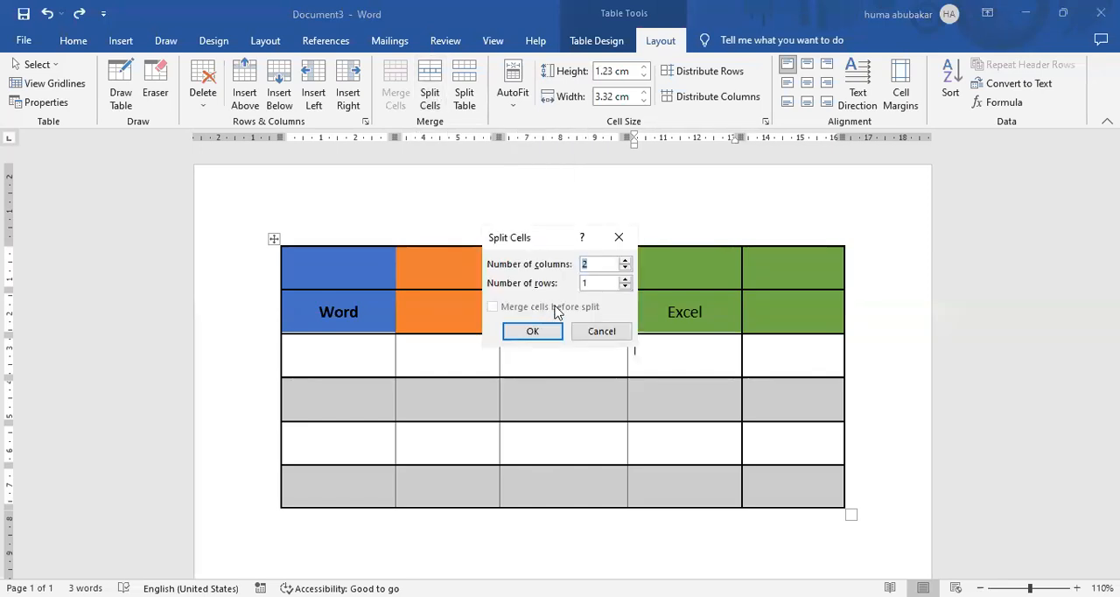
click(597, 261)
click(541, 333)
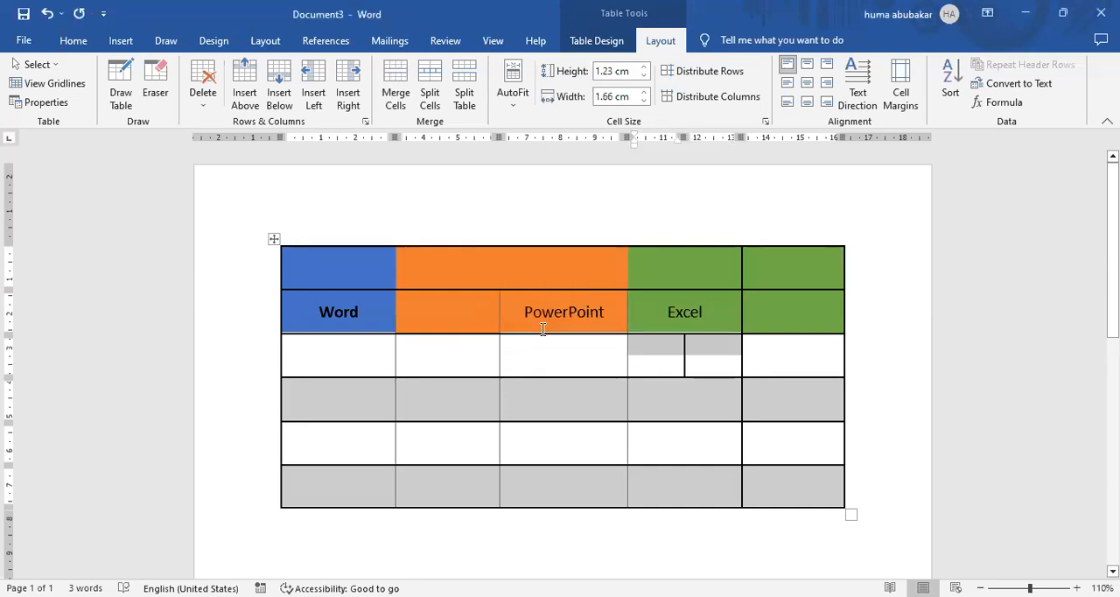
Merge the second and third cells of the row below the headings into one cell.
click(668, 352)
mouse_move(669, 353)
mouse_down()
mouse_move(713, 353)
mouse_move(689, 348)
mouse_up()
click(671, 454)
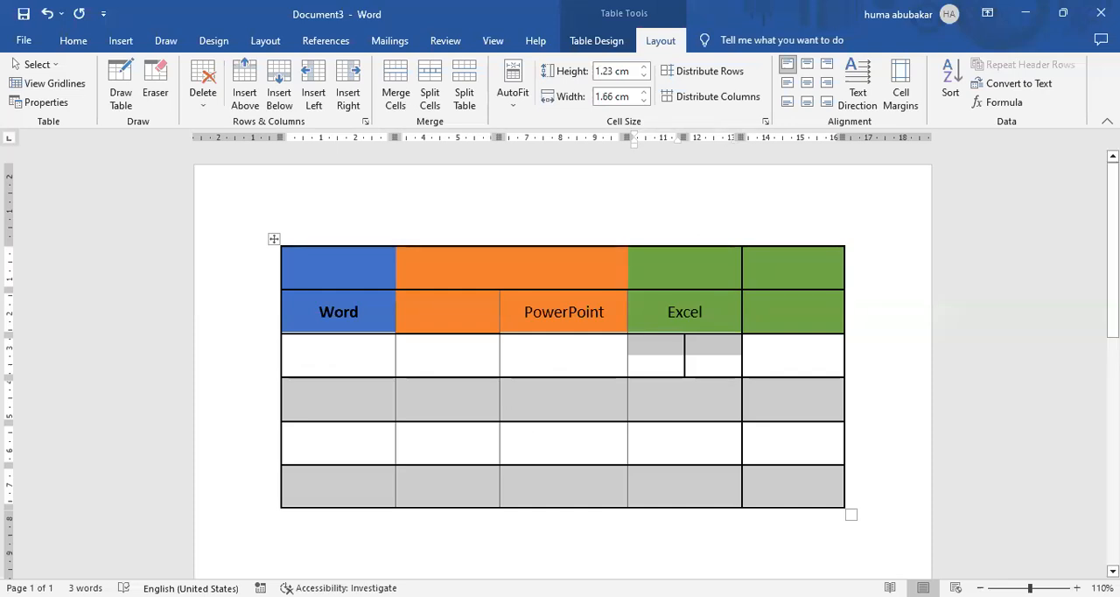
click(605, 362)
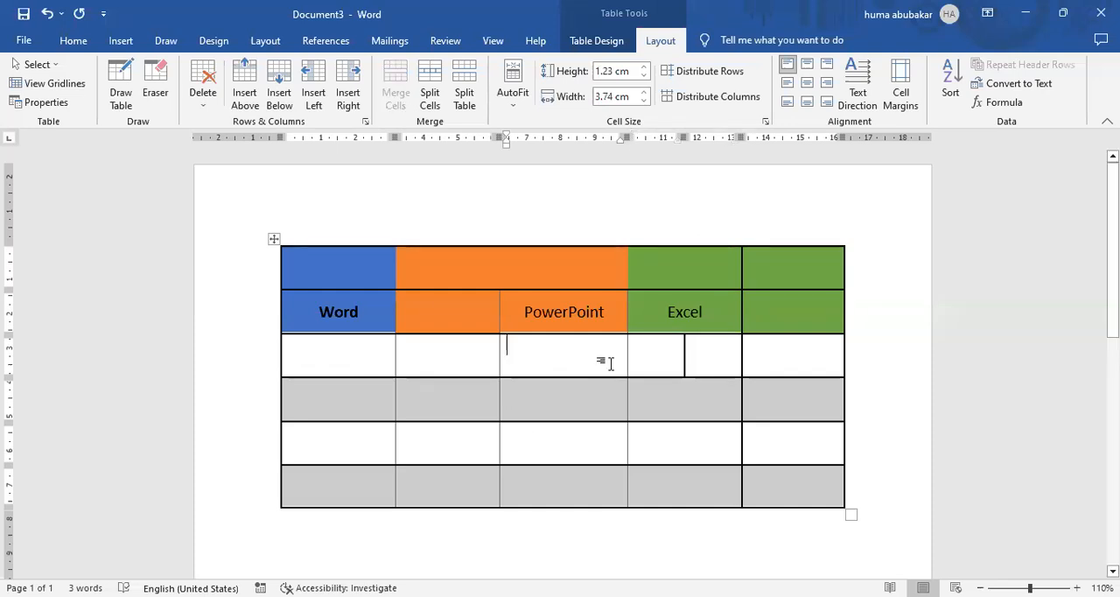
drag(477, 352, 557, 354)
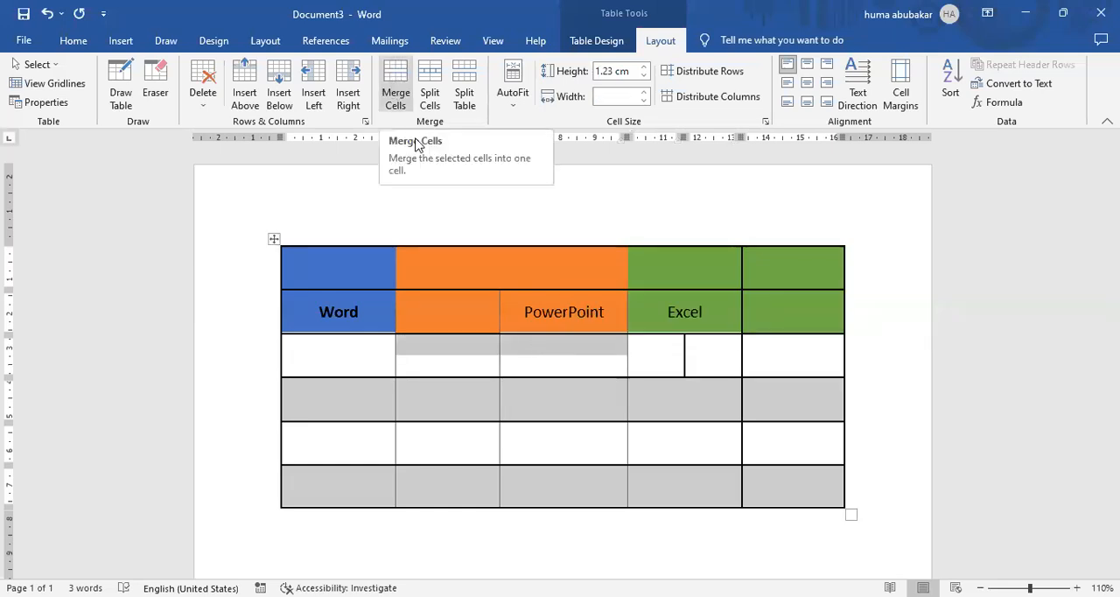
click(468, 348)
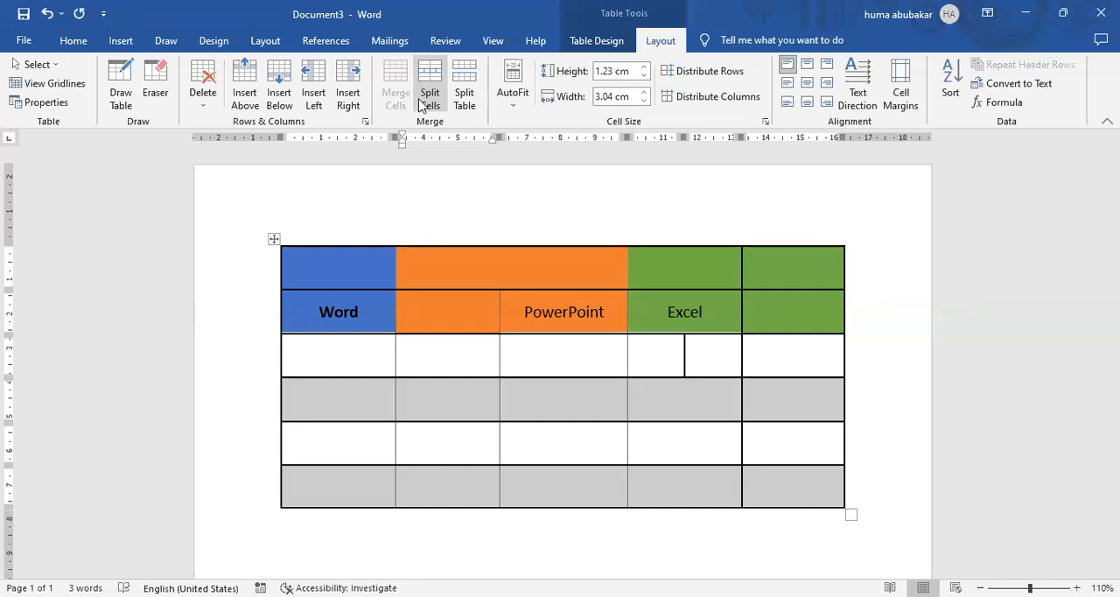
drag(441, 362, 531, 365)
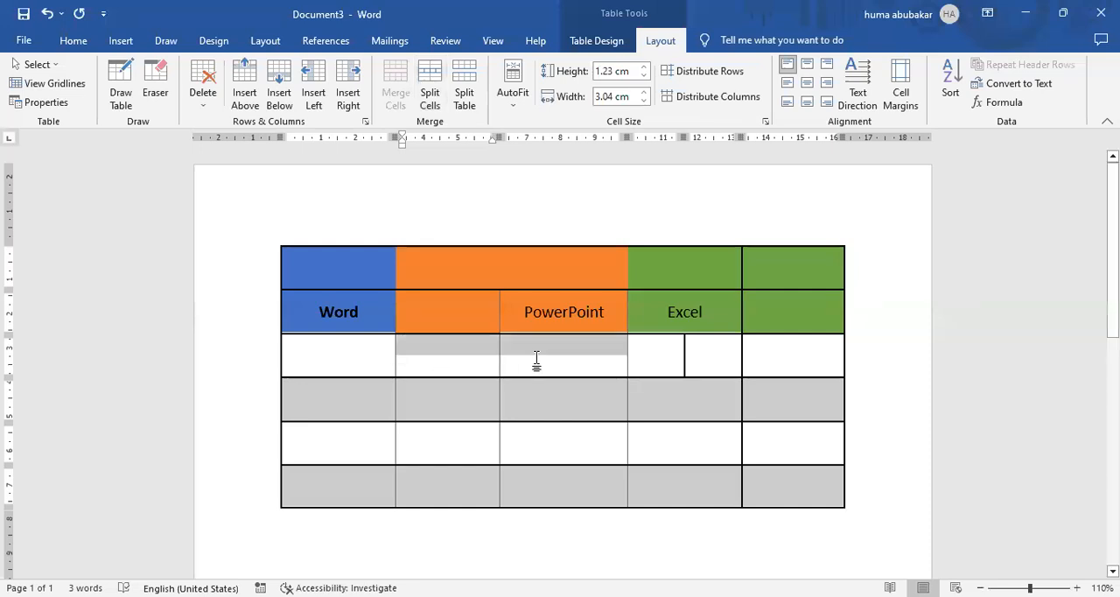
click(395, 95)
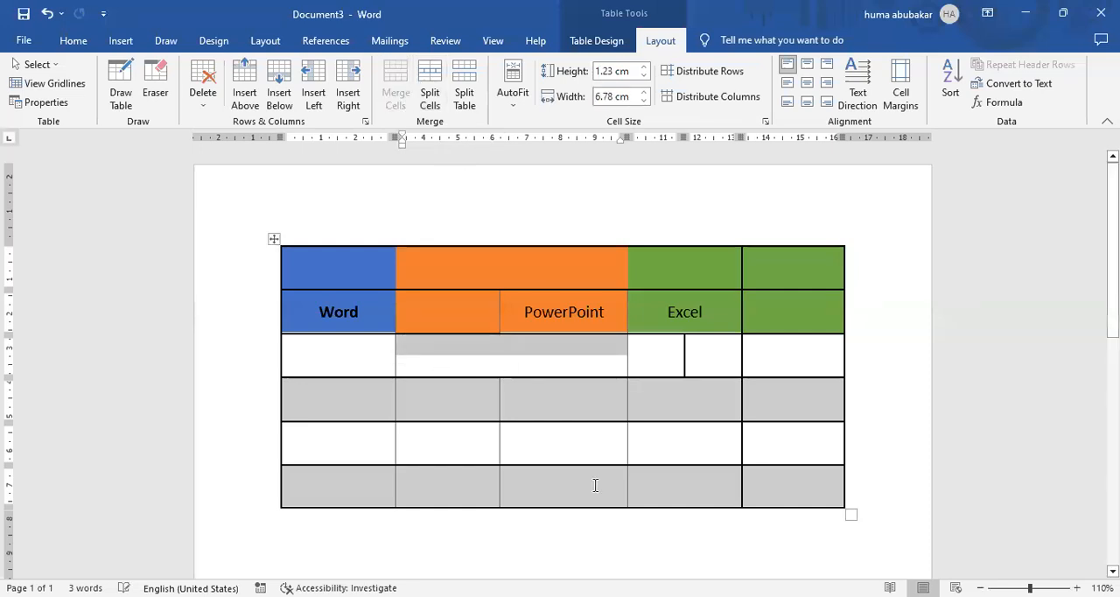
click(463, 365)
drag(452, 350, 481, 346)
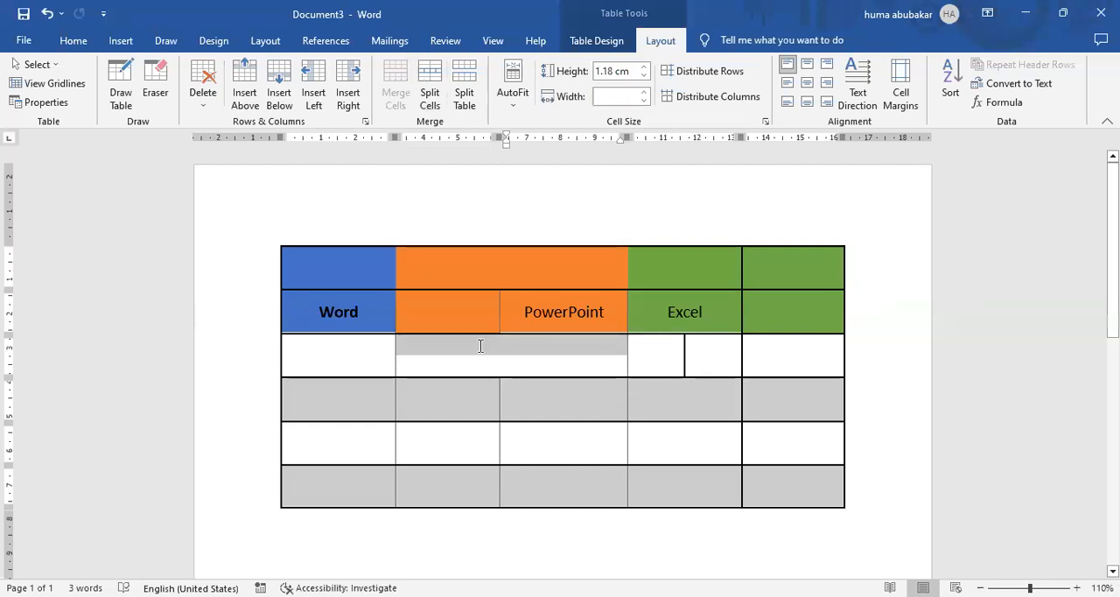
click(567, 354)
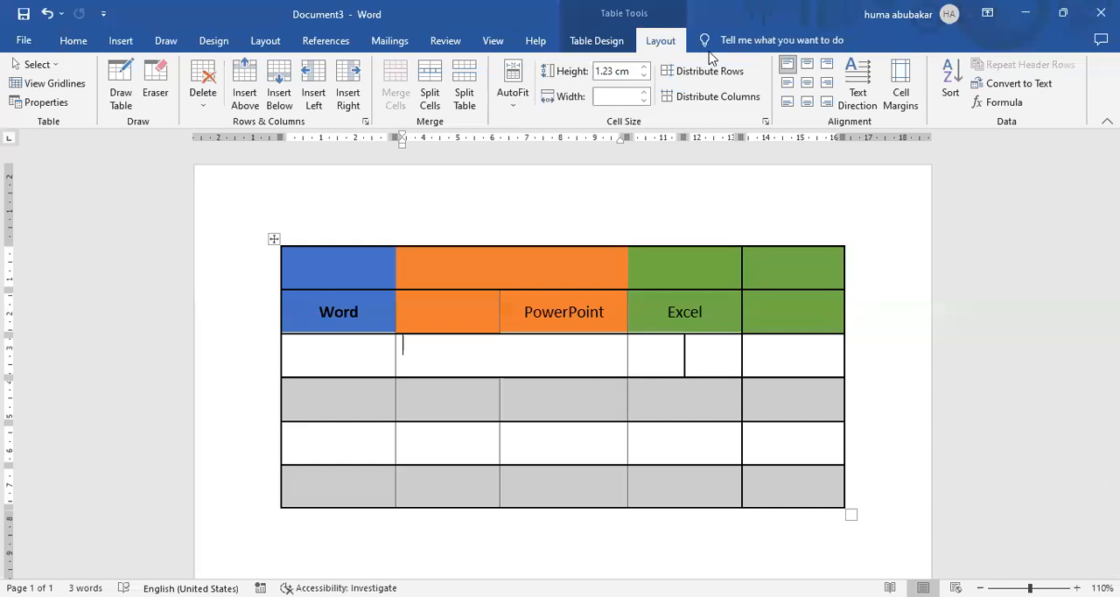
Delete the empty coloured row above the heading row.
click(203, 92)
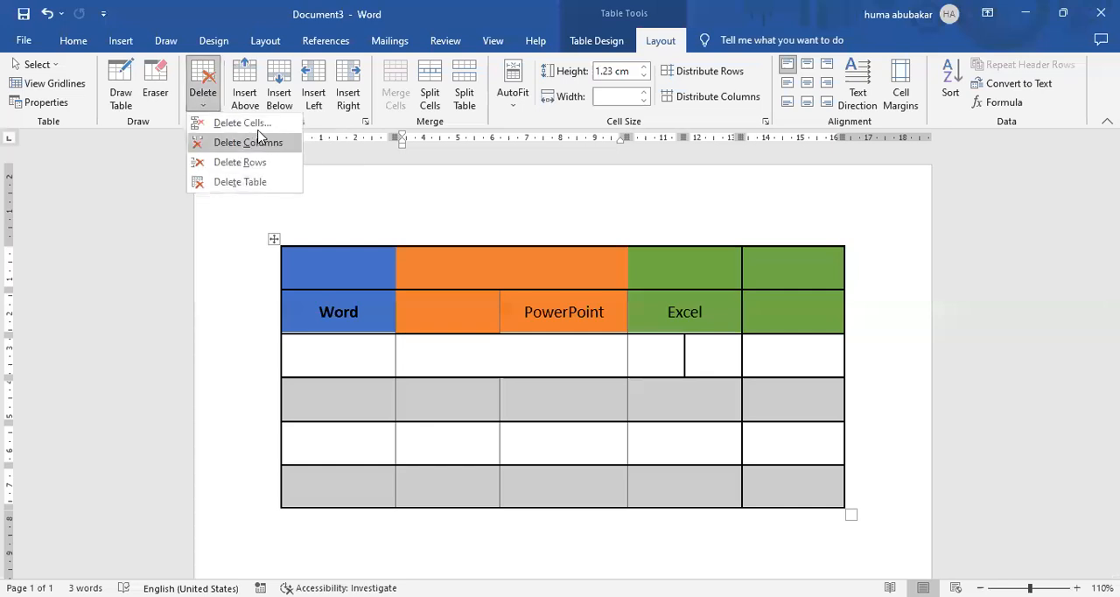
click(322, 271)
click(191, 90)
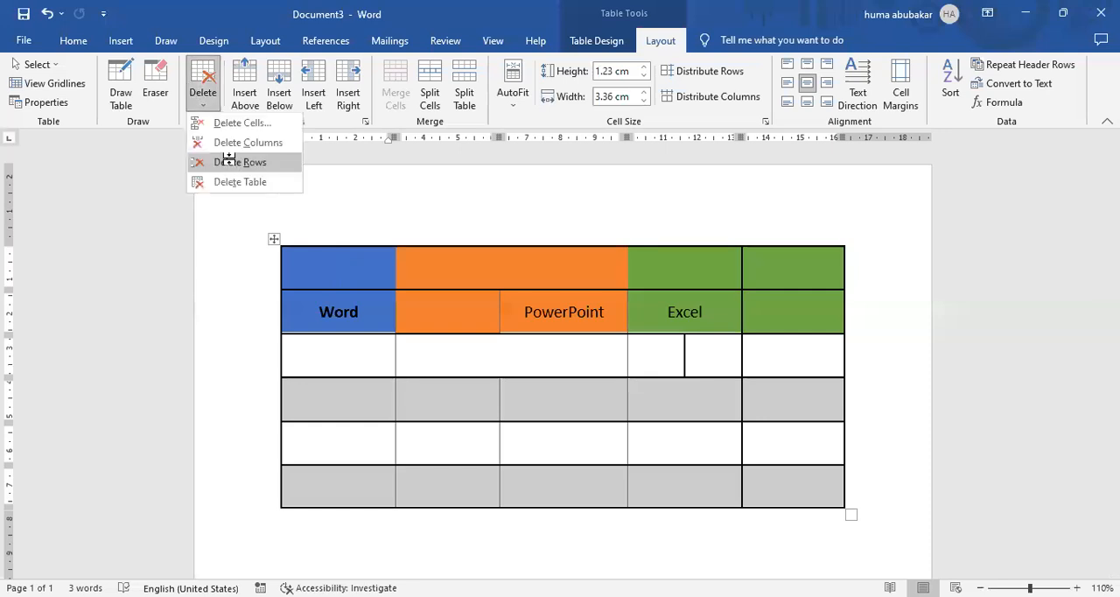
click(230, 163)
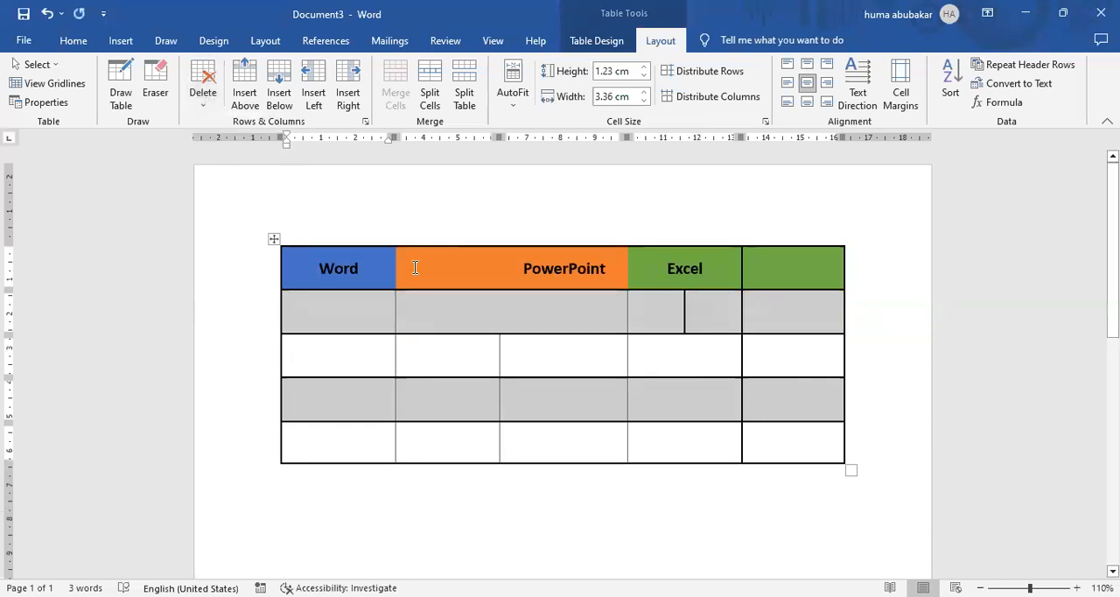
Delete the Word column and then the entire table.
drag(362, 259, 374, 422)
click(206, 103)
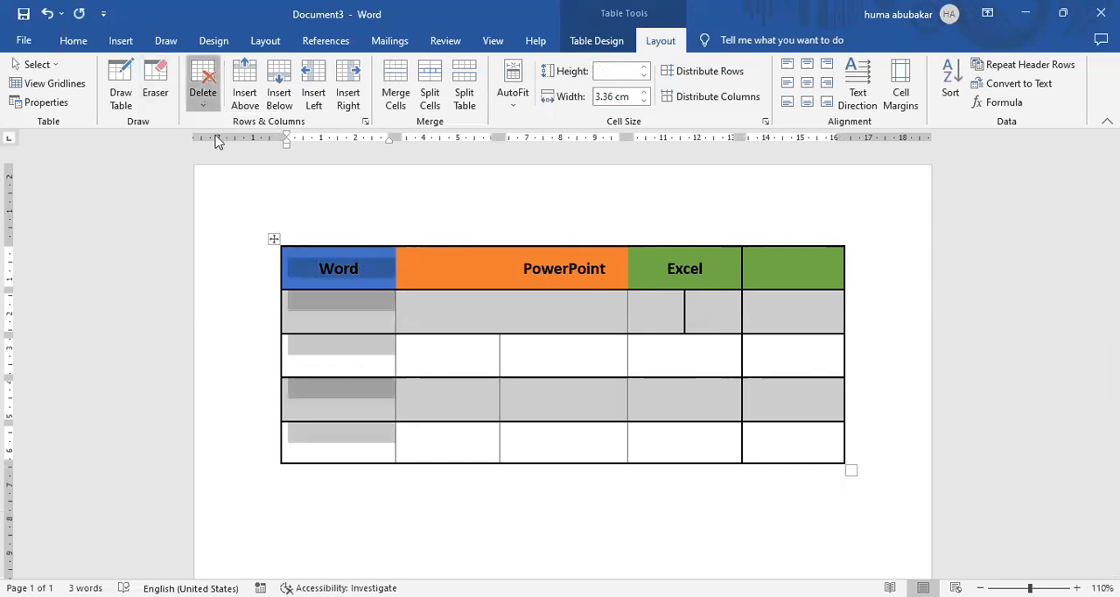
click(220, 143)
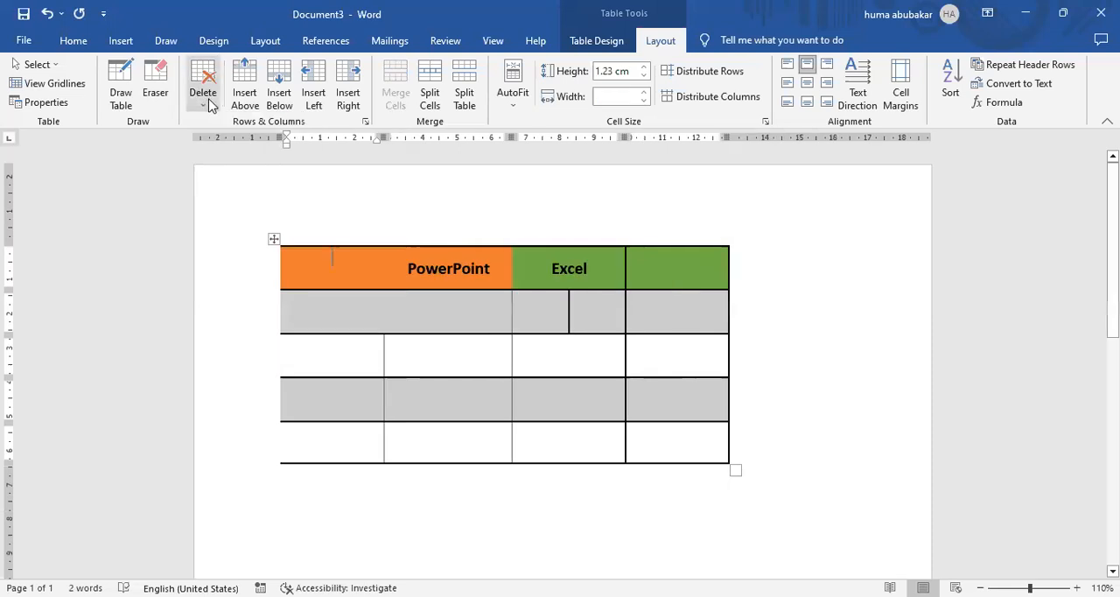
click(210, 106)
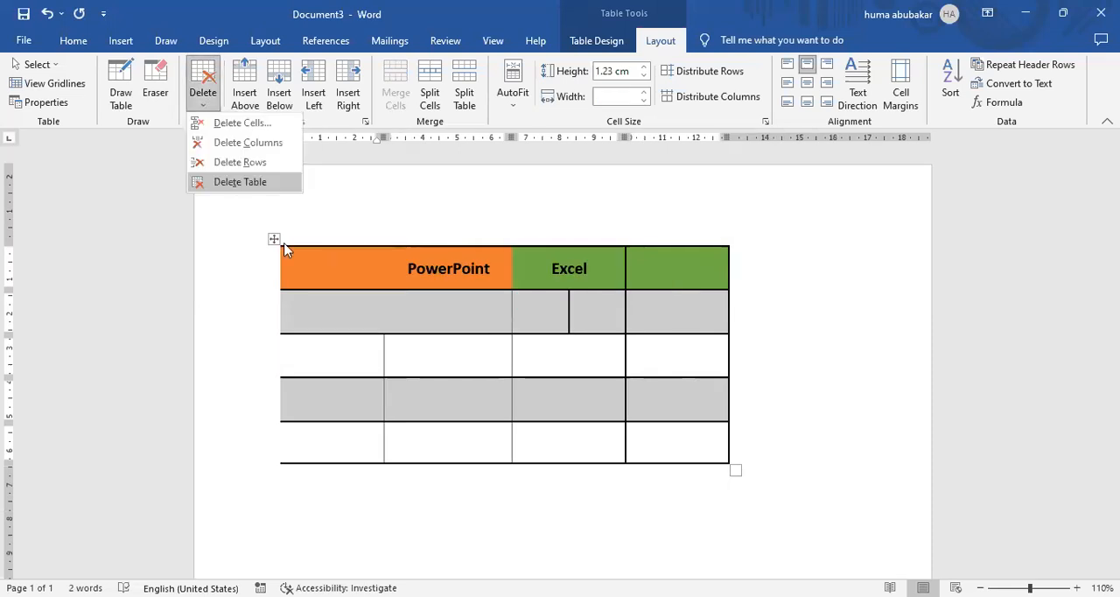
click(245, 184)
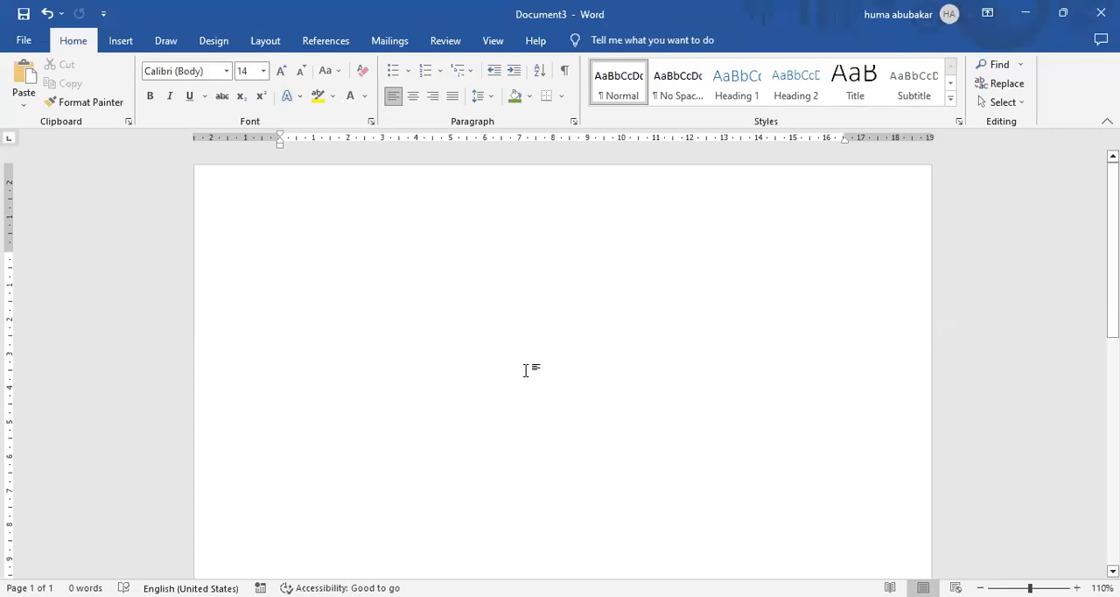
Generate sample paragraphs in the blank document with the =rand text function.
click(122, 44)
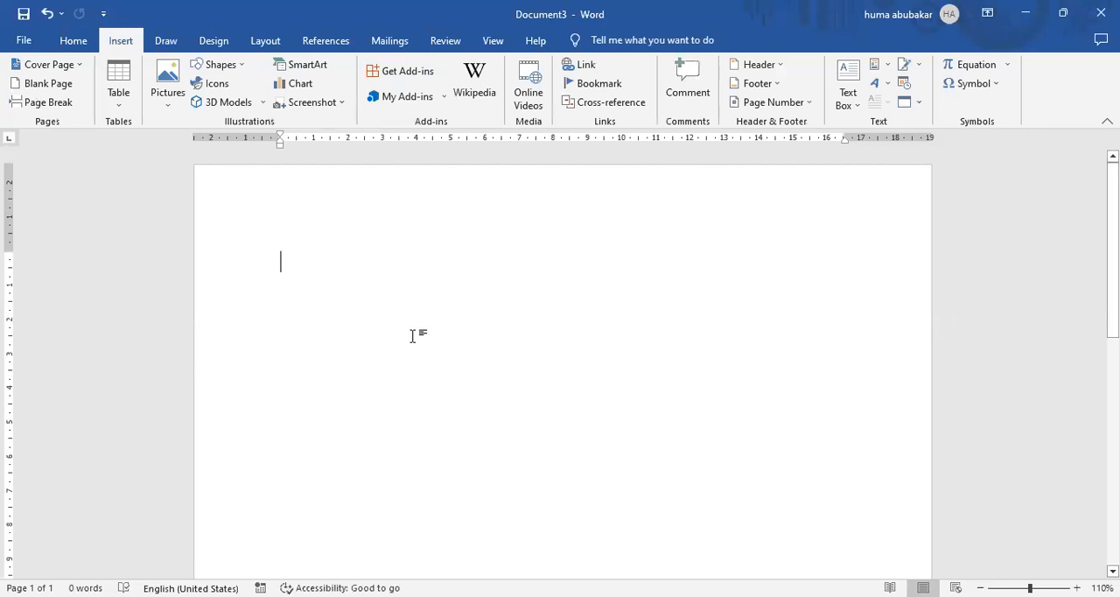
text(=rand)
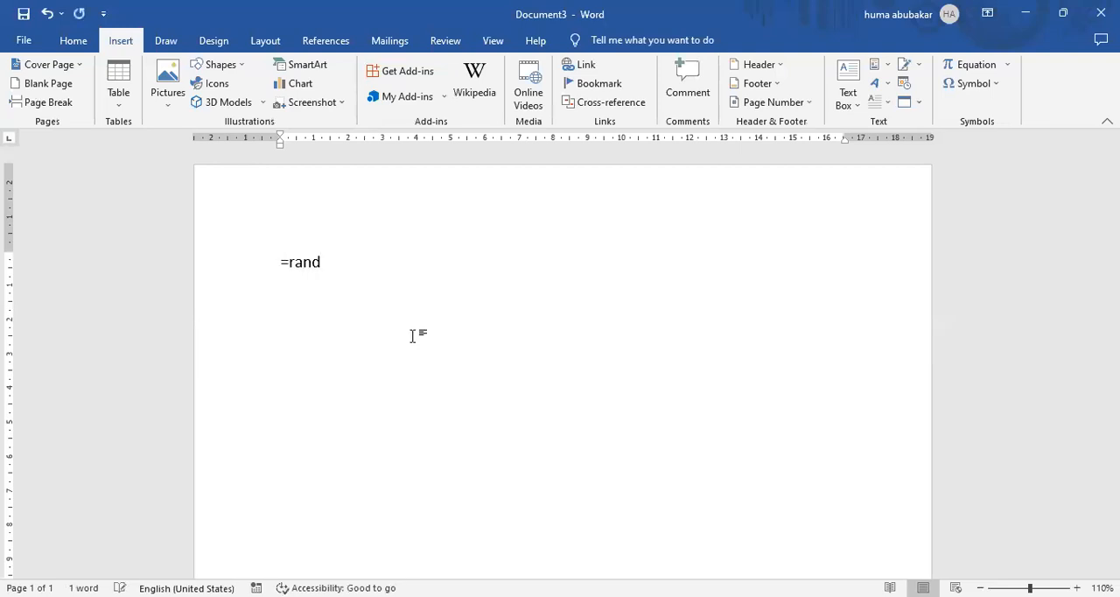
key(Return)
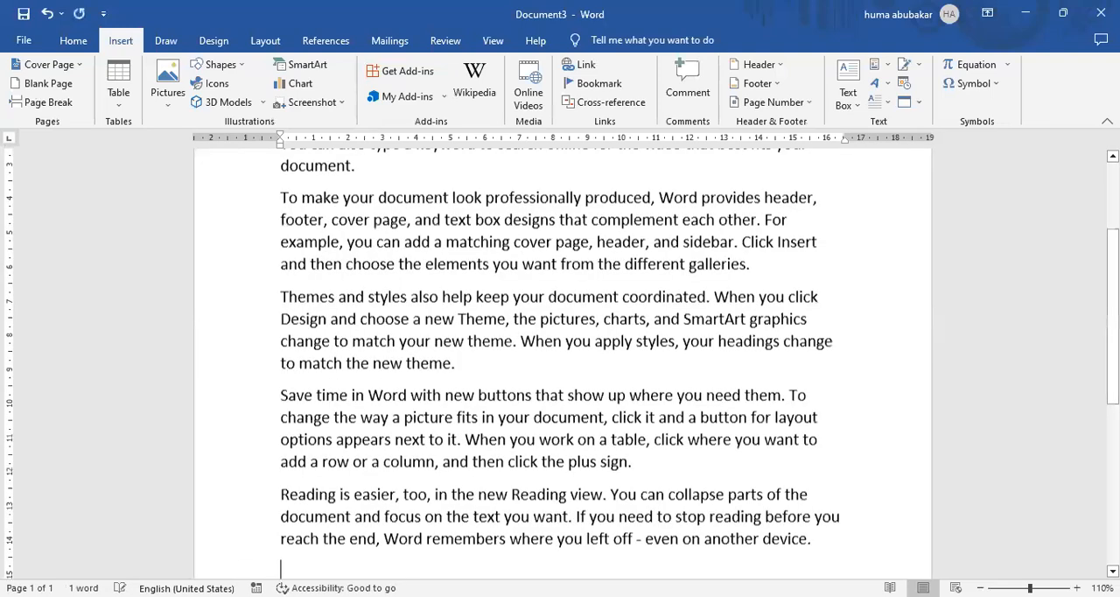
Insert a page break before the first sample paragraph so the text starts on page 2.
scroll(350, 205, up, 5)
click(283, 260)
key(ctrl+Return)
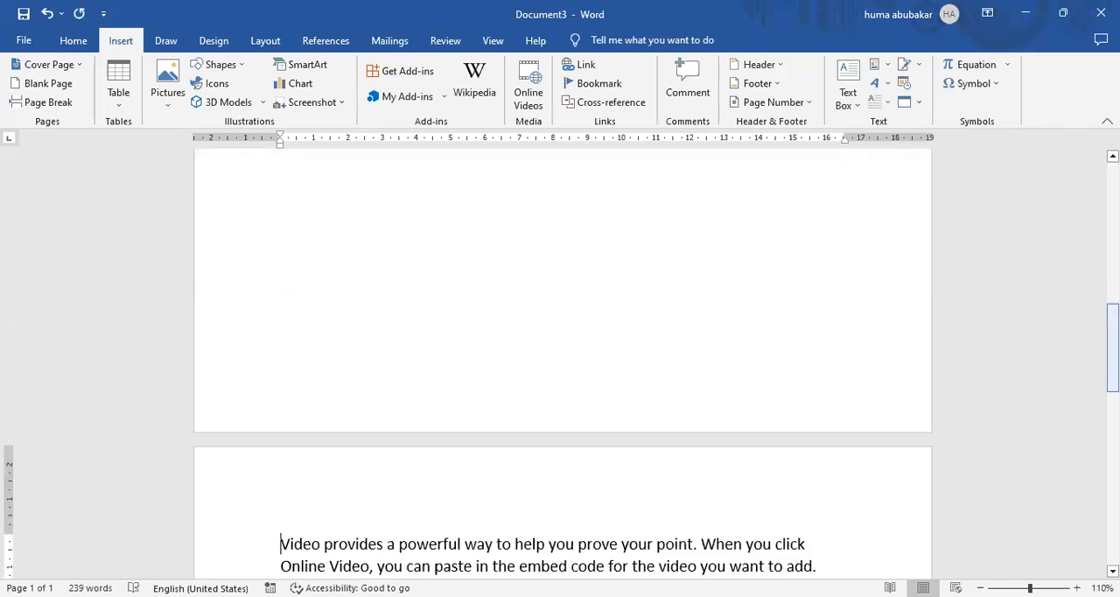
Enter the lines "Chapter # 1", "Chapter # 2" and "Chapter # 3" on the empty first page.
click(335, 289)
text(Chapt)
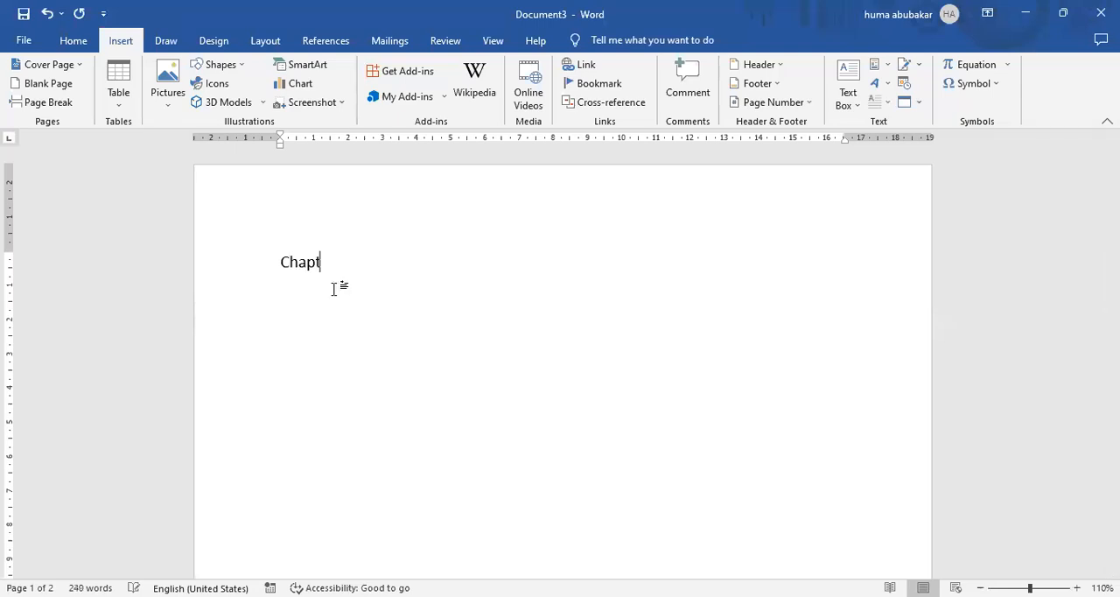
text(er # 1)
key(Return)
text(Chapter #)
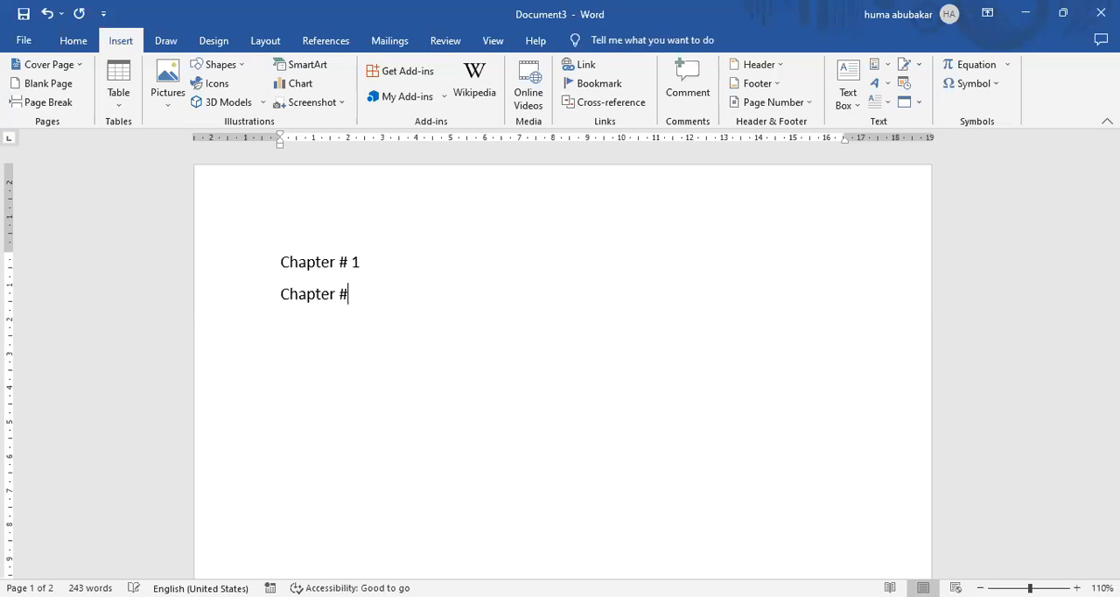
text( 2)
key(Return)
text(Chapter # 3)
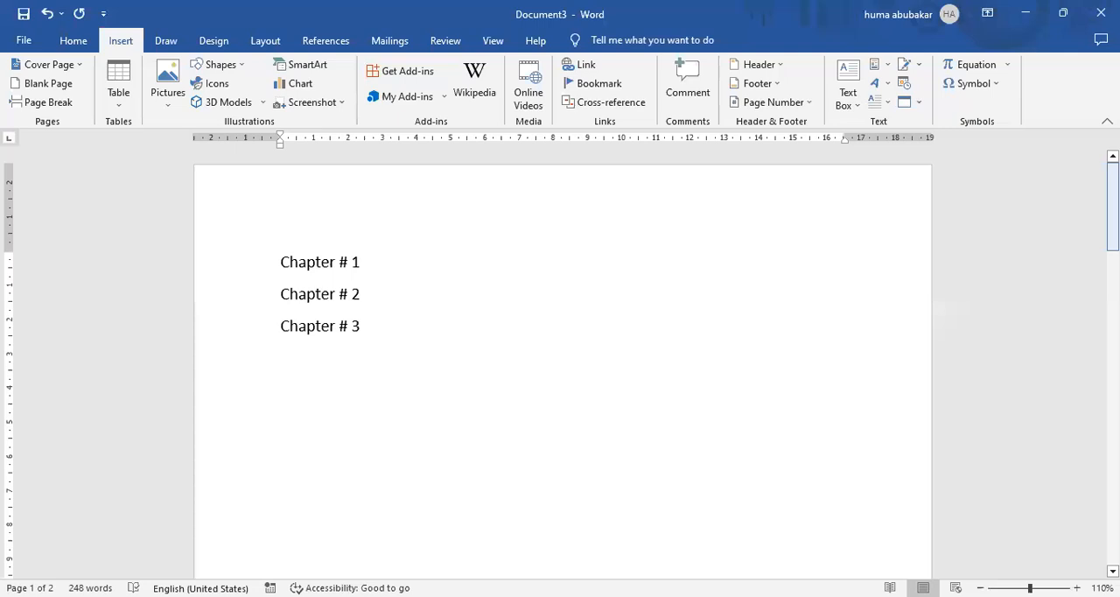
Add a "Chapter # 1" line above the first sample paragraph on page 2.
scroll(280, 248, down, 10)
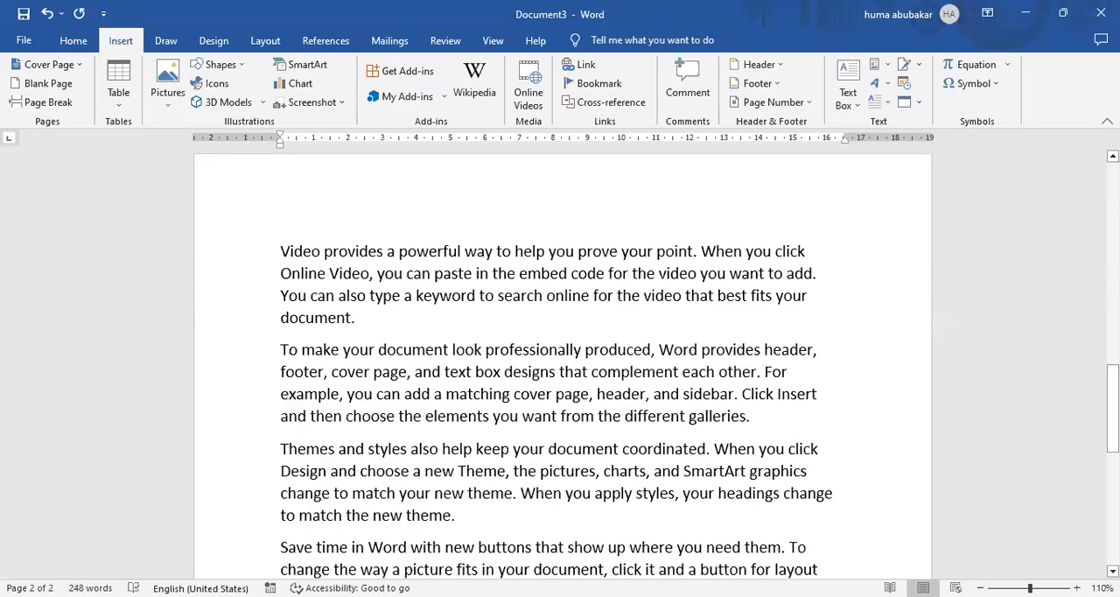
click(280, 245)
key(Return)
key(Up)
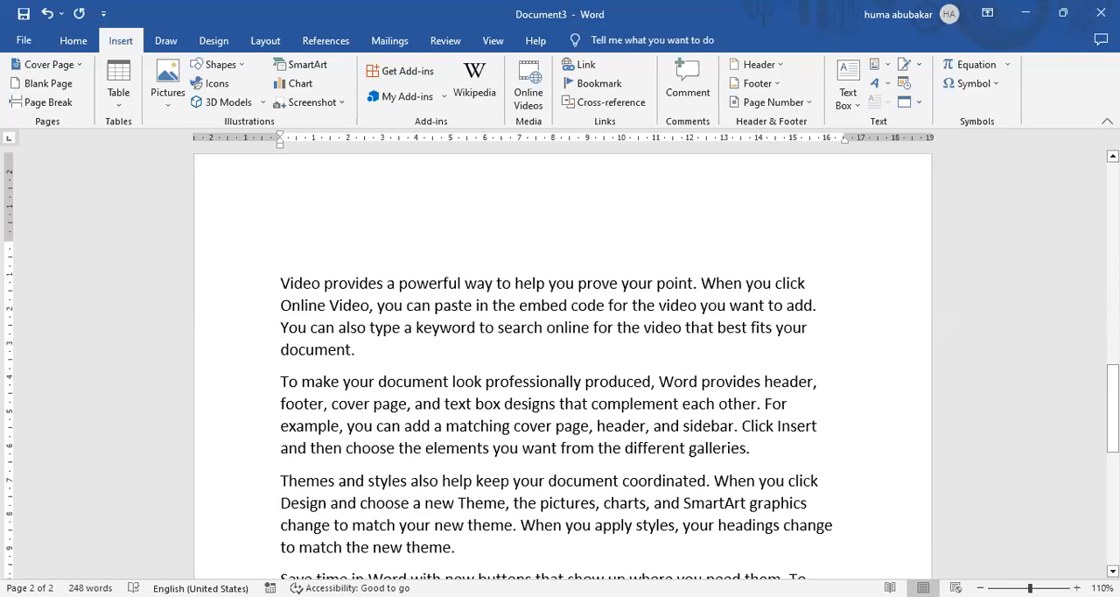
text(Chapter # 1)
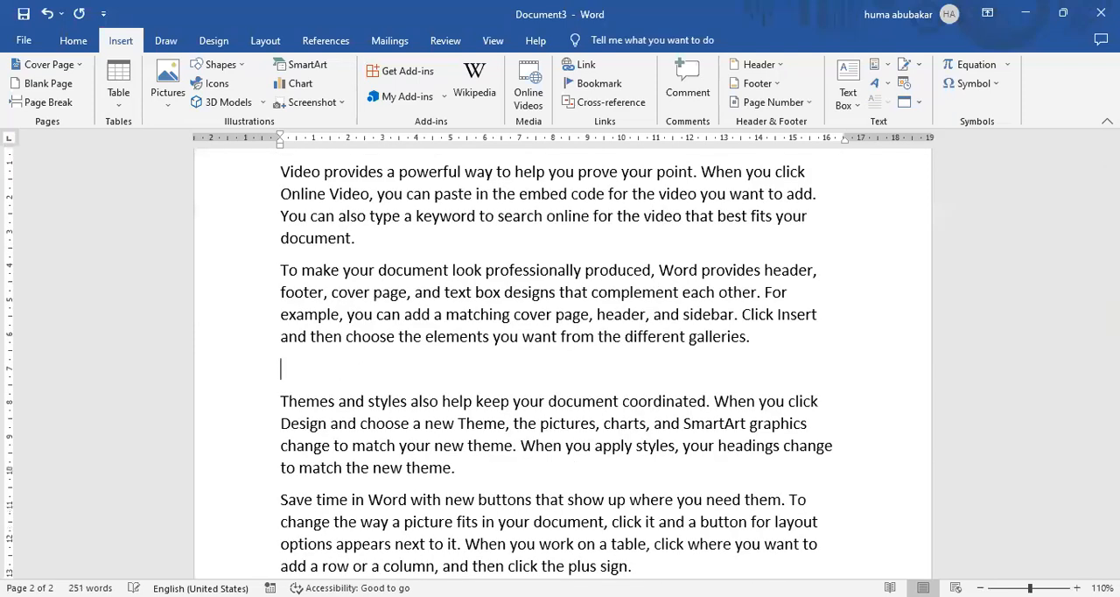
Add a "Chapter # 2" line above the "Themes and styles" paragraph and a "Chapter # 3" line above the "Reading is easier" paragraph.
text(Chapter # 2)
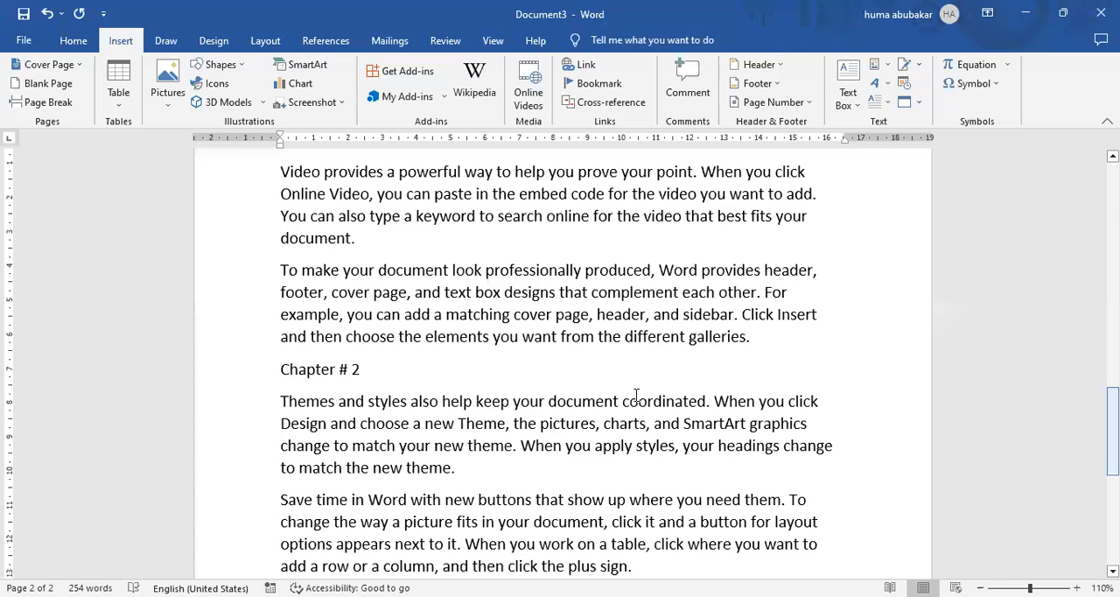
scroll(637, 396, down, 3)
text(Chapter #)
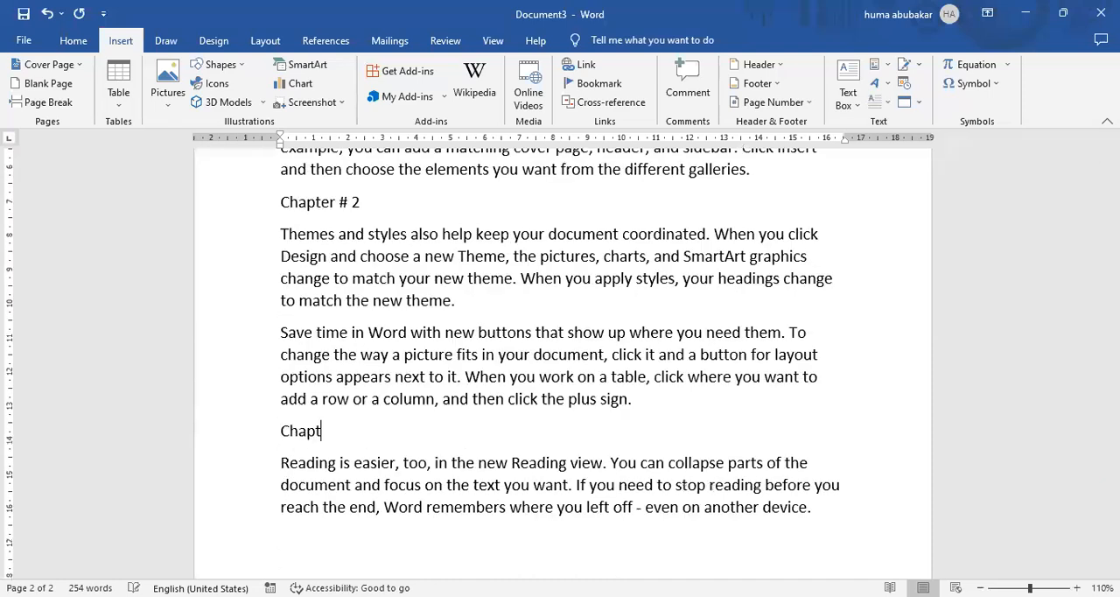
text( 3)
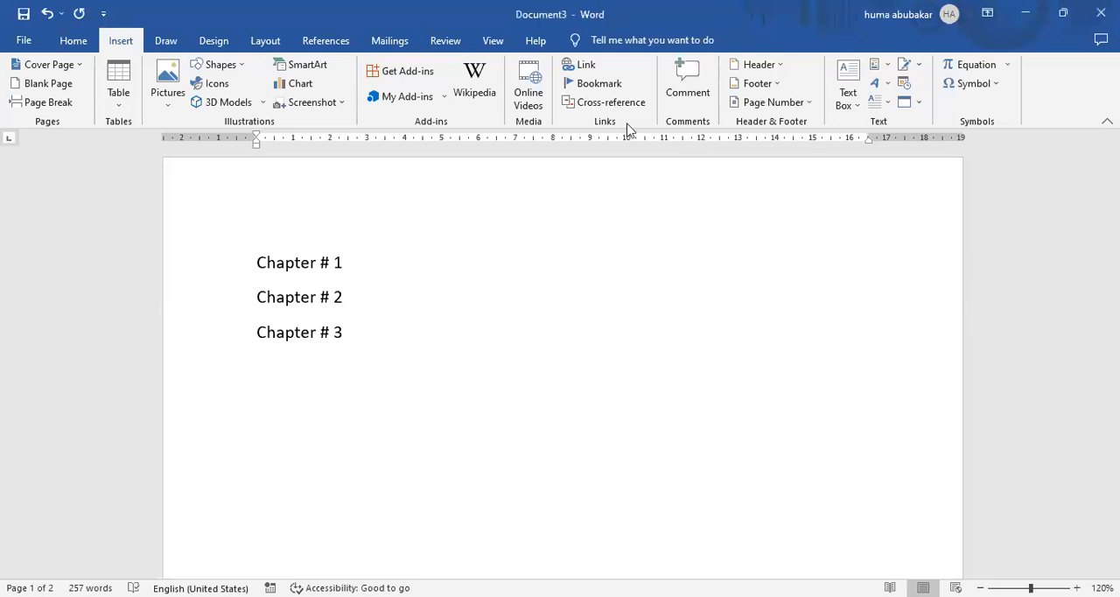
click(585, 68)
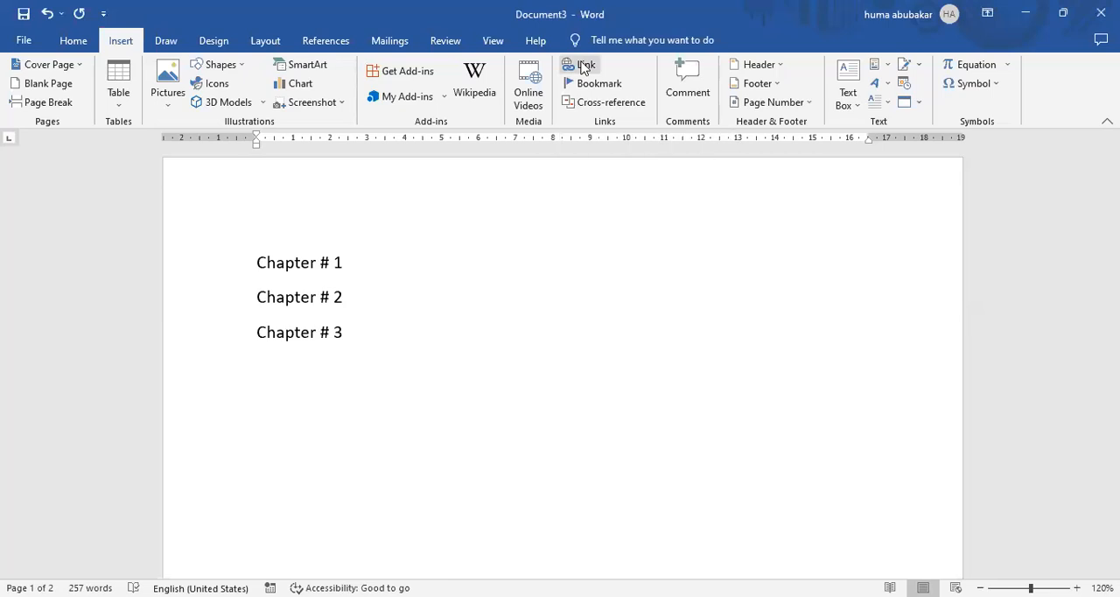
text(-)
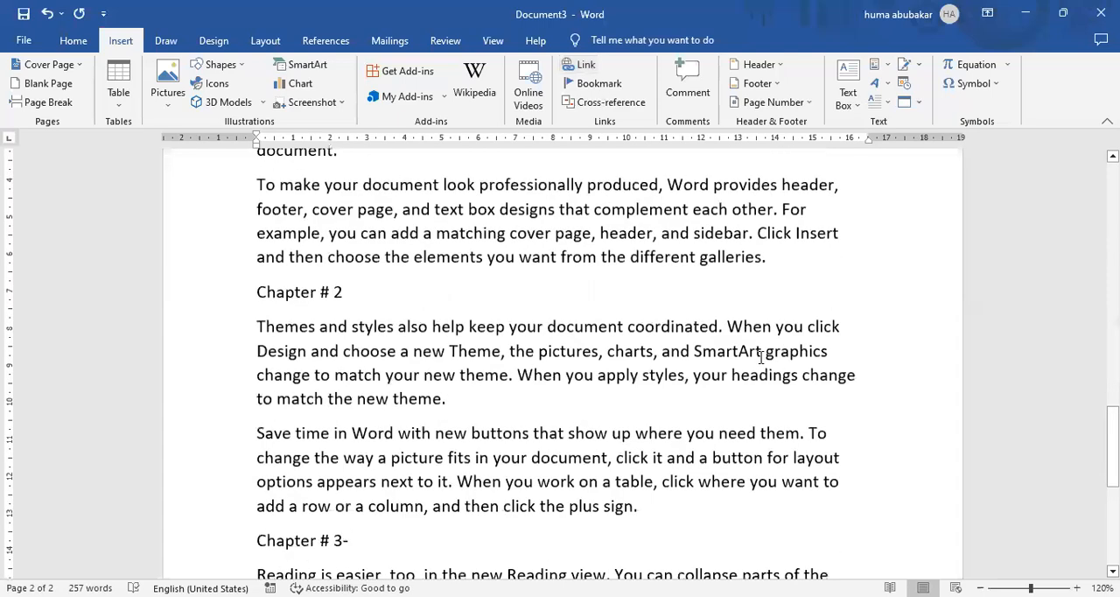
key(BackSpace)
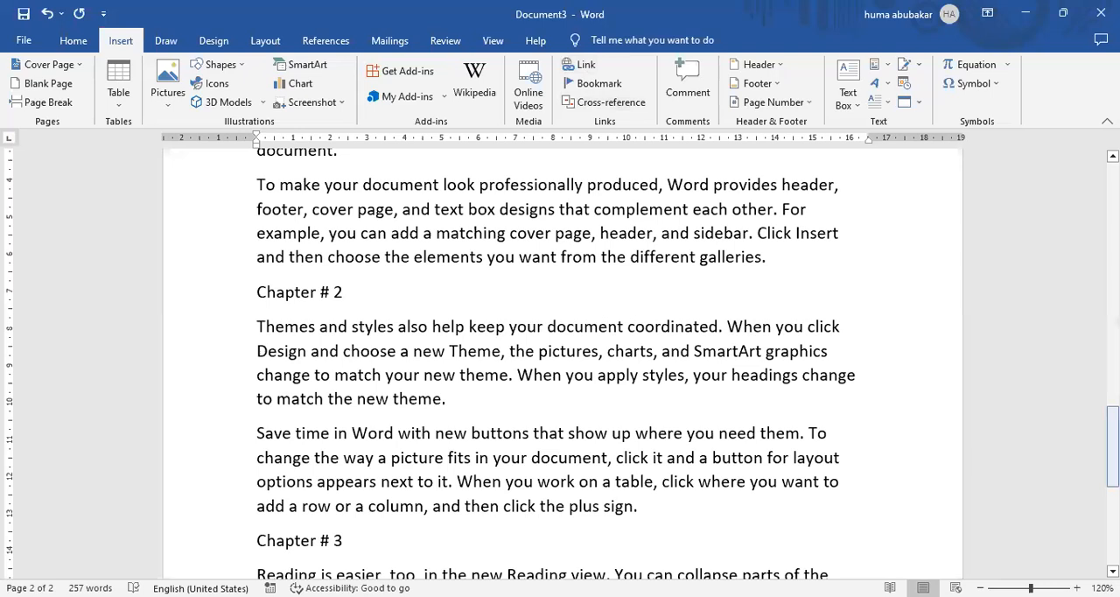
scroll(560, 364, up, 3)
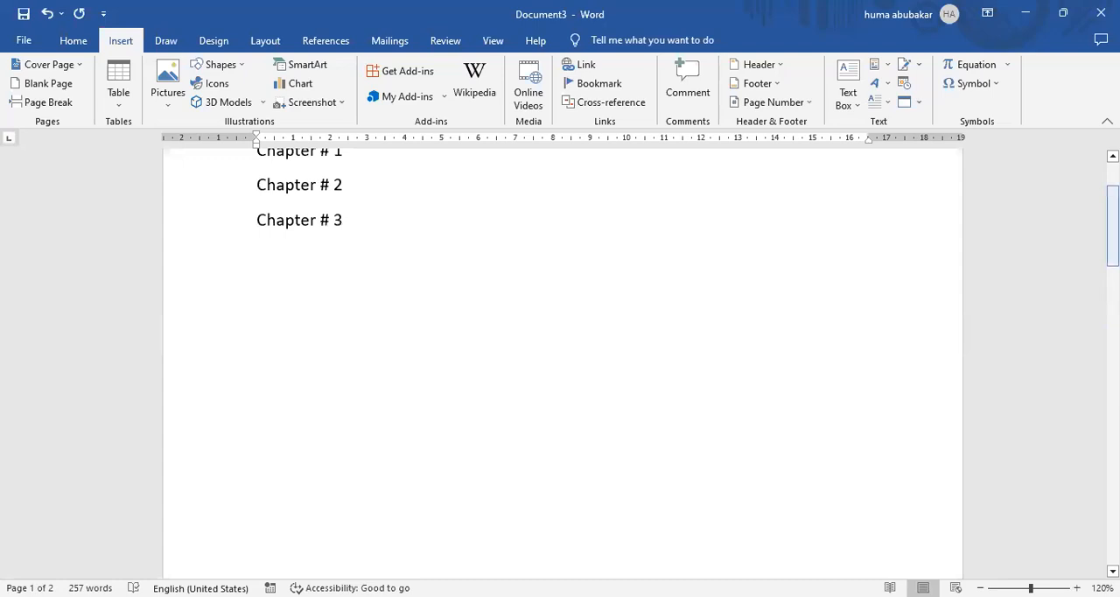
scroll(563, 359, up, 2)
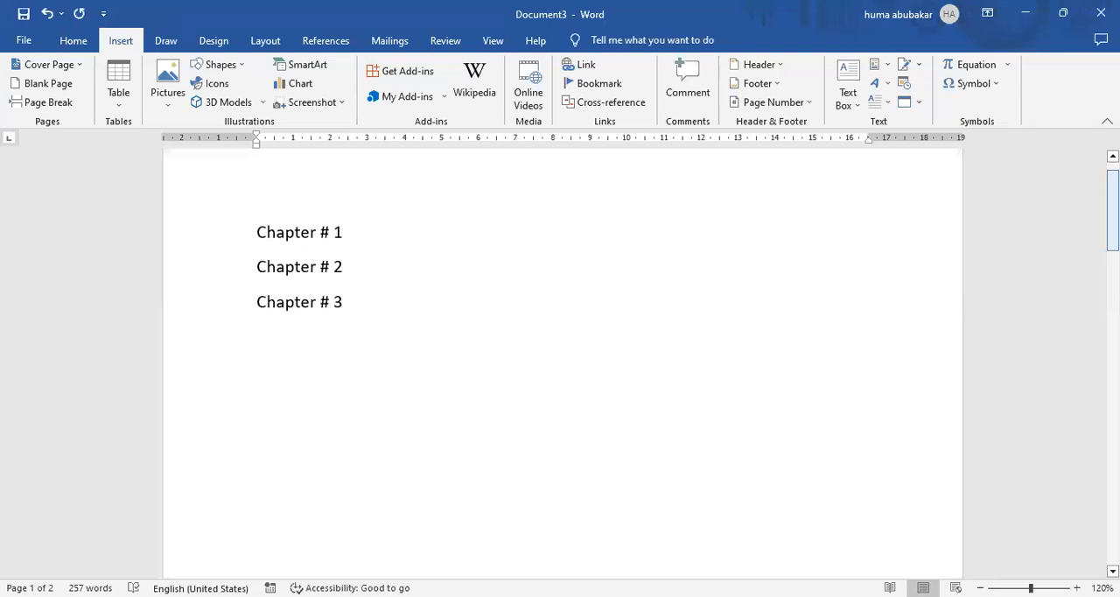
click(528, 233)
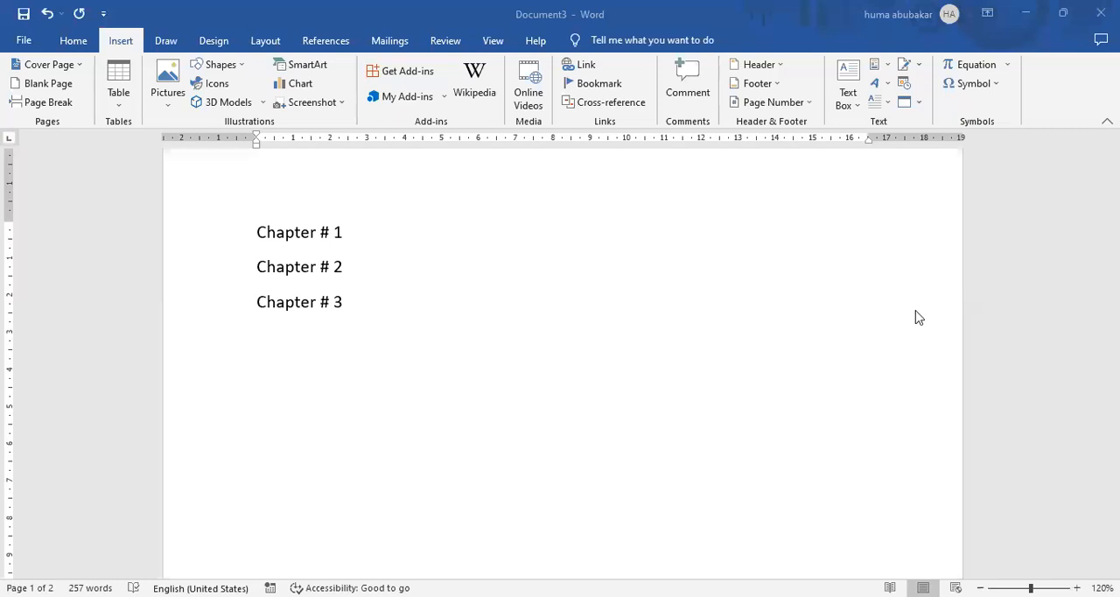
click(343, 232)
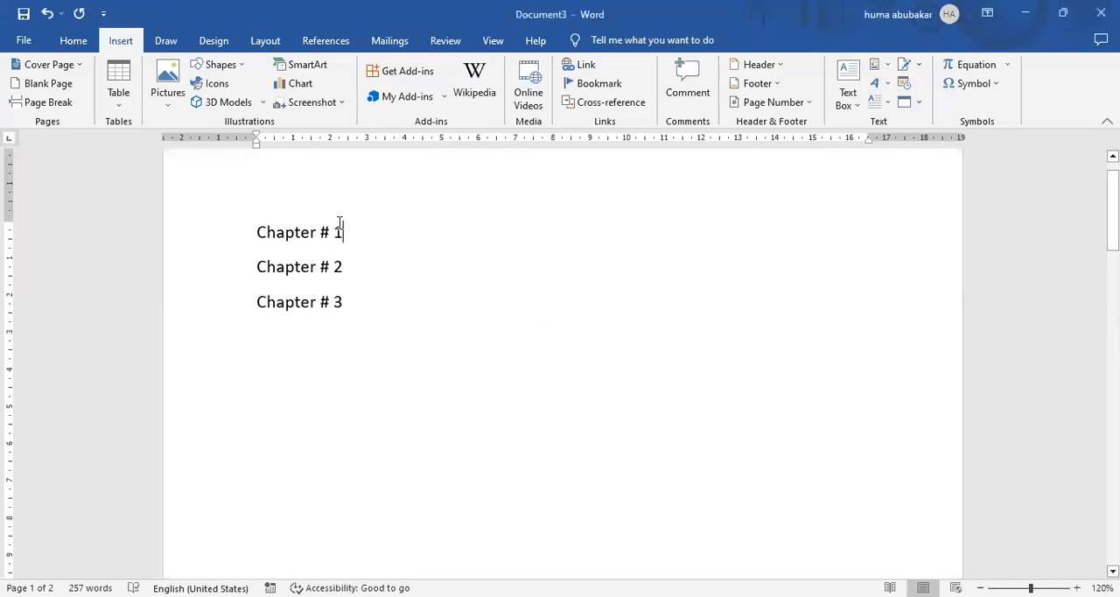
drag(270, 223, 262, 221)
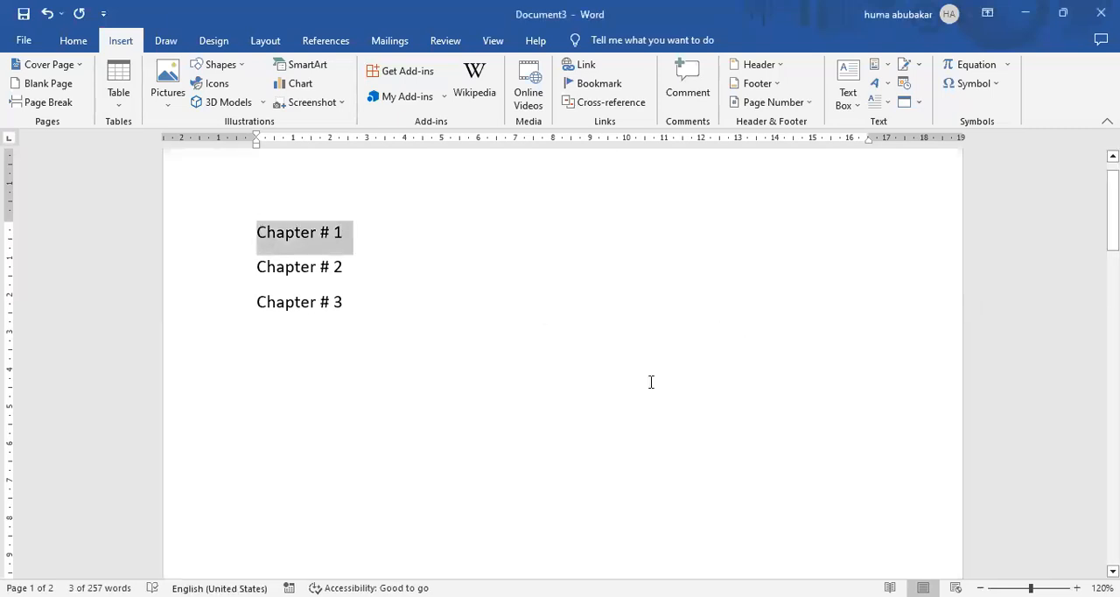
click(650, 382)
Bookmark the "Chapter # 1" heading on page 2 as "ch1", keeping the heading text intact.
scroll(532, 302, down, 10)
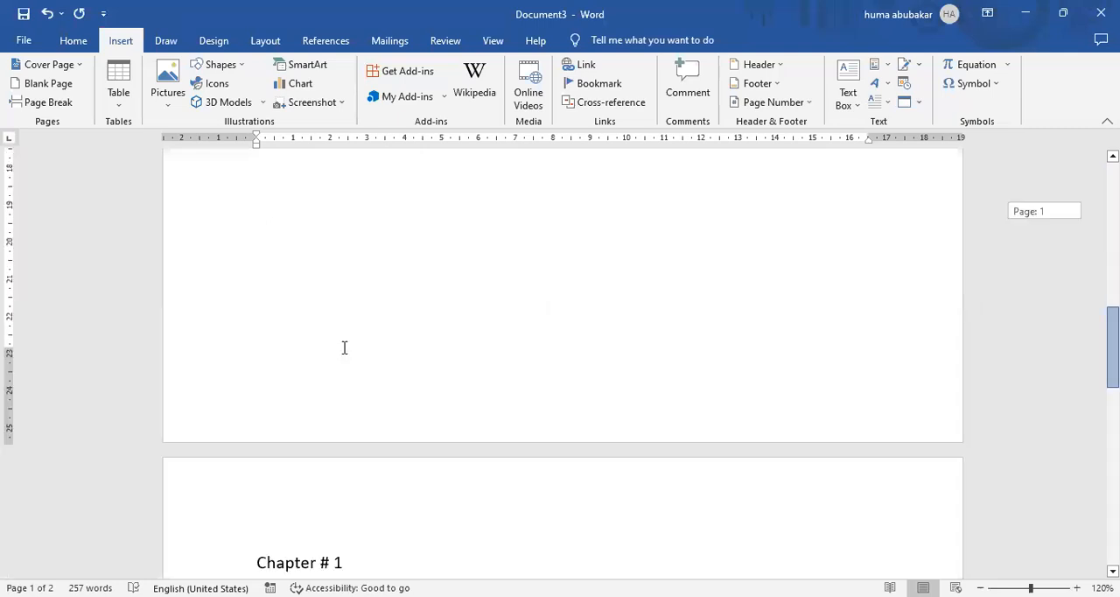
scroll(345, 348, down, 3)
drag(344, 351, 260, 350)
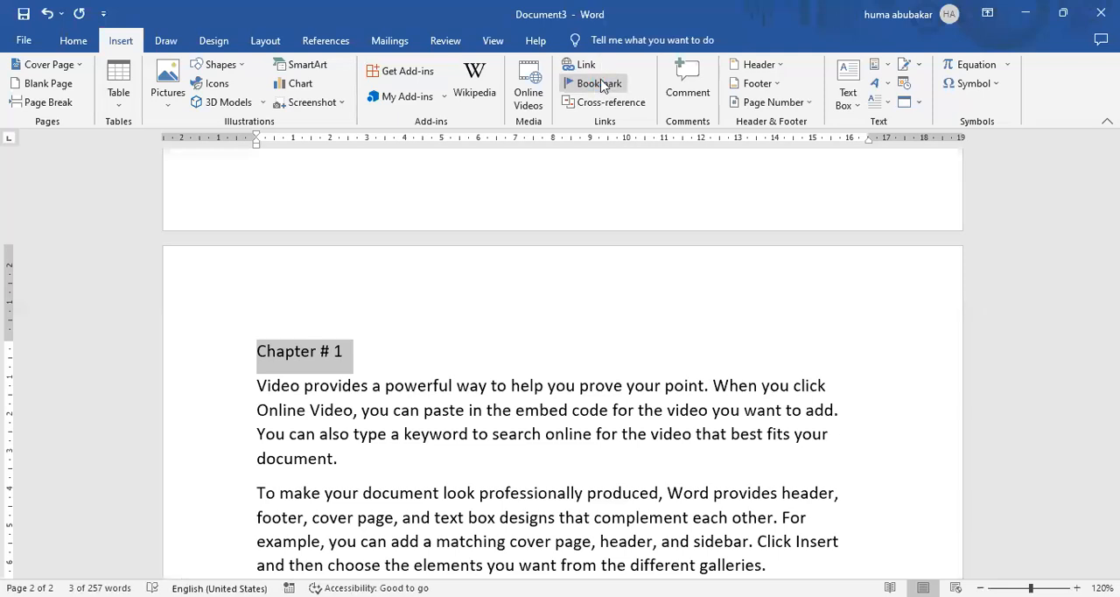
click(602, 85)
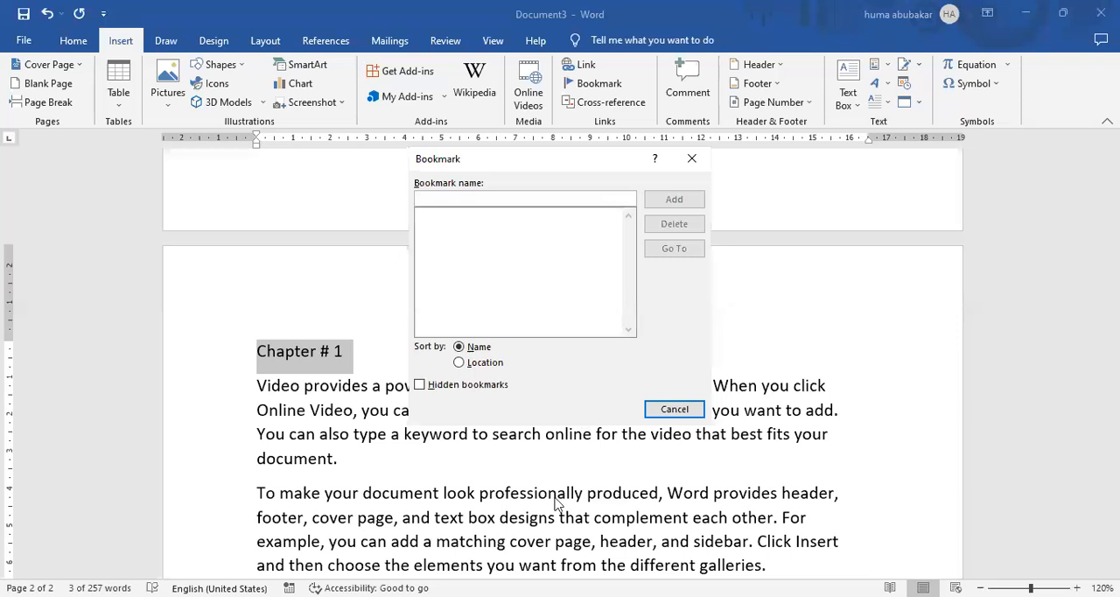
click(458, 197)
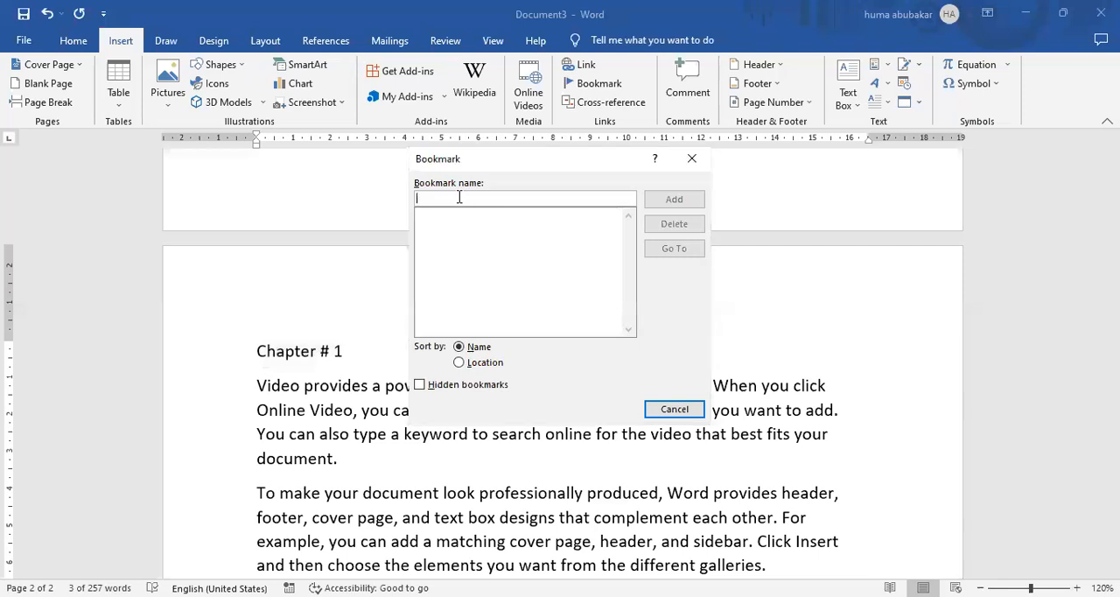
text(ch1 h)
key(BackSpace)
key(BackSpace)
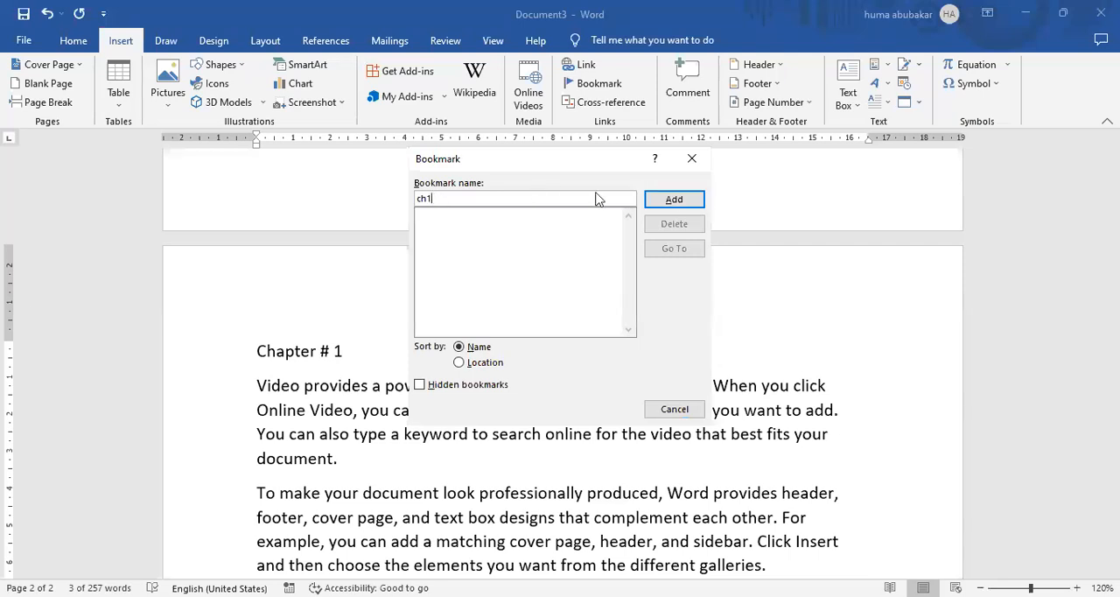
click(675, 199)
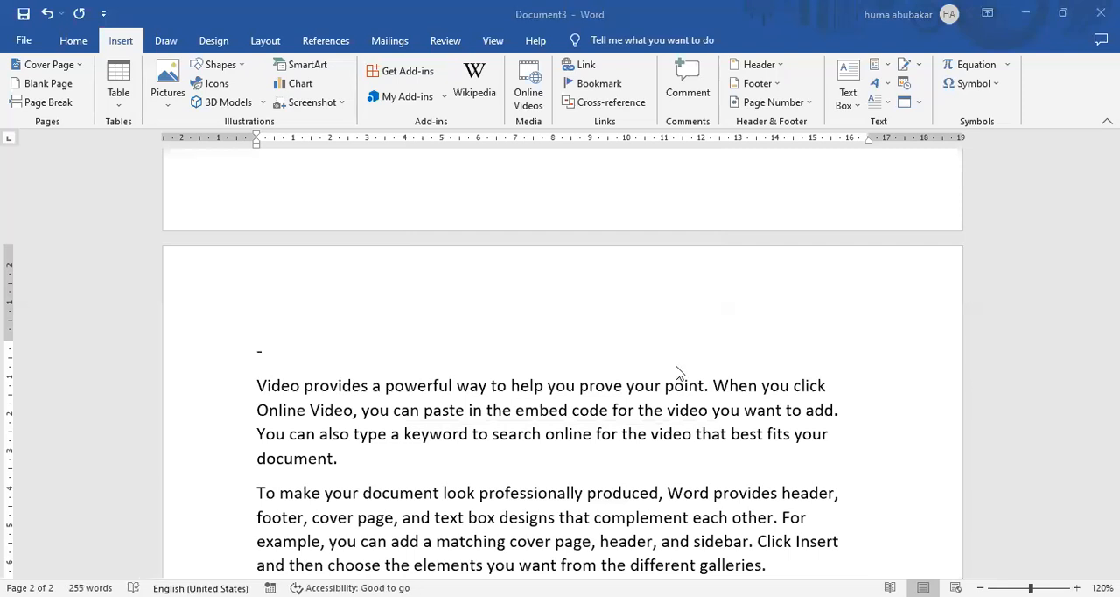
key(ctrl+z)
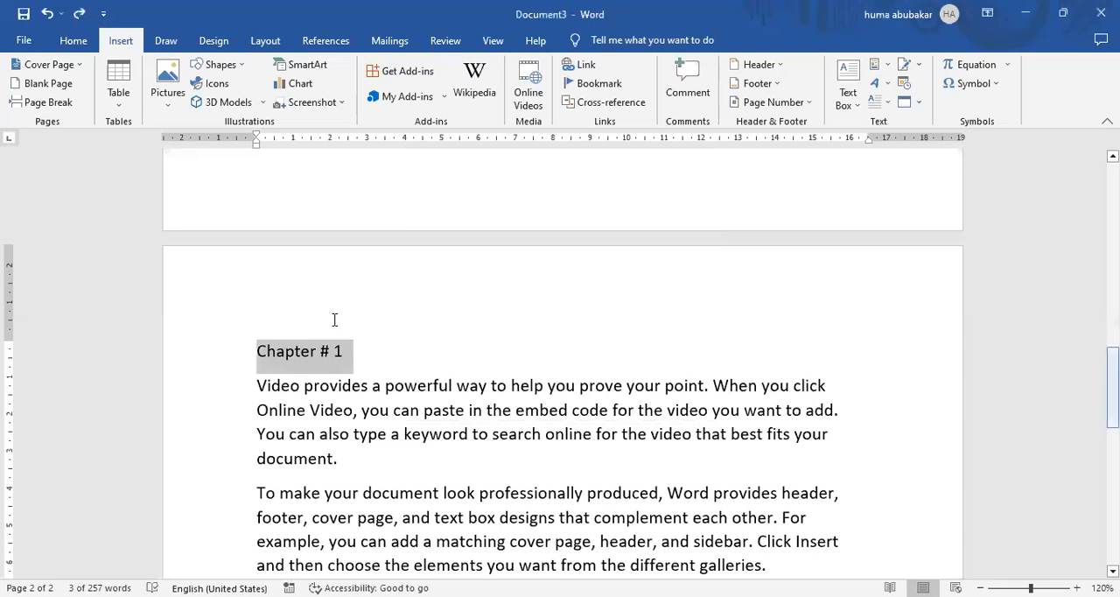
Bookmark the "Chapter # 2" heading on page 2 as "ch2".
scroll(332, 321, down, 4)
triple_click(250, 322)
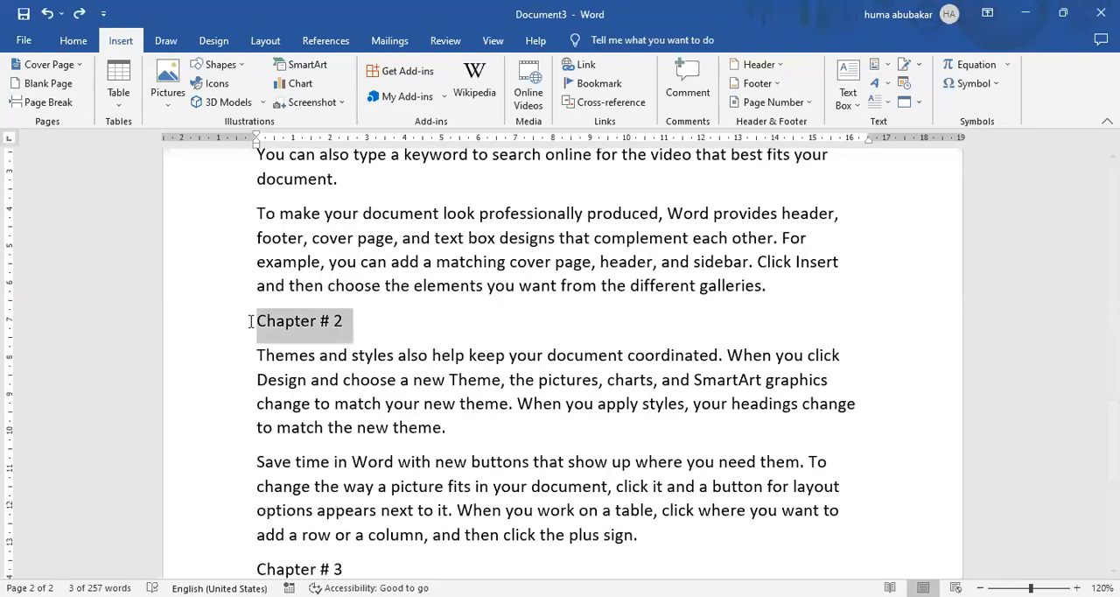
click(602, 84)
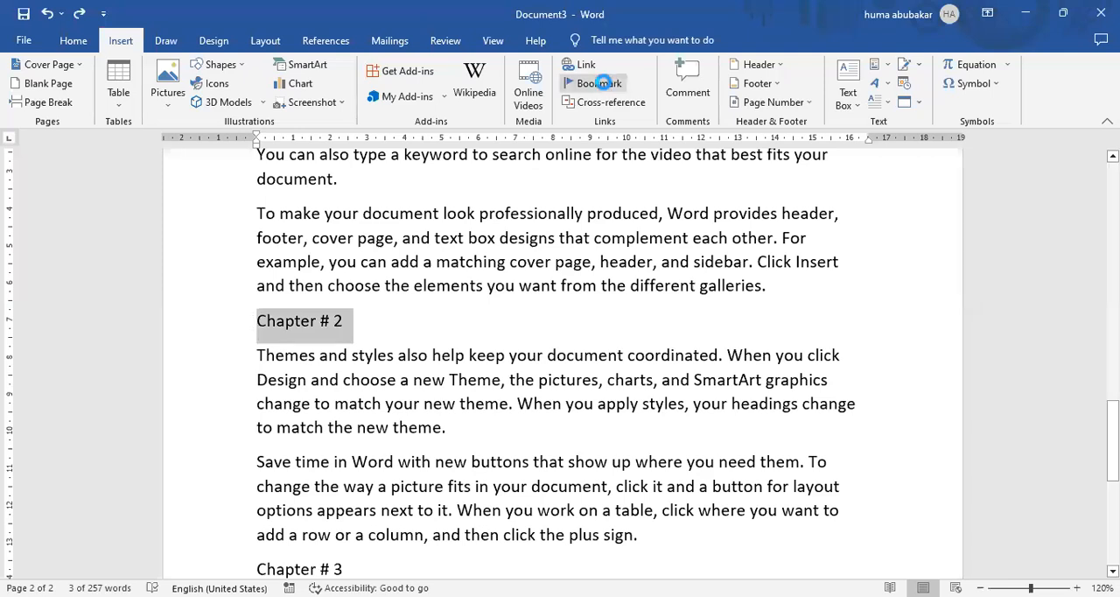
click(506, 198)
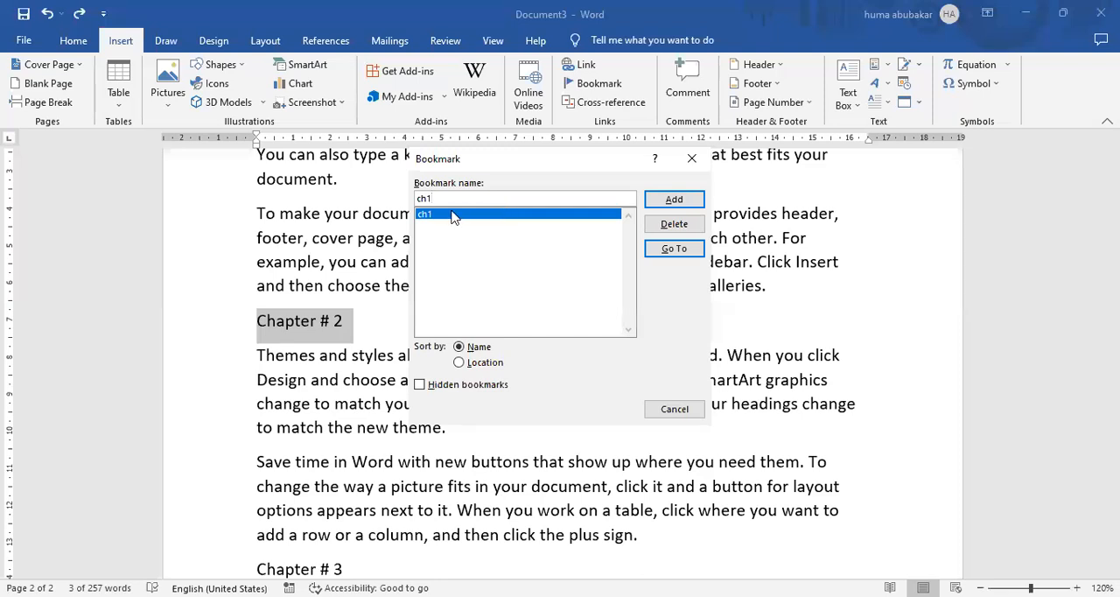
key(BackSpace)
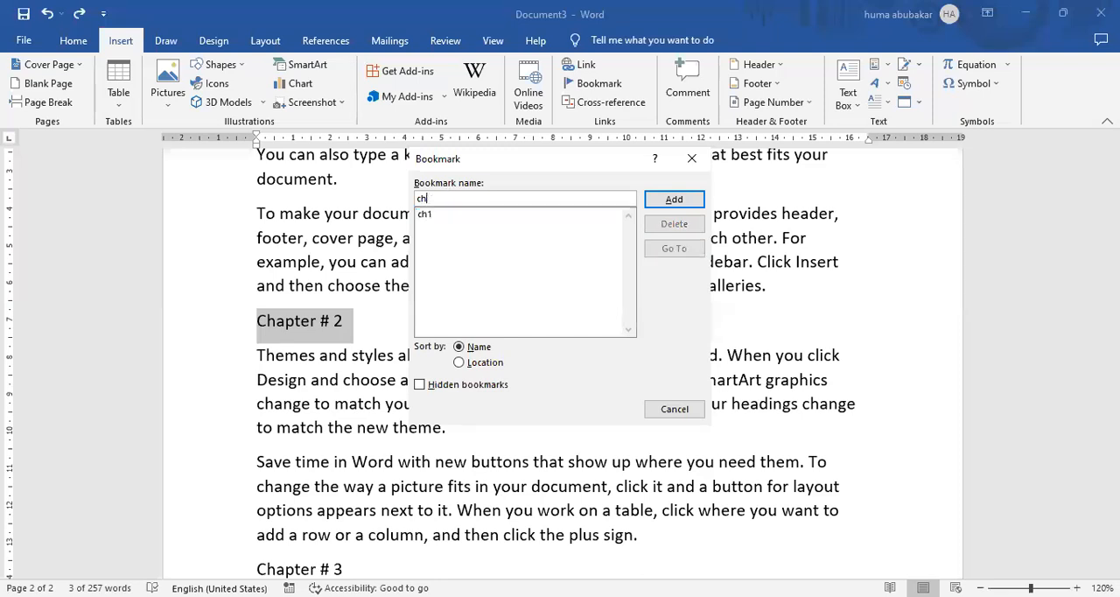
text(2)
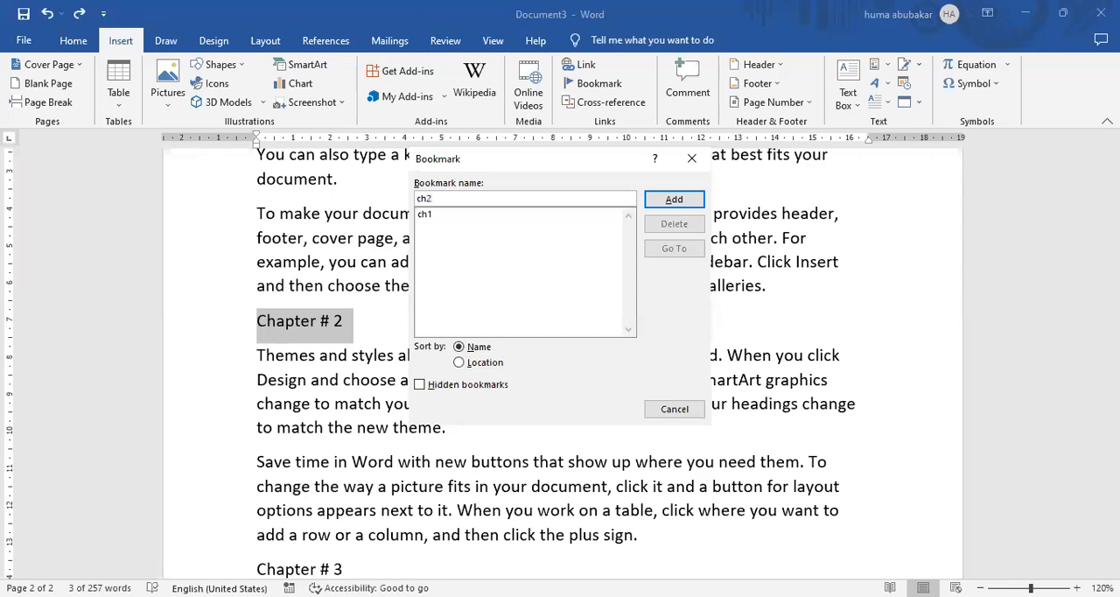
click(692, 200)
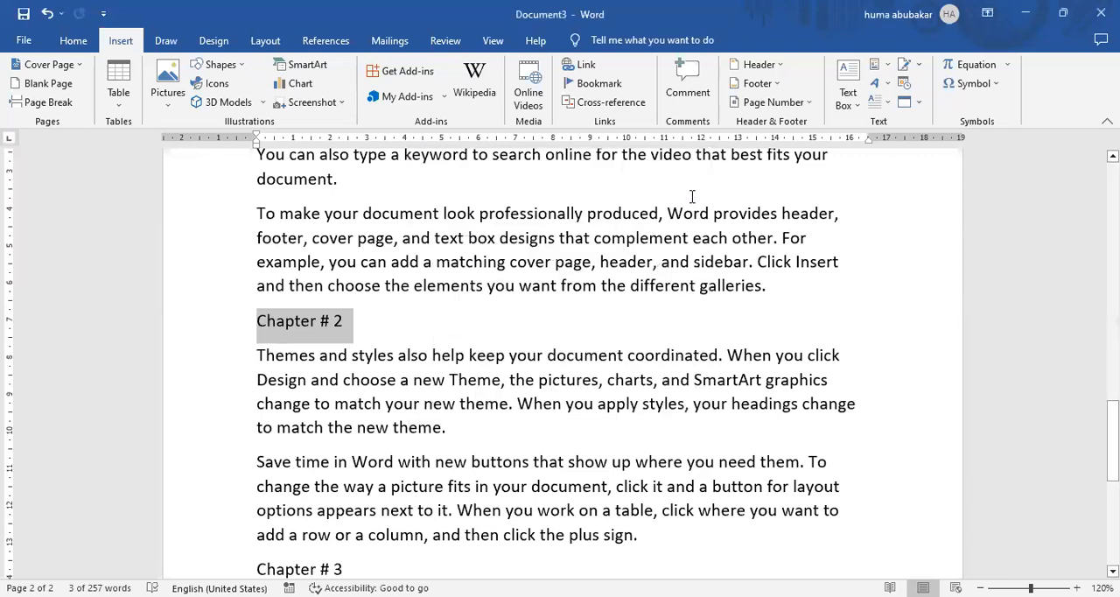
click(587, 495)
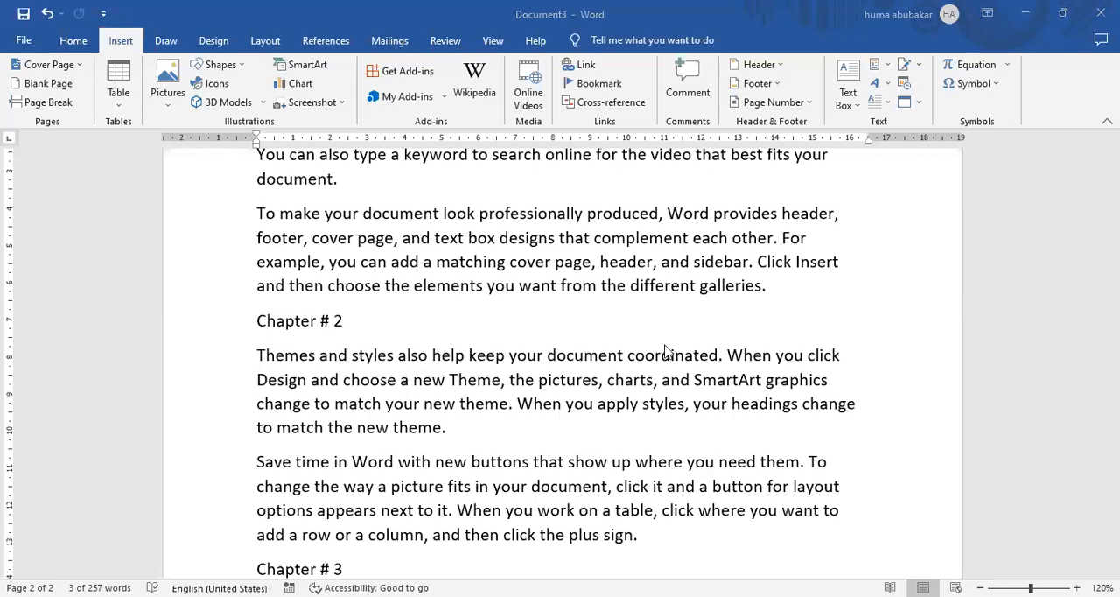
Link the "Chapter # 1" line on the first page to the bookmark ch1 in this document.
drag(1113, 435, 1114, 198)
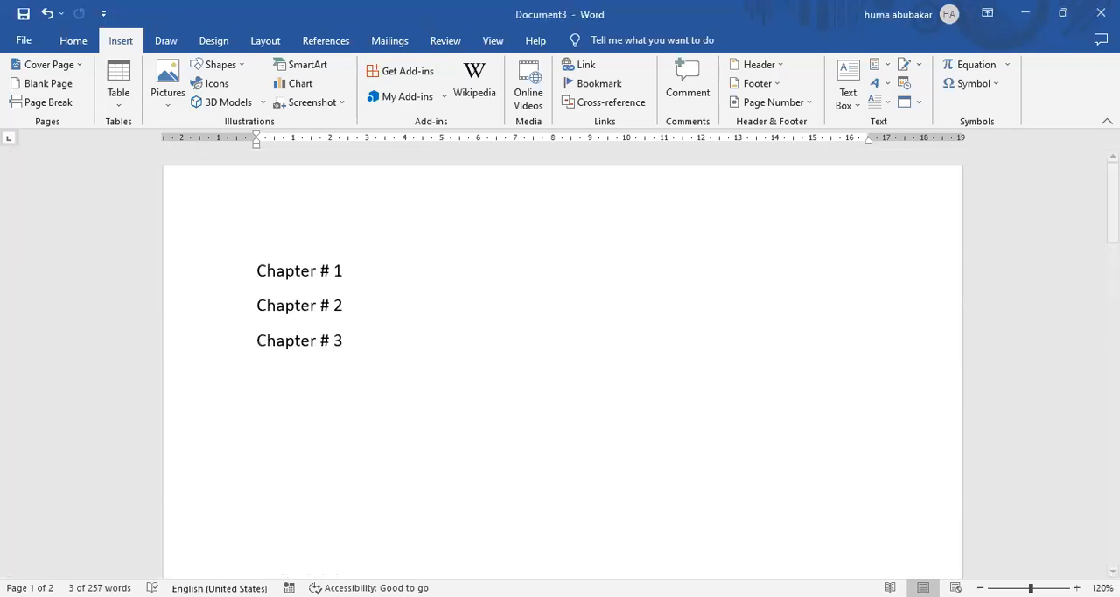
scroll(560, 433, up, 2)
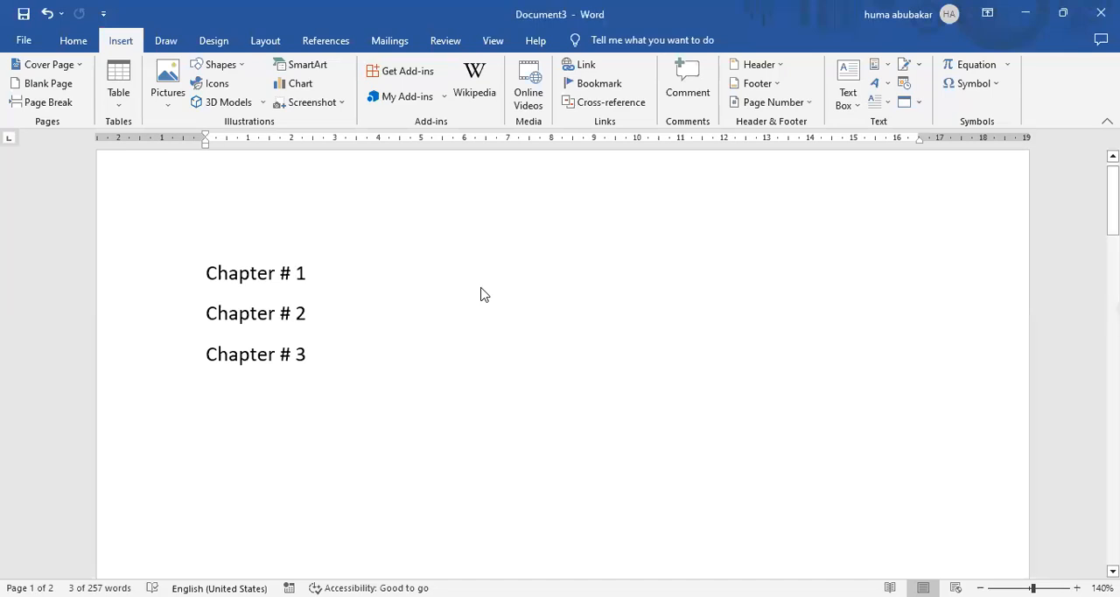
drag(317, 267, 212, 251)
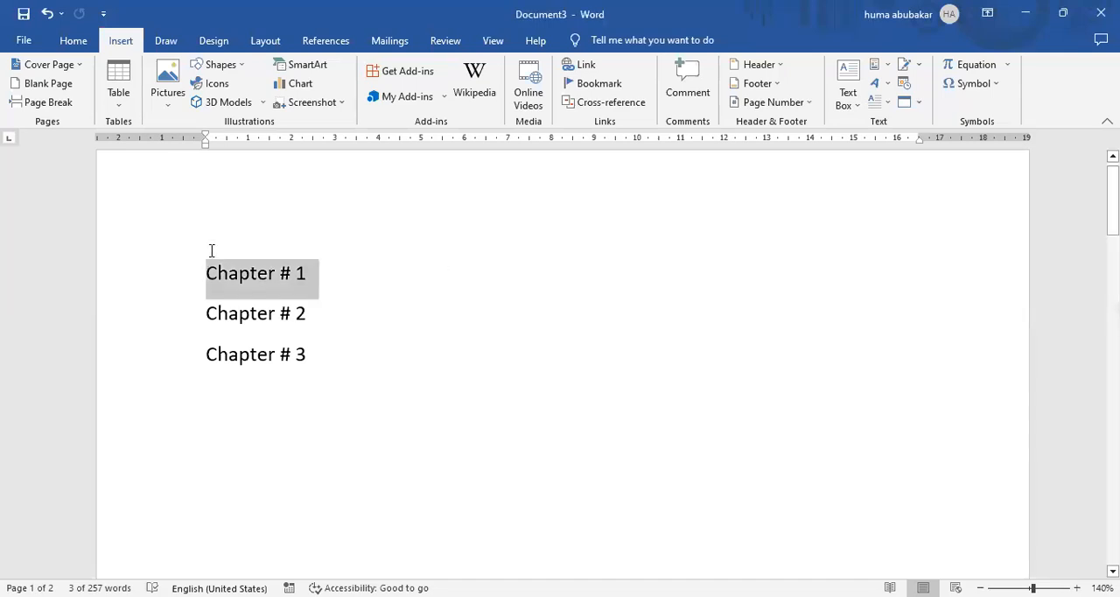
click(577, 72)
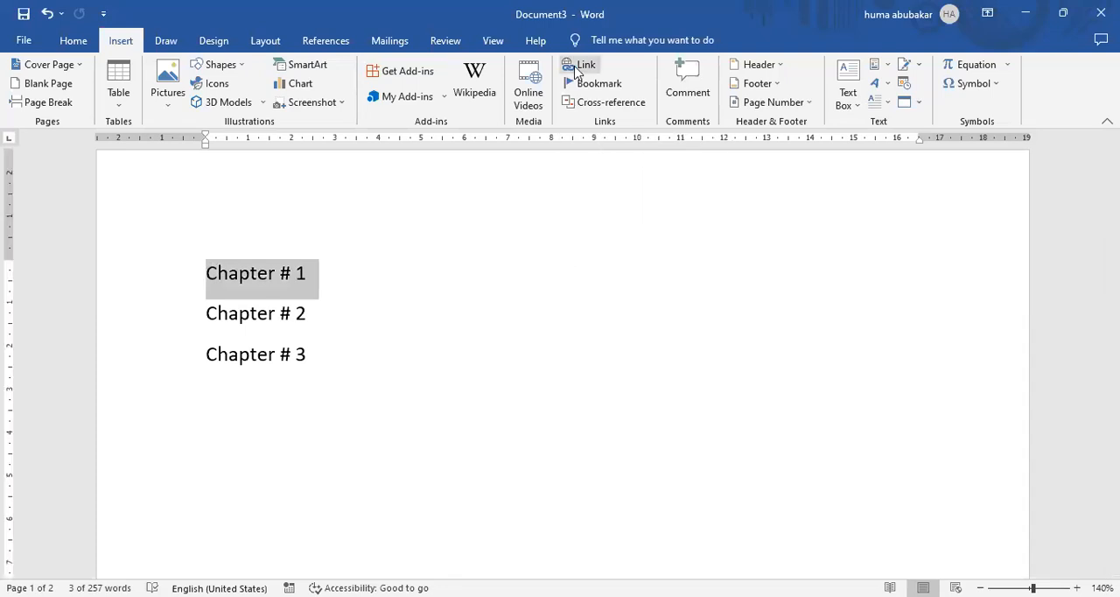
click(577, 65)
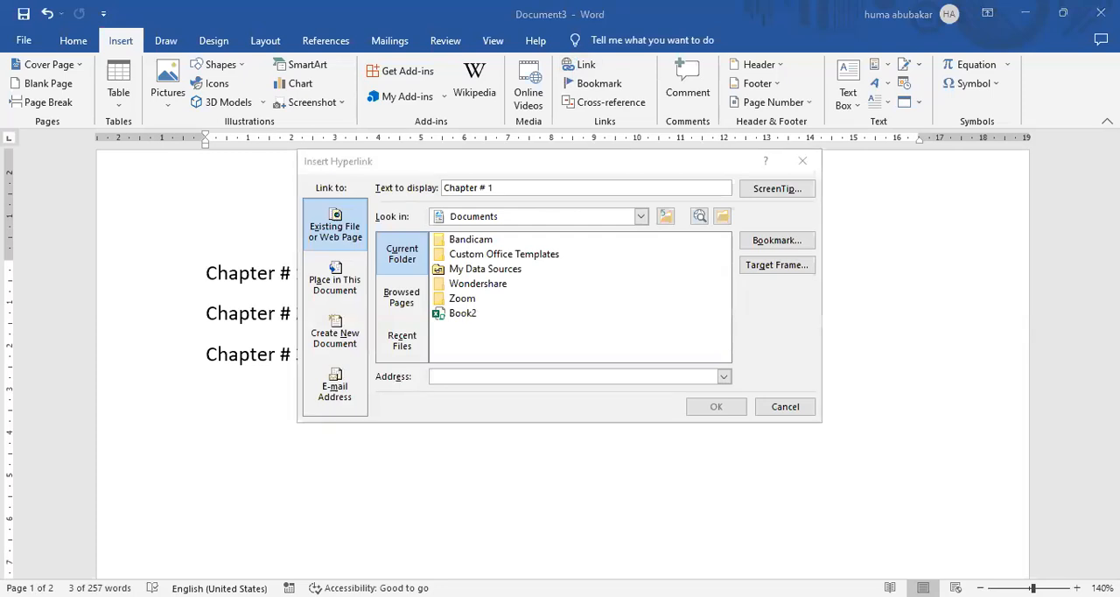
click(334, 284)
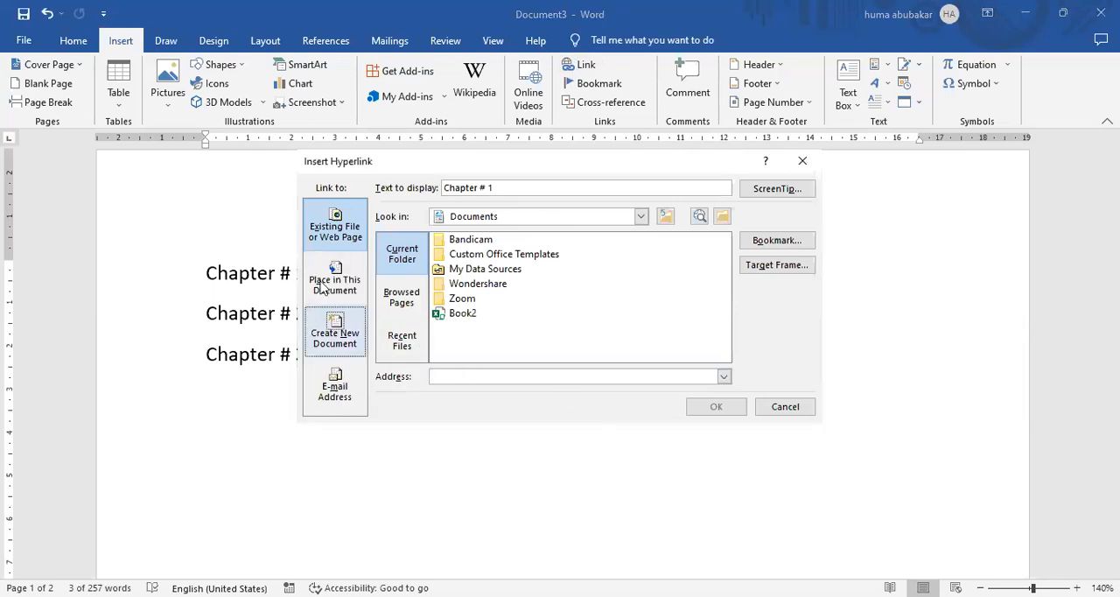
click(334, 280)
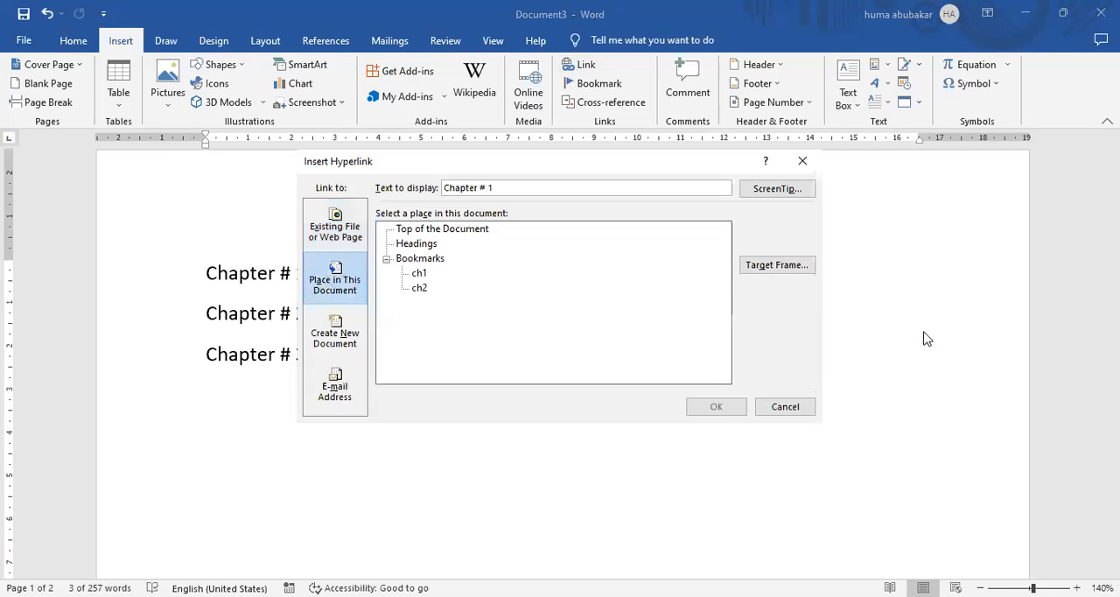
click(417, 274)
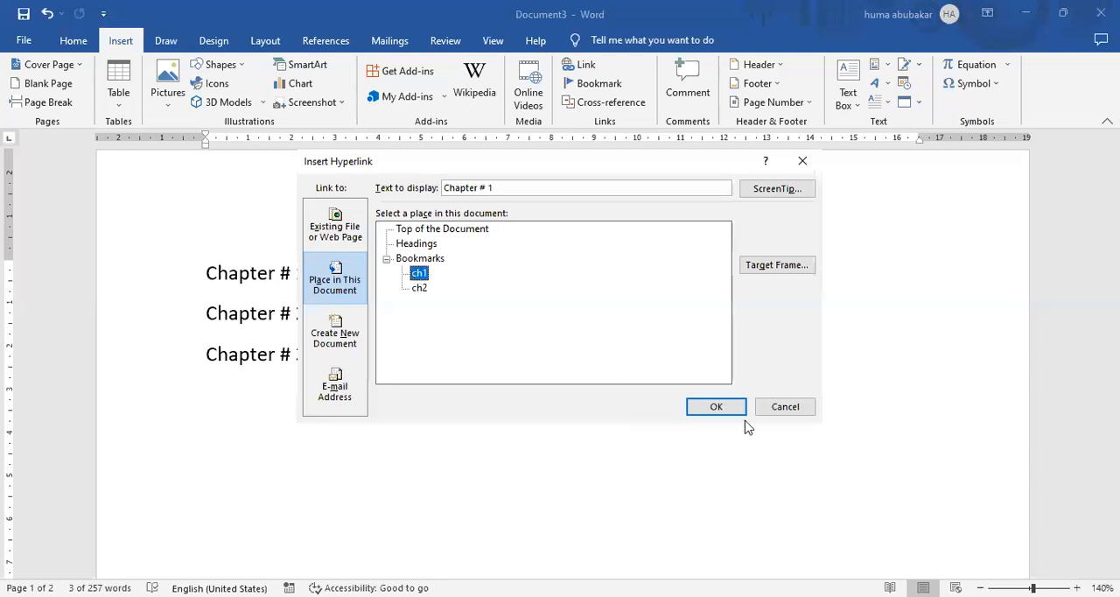
click(718, 407)
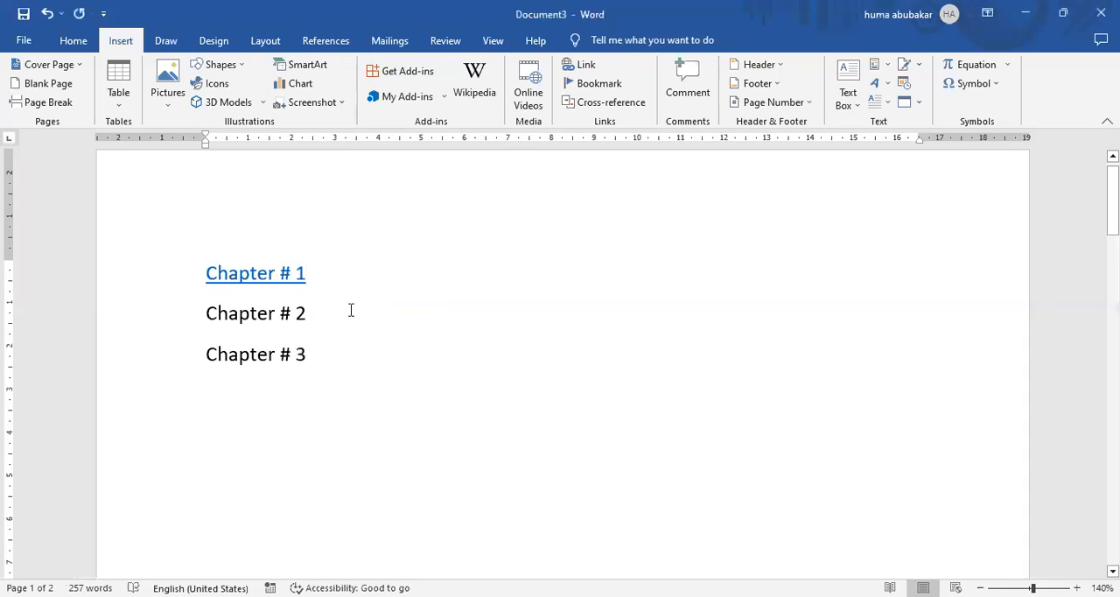
Follow the "Chapter # 1" link to test it and return to page 1.
ctrl+click(286, 278)
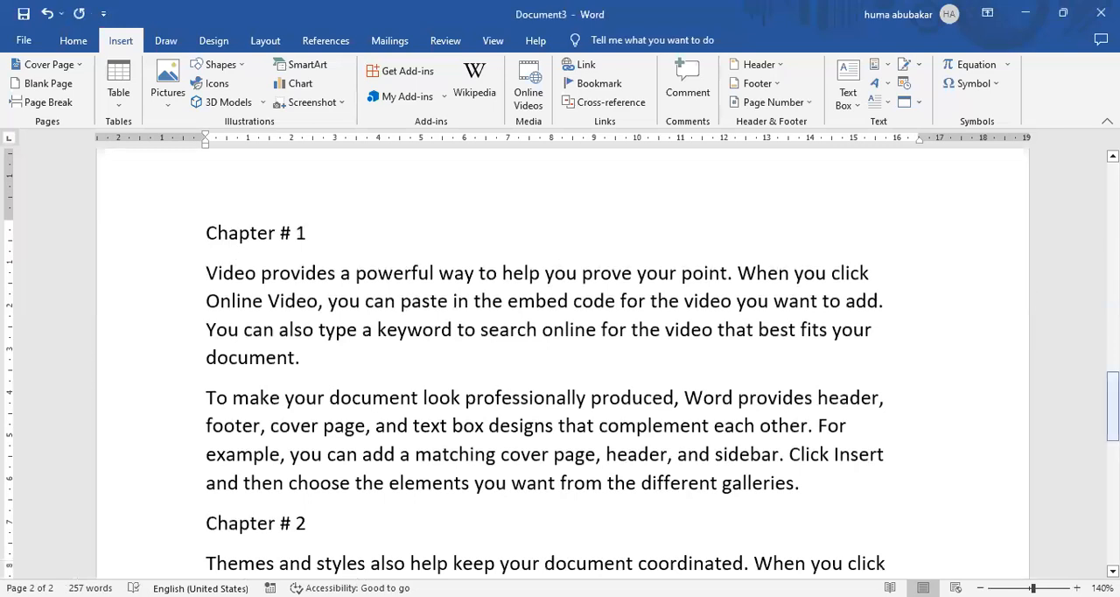
drag(1113, 407, 1112, 232)
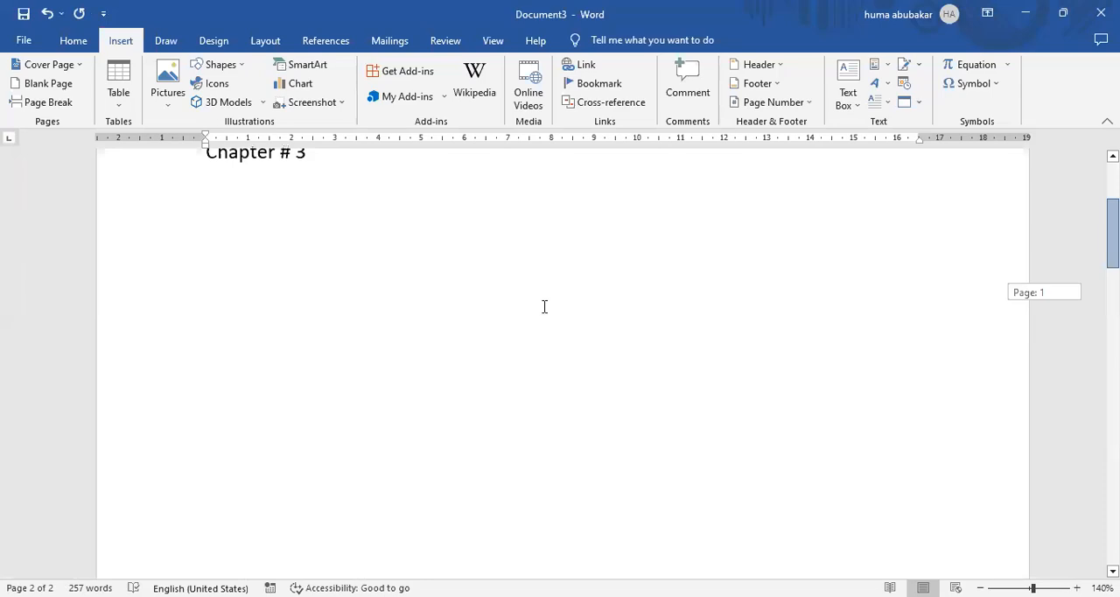
Link the "Chapter # 2" line on the first page to the bookmark ch2 in this document.
scroll(542, 307, up, 3)
triple_click(210, 339)
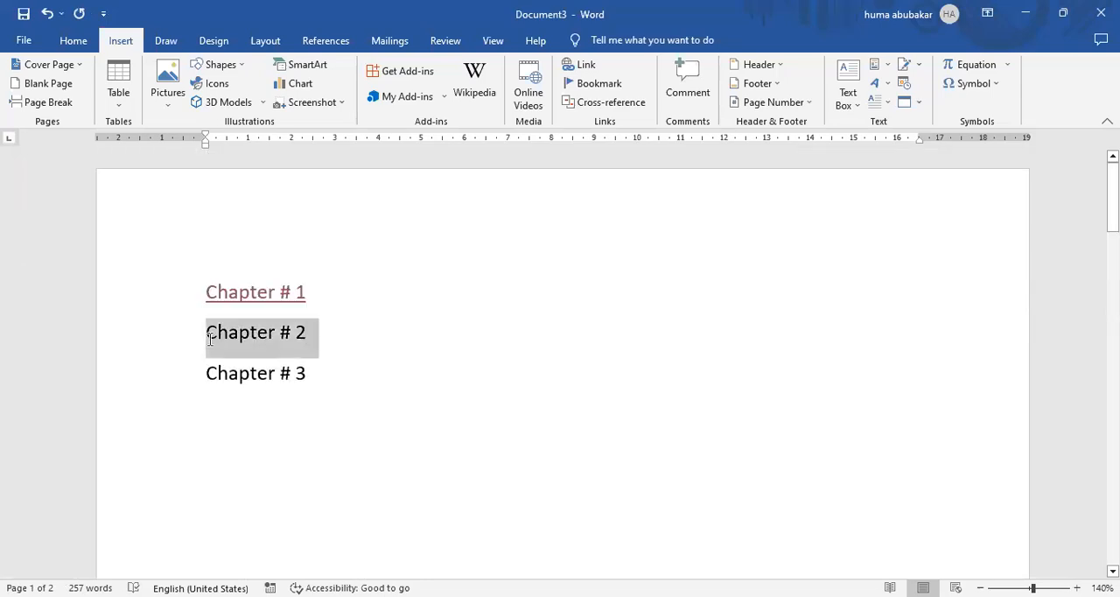
click(566, 73)
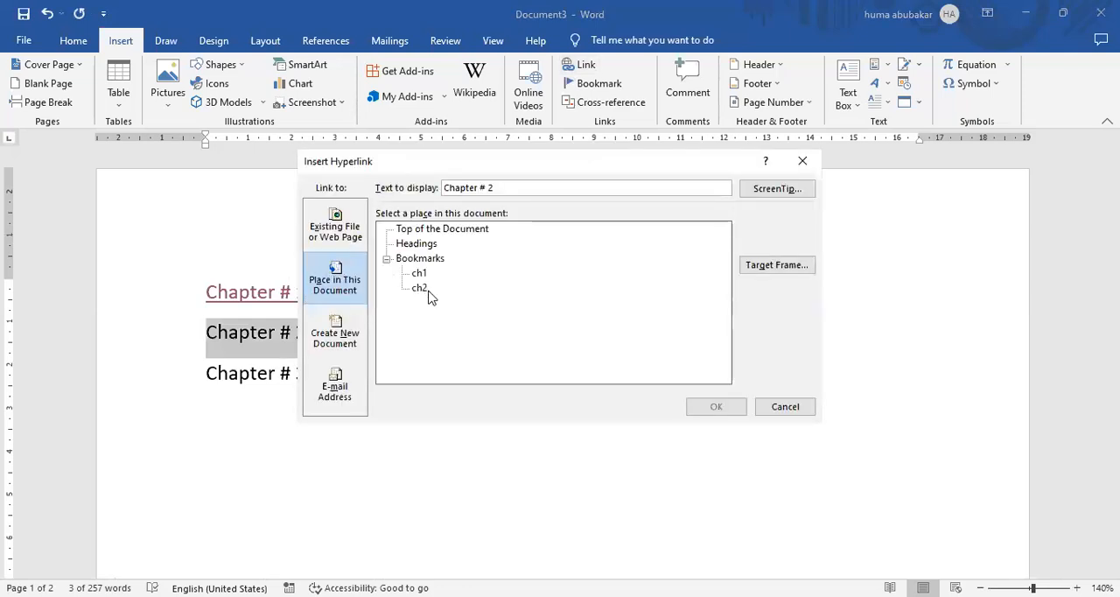
click(421, 292)
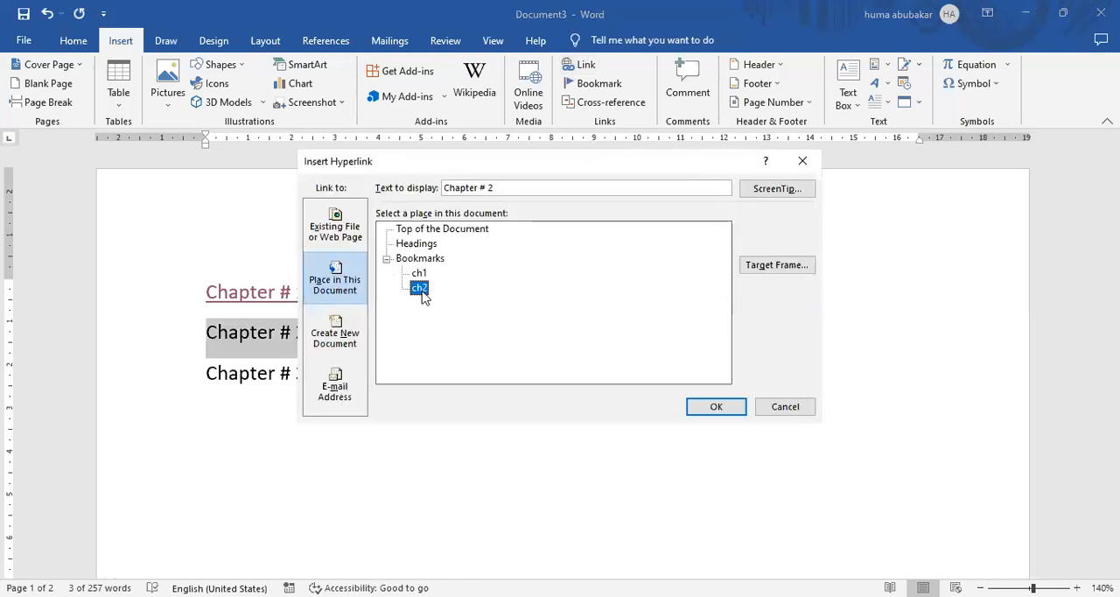
click(716, 407)
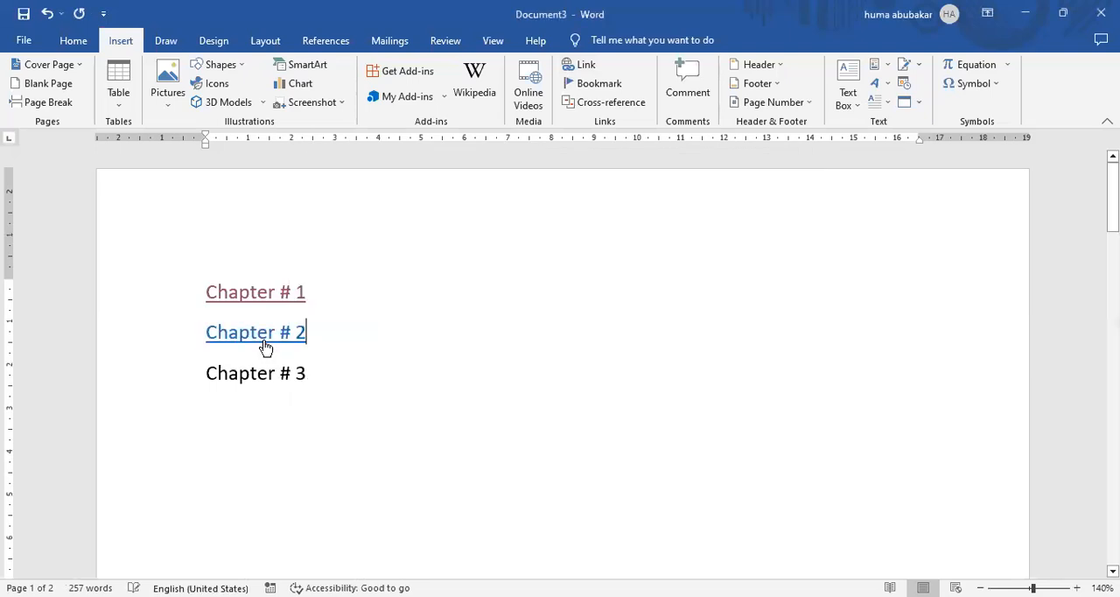
Follow the "Chapter # 2" link to test it and return to the start of the document.
ctrl+click(270, 275)
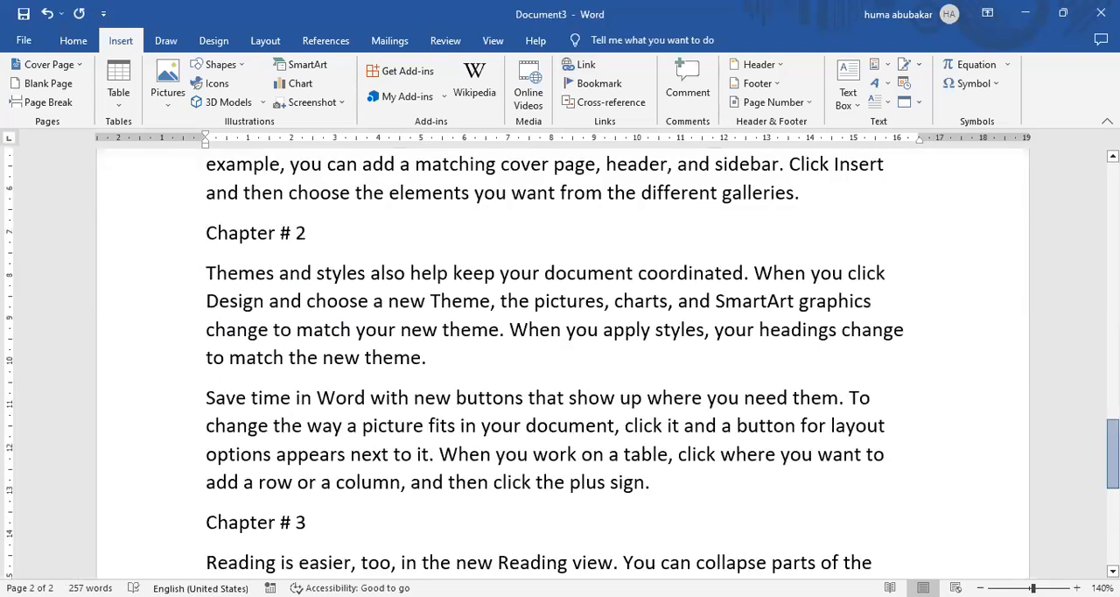
drag(1114, 435, 1114, 188)
ctrl+click(256, 278)
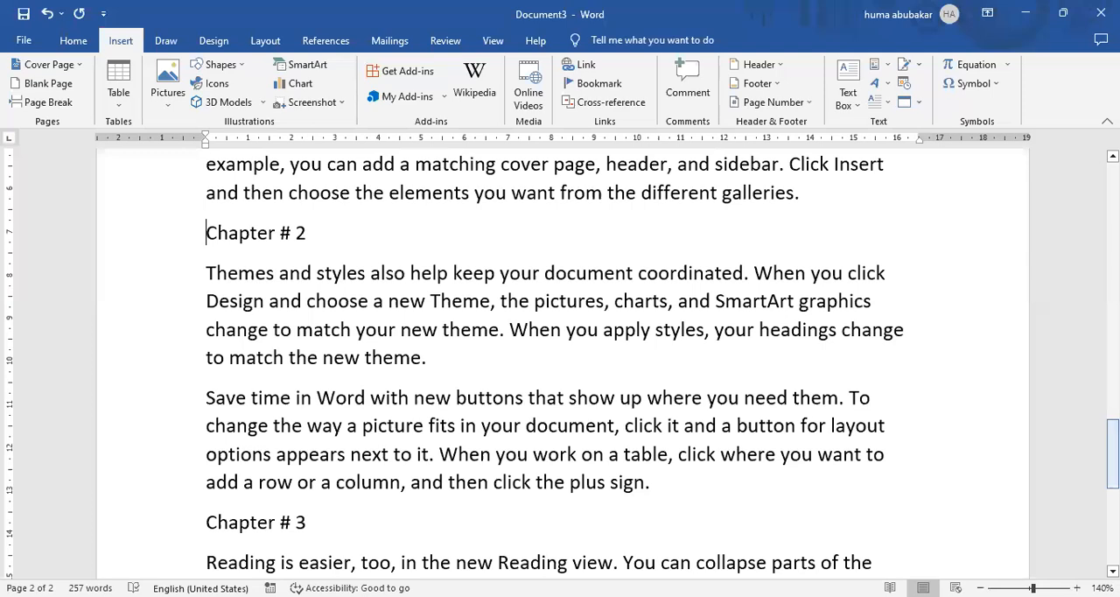
key(ctrl+Home)
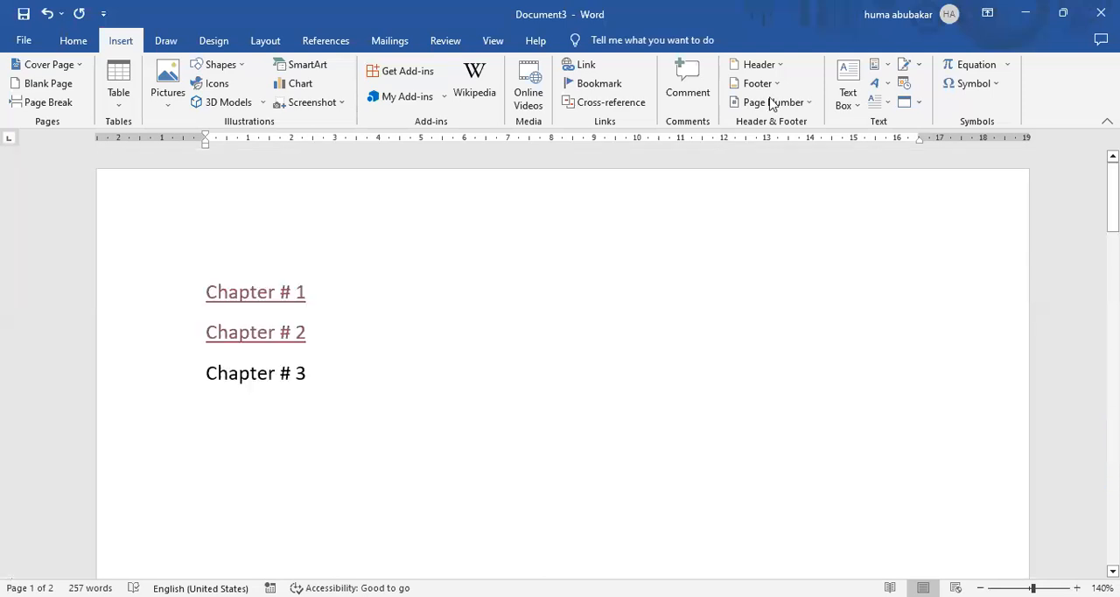
Examine the "Use CTRL + Click to follow hyperlink" setting in the Advanced editing options, then close the options without changes.
click(24, 41)
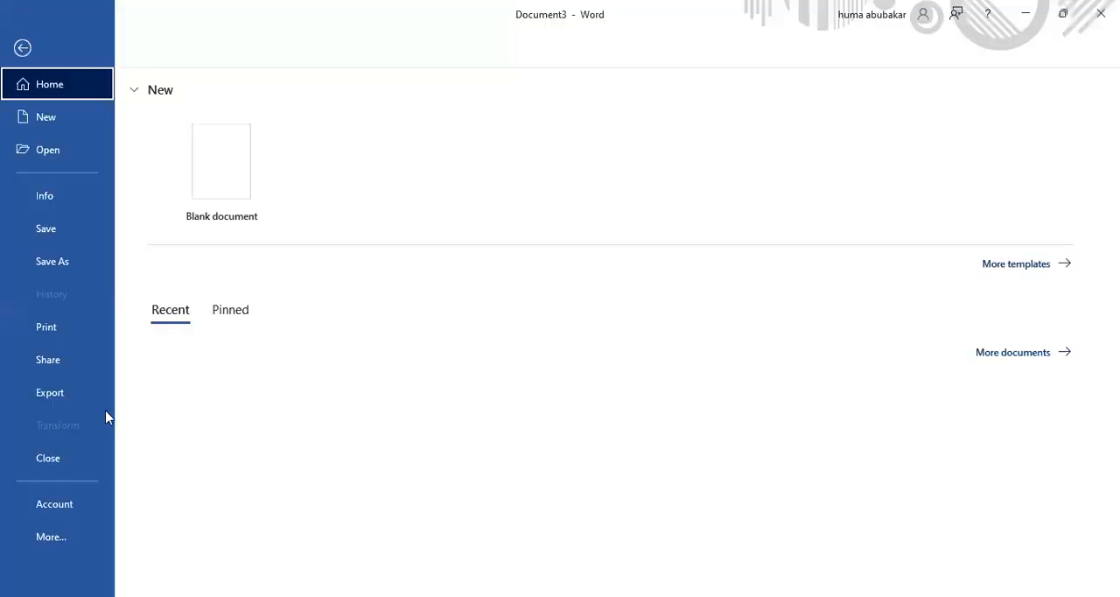
click(48, 539)
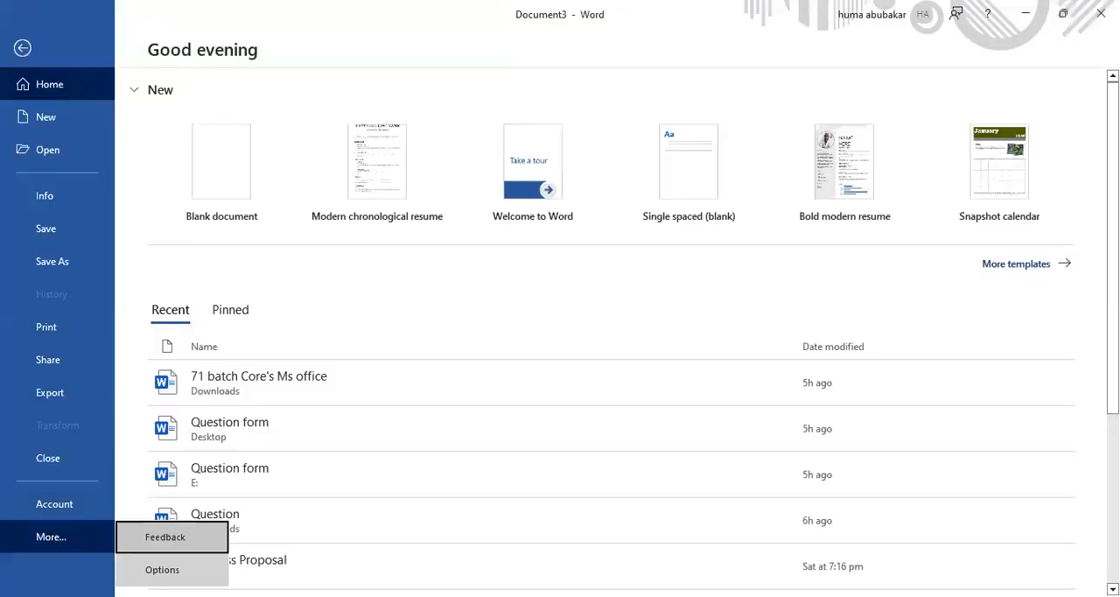
click(162, 570)
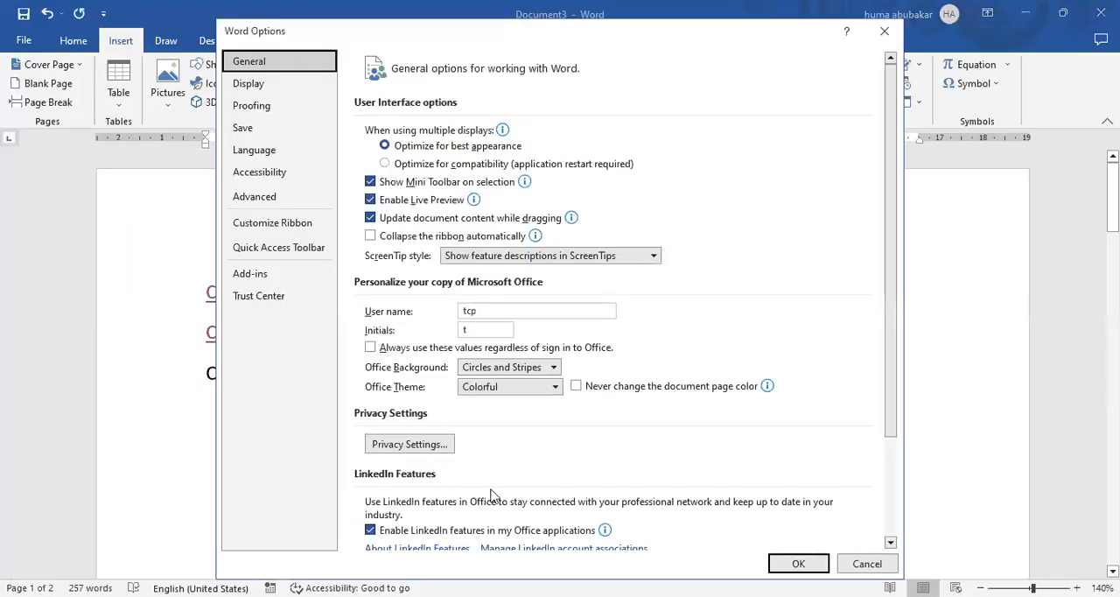
click(298, 191)
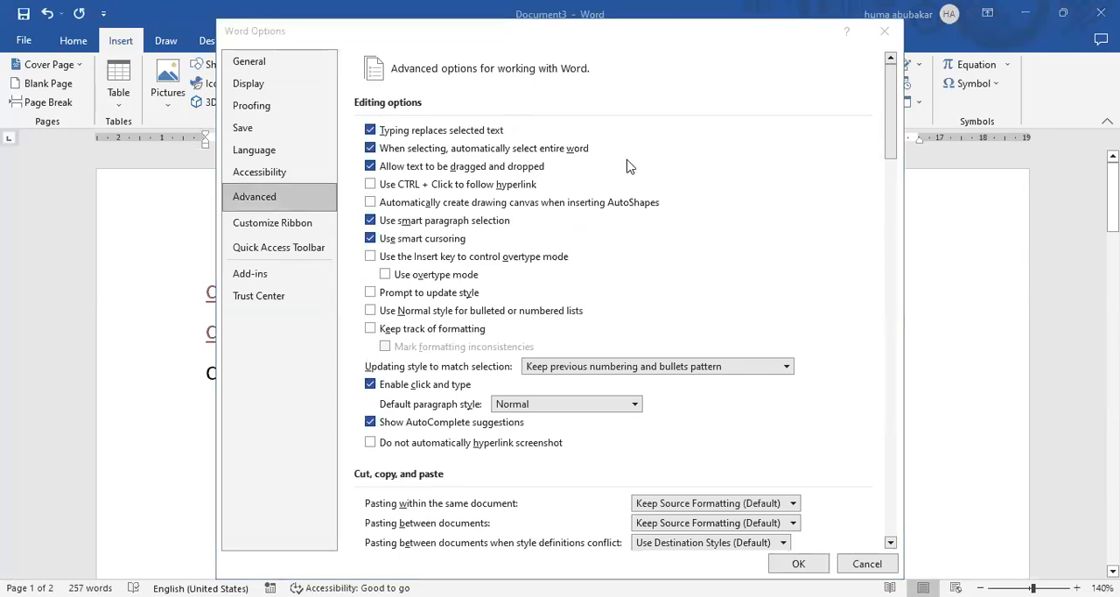
click(296, 199)
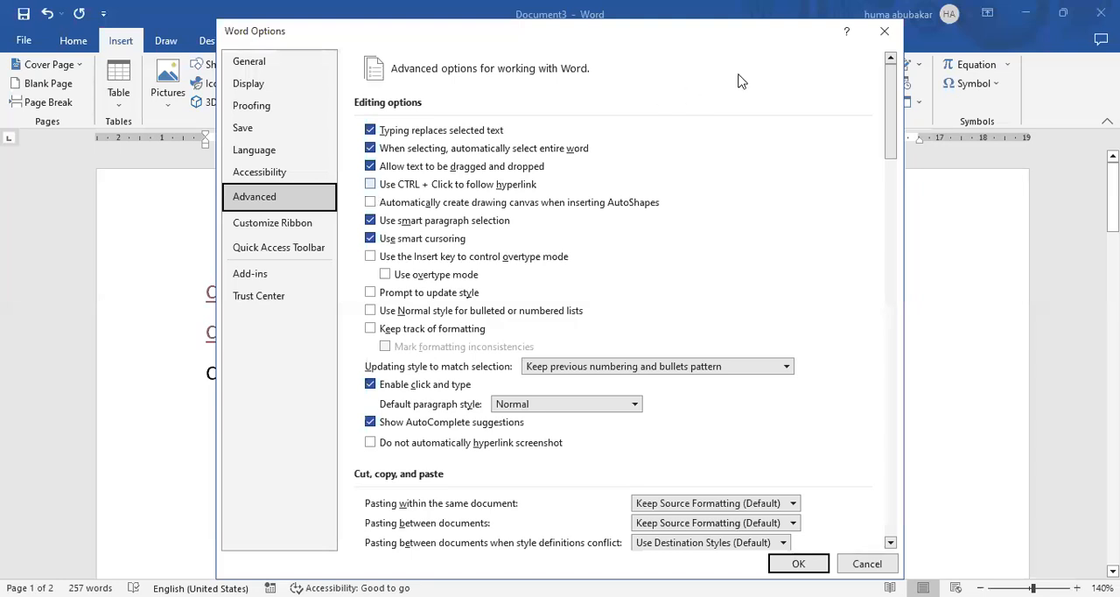
click(885, 35)
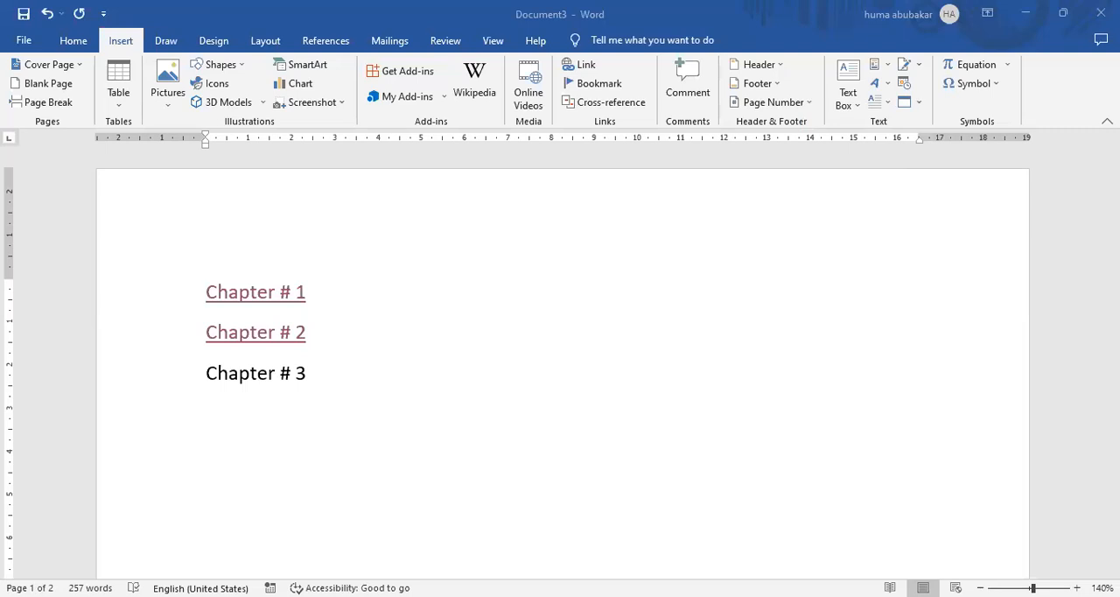
drag(313, 373, 203, 328)
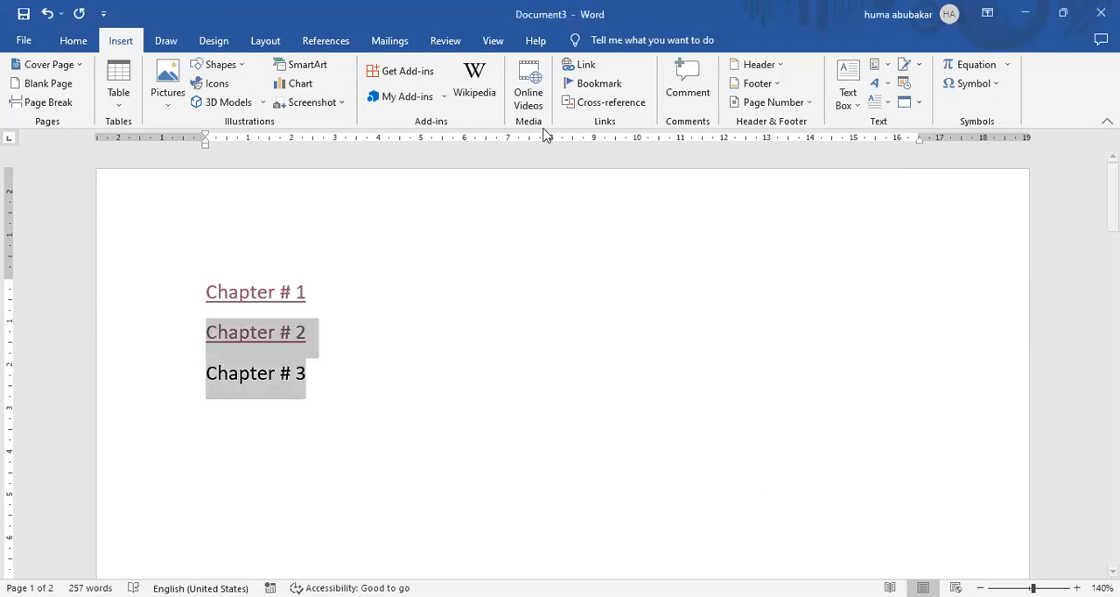
click(583, 67)
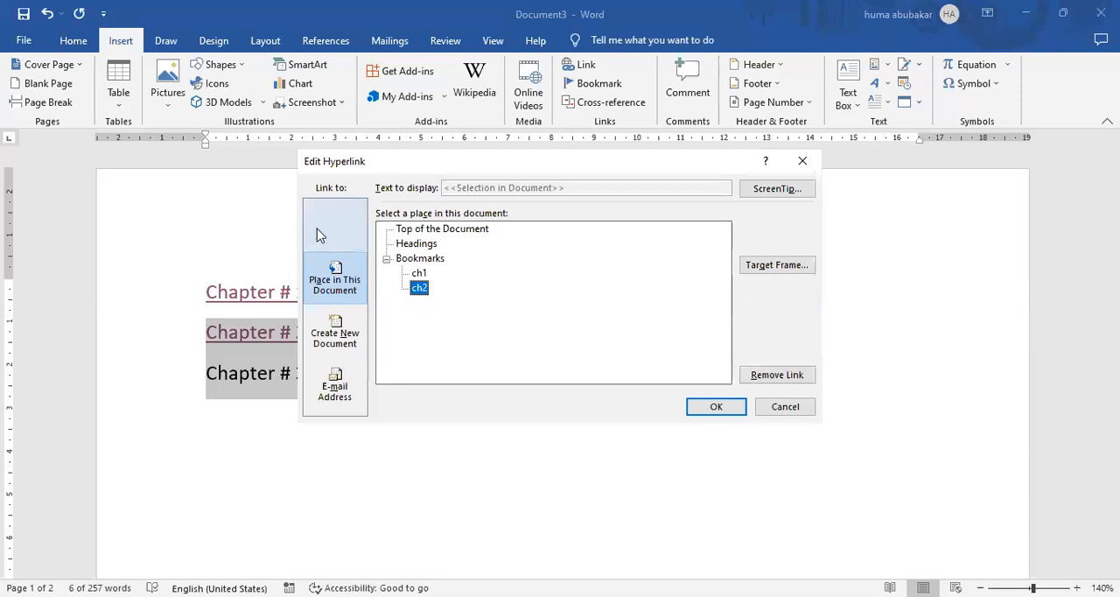
click(345, 238)
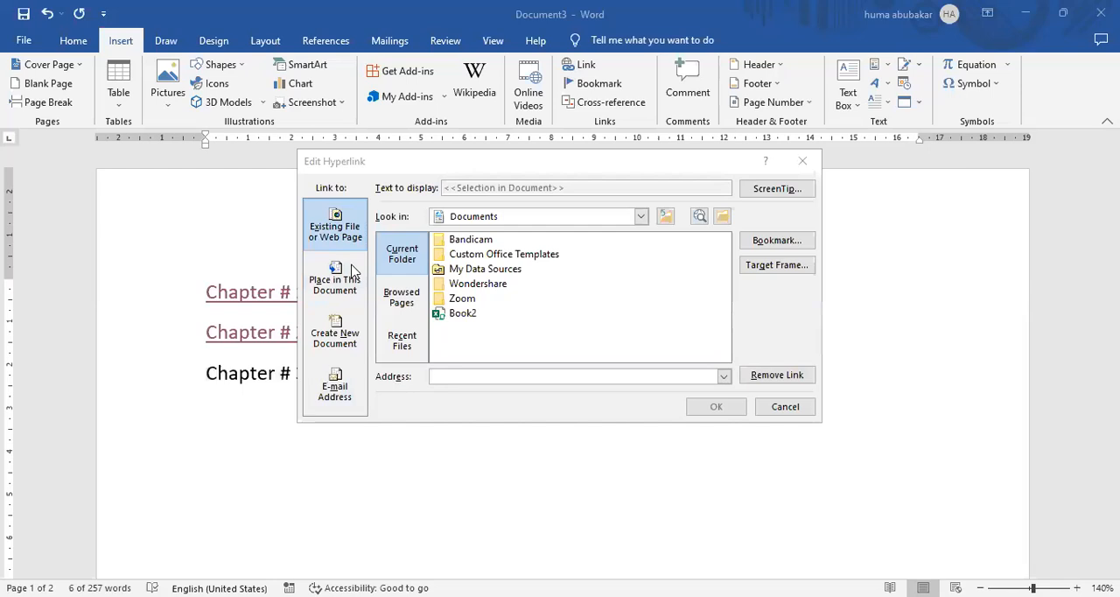
click(505, 378)
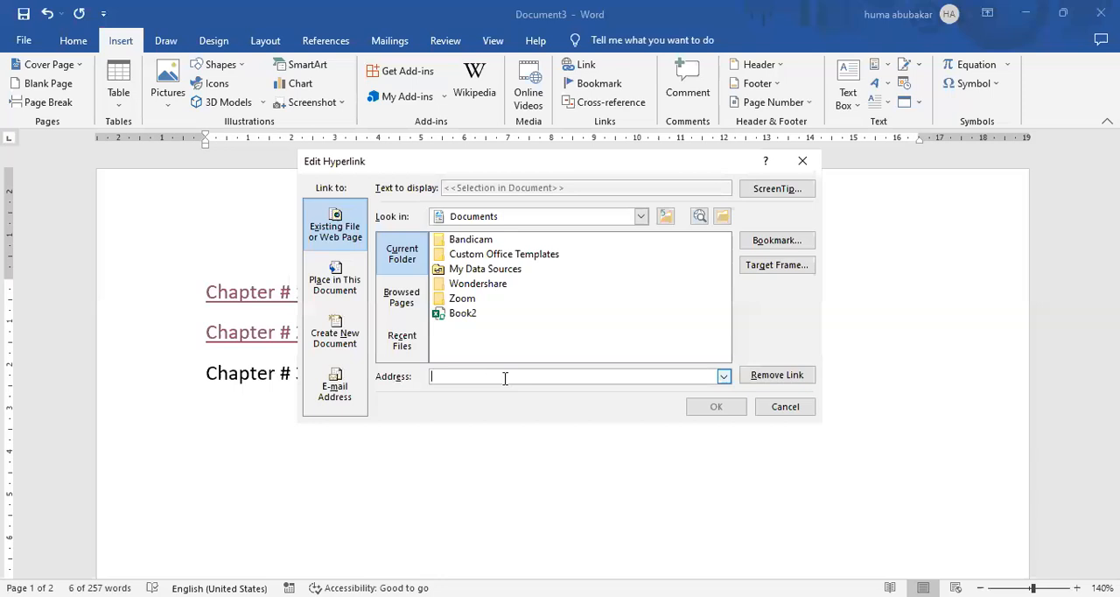
text(https://chat.openai.com/)
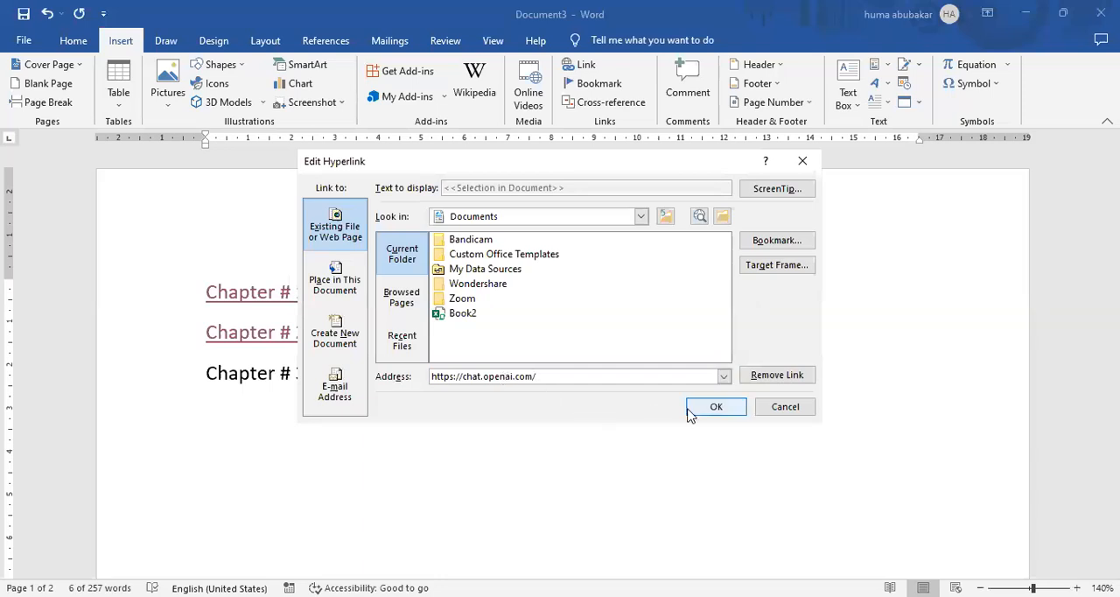
click(718, 406)
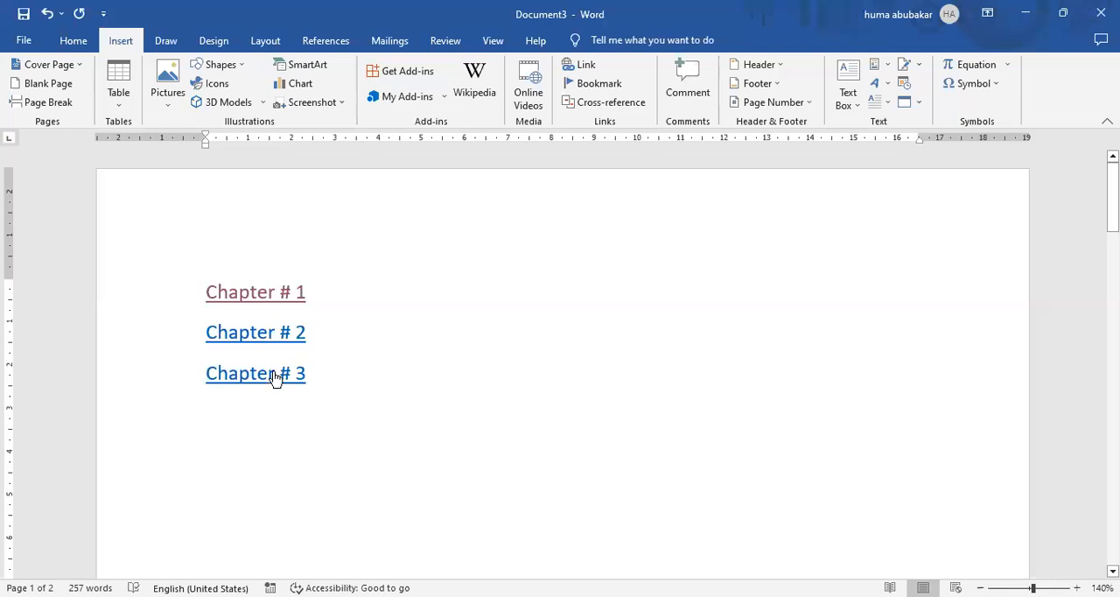
Follow the "Chapter # 3" link to the browser and check the address of the opened web page.
ctrl+click(274, 375)
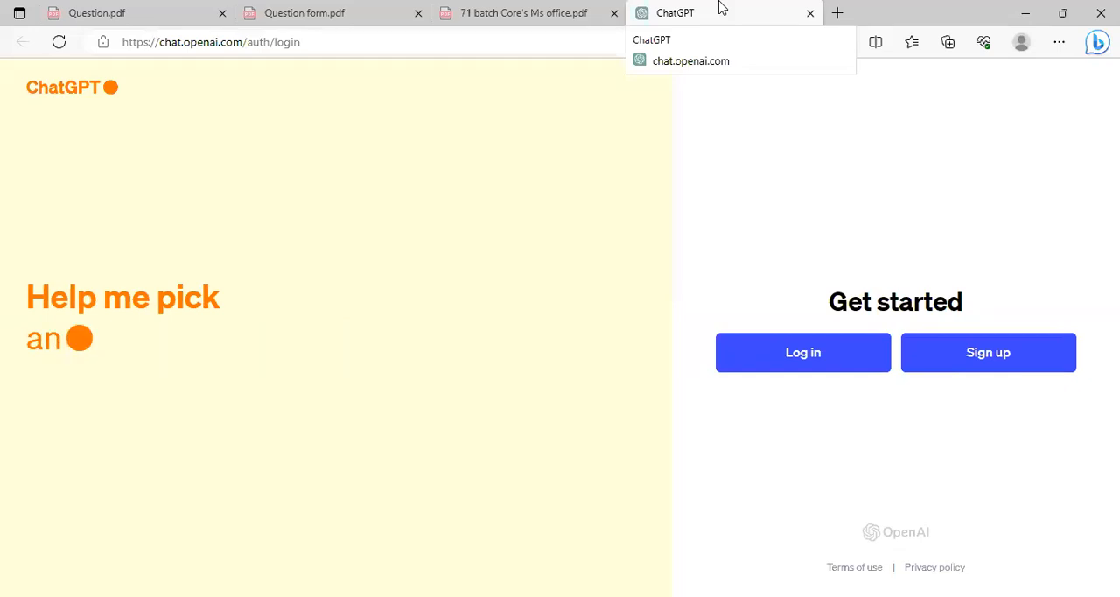
click(114, 40)
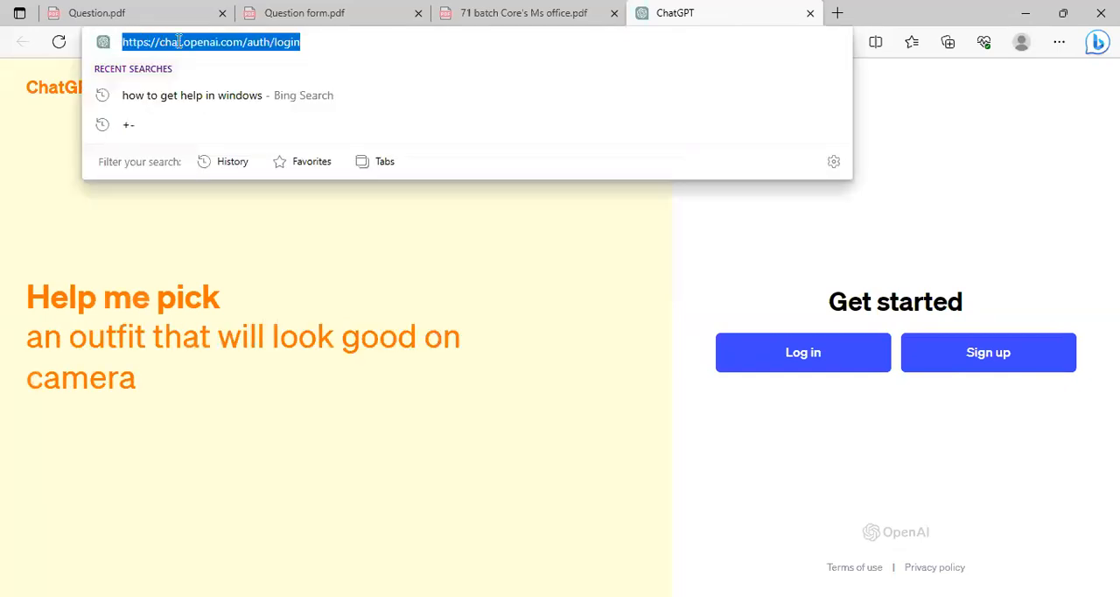
drag(135, 39, 530, 250)
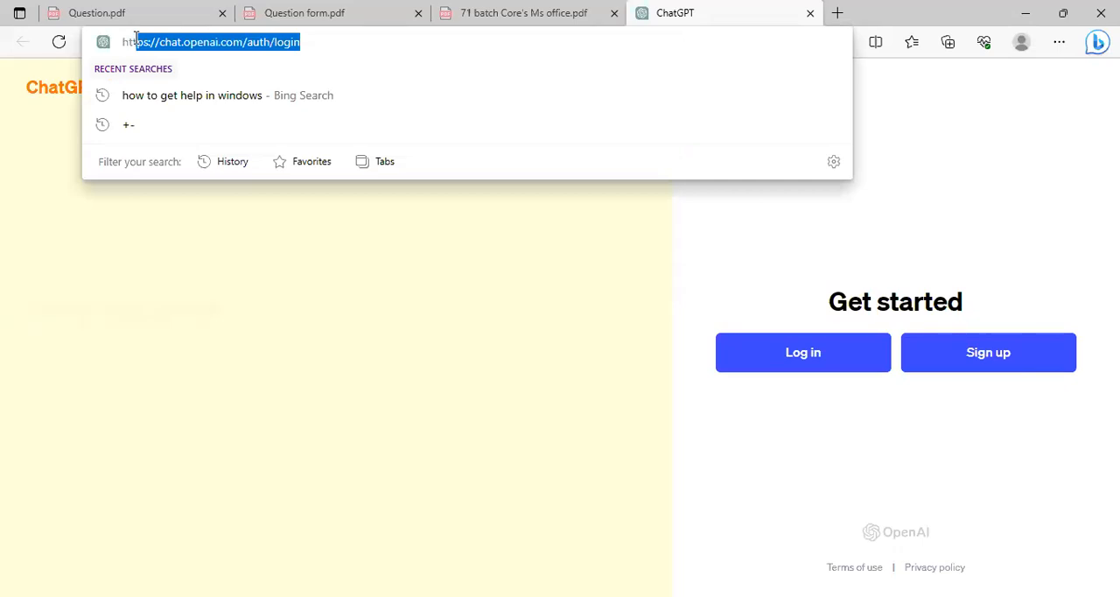
click(530, 250)
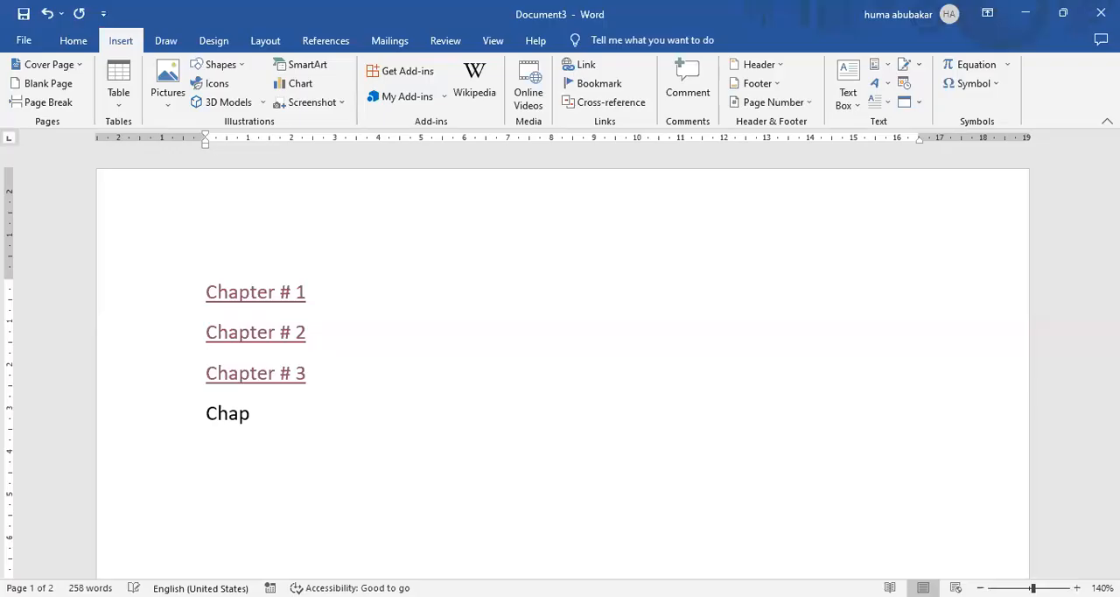
Back in Word, add the line "Excel File" below "Chapter # 3" on the first page.
text(teer)
key(BackSpace)
key(BackSpace)
text(r)
key(ctrl+BackSpace)
text(Excel File)
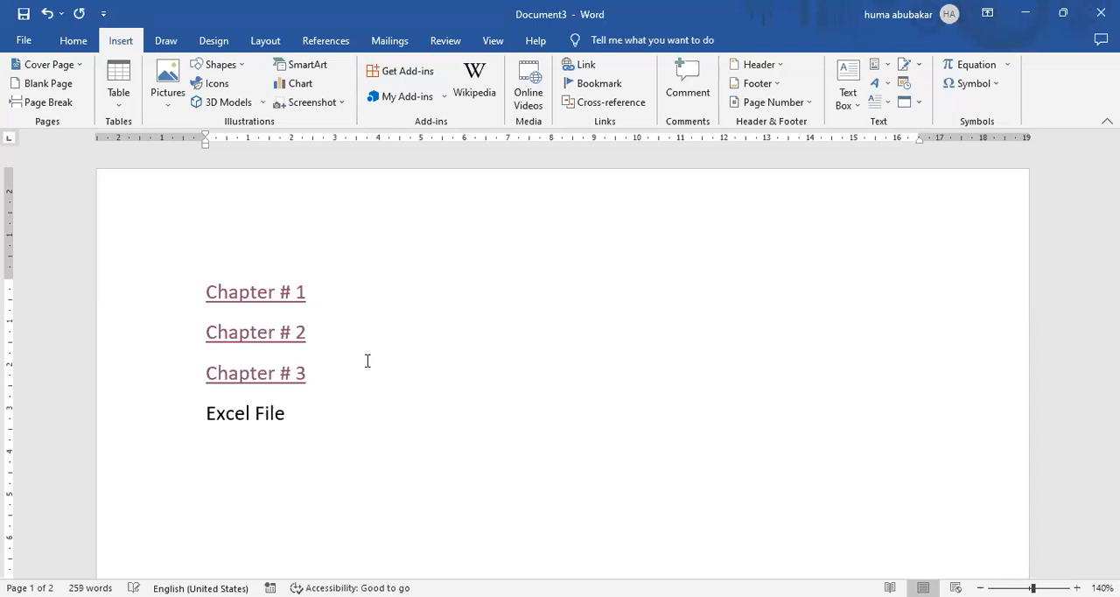
Link the "Excel File" text to the existing workbook Formula 2.xlsx in the Desktop folder.
shift+click(206, 410)
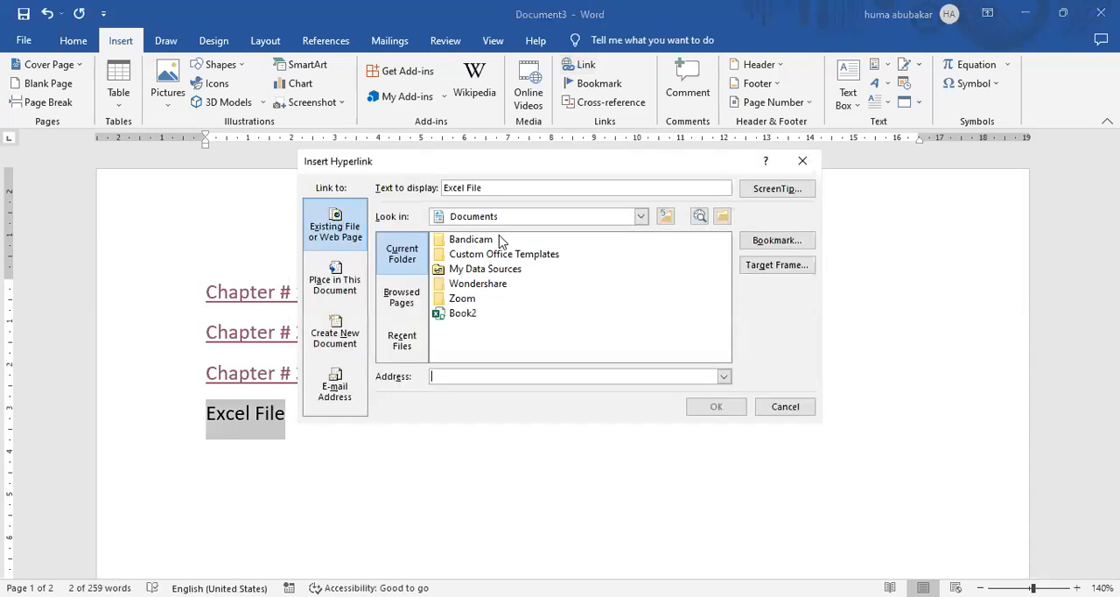
click(641, 217)
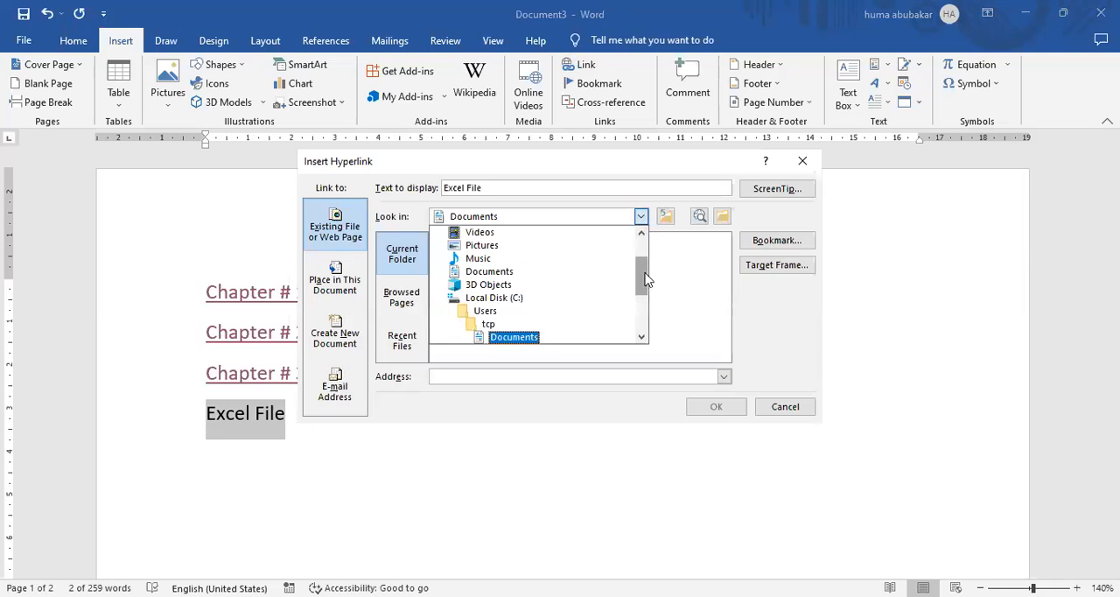
scroll(641, 267, up, 1)
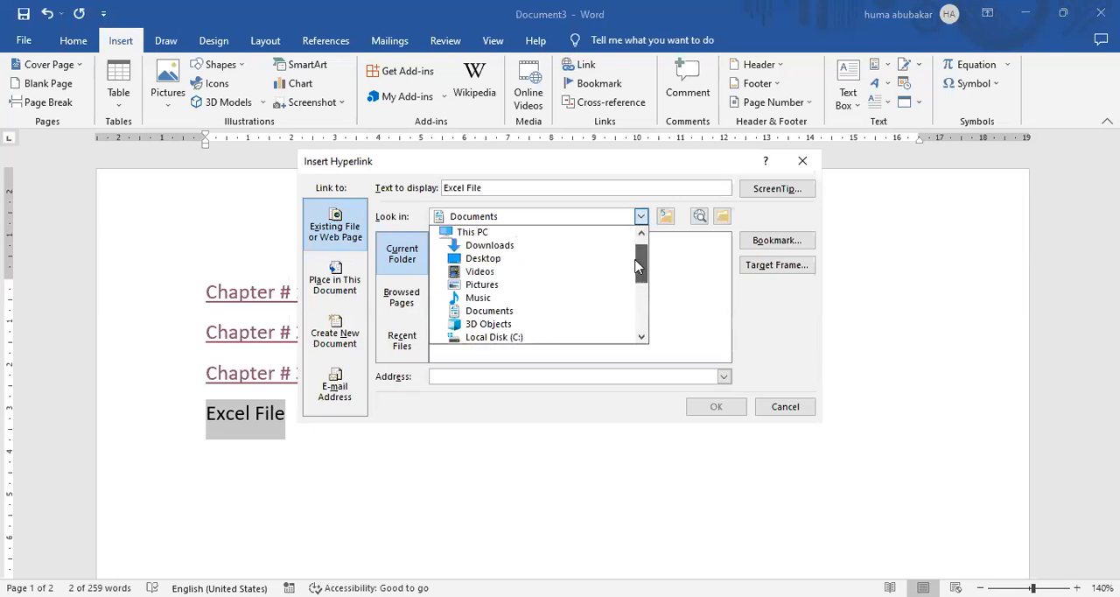
click(521, 248)
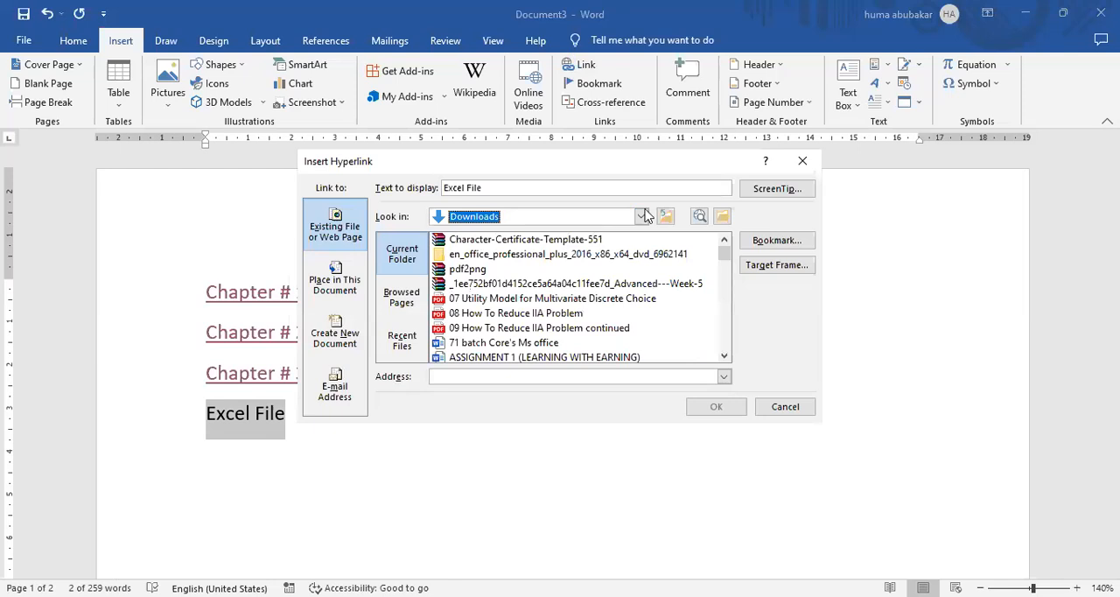
click(644, 216)
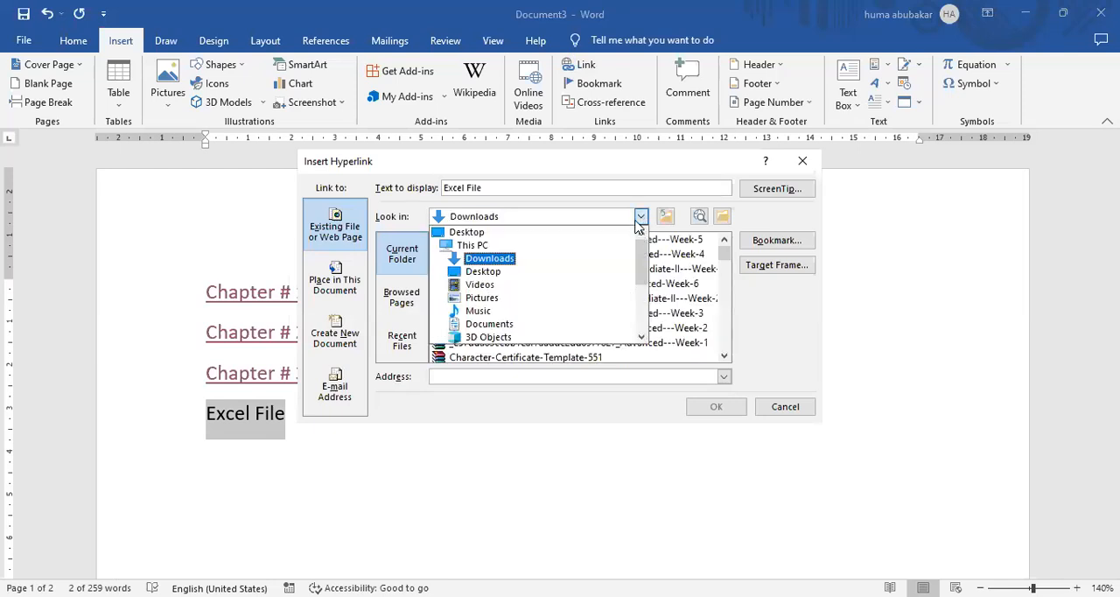
click(557, 274)
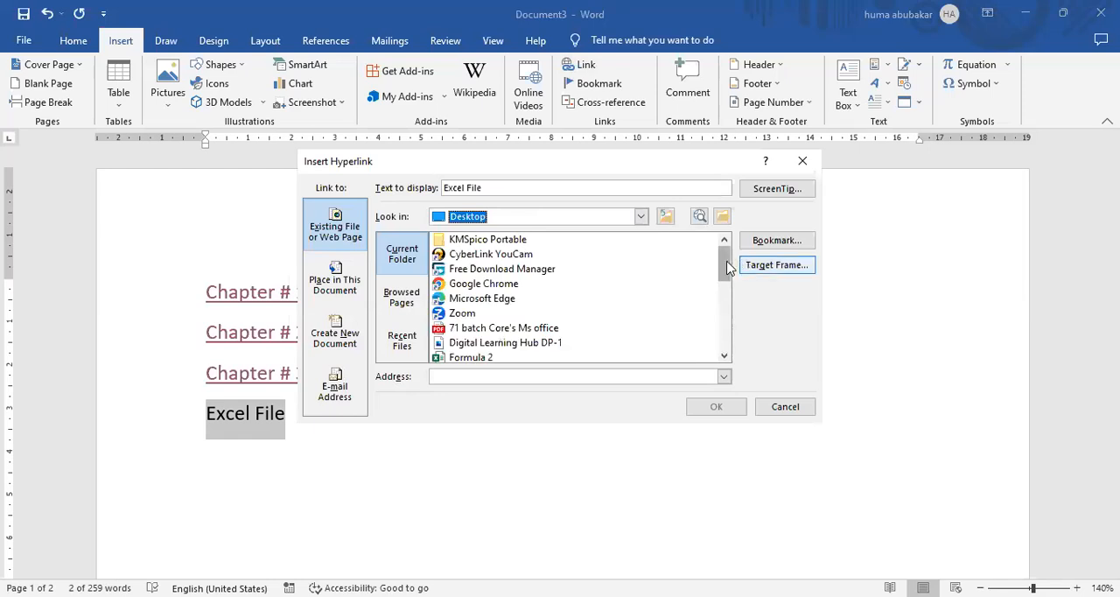
drag(727, 267, 728, 282)
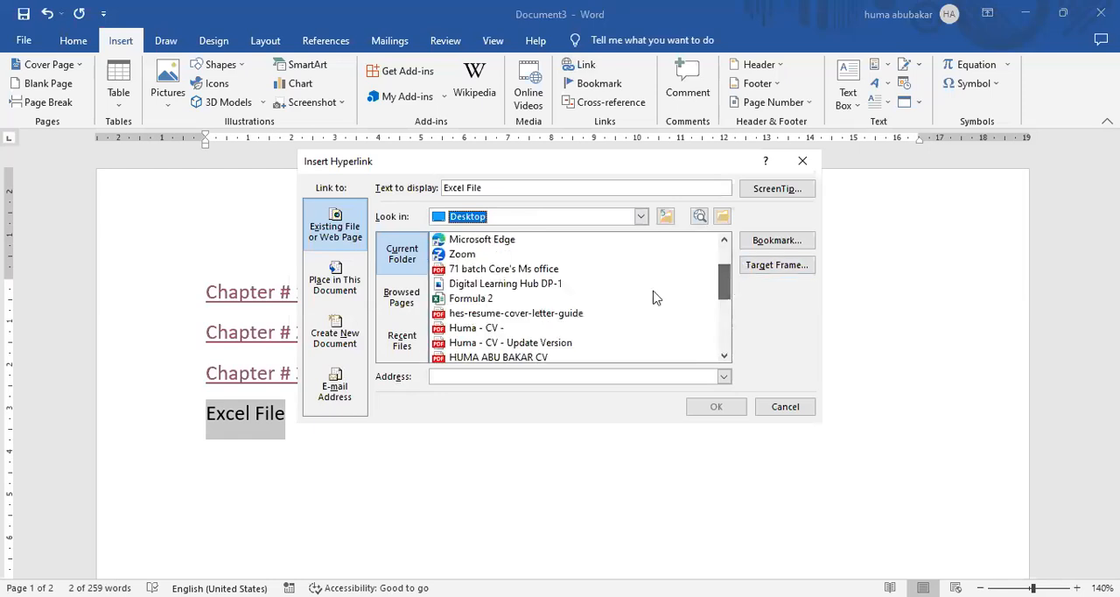
click(490, 300)
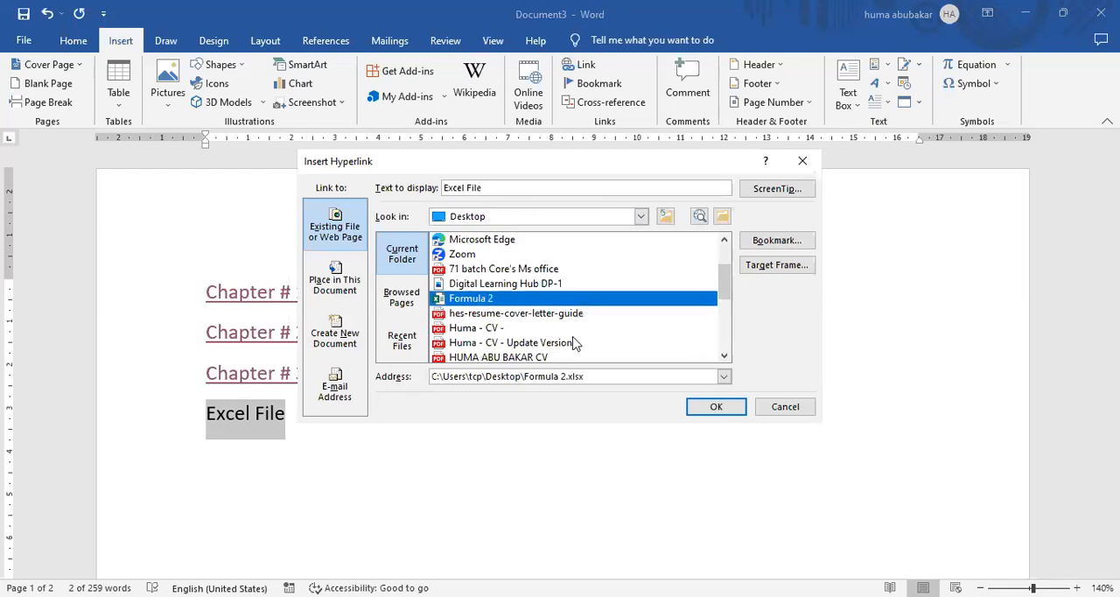
click(715, 407)
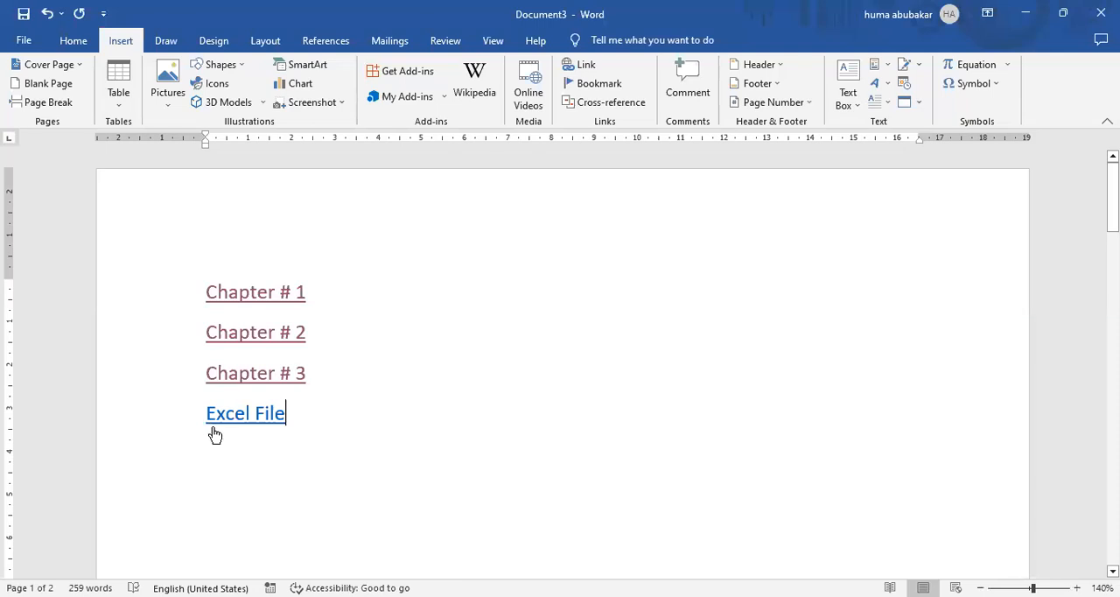
Follow the "Excel File" link, accepting the security notice, and look through the Text sheet of the Formula 2 workbook in Excel.
ctrl+click(223, 418)
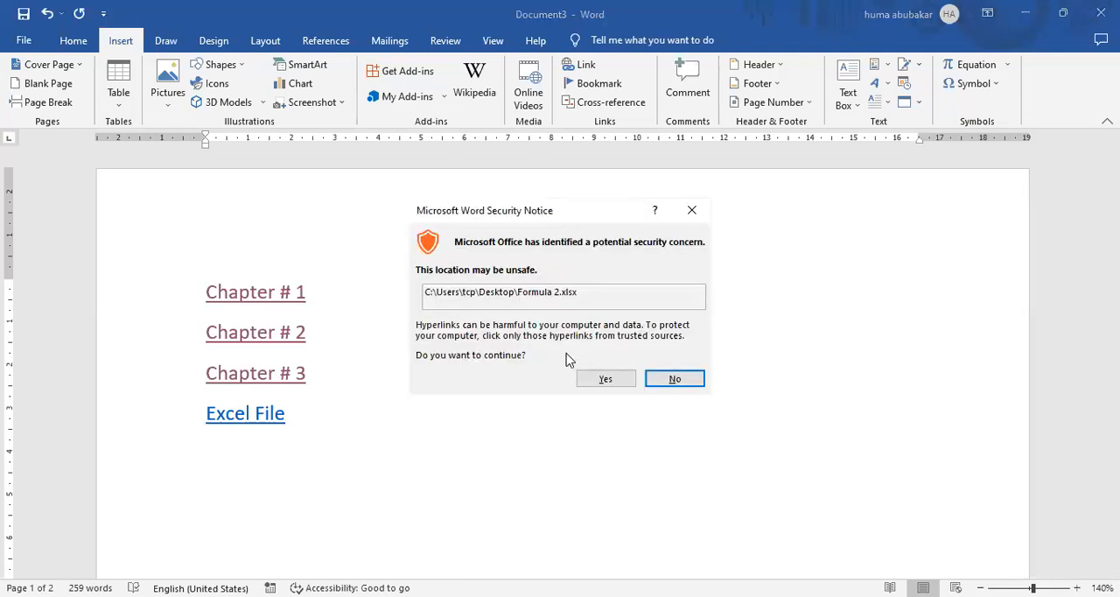
click(603, 381)
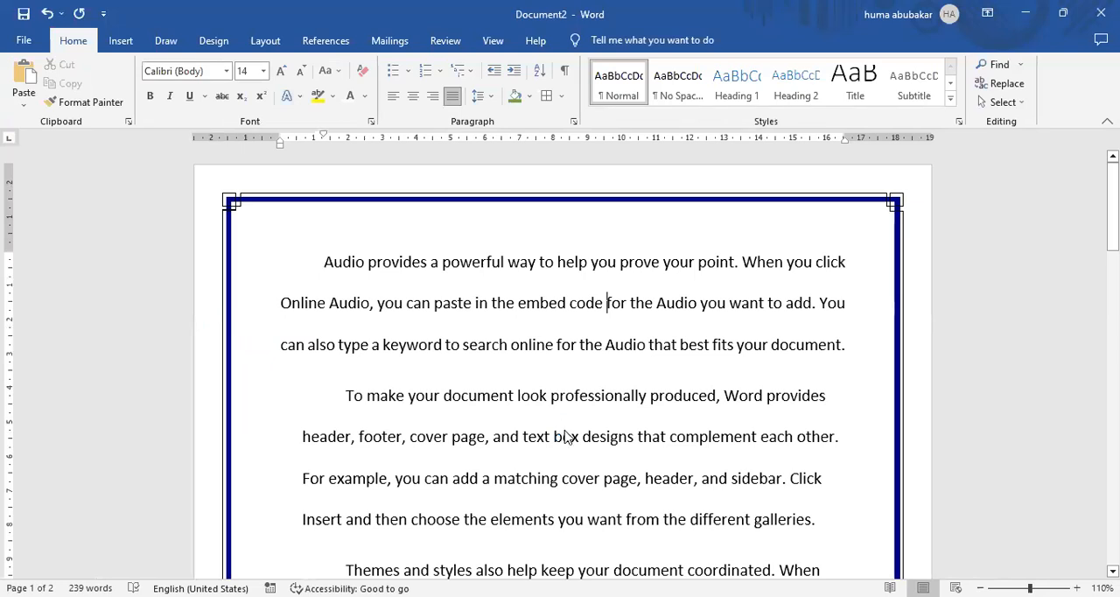
text(aa)
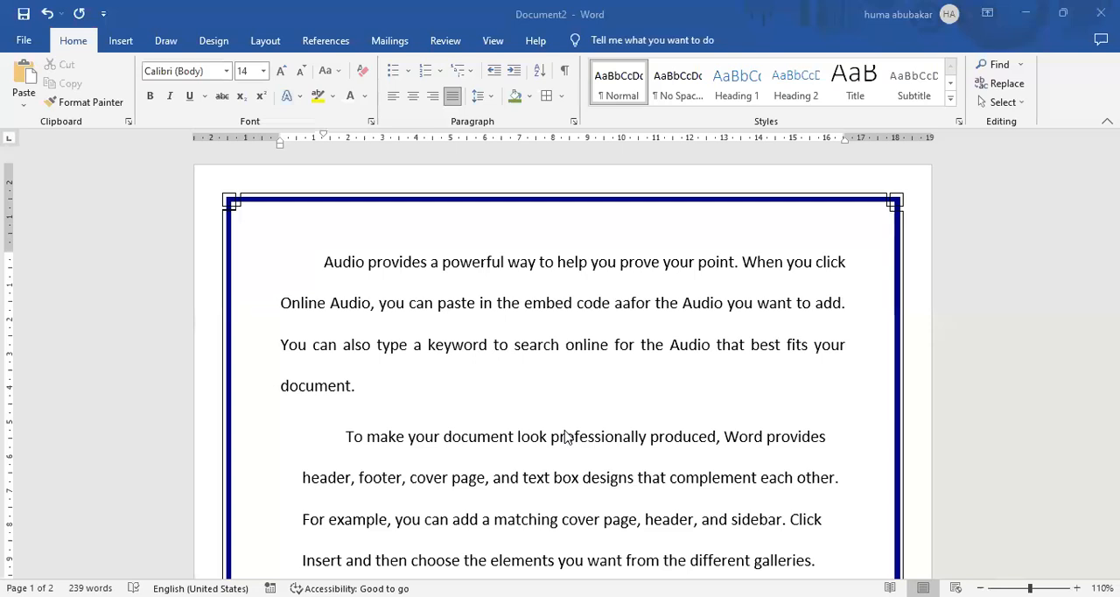
click(631, 303)
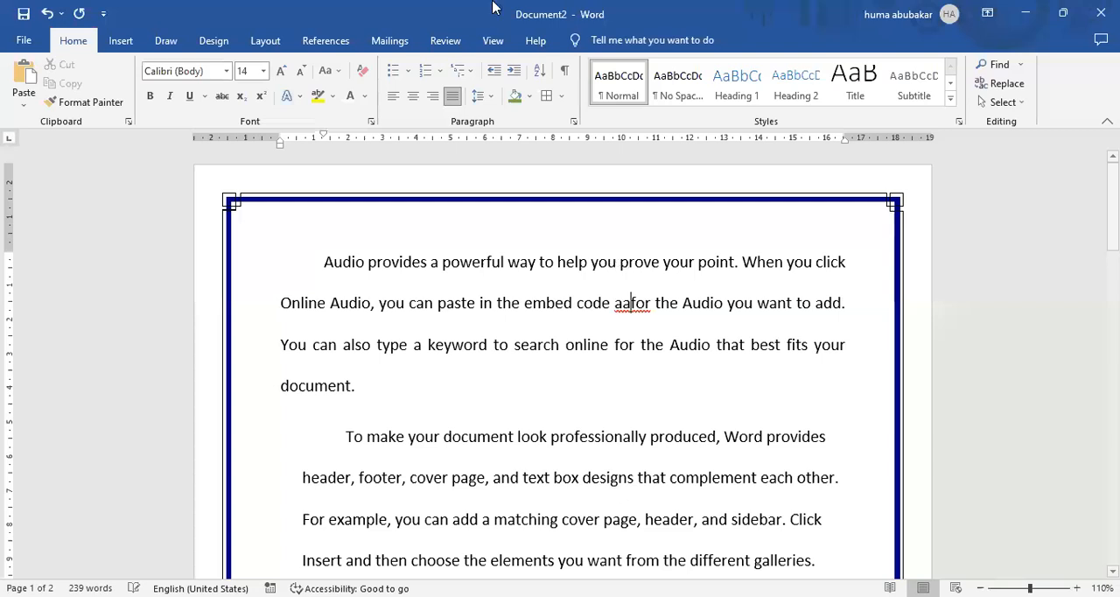
key(alt+Tab)
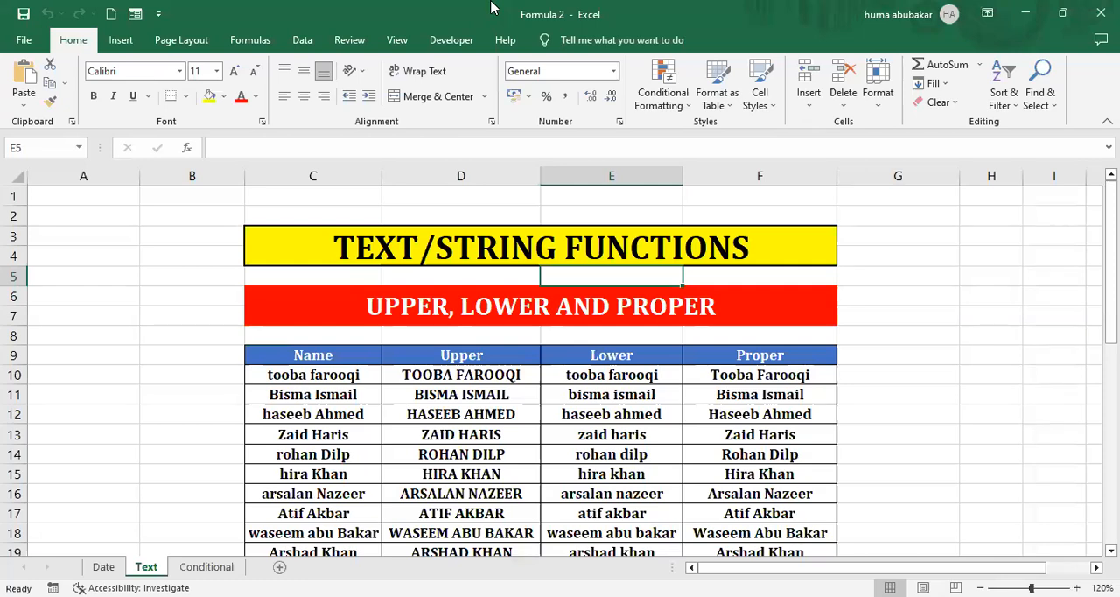
click(601, 307)
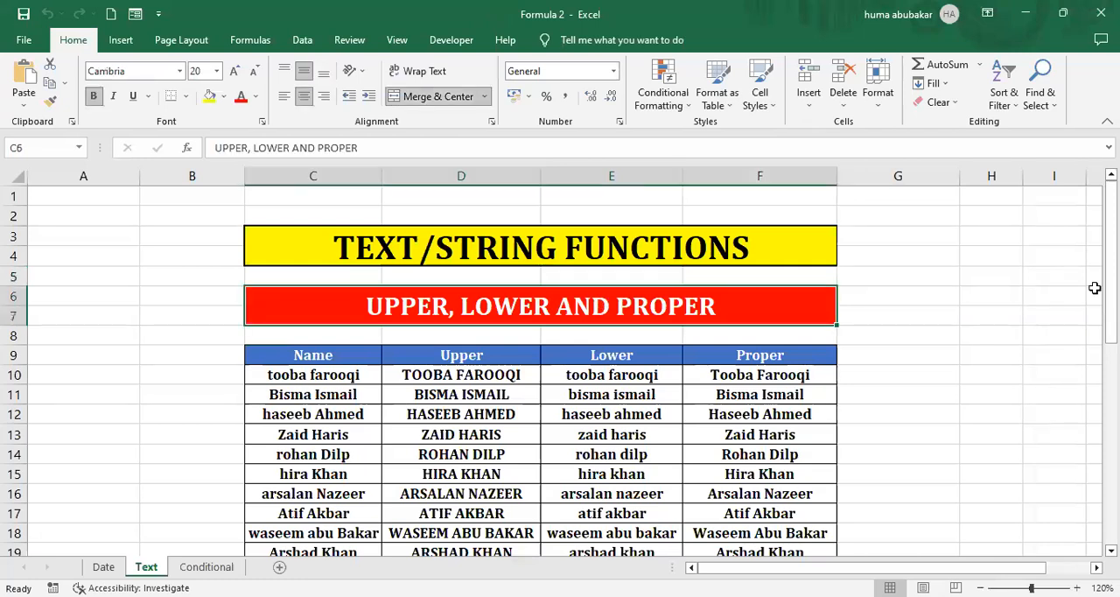
scroll(561, 367, down, 6)
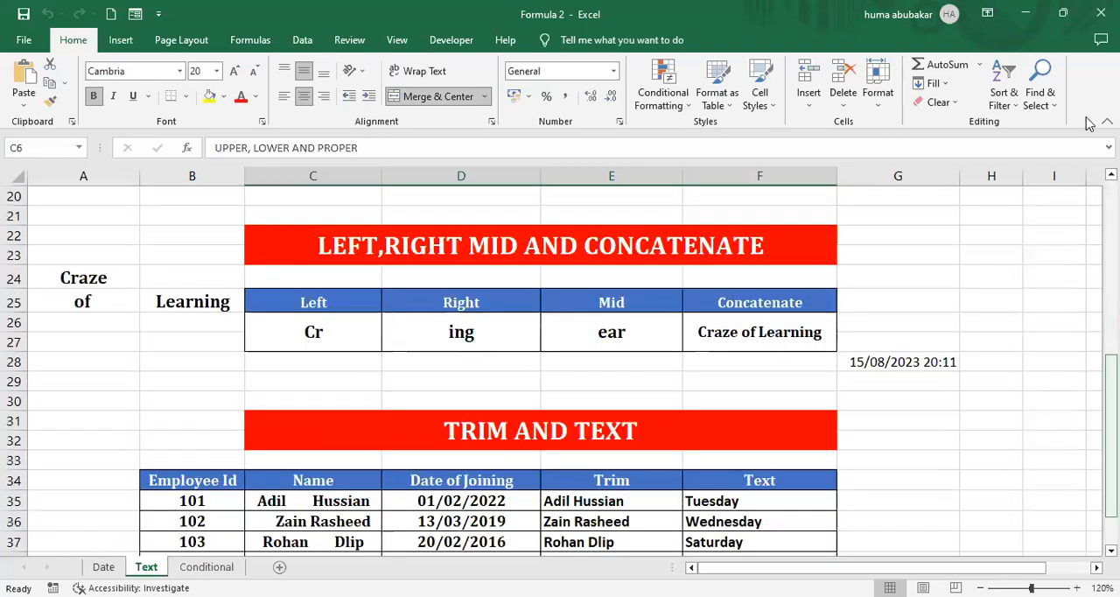
scroll(735, 412, up, 6)
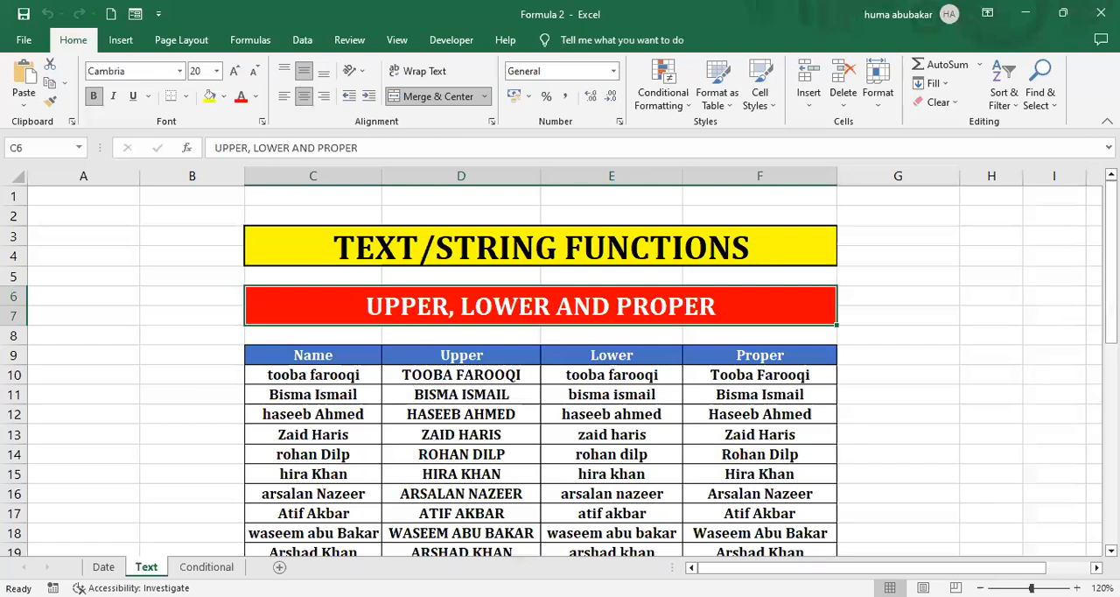
Back in Word's Document3, delete the entire content of the document.
key(alt+Tab)
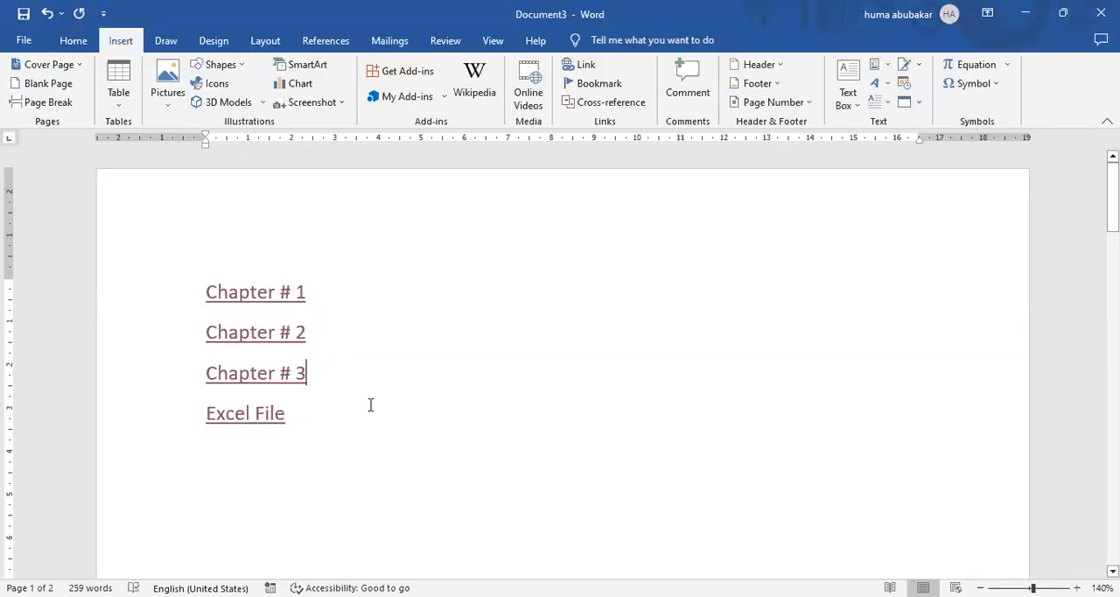
click(364, 417)
key(ctrl+a)
key(Delete)
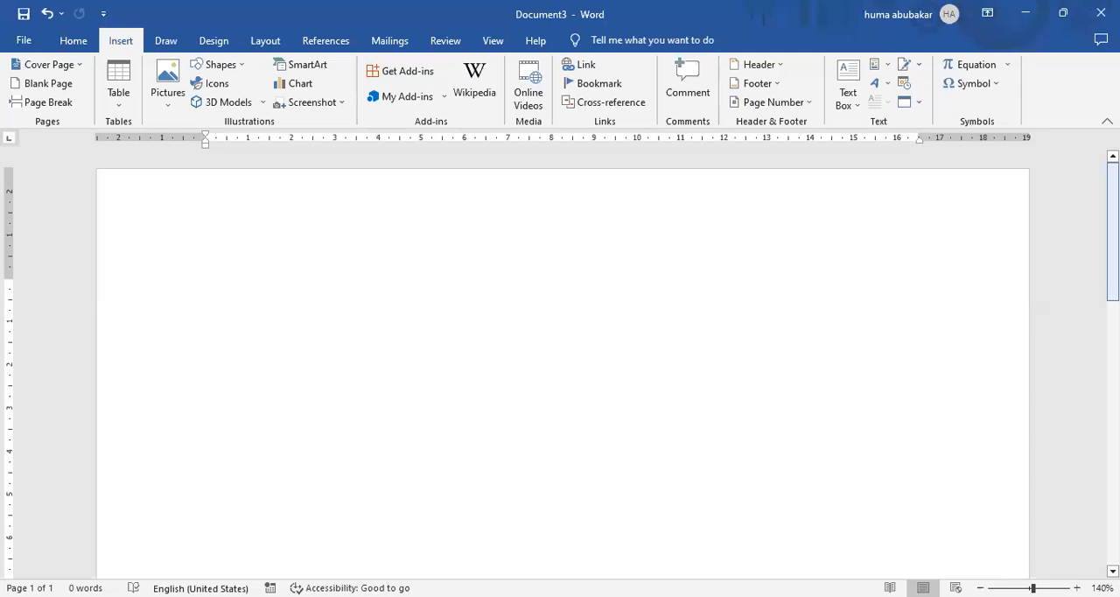
Insert the "Learning with Earning" logo picture, WhatsApp Image 2023-07-21 at 7.05.59 PM, from the Downloads folder on this device.
click(171, 107)
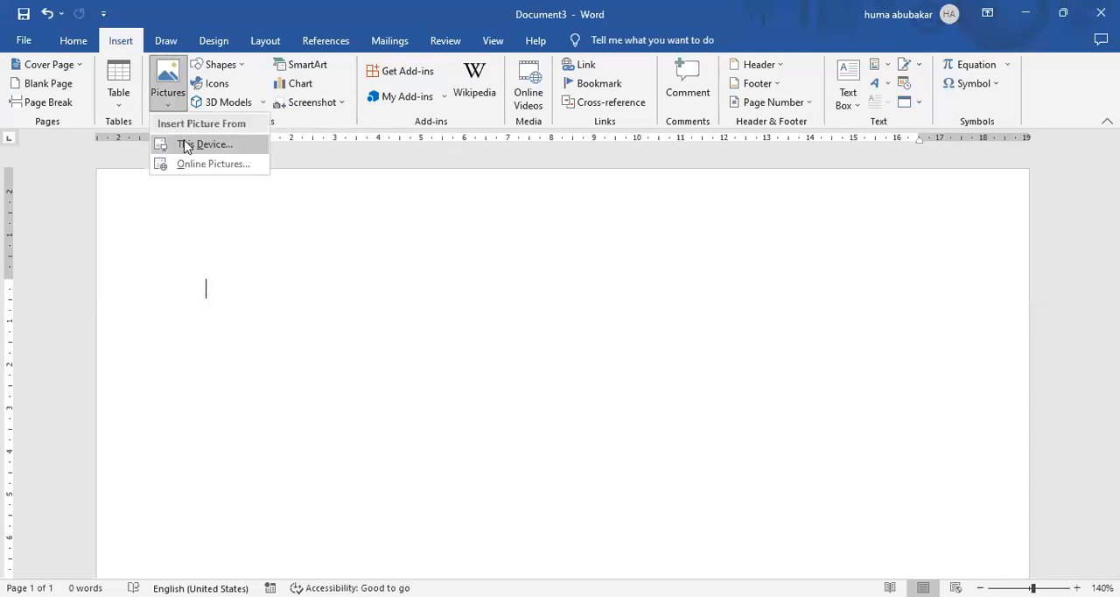
click(183, 144)
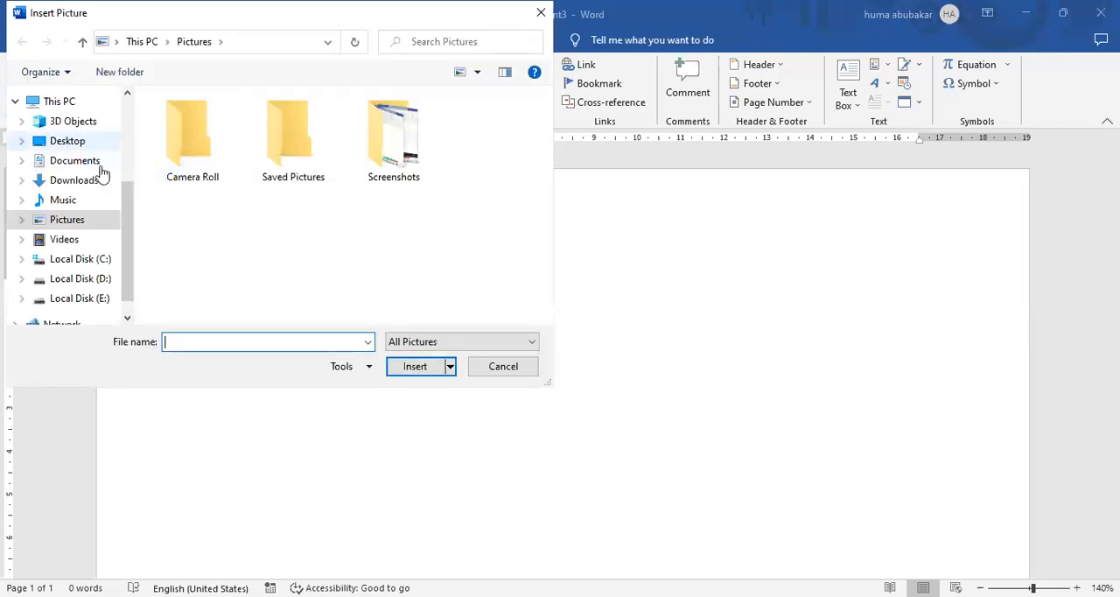
click(74, 180)
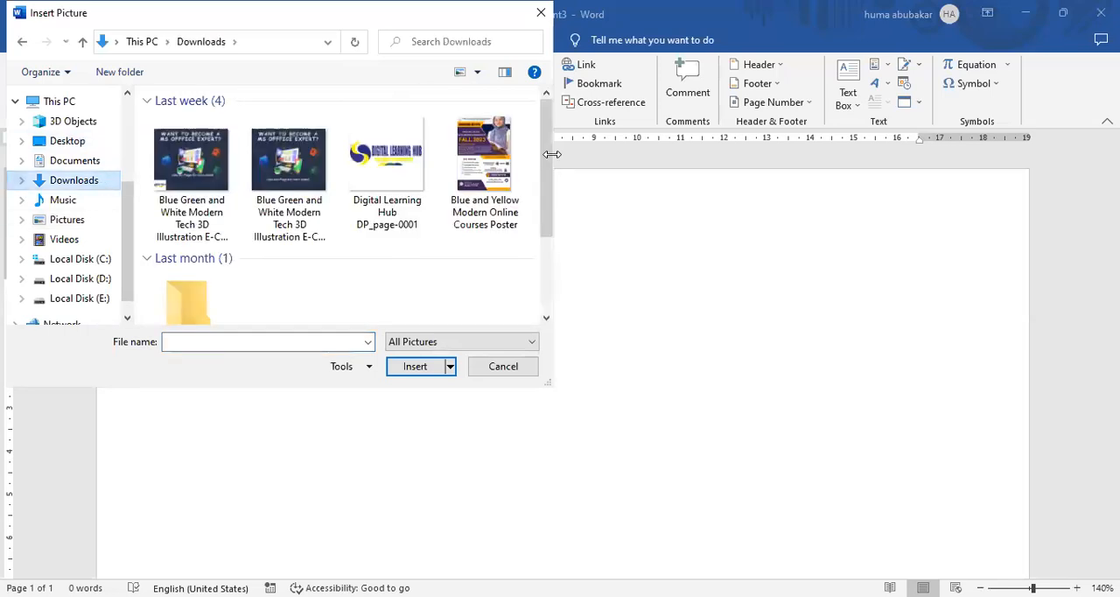
drag(543, 155, 550, 283)
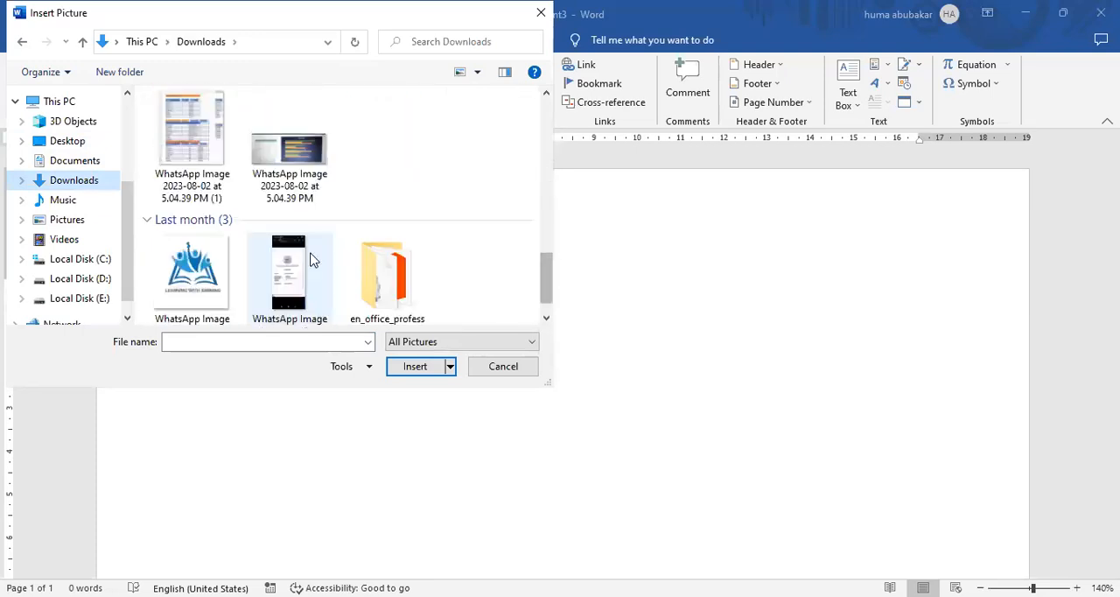
click(223, 273)
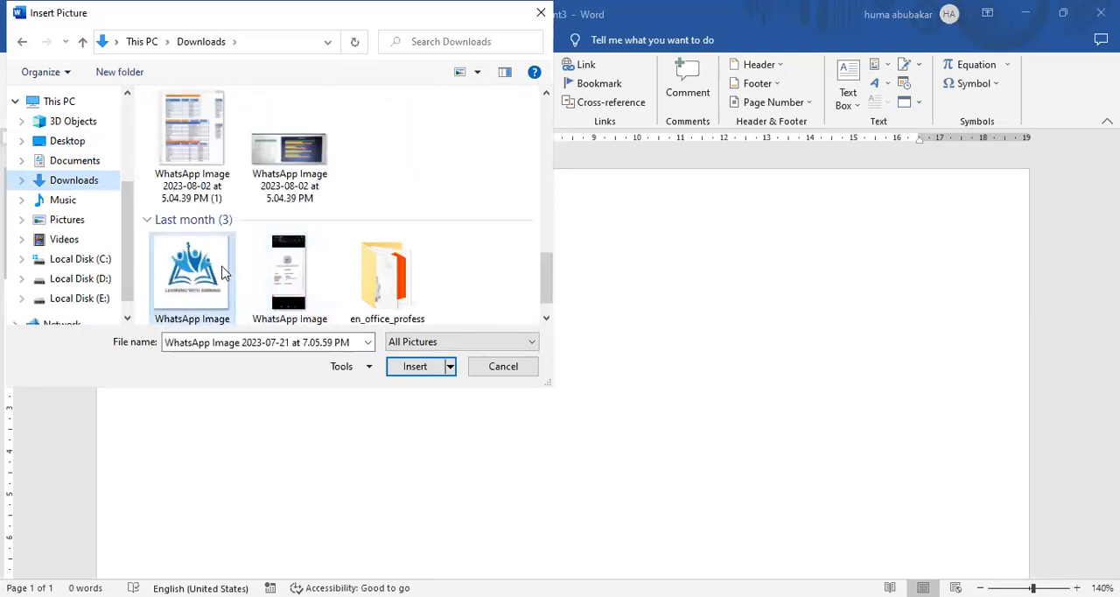
click(416, 372)
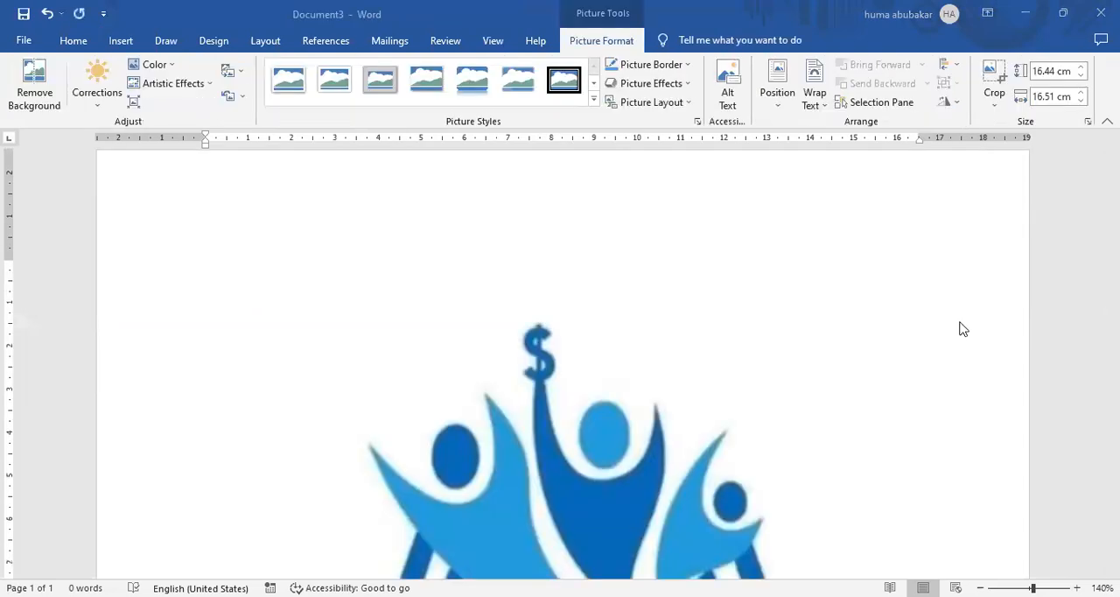
click(113, 41)
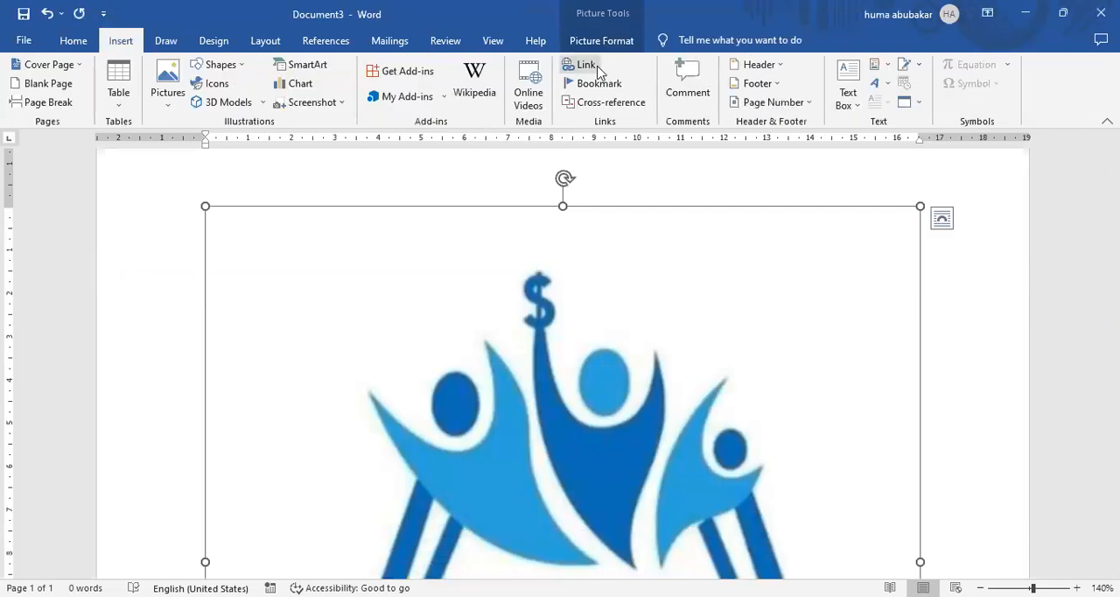
click(596, 65)
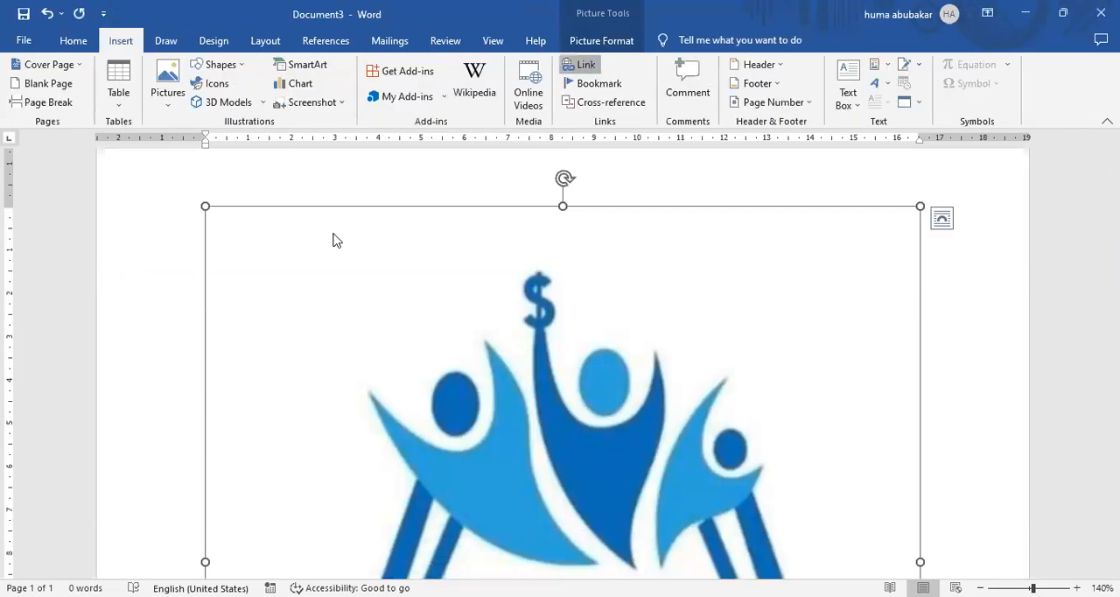
click(643, 217)
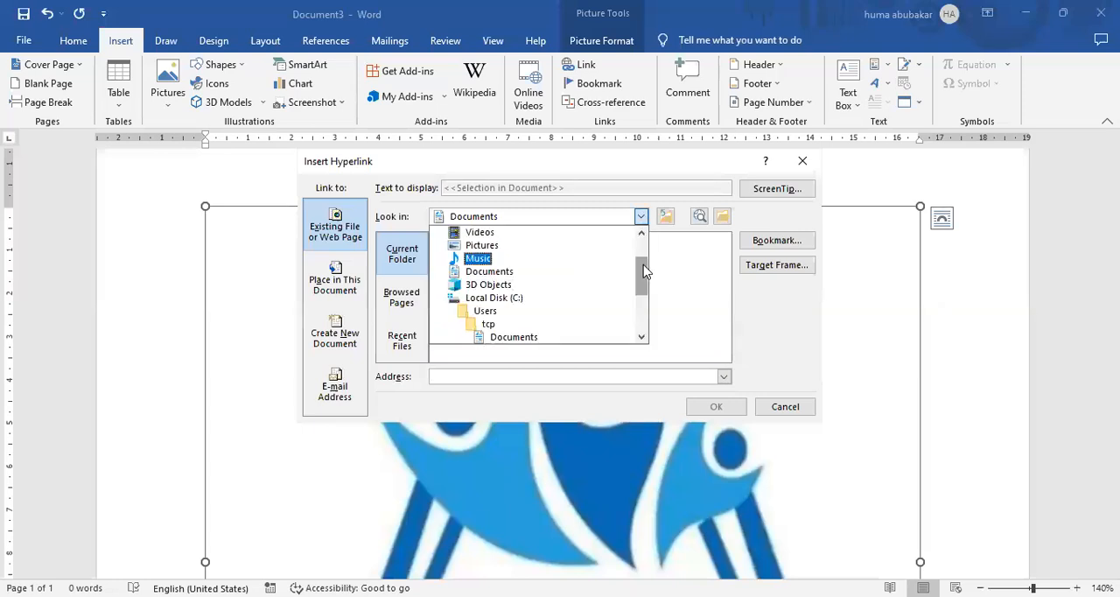
click(649, 315)
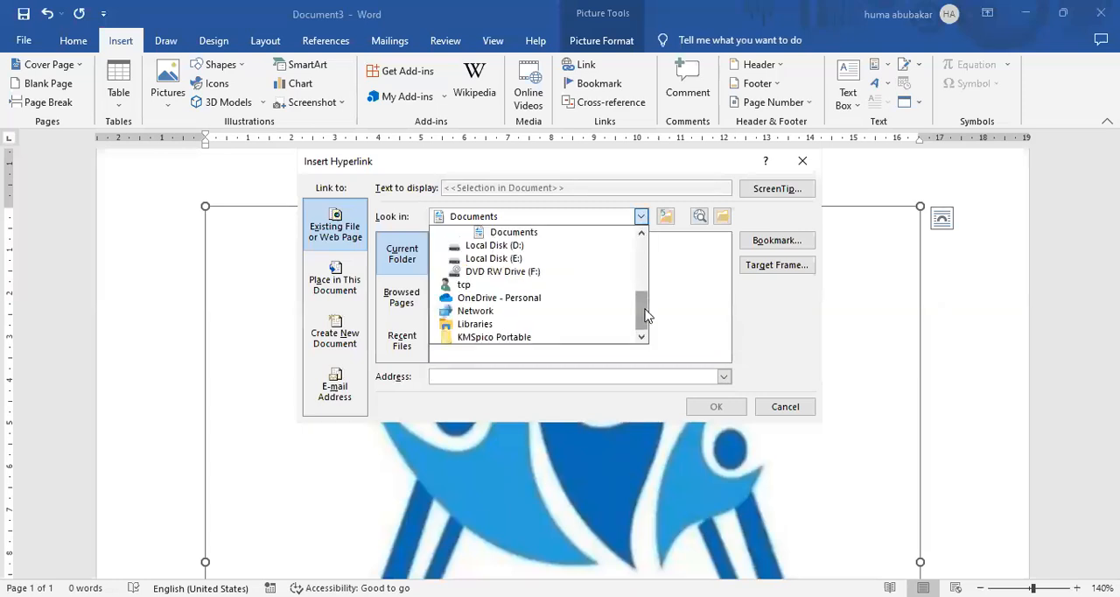
click(806, 167)
click(806, 167)
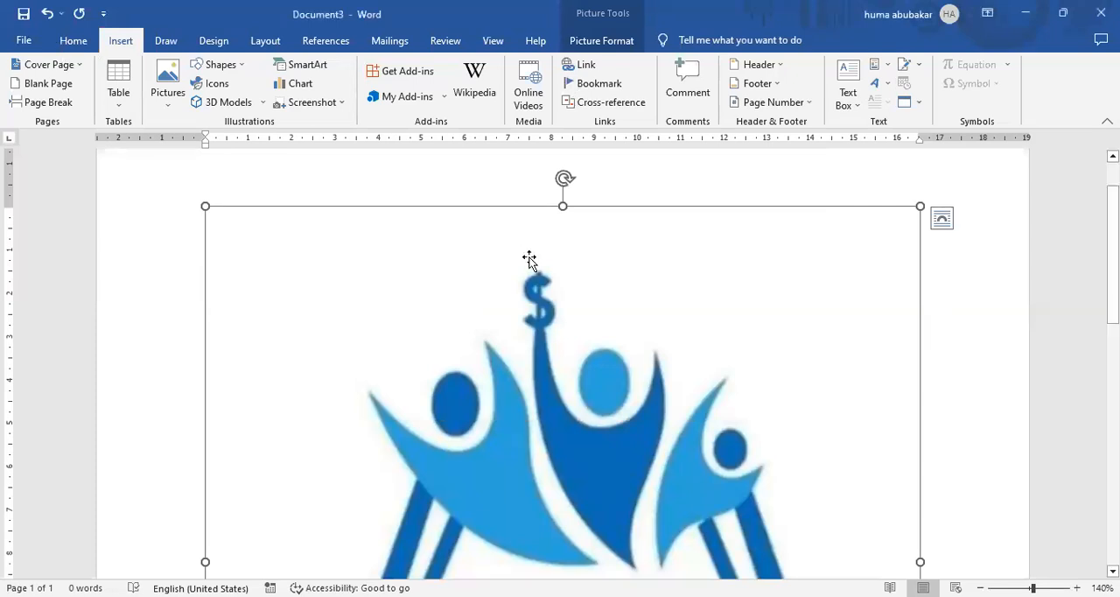
click(74, 41)
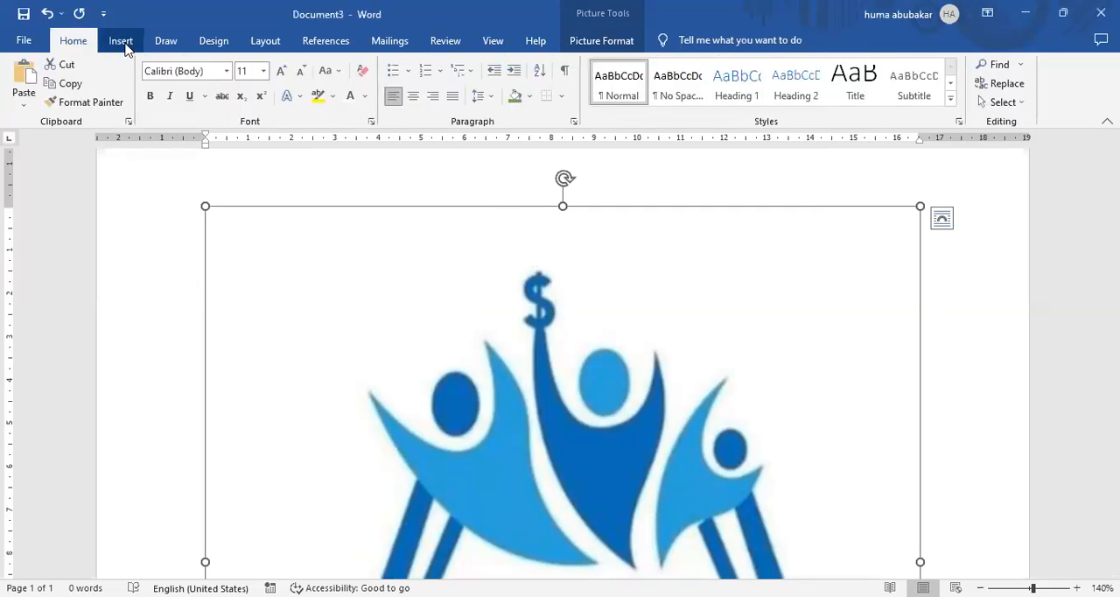
click(122, 41)
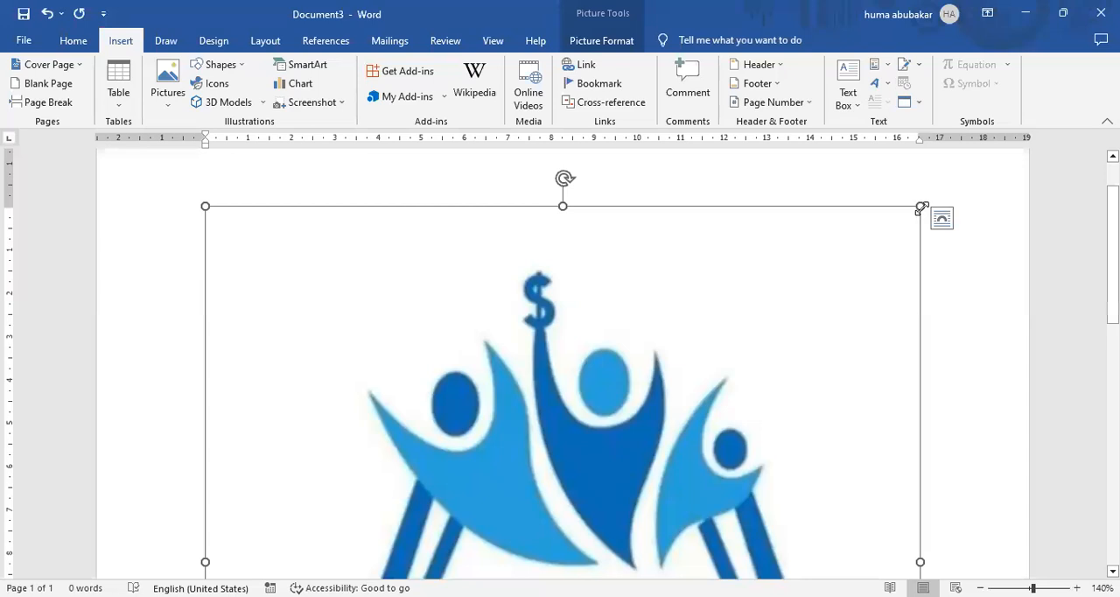
Shrink the inserted logo picture proportionally to about 4.68 cm high and 4.7 cm wide.
drag(921, 207, 593, 208)
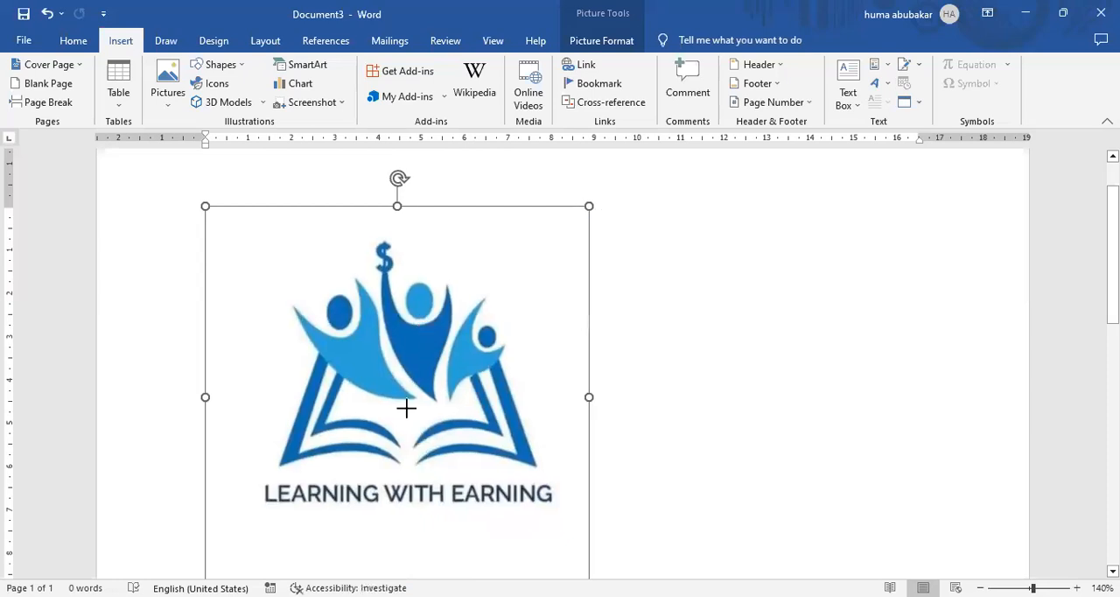
drag(406, 408, 407, 409)
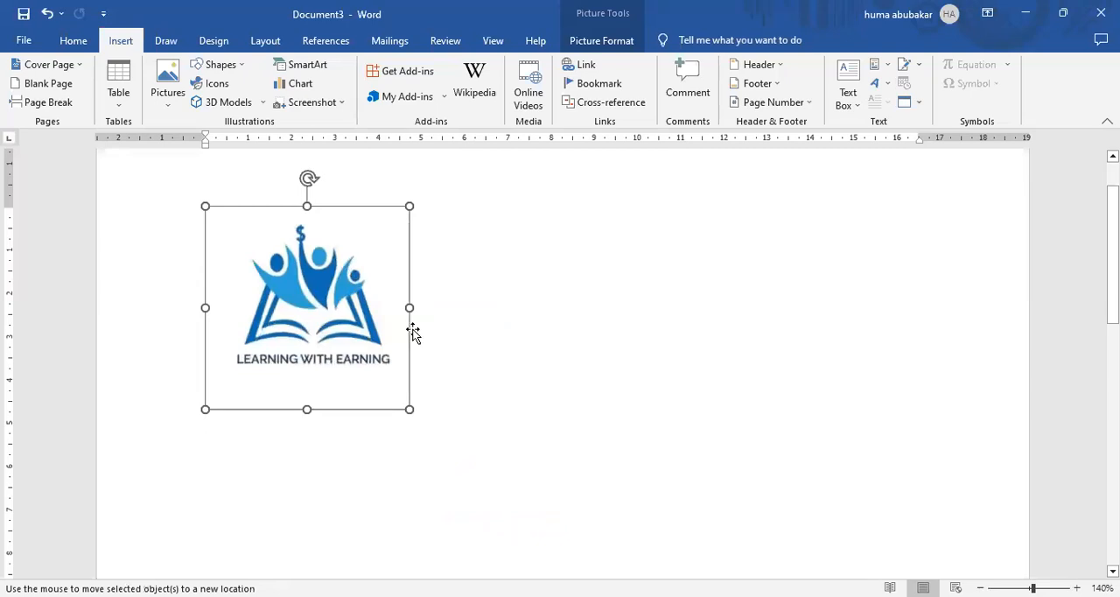
click(319, 268)
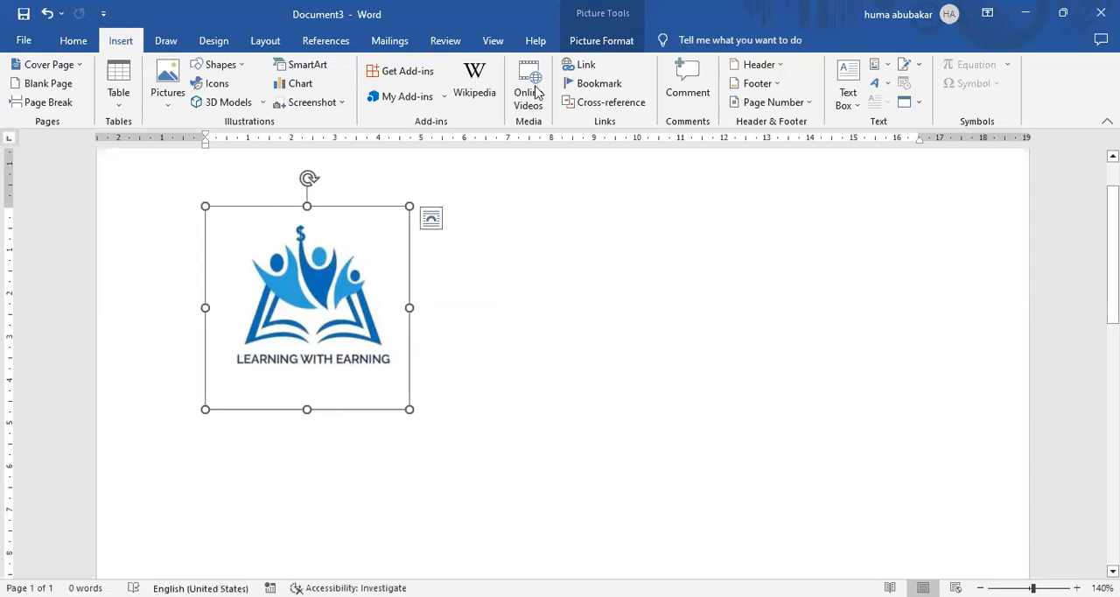
Apply text wrapping so the logo can move freely, shift it toward the page centre and enlarge it to about 5.38 by 5.4 cm.
click(585, 46)
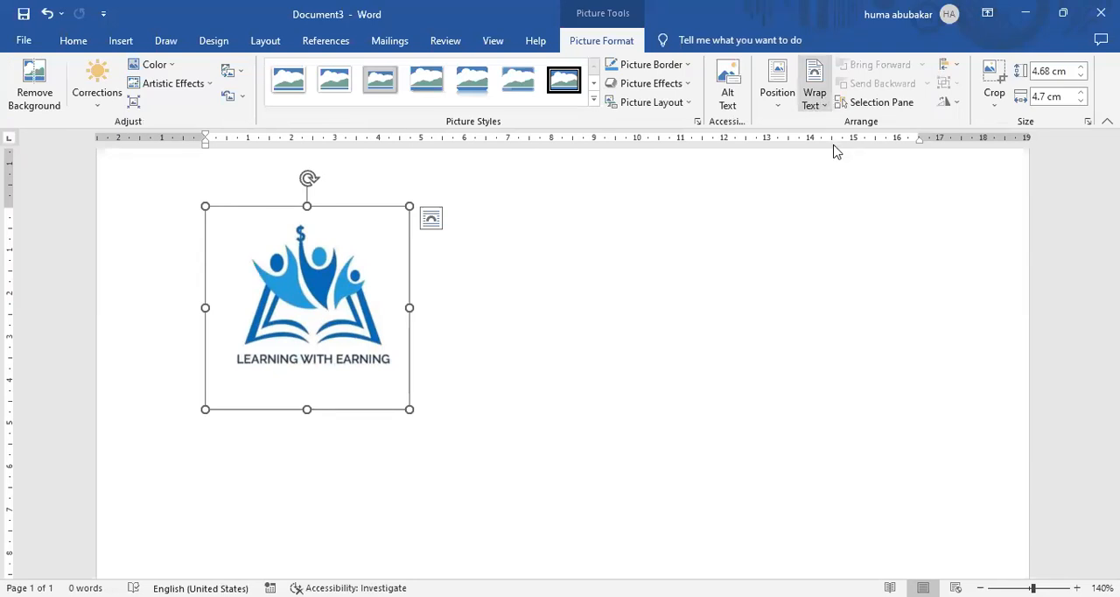
click(828, 102)
drag(309, 266, 463, 280)
drag(560, 422, 591, 425)
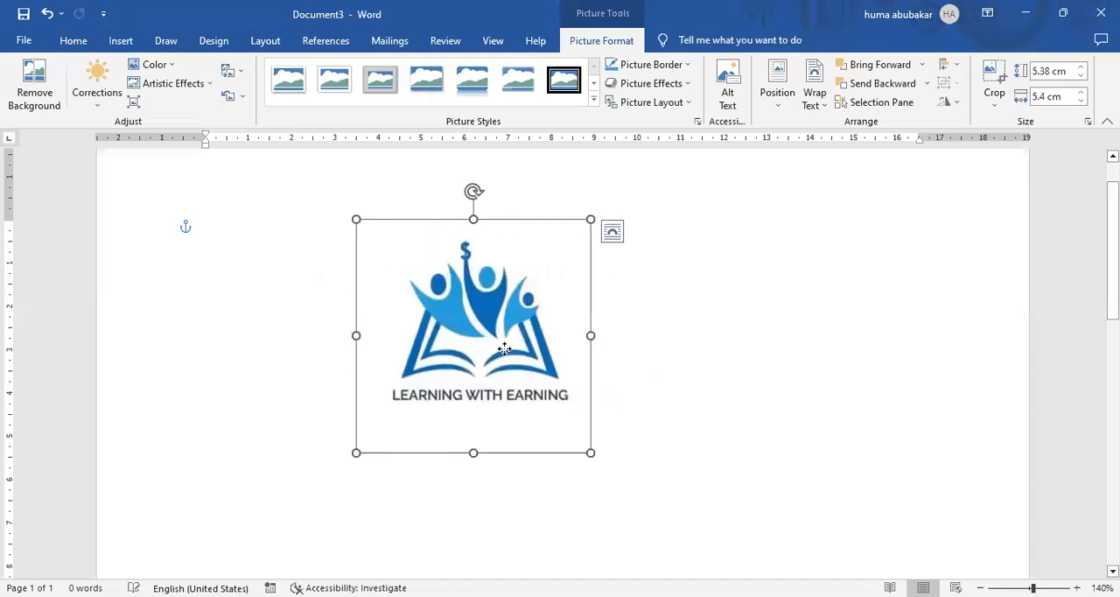
drag(504, 350, 533, 360)
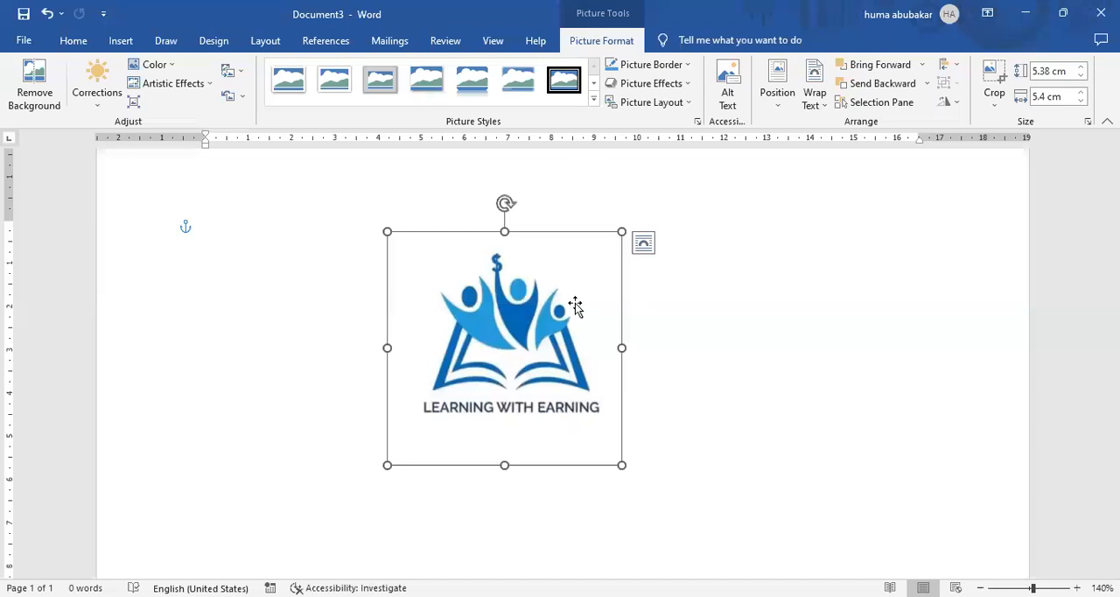
Correct the logo picture to brightness +40% and contrast -40%, and give it a black border.
click(95, 108)
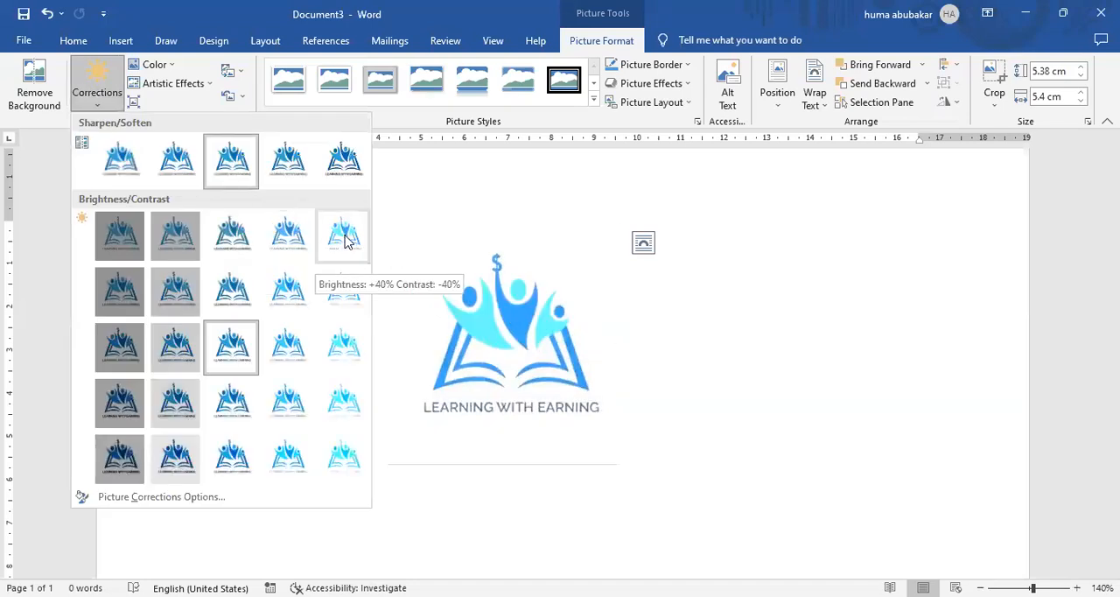
click(103, 105)
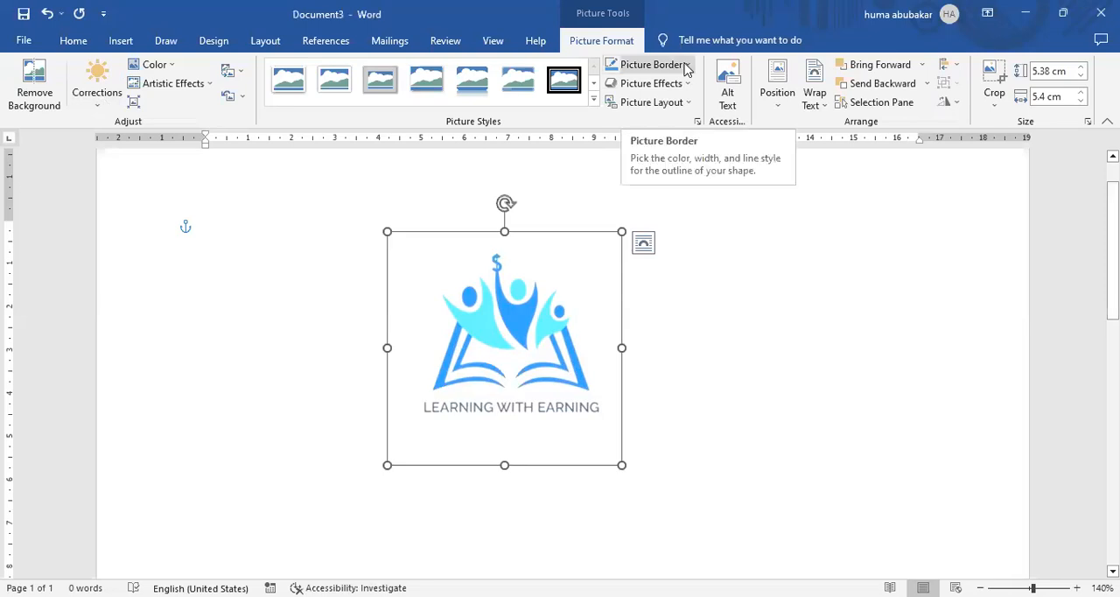
click(687, 69)
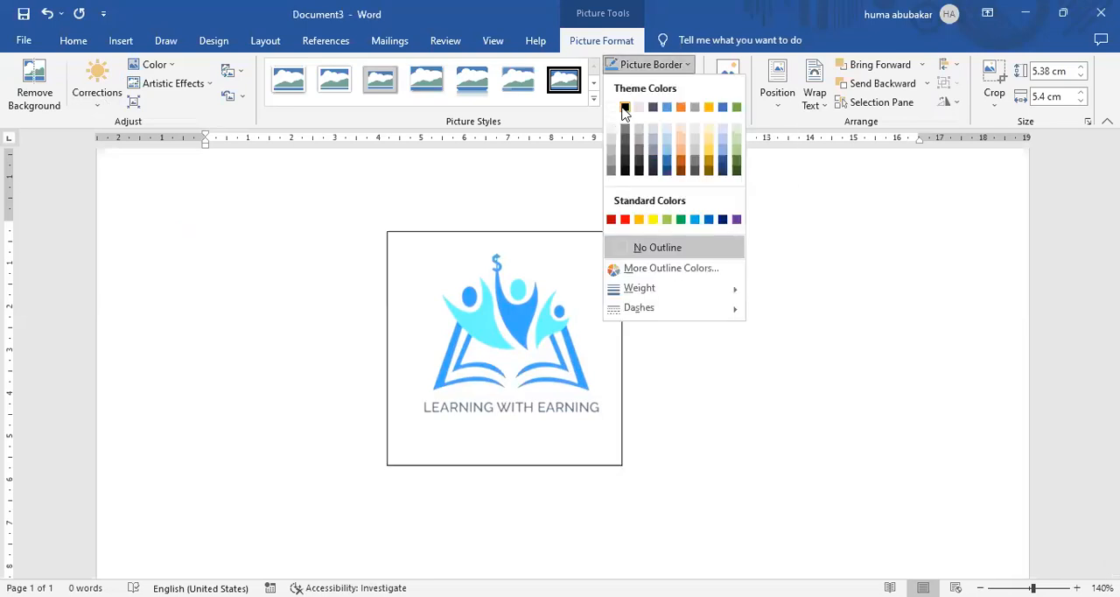
click(754, 283)
click(795, 172)
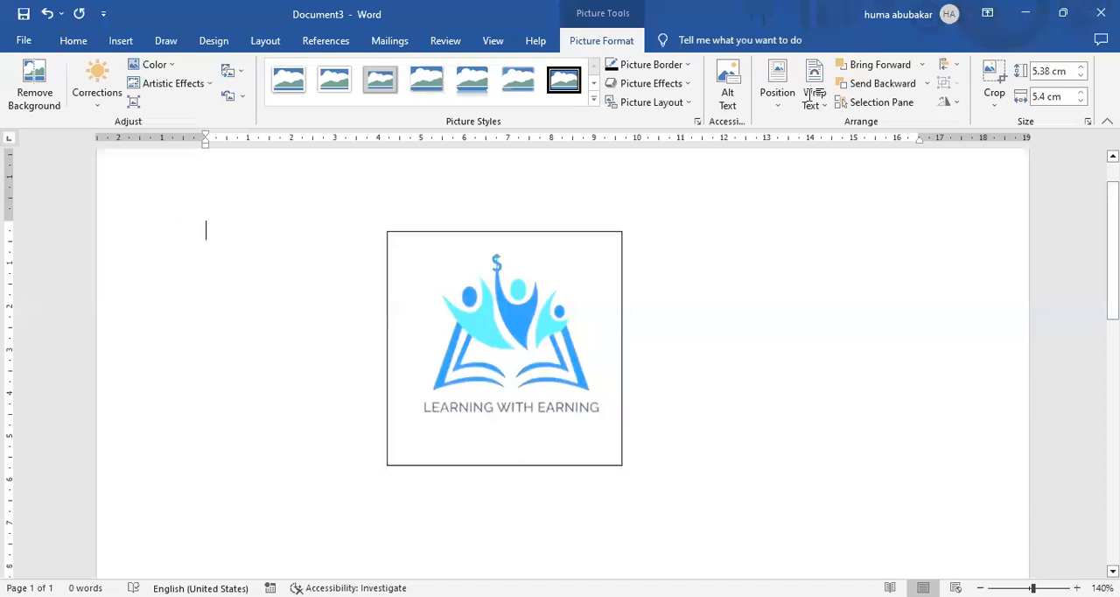
Place the logo picture in the upper-left corner of the page with square text wrapping, and move it toward the page centre.
click(569, 253)
click(610, 39)
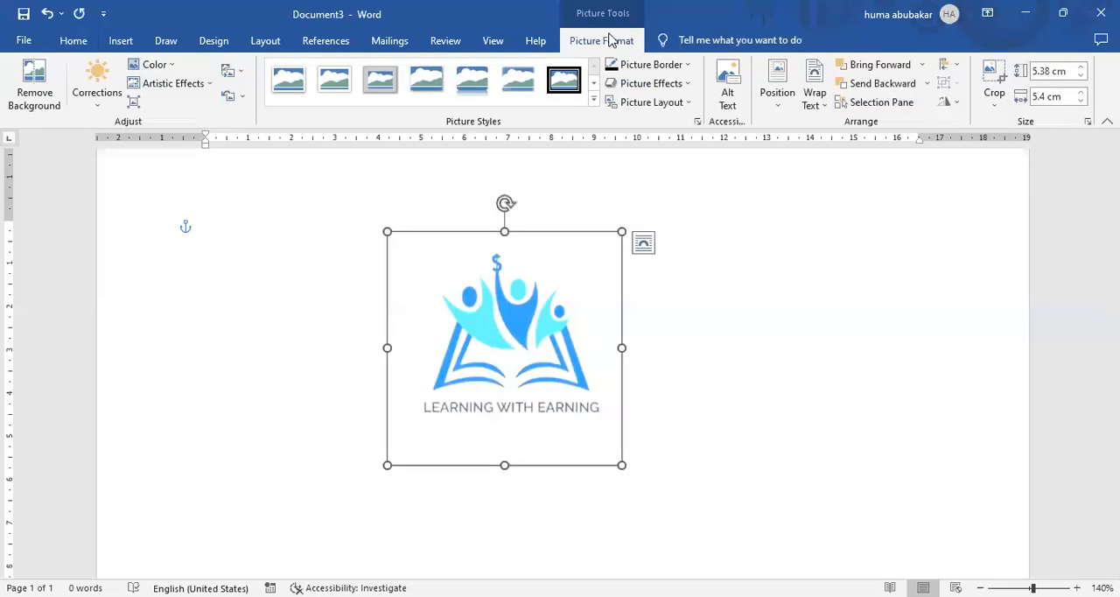
click(782, 101)
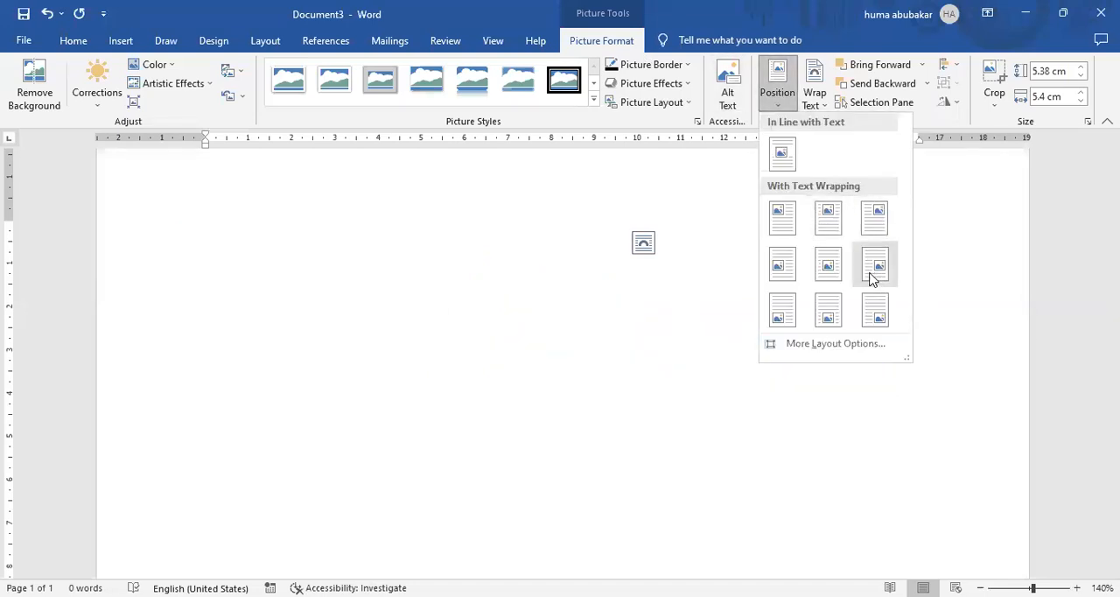
click(786, 227)
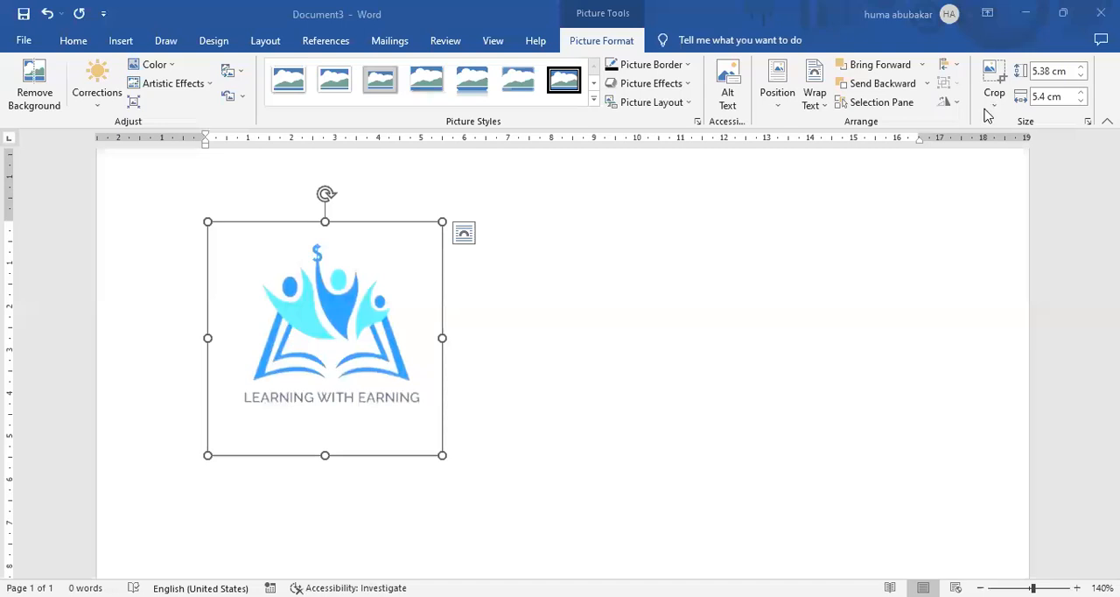
drag(413, 233, 665, 219)
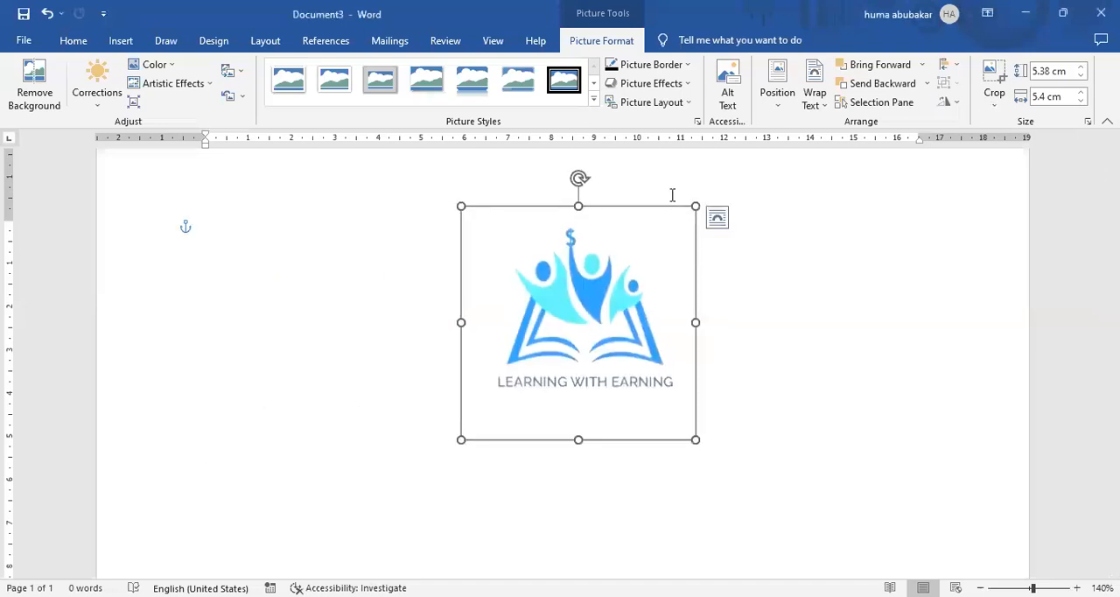
Crop the logo picture from below to remove the "LEARNING WITH EARNING" caption.
click(996, 103)
click(1013, 124)
drag(576, 417, 576, 370)
click(882, 291)
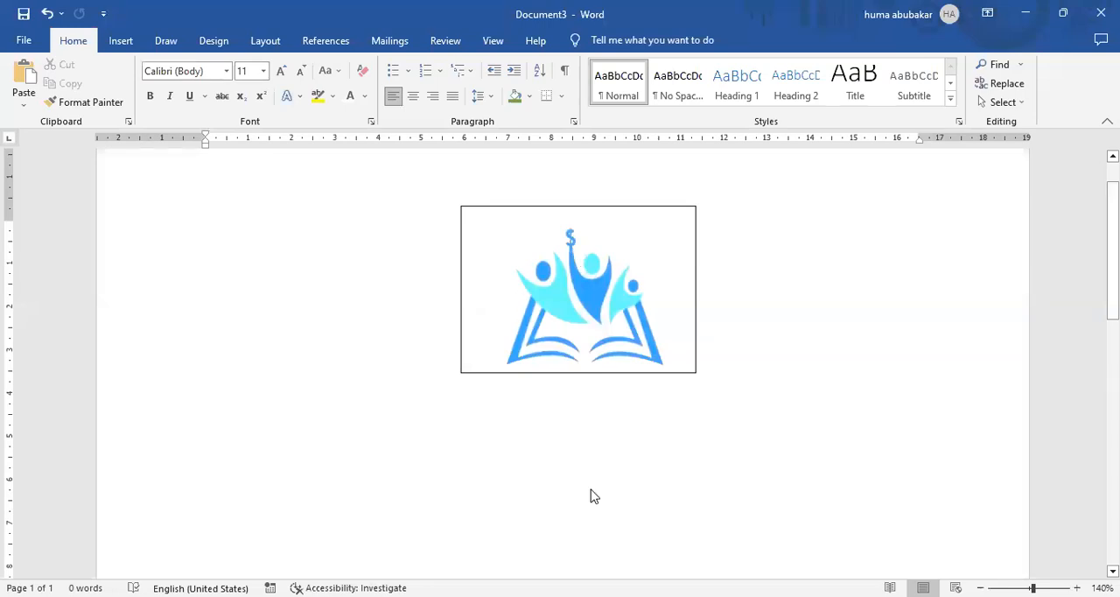
Delete the cropped logo picture from the page.
key(ctrl+z)
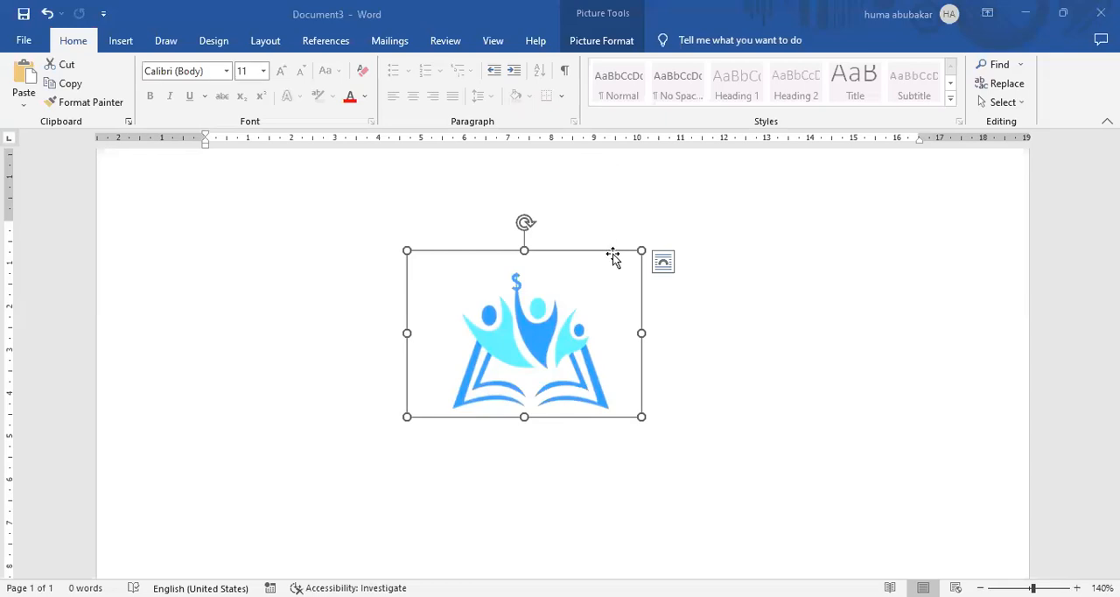
key(Delete)
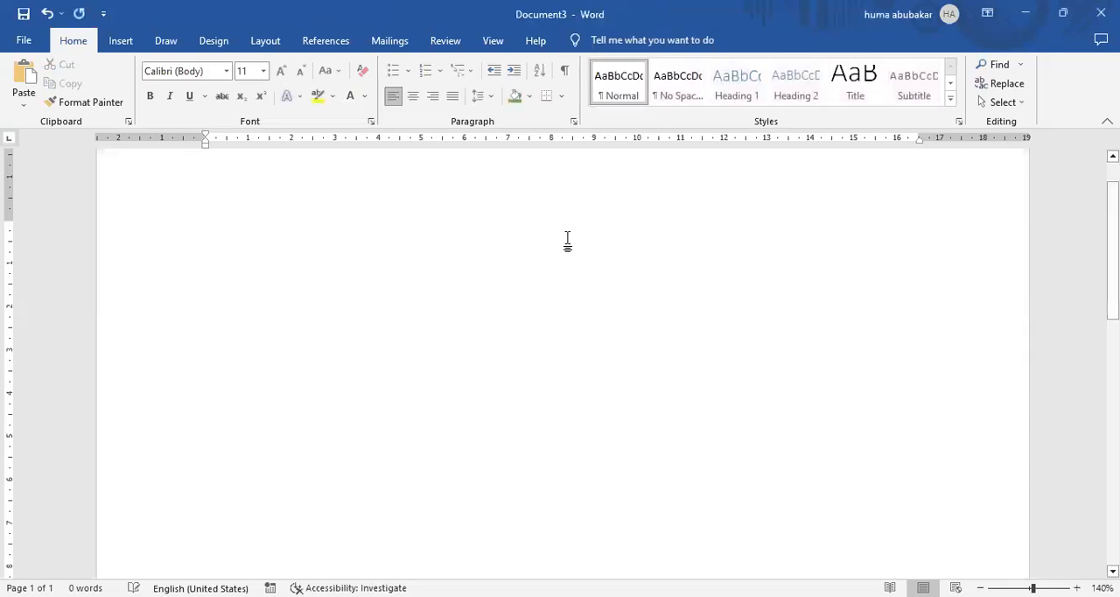
click(226, 74)
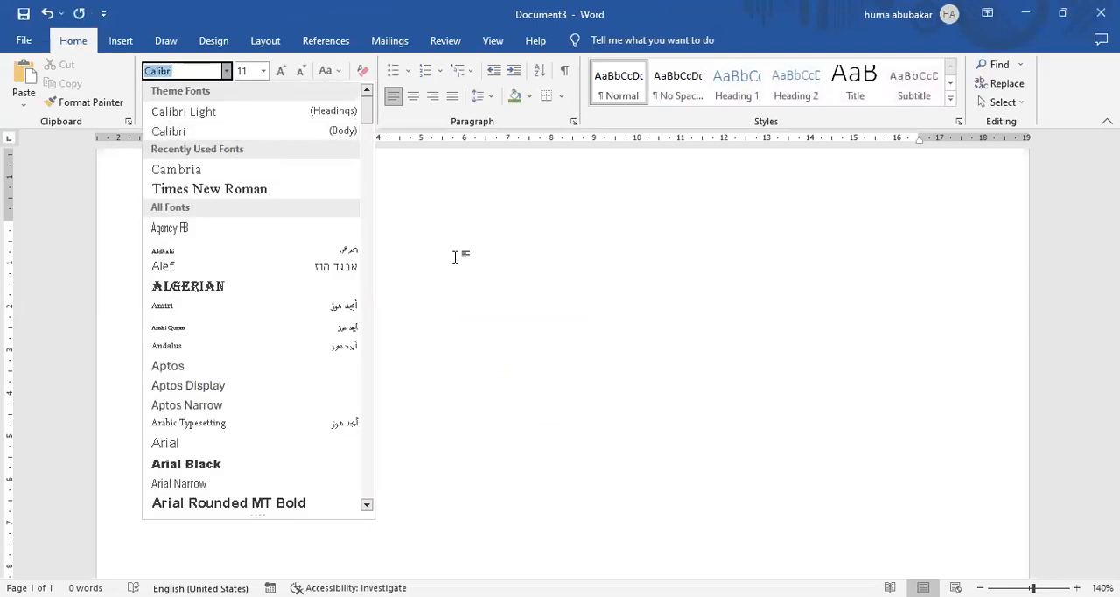
click(732, 76)
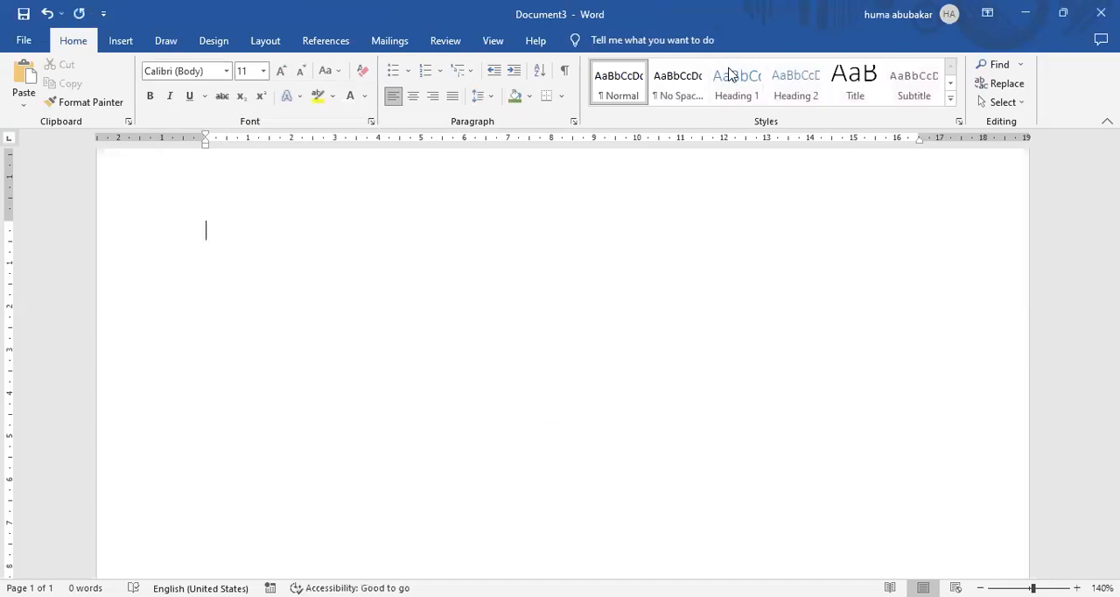